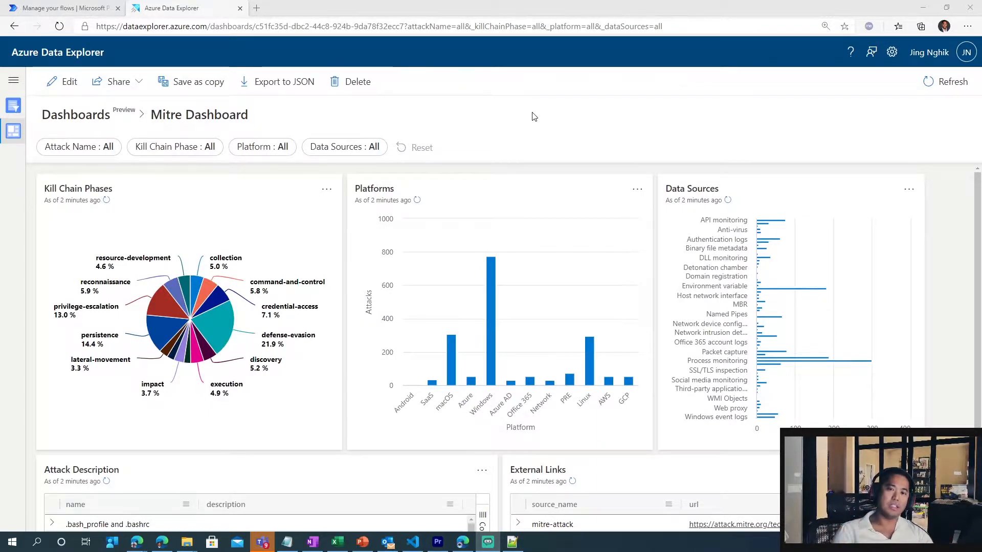
Filter the Mitre Dashboard's Platform parameter to macOS only
click(211, 147)
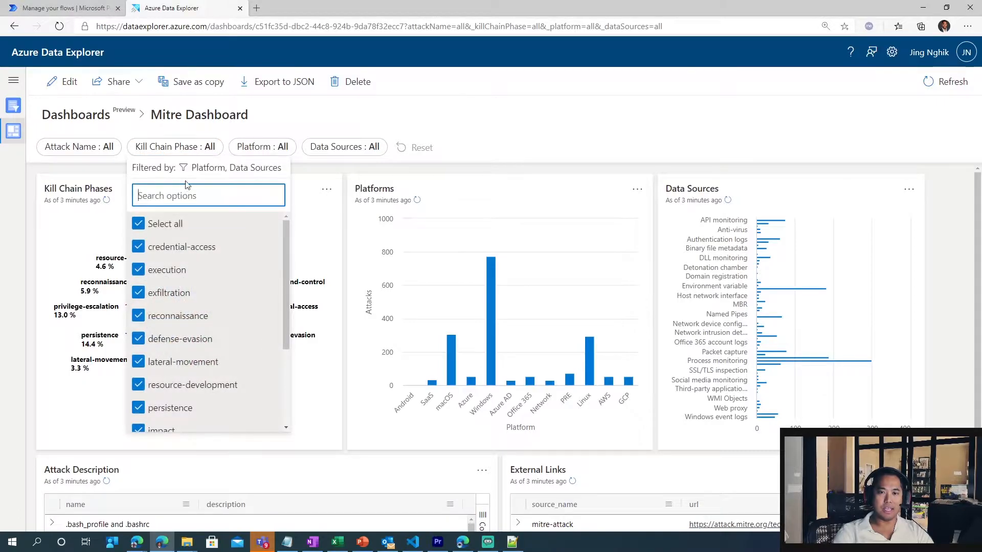
click(139, 230)
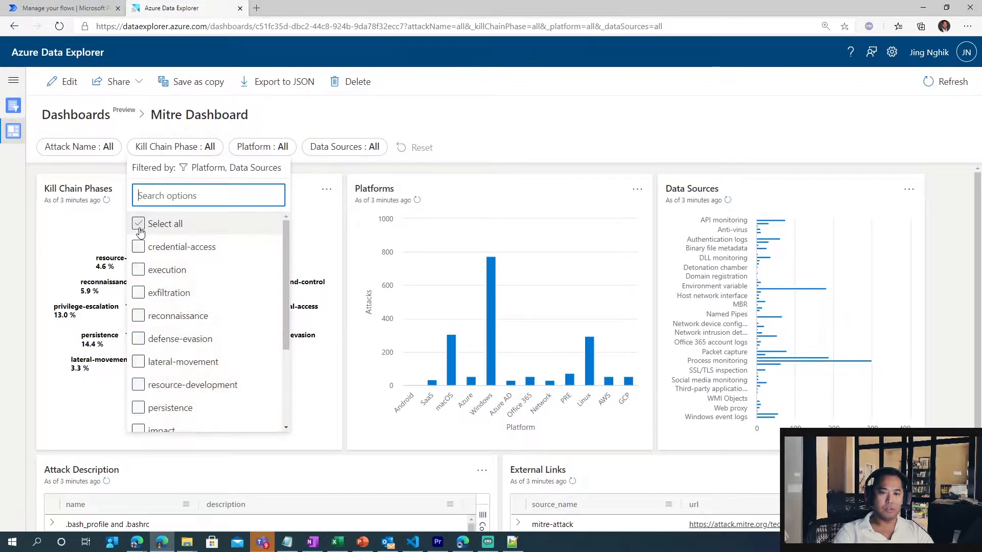
click(263, 147)
click(240, 223)
click(240, 293)
click(458, 119)
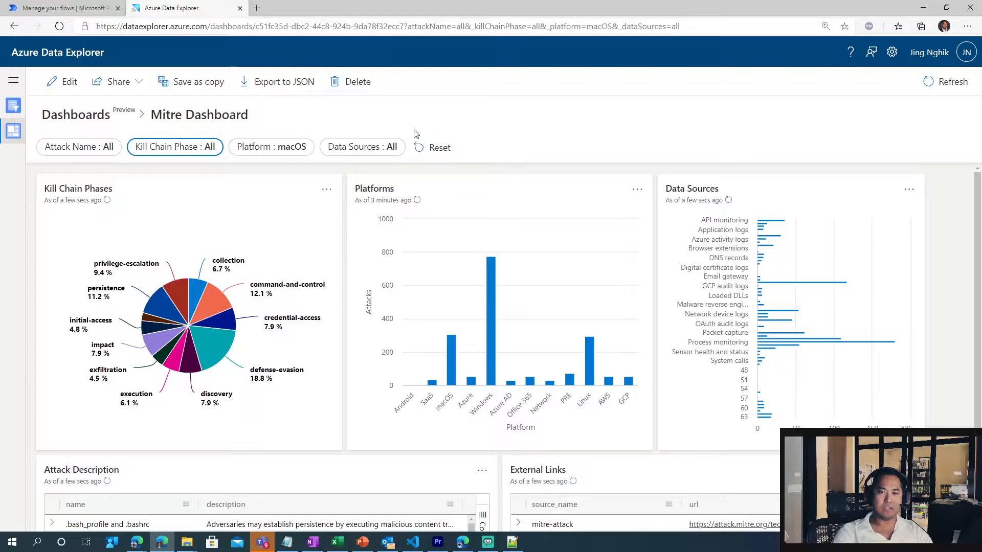
Limit the Data Sources filter to four sources, including Application logs, Authentication logs and DLL monitoring
click(345, 148)
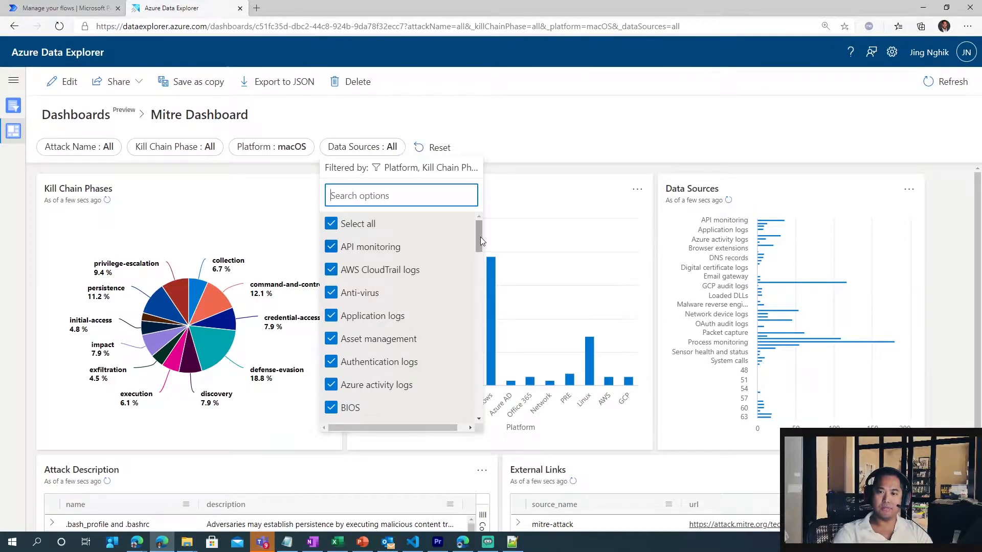
click(333, 224)
scroll(338, 271, down, 1)
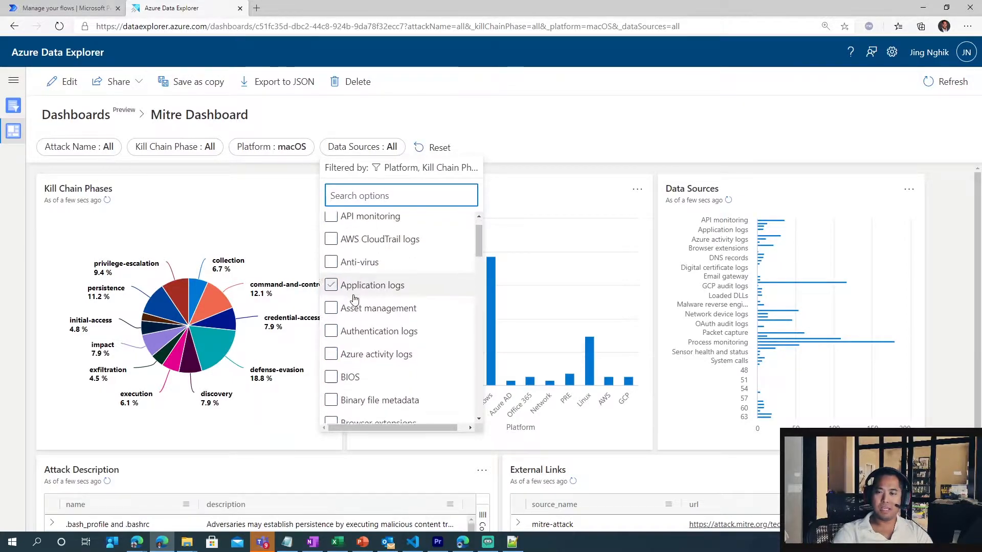
click(332, 284)
scroll(335, 292, down, 1)
click(331, 267)
scroll(360, 302, down, 1)
click(331, 252)
scroll(358, 307, down, 2)
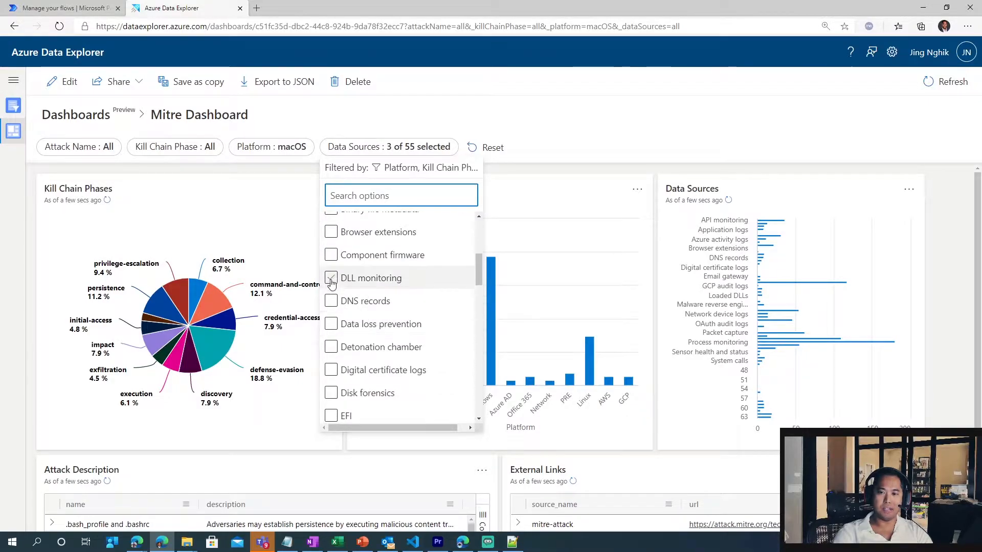
click(332, 278)
click(528, 114)
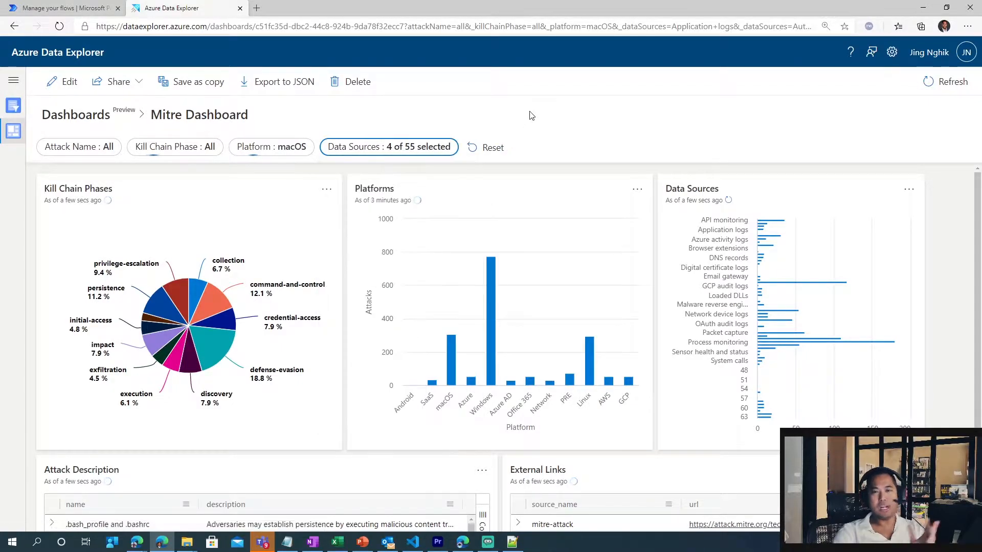
Limit the Kill Chain Phase filter to execution, persistence and initial-access
click(207, 149)
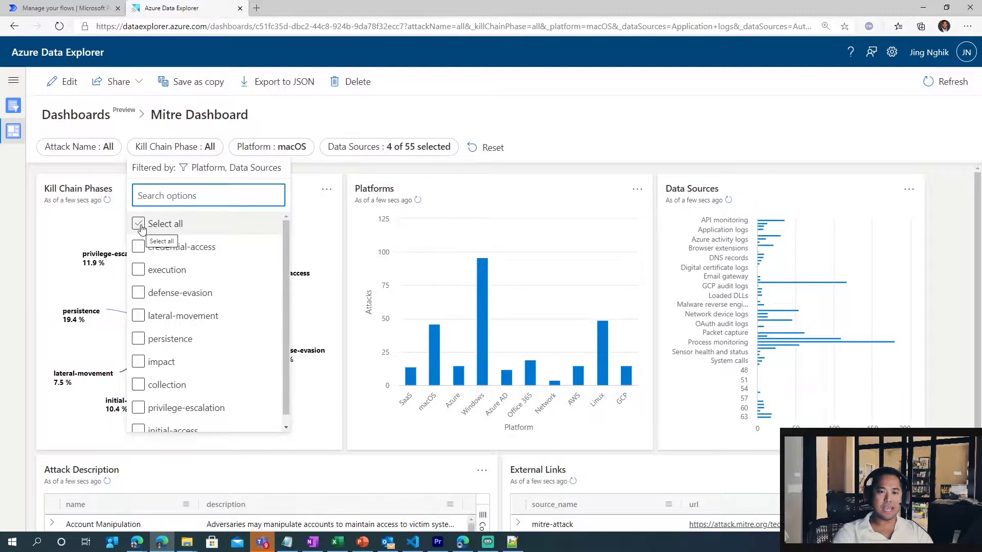
click(221, 274)
click(180, 228)
click(179, 291)
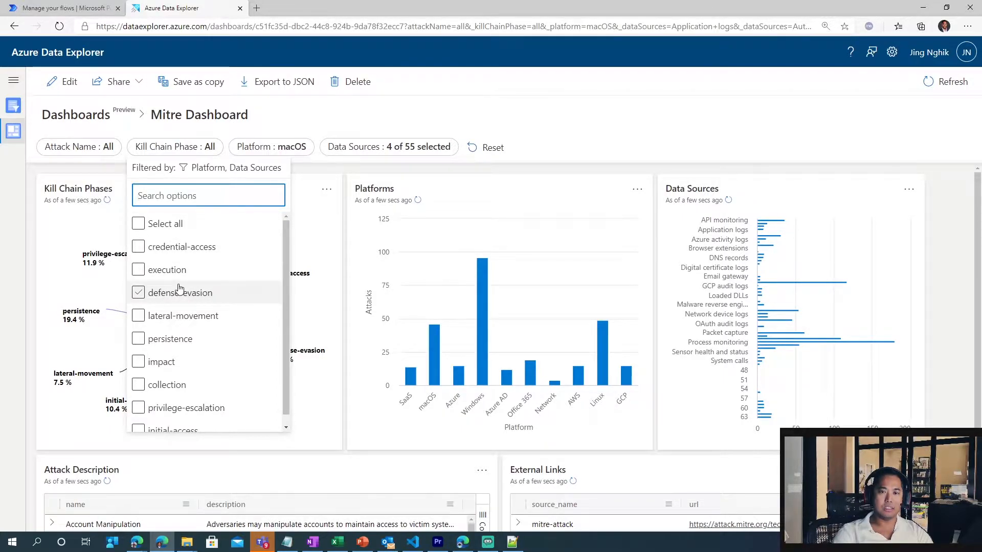
scroll(177, 344, down, 1)
click(171, 403)
click(149, 421)
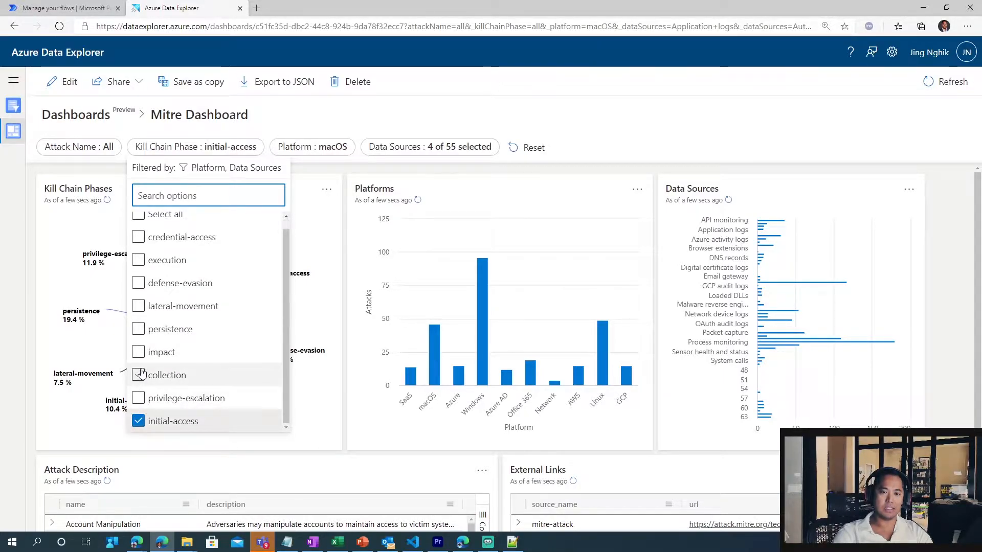
click(138, 329)
scroll(190, 334, up, 1)
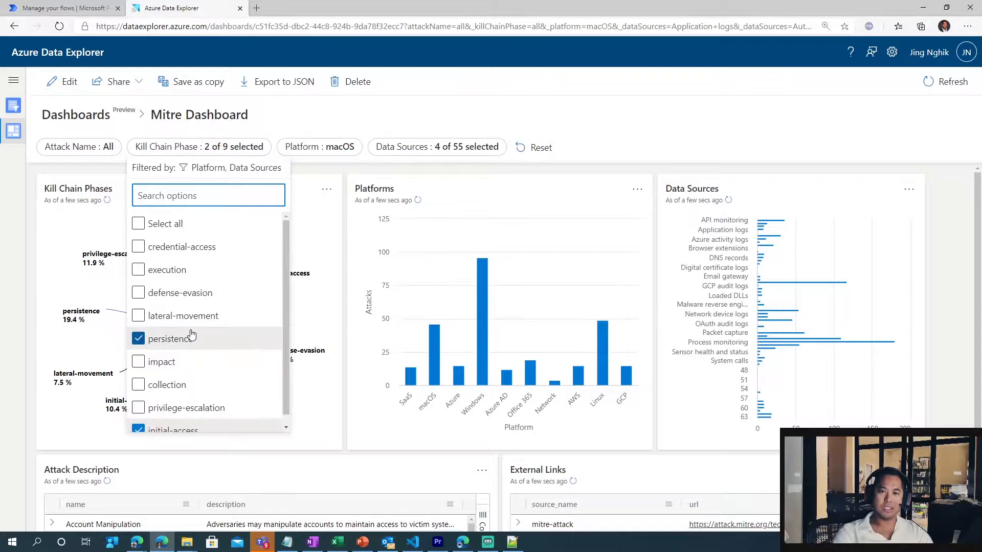
click(138, 270)
click(561, 153)
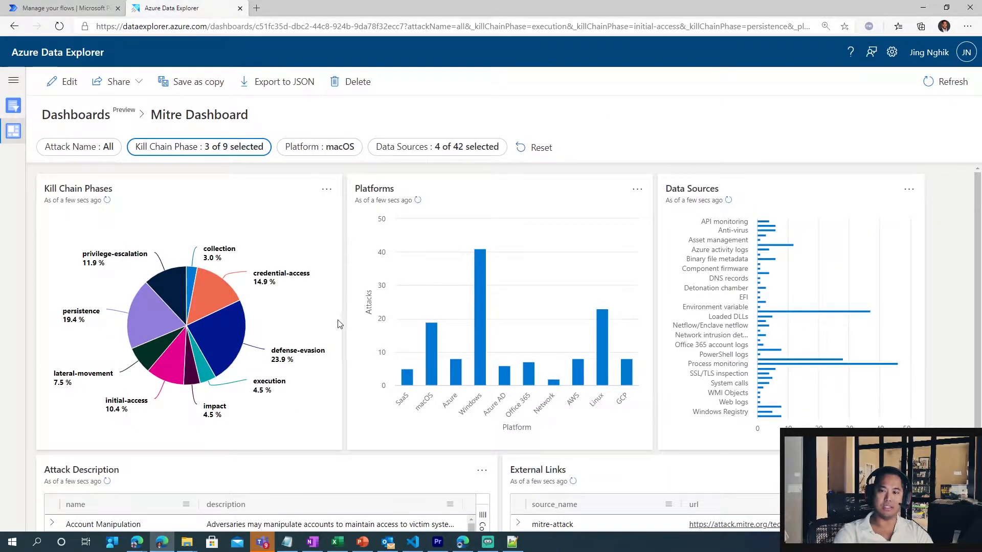
Browse the Attack Description and External Links tables, open the Malware Persistence on OS X link, and return to the dashboard
scroll(340, 322, down, 2)
drag(467, 438, 477, 500)
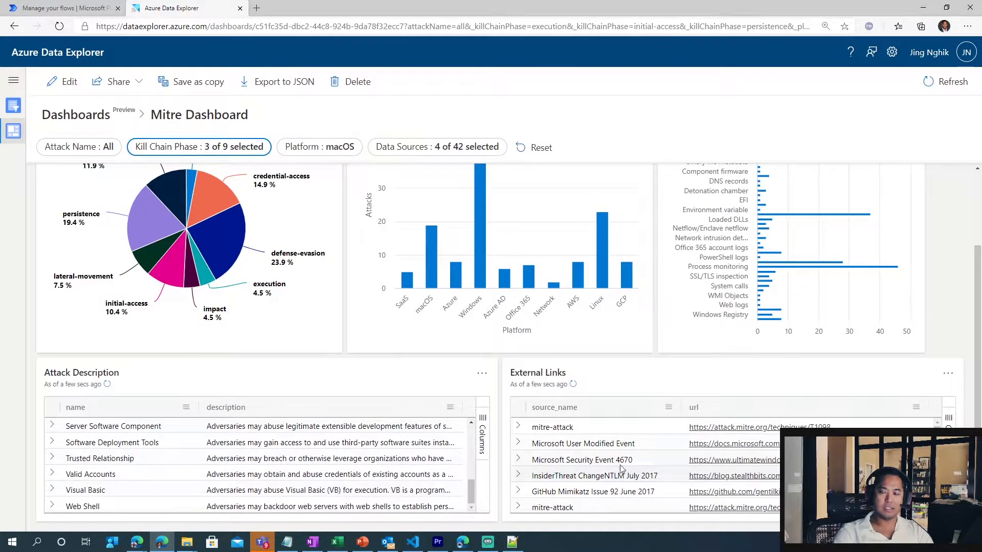
scroll(614, 431, down, 6)
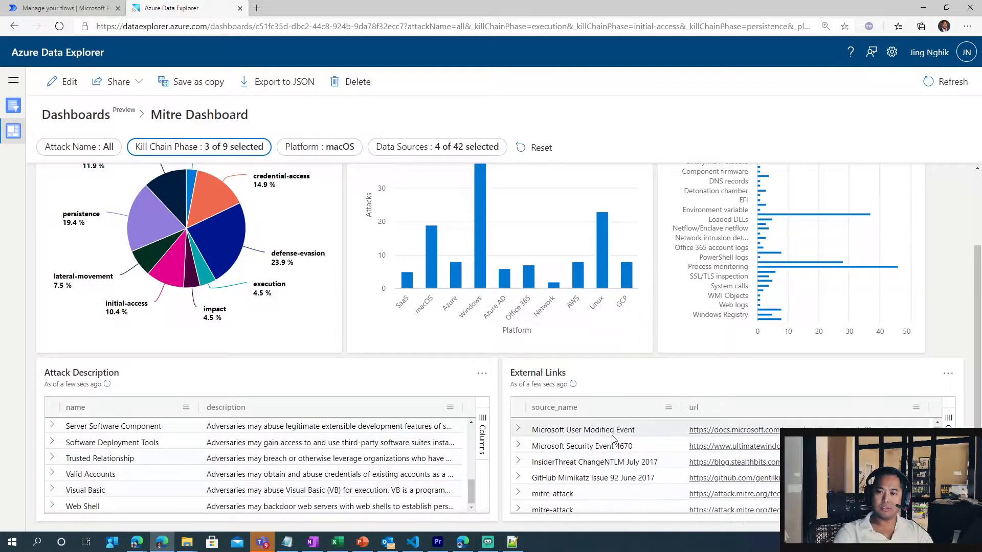
scroll(643, 456, down, 4)
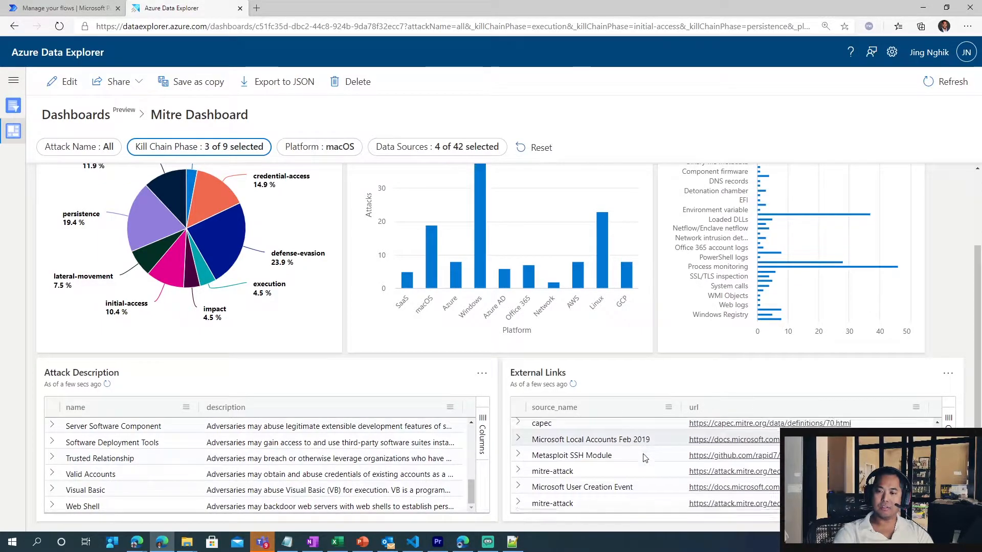
scroll(644, 458, down, 3)
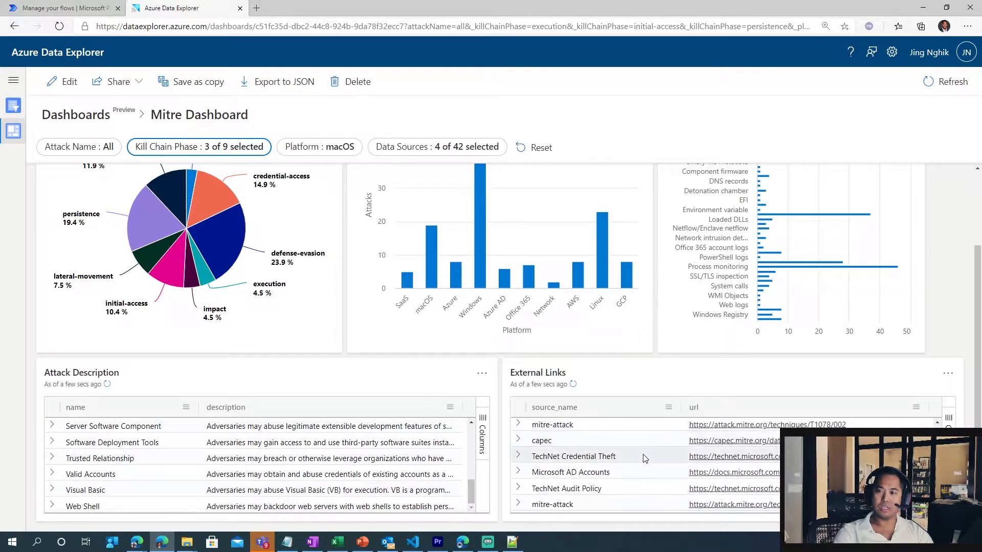
scroll(644, 458, down, 4)
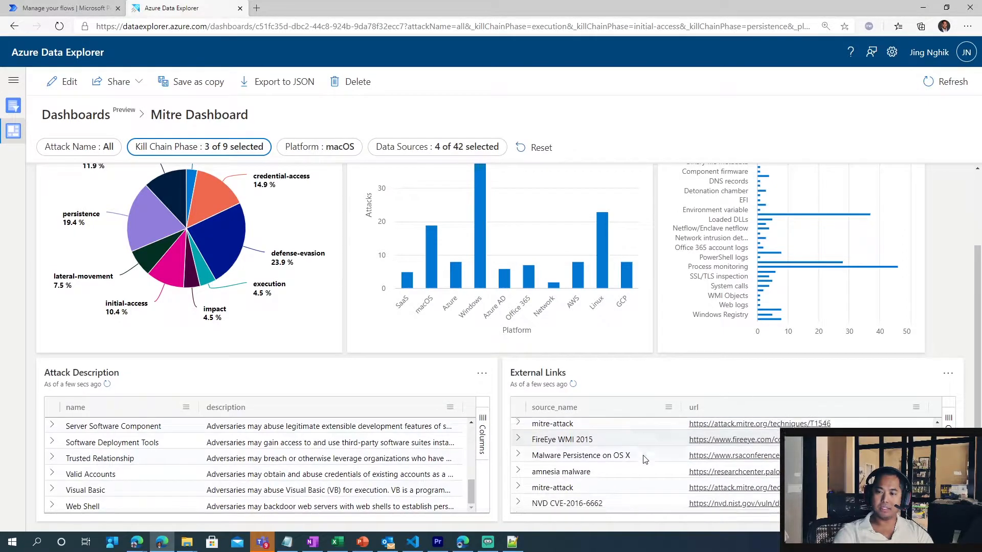
click(726, 455)
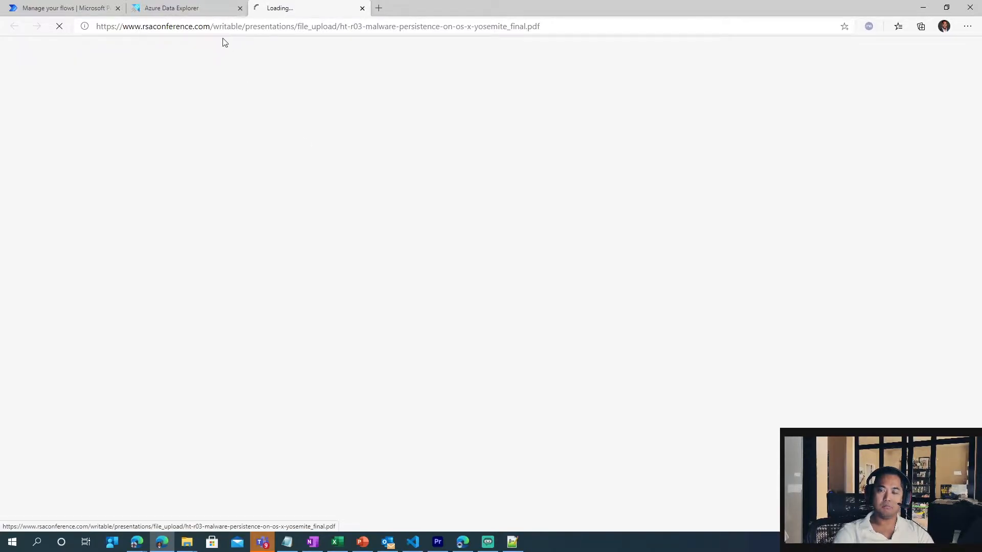
click(198, 8)
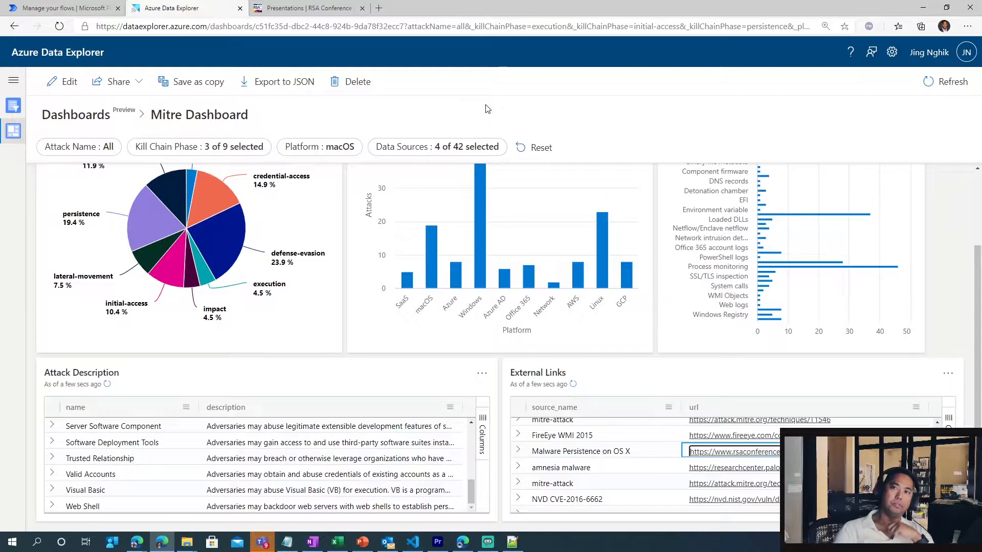
click(393, 116)
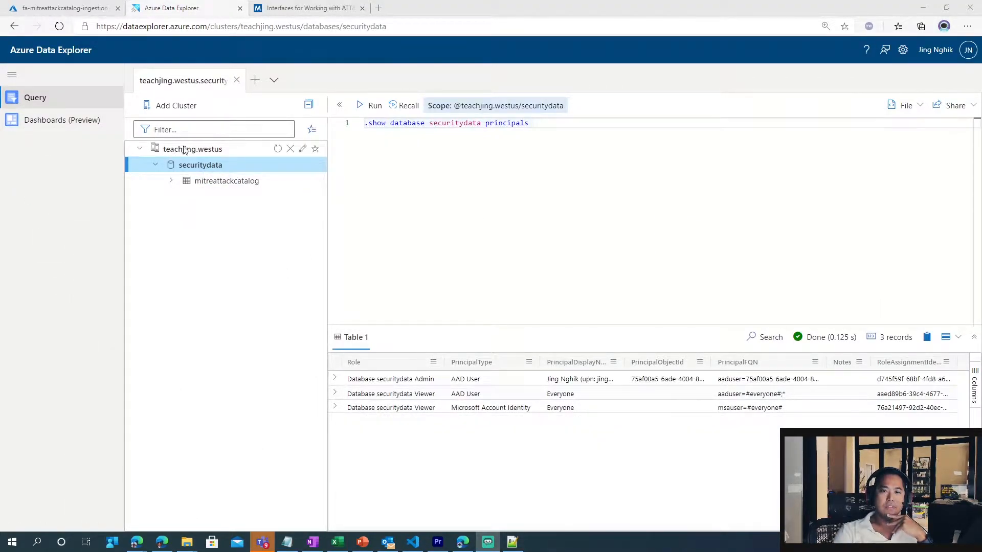
click(379, 8)
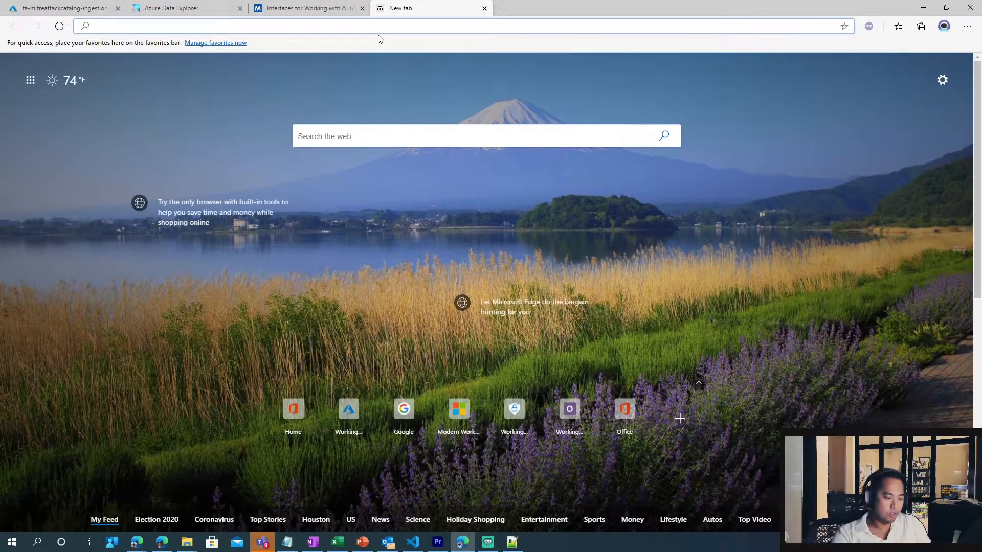
text(https://aka.ms/k)
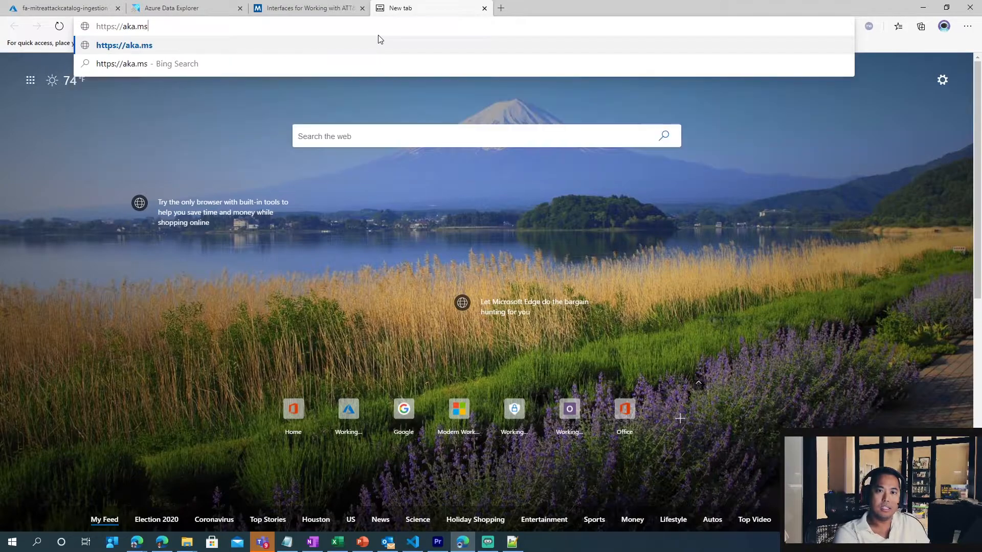
text(ataexplorer)
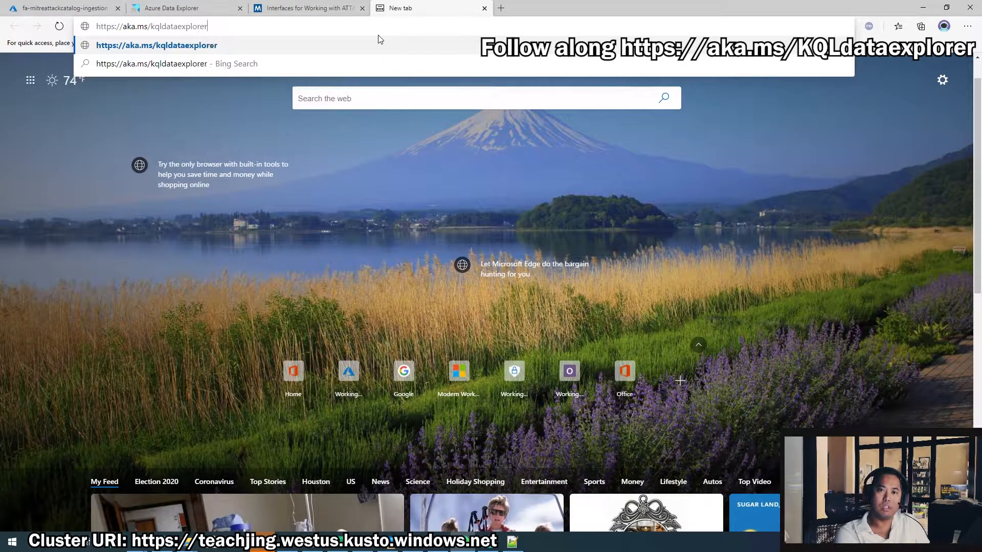
key(ctrl+a)
key(ctrl+c)
key(Return)
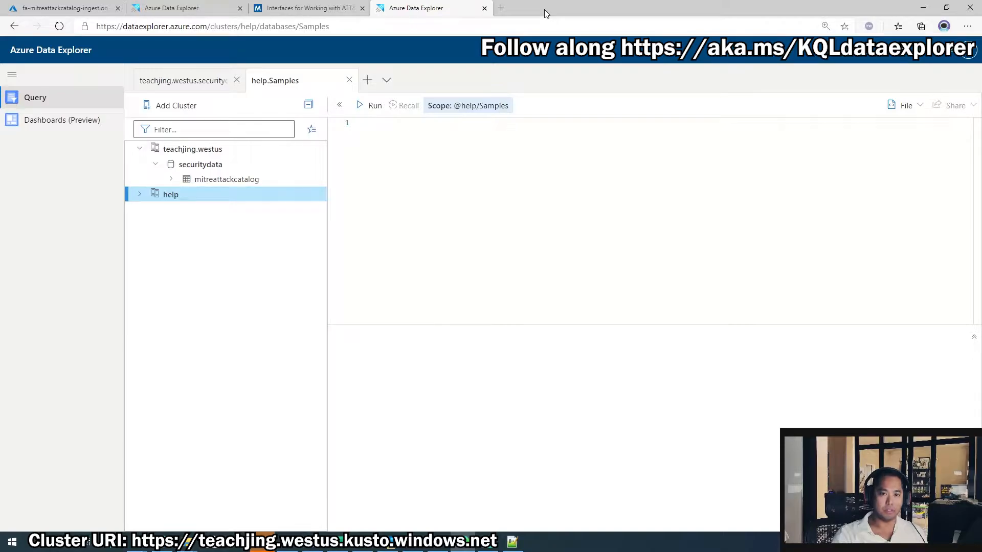
click(177, 106)
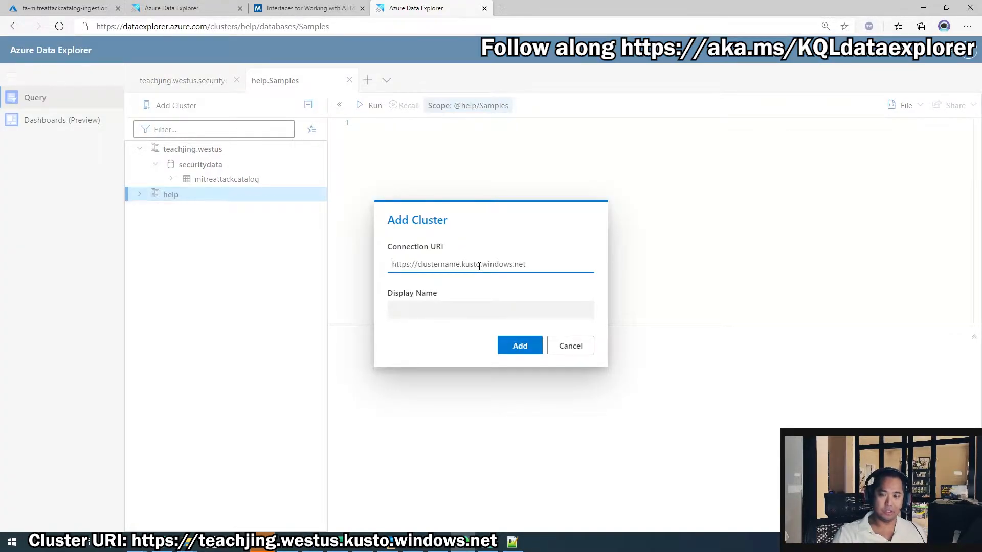
key(ctrl+v)
drag(490, 264, 432, 281)
text(teachjing)
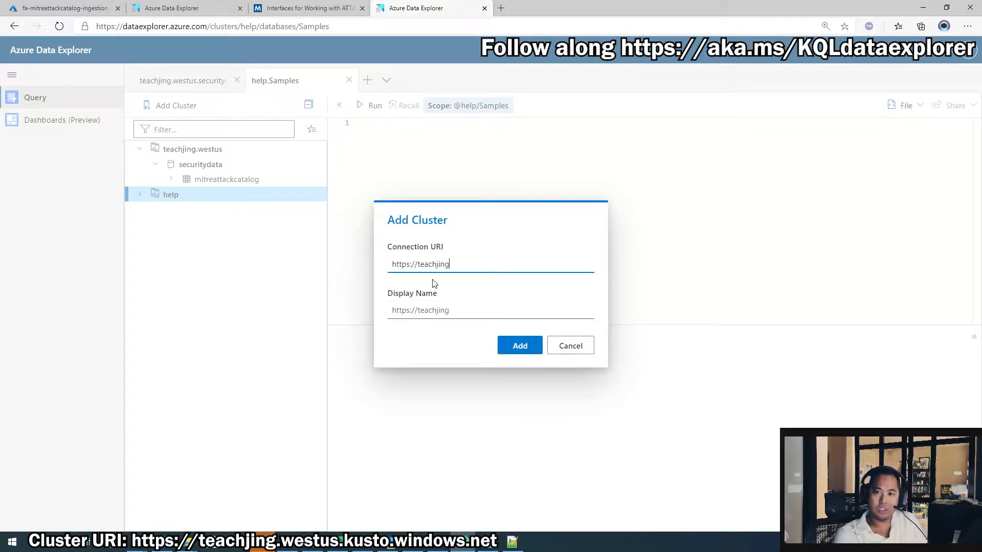
text(.westus.kusto.windows.net)
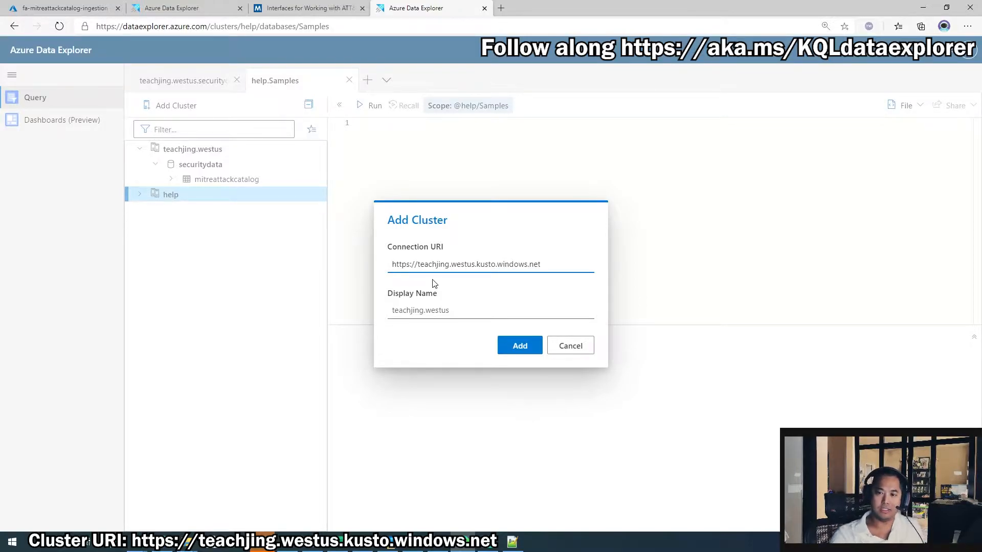
key(ctrl+a)
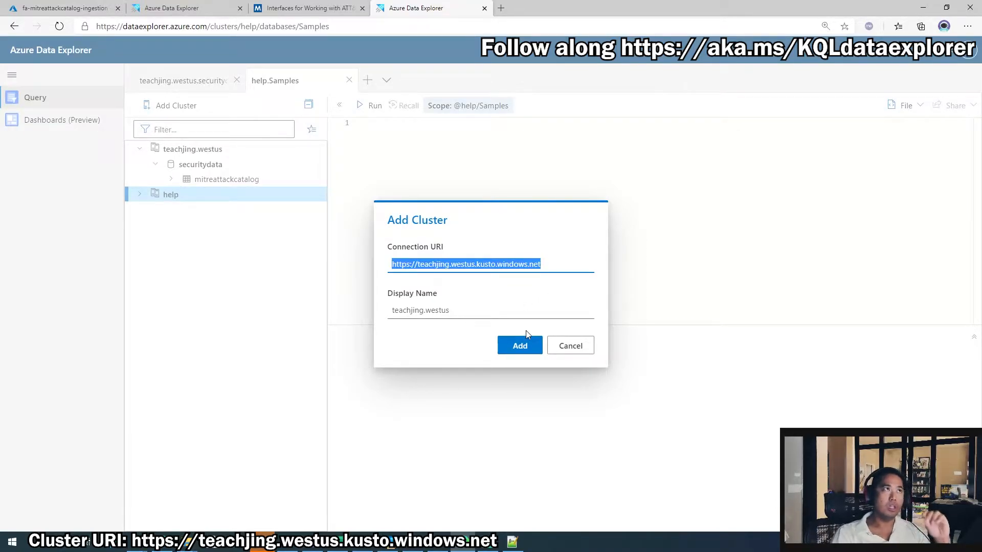
click(518, 346)
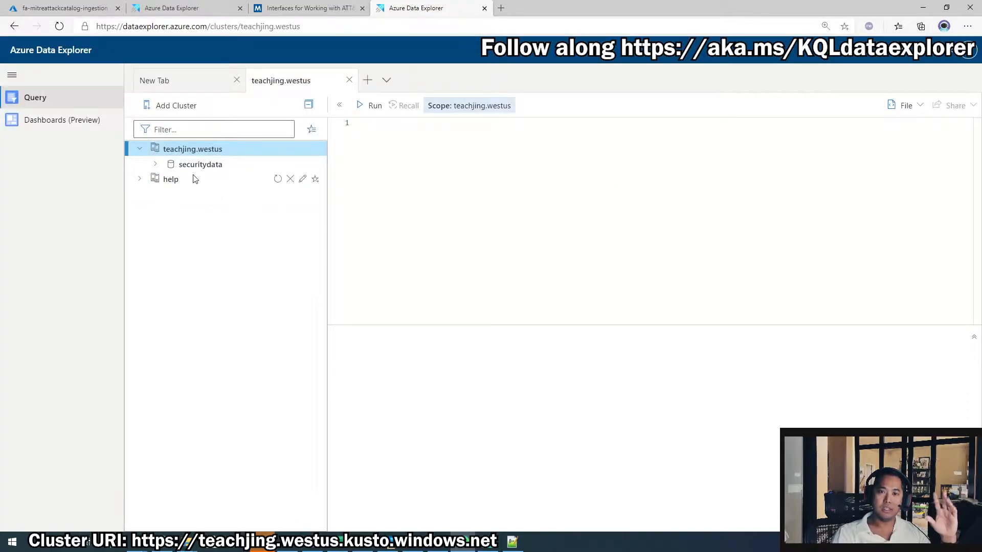
click(193, 166)
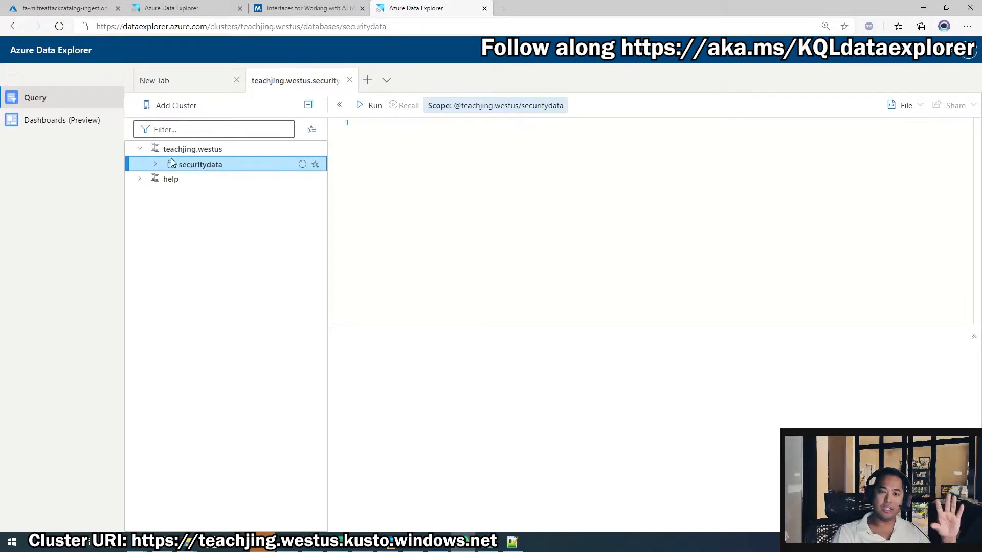
click(155, 164)
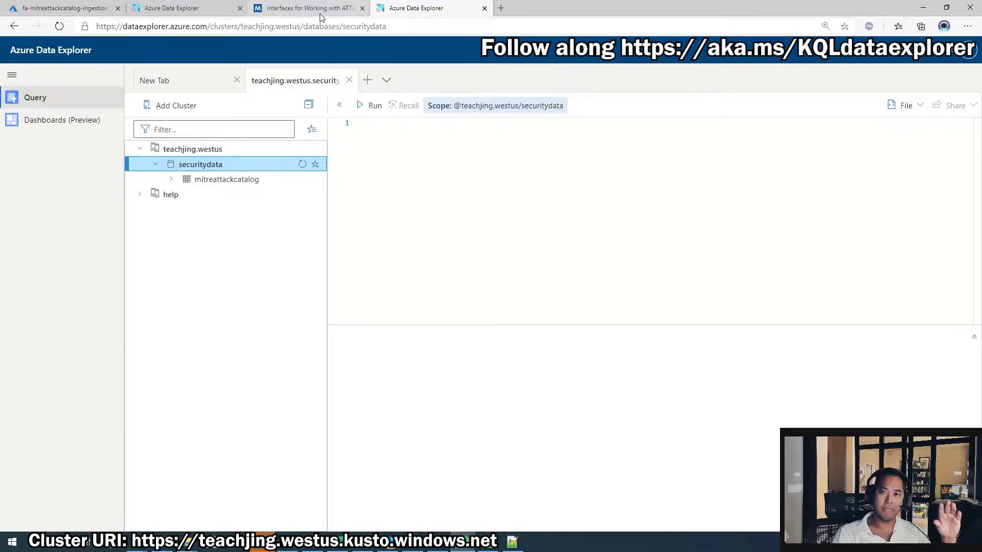
Write the query "mitreattackcatalog | limit 100" in the empty editor and run it
click(442, 176)
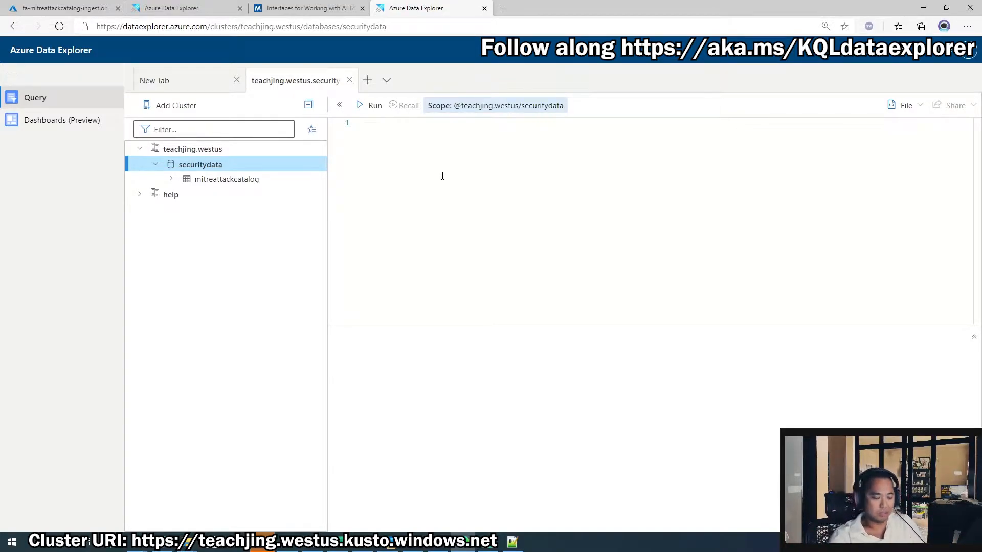
text(mitreattackcatalog)
key(Return)
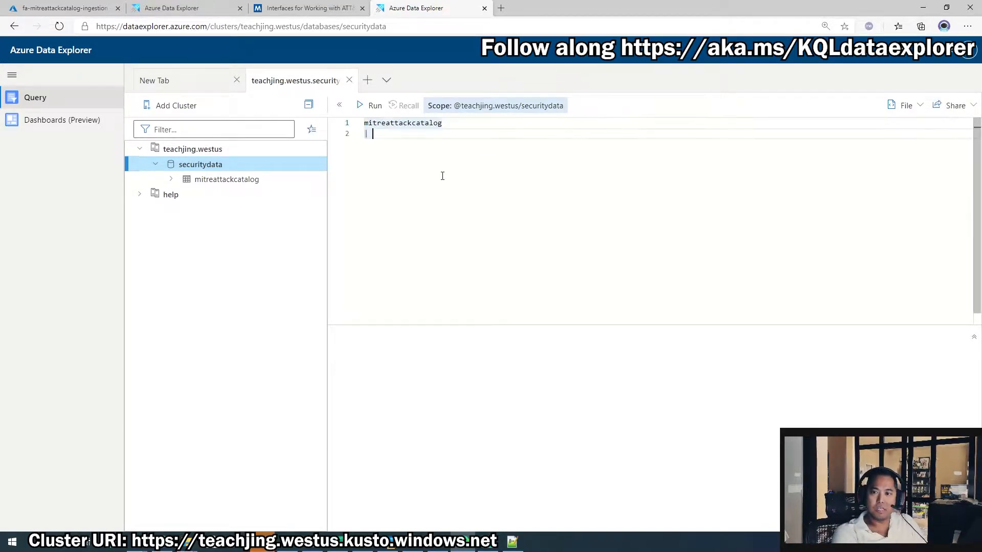
text(|)
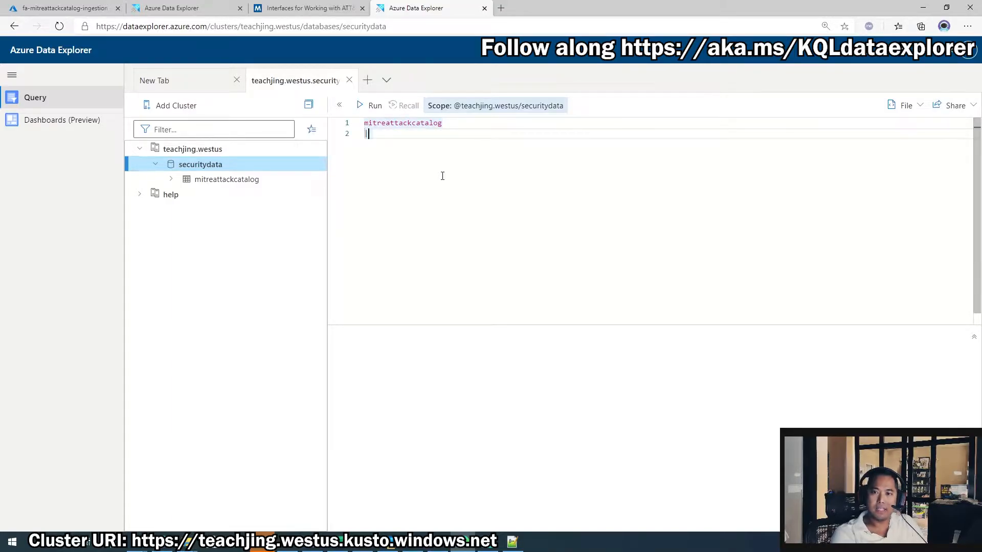
text( limit 120)
key(BackSpace)
key(BackSpace)
text(00)
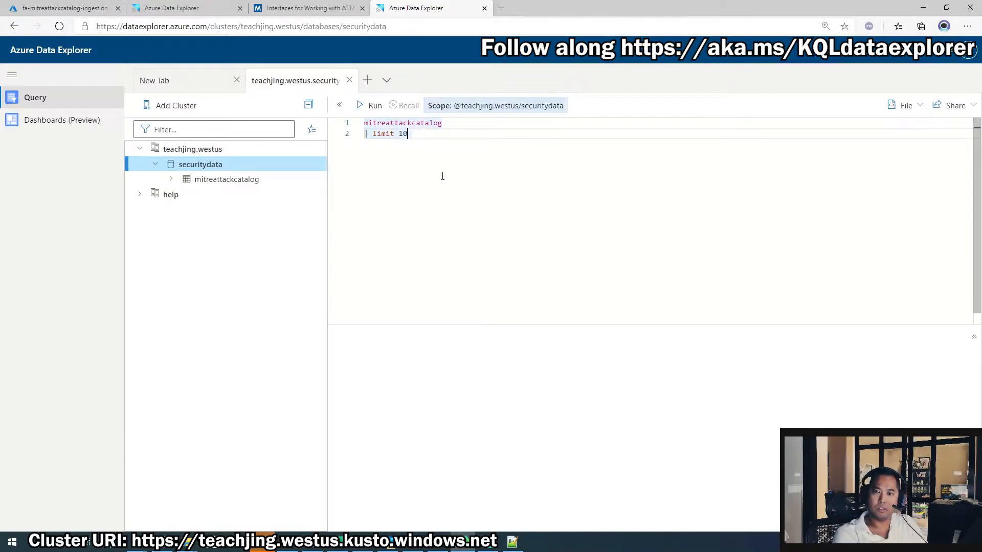
key(shift+Return)
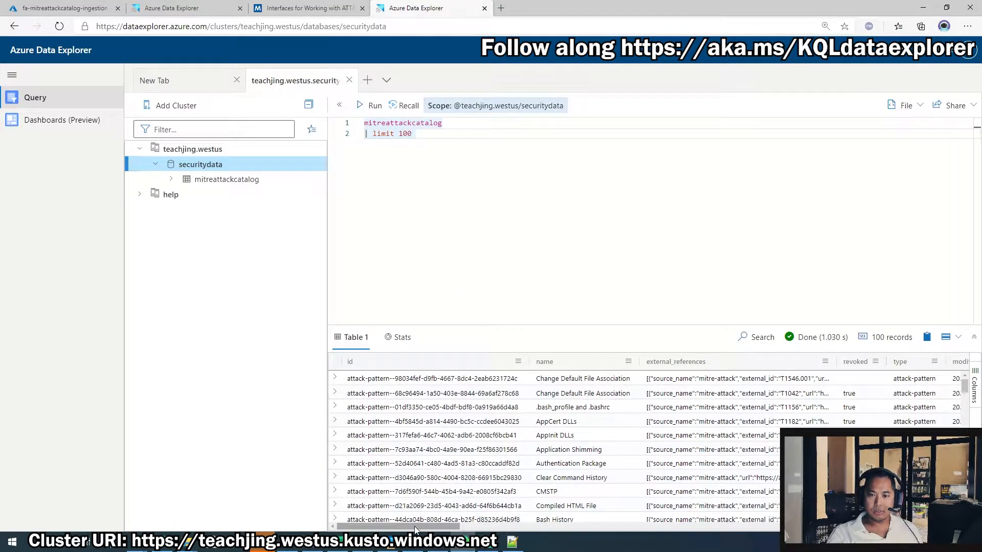
Add a project line to the query with the columns name, external_references and type
drag(414, 526, 389, 525)
click(467, 157)
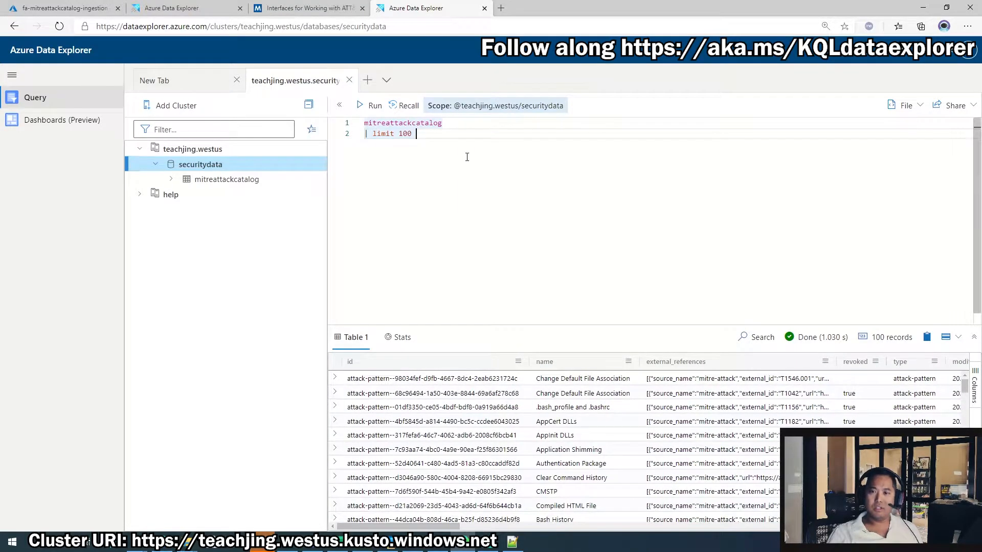
key(Return)
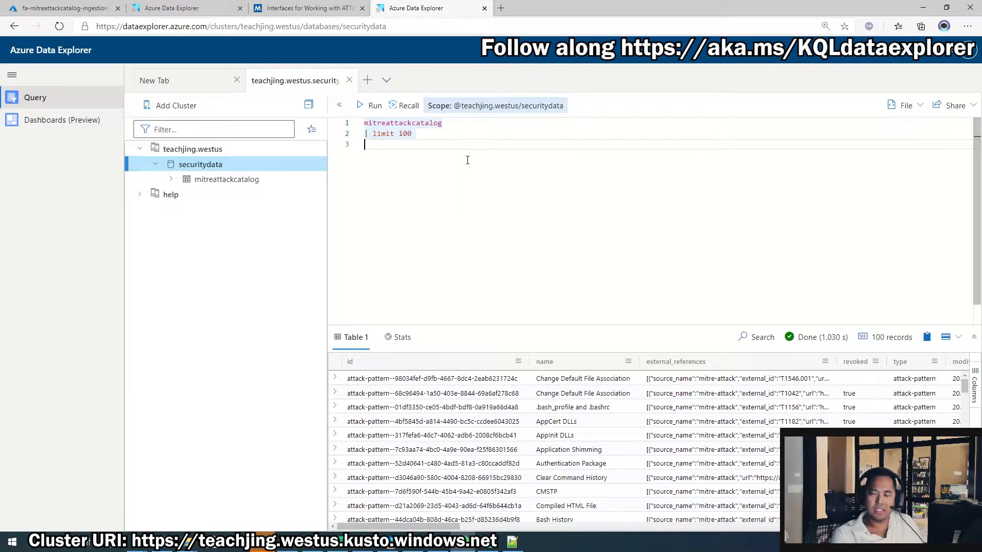
text(| project )
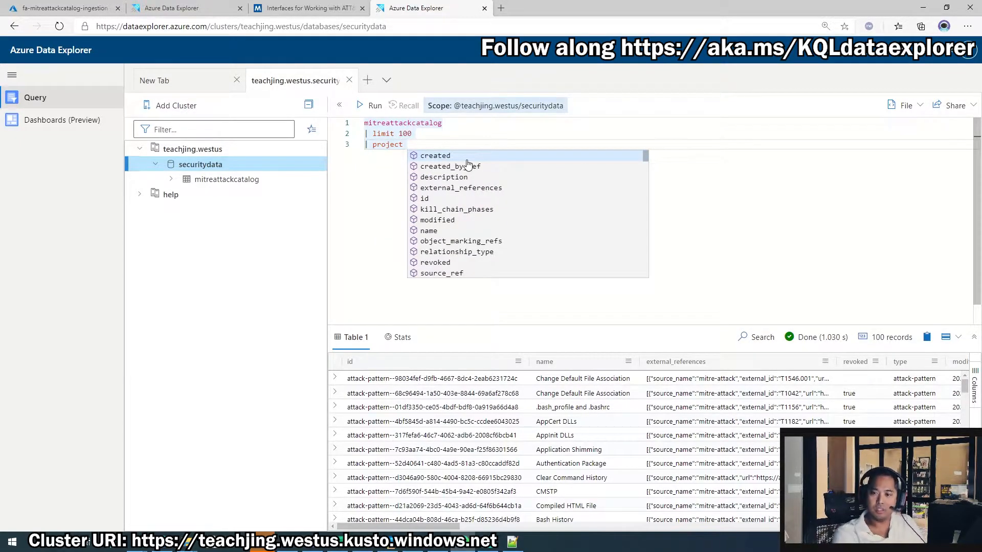
text(nam)
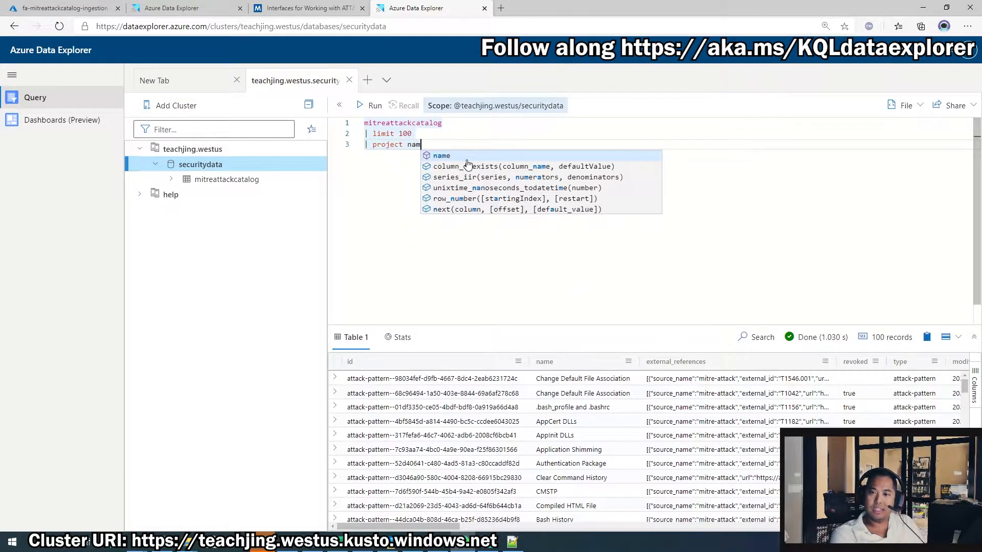
text(e, external_references,)
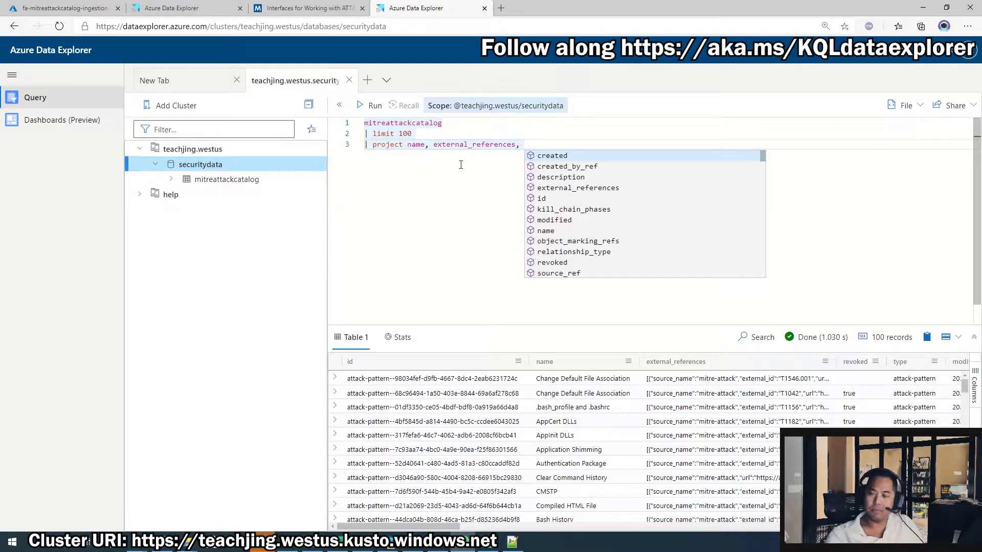
drag(432, 525, 509, 529)
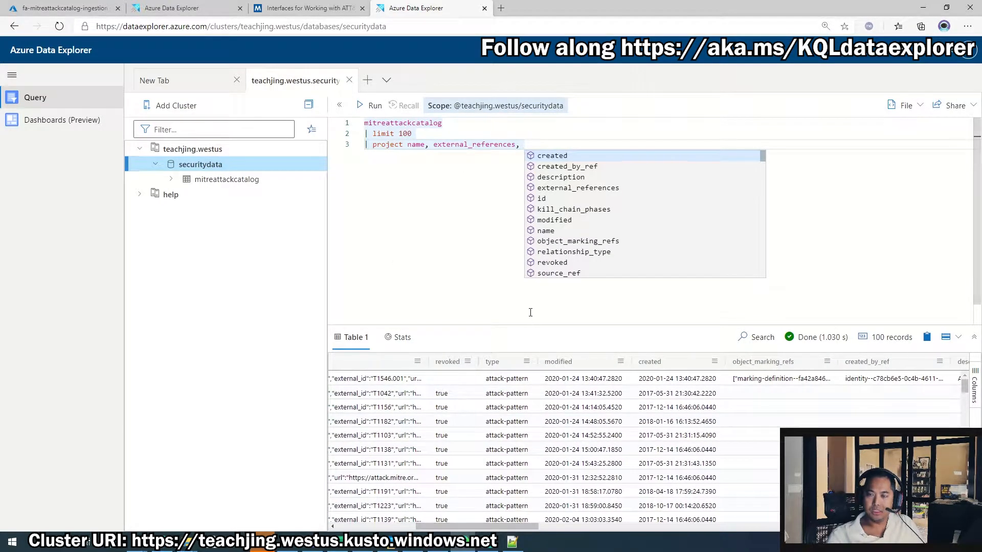
text(tyupe,)
key(BackSpace)
key(BackSpace)
key(BackSpace)
key(BackSpace)
key(BackSpace)
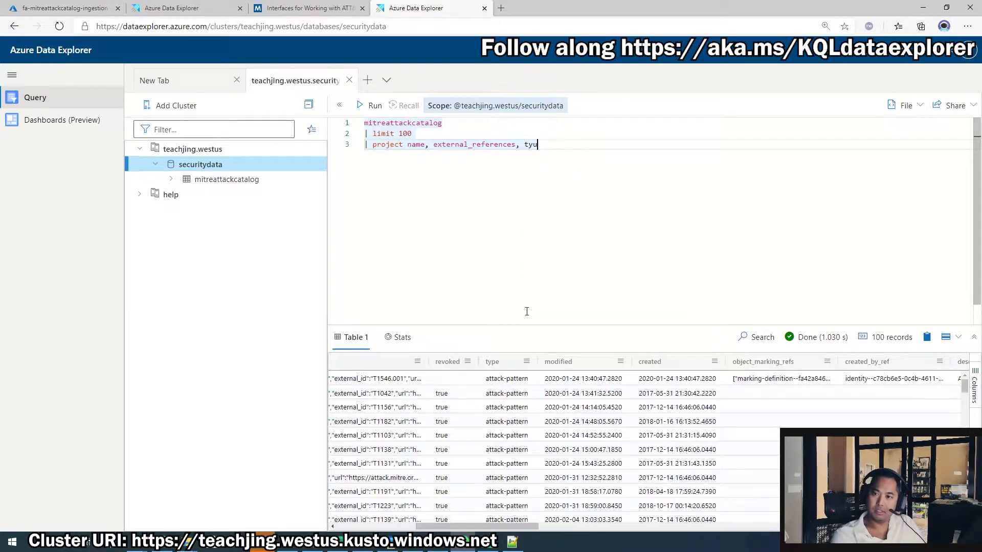
text(pe,)
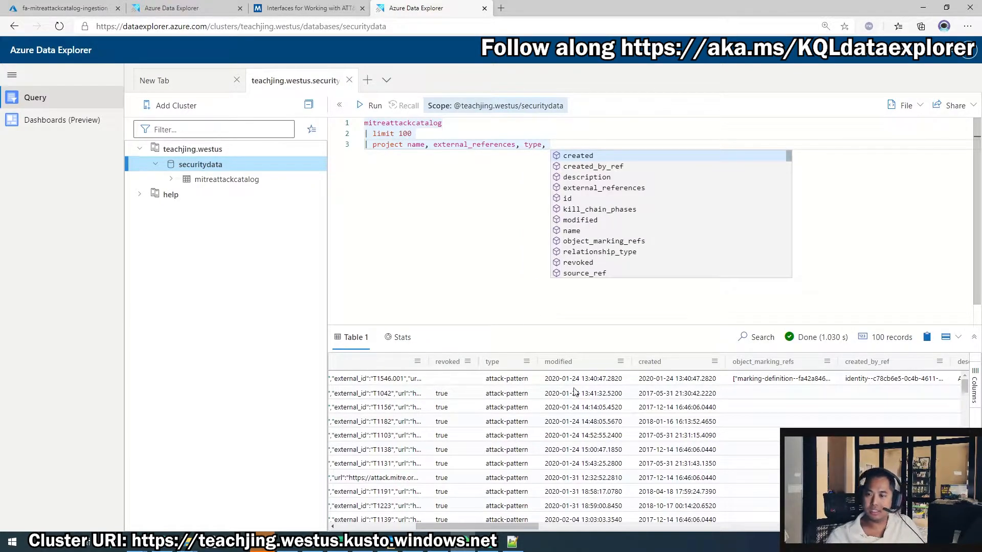
Extend the project line with the columns description, kill_chain_phases and x_mitre_data_sources
drag(523, 527, 615, 532)
text(description, kill_chain_phases,)
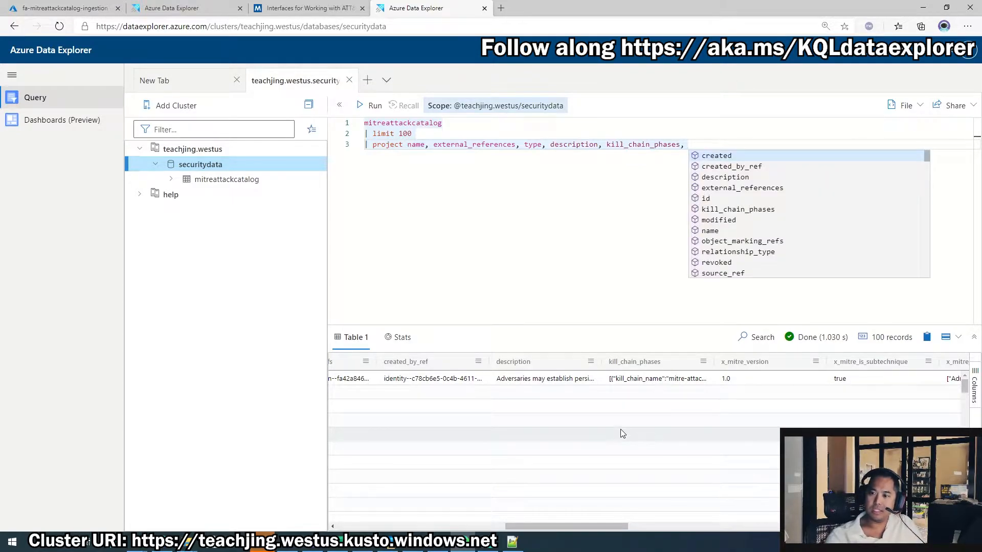
drag(585, 528, 707, 529)
text(x_)
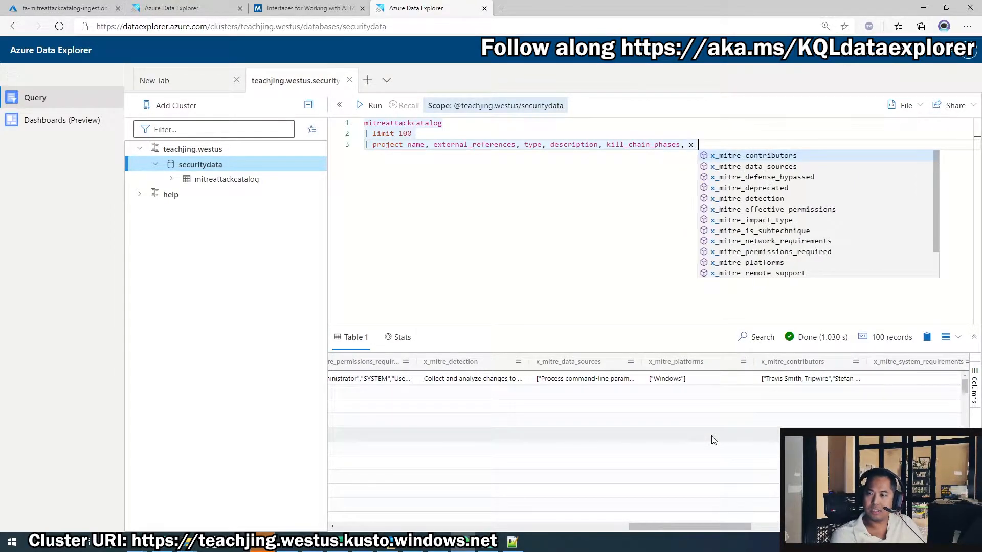
key(Down)
key(Tab)
text(,)
Add x_mitre_platforms as the last projected column and run the query
drag(706, 527, 728, 523)
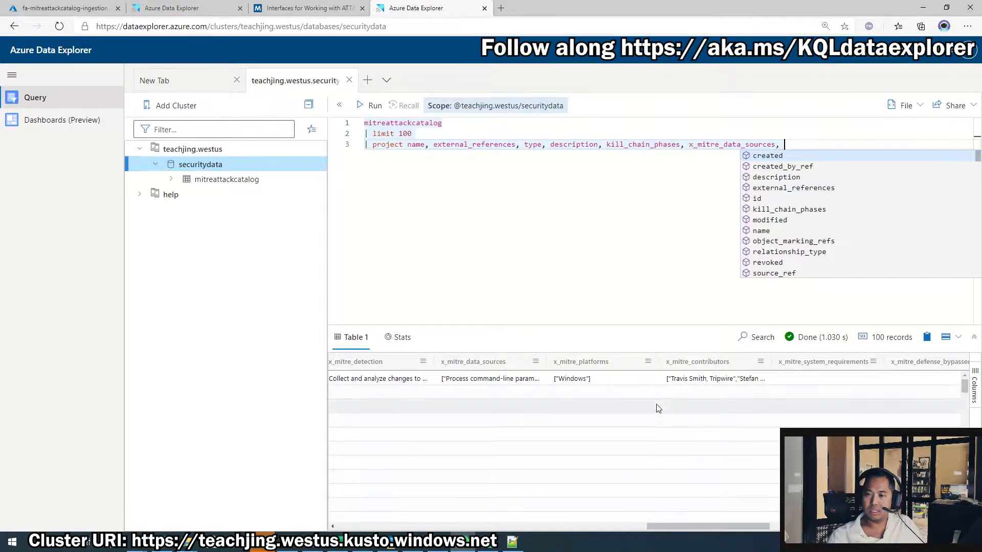
text(x_mi)
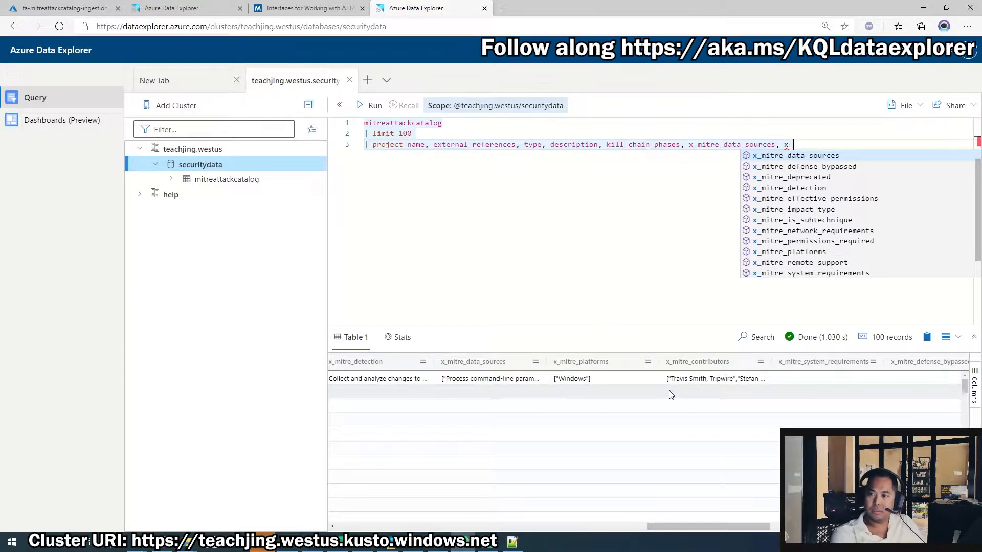
text(trep)
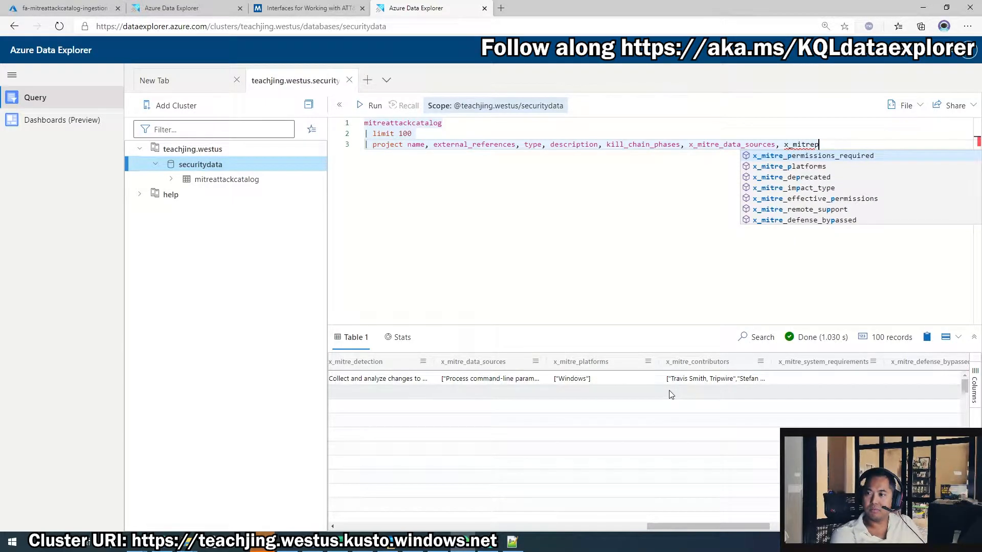
key(BackSpace)
text(_plat)
key(Tab)
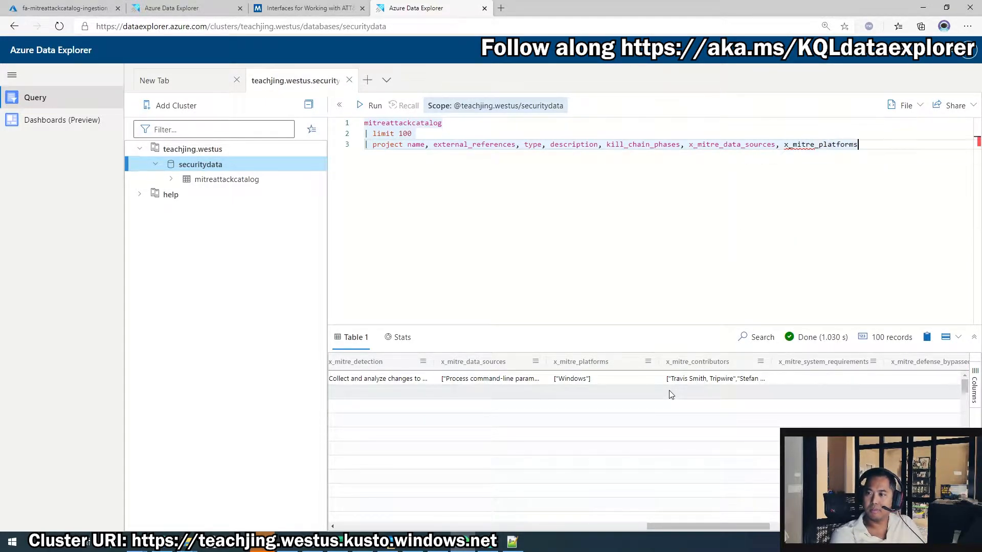
key(shift+Return)
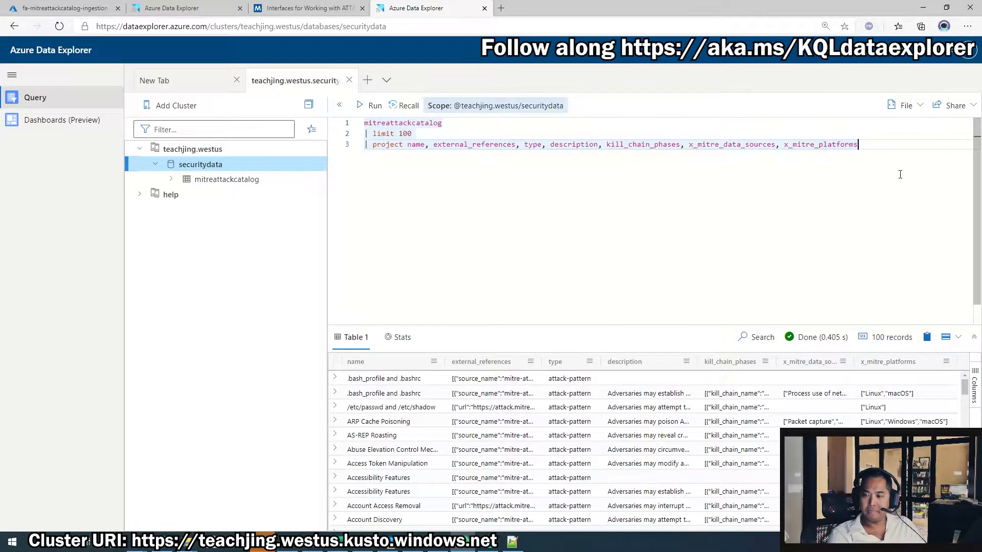
Append a second project line that keeps only kill_chain_phases and run the query
key(Return)
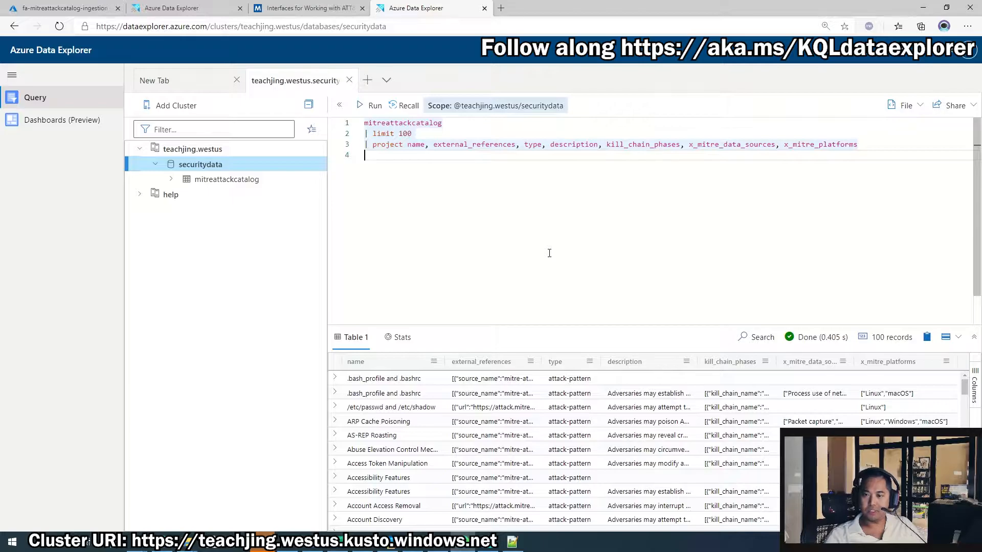
text(| project kill)
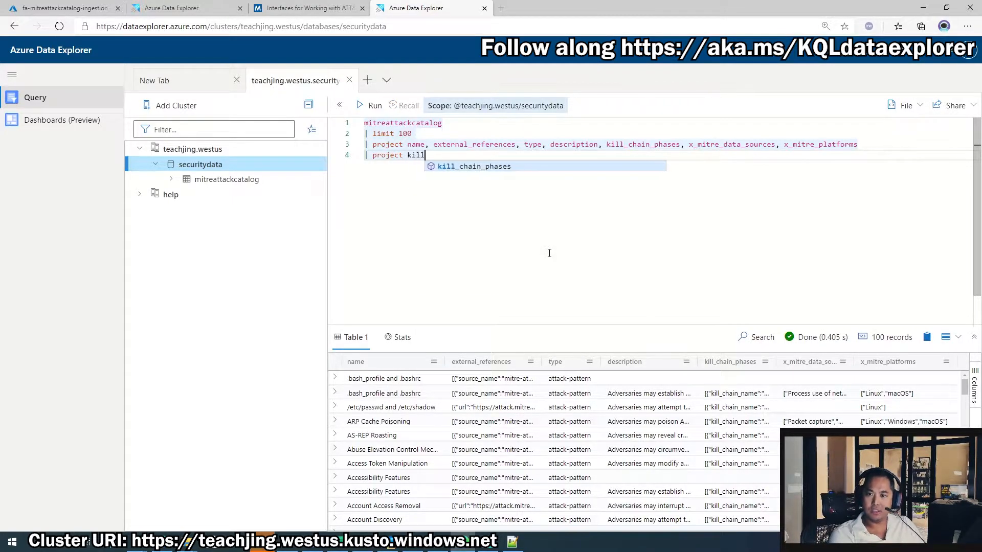
key(Tab)
key(shift+Return)
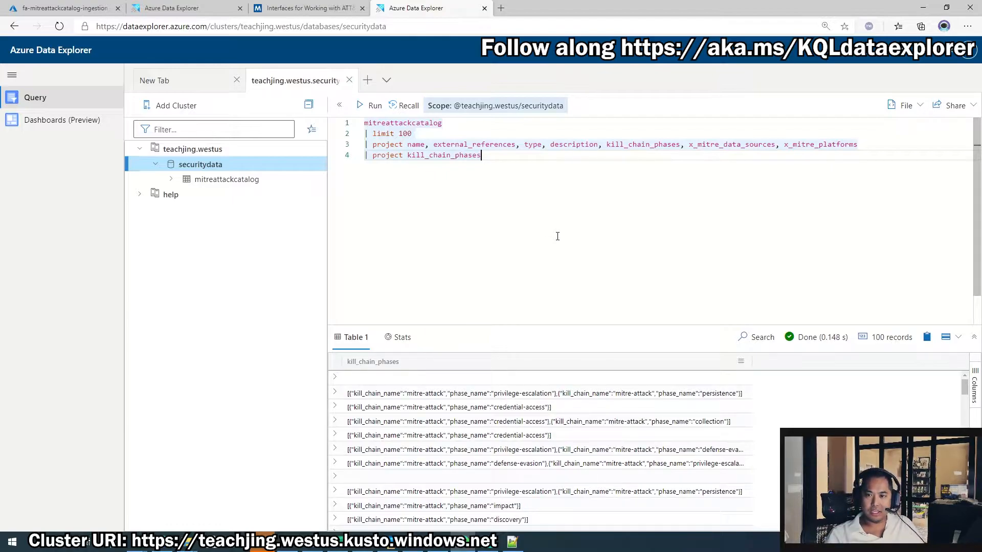
Begin a where clause on a new line below the kill_chain_phases projection
key(Return)
text(|)
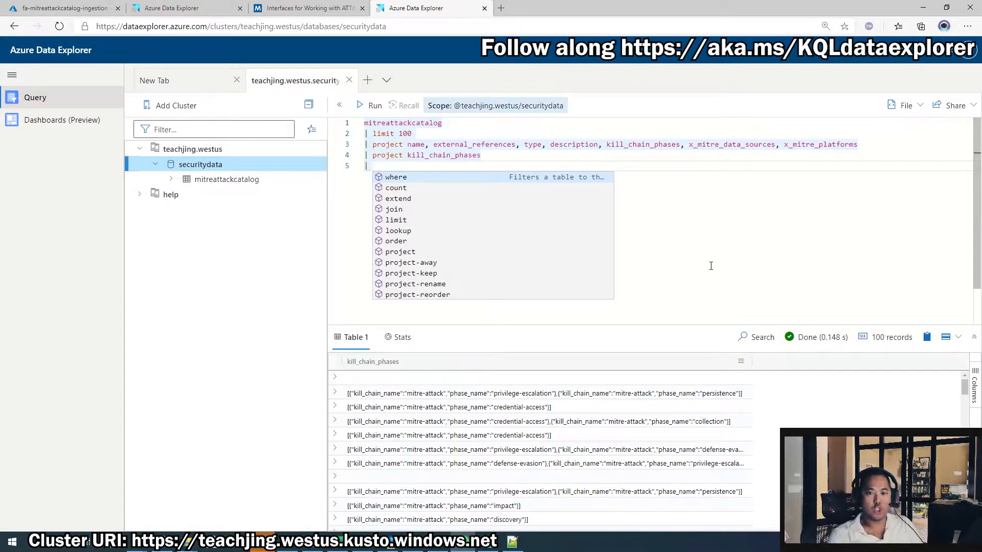
text(where)
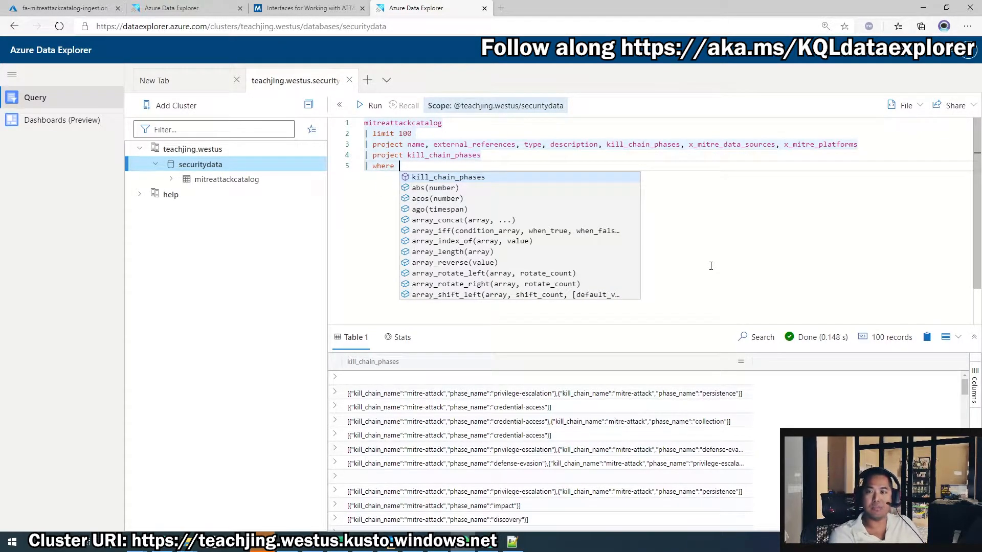
key(Tab)
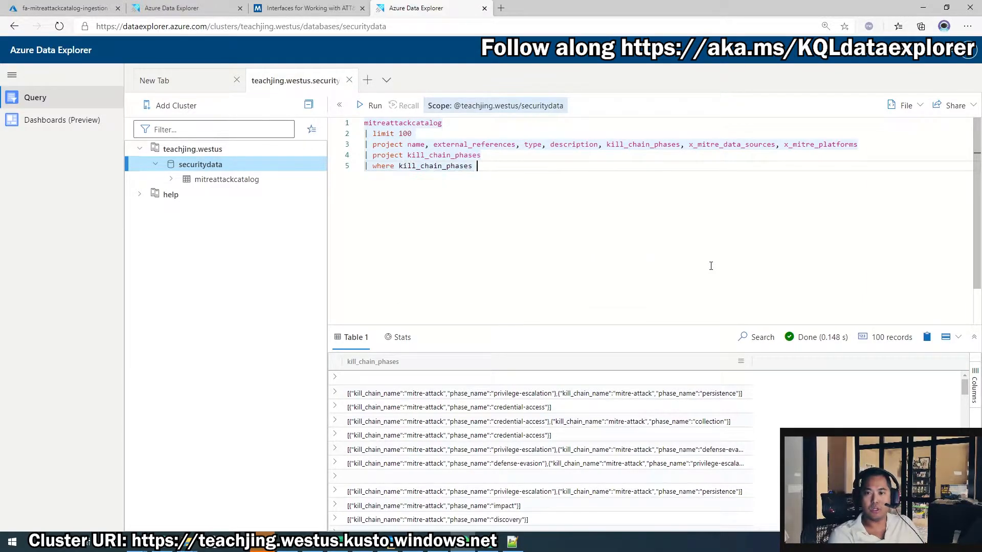
key(BackSpace)
key(BackSpace)
key(BackSpace)
key(BackSpace)
key(BackSpace)
key(BackSpace)
key(BackSpace)
key(BackSpace)
key(BackSpace)
key(BackSpace)
key(BackSpace)
key(BackSpace)
key(BackSpace)
key(BackSpace)
key(BackSpace)
key(BackSpace)
key(BackSpace)
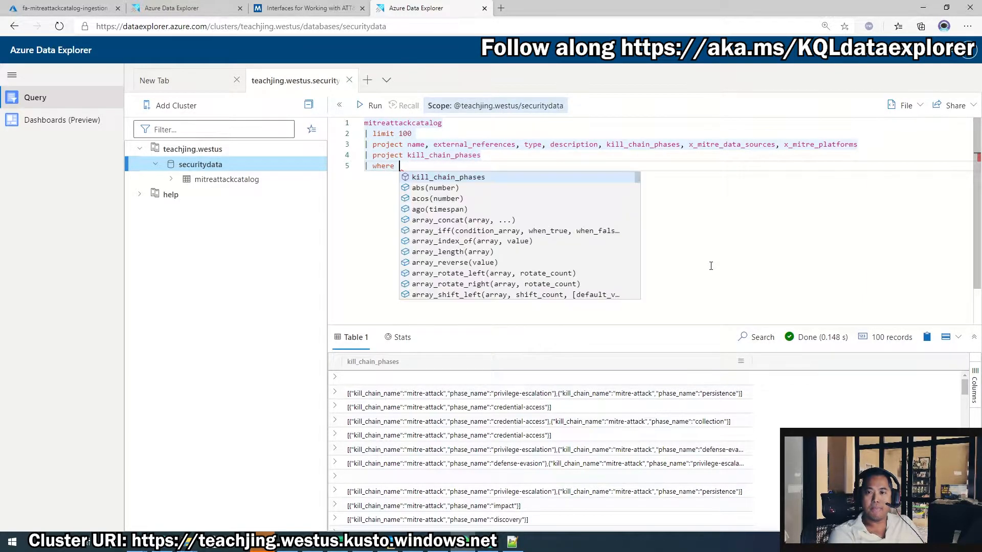
Complete the where clause with isnotnull(kill_chain_phases), allow the site clipboard access when asked, and run the query
text(isnotnull()
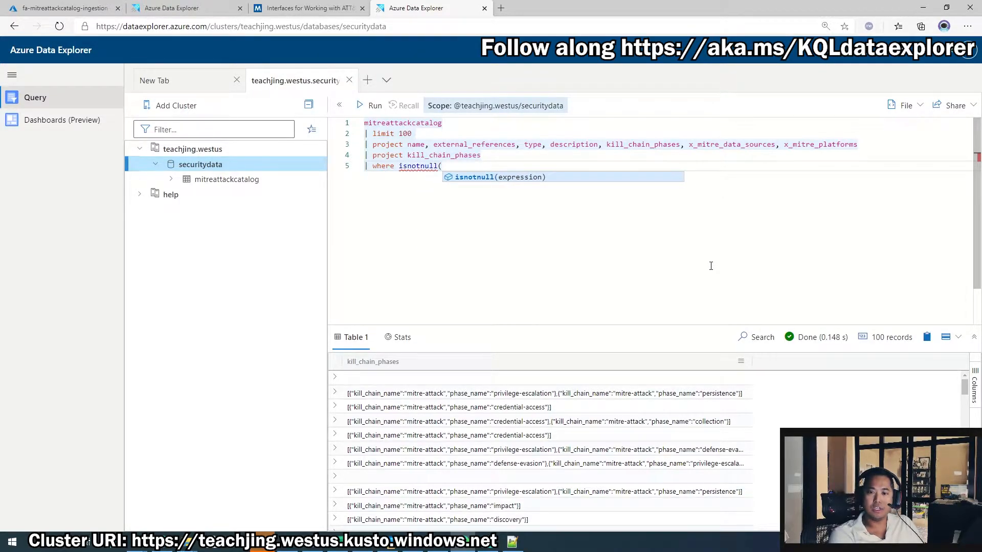
text(k)
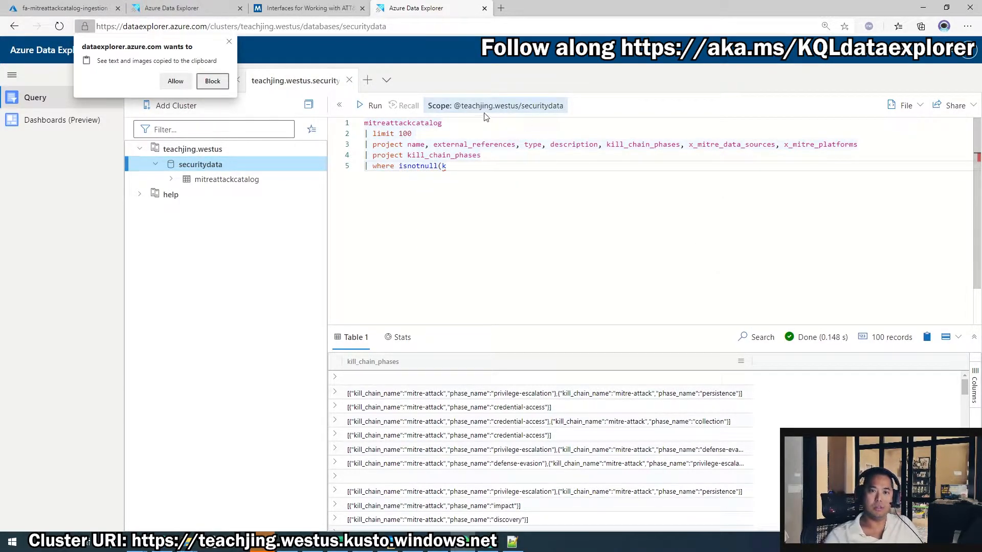
click(176, 81)
text(ill_chain_phases))
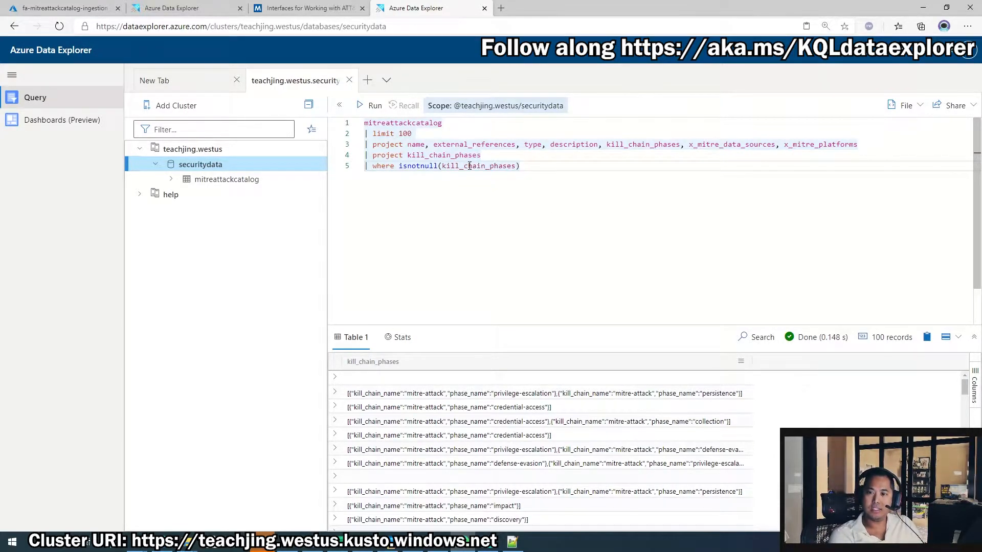
key(shift+Return)
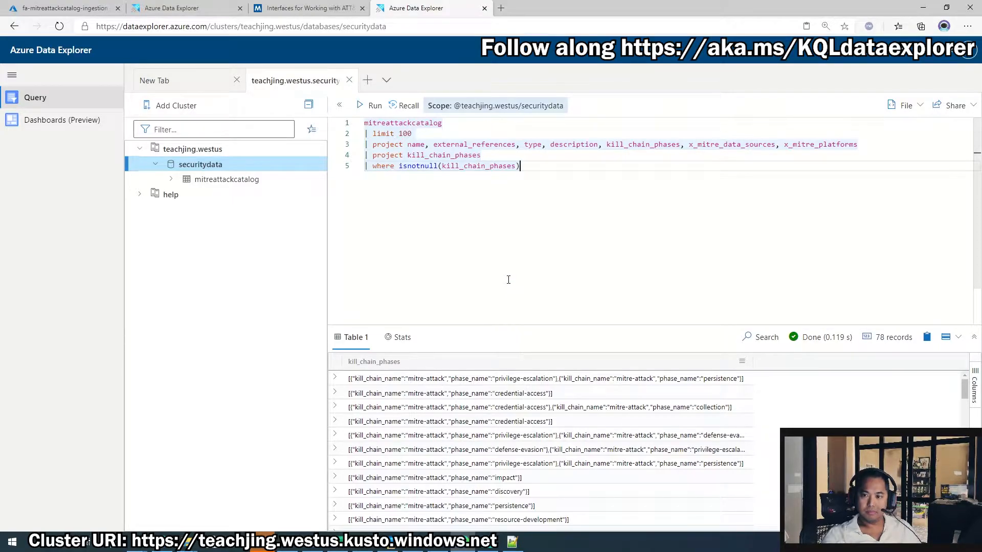
Enlarge the page and give the query editor more room by collapsing the side navigation and cluster tree and narrowing the cluster pane
key(ctrl+plus)
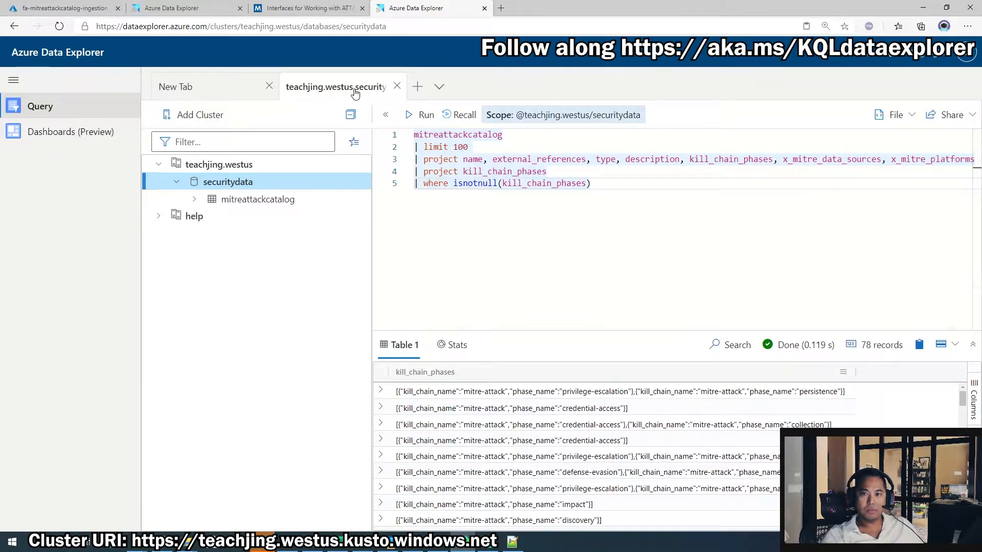
click(23, 84)
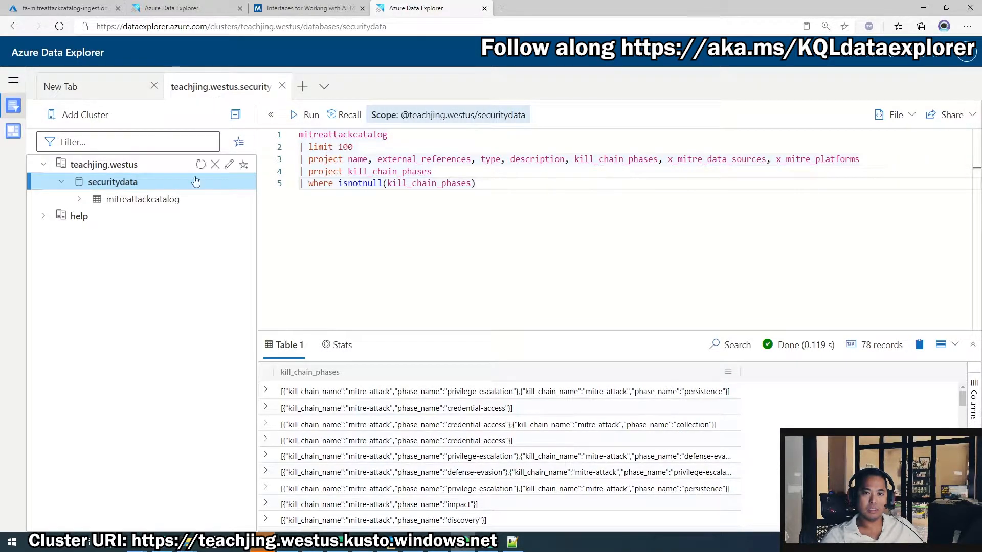
click(236, 121)
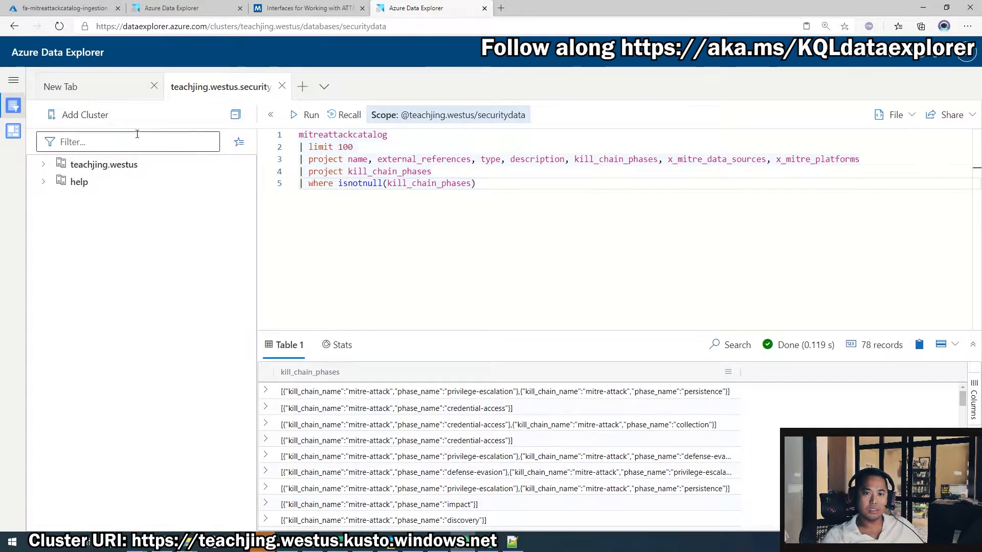
drag(256, 155, 154, 172)
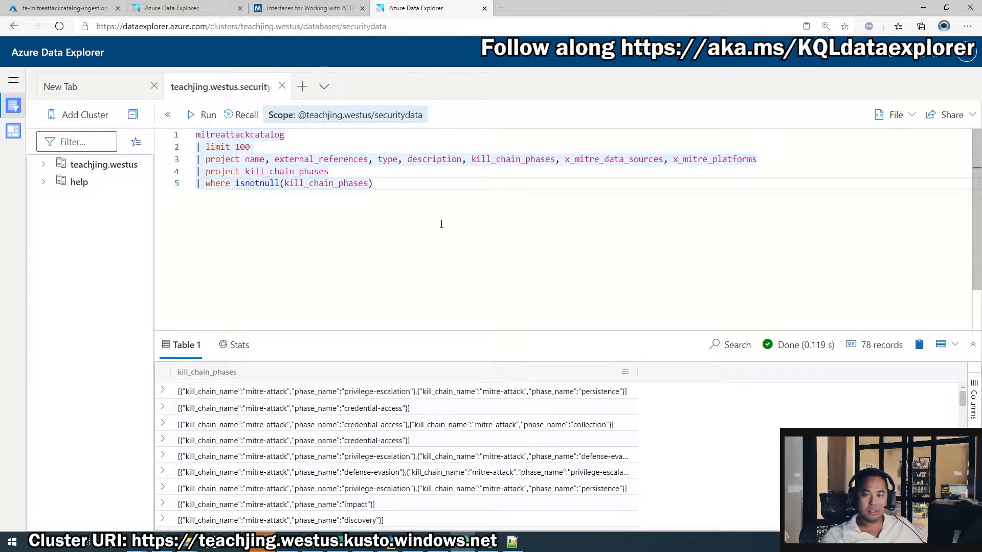
Enlarge the page and examine the array brackets and objects in the first kill_chain_phases result rows, marking them up temporarily
key(ctrl+plus)
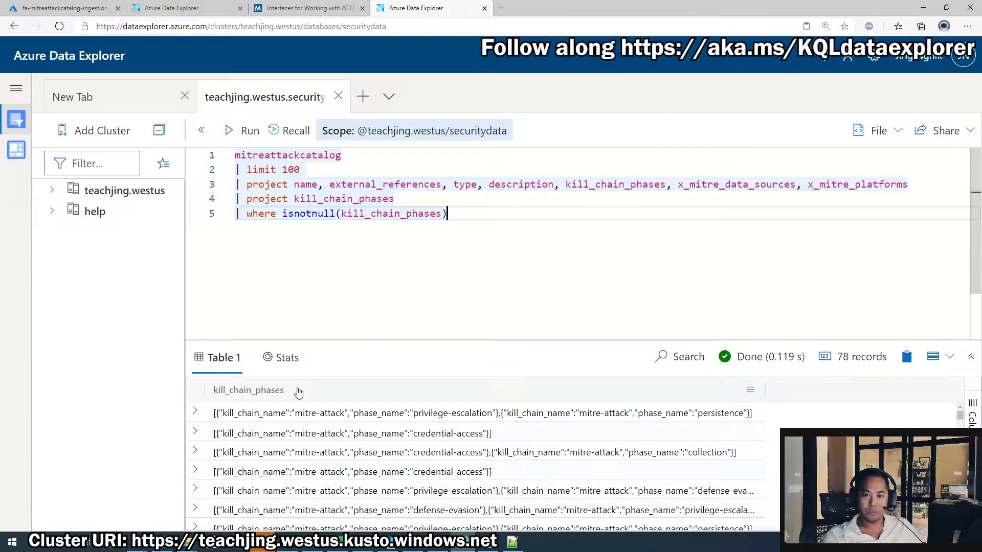
mouse_move(209, 401)
mouse_down()
mouse_move(382, 426)
mouse_move(573, 413)
mouse_move(765, 424)
mouse_up()
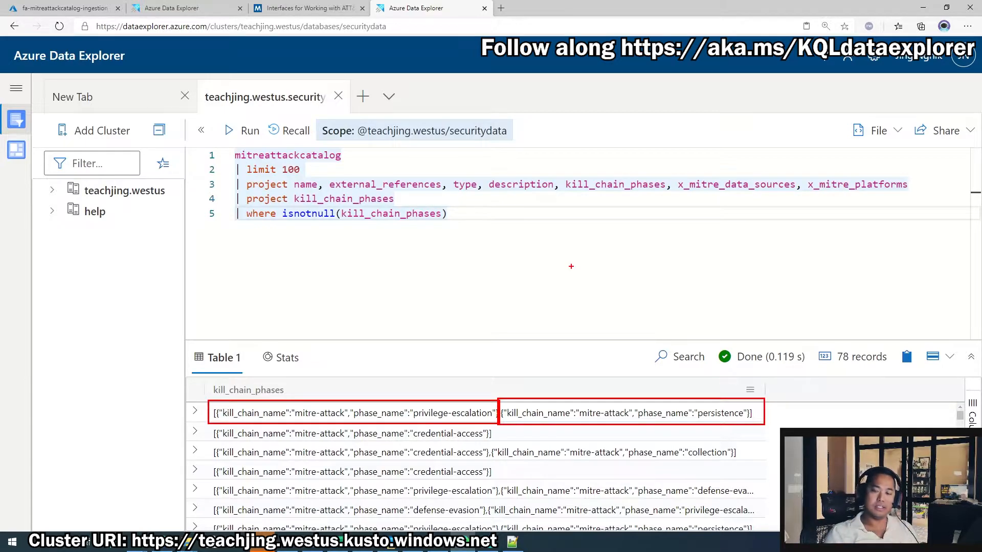
key(Escape)
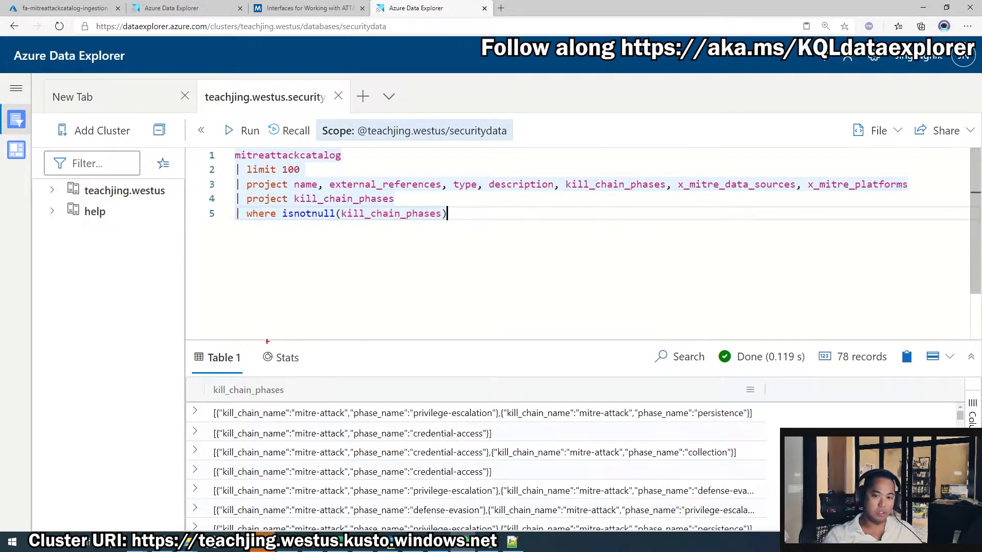
drag(207, 407, 218, 425)
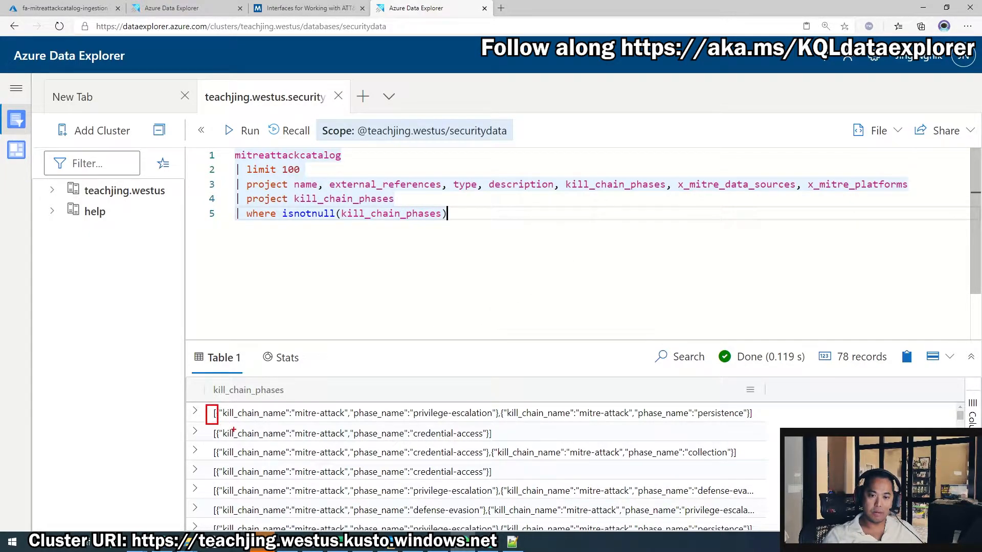
drag(746, 400, 754, 427)
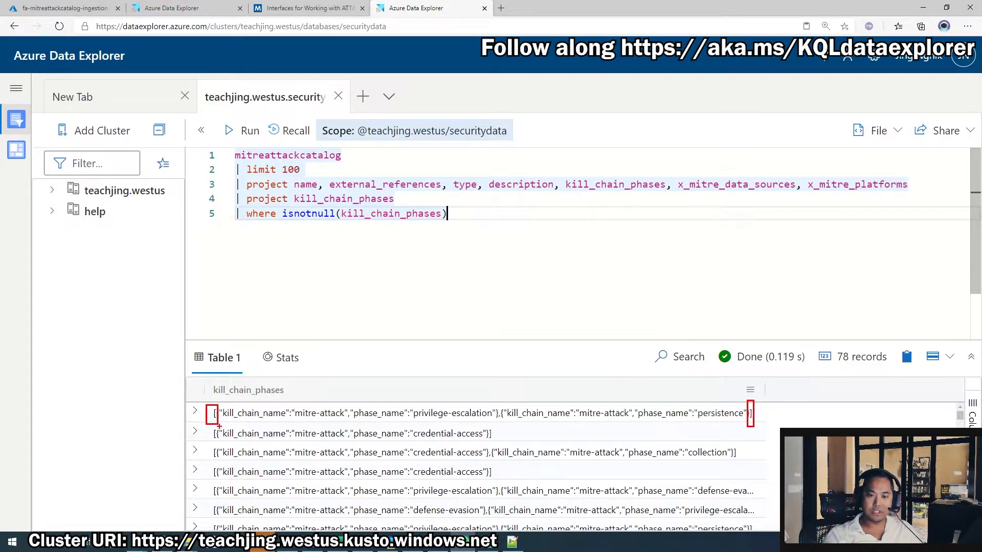
mouse_move(214, 425)
mouse_down()
mouse_move(223, 443)
mouse_move(490, 445)
mouse_up()
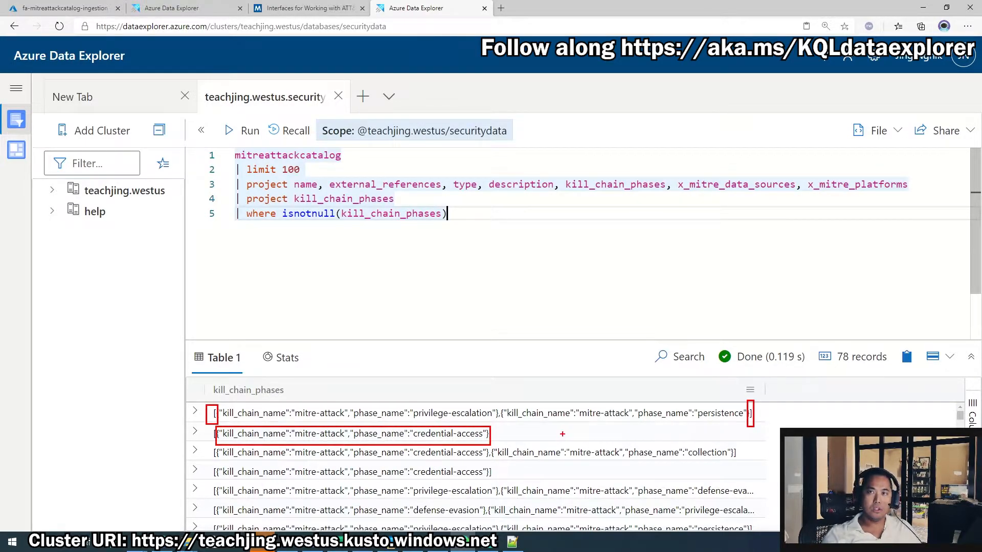
key(Escape)
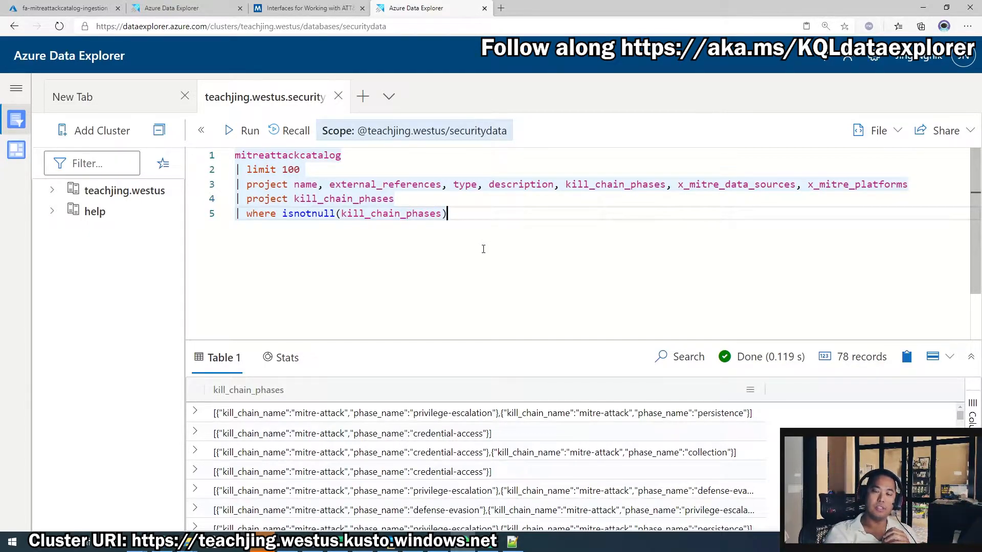
Add an mv-expand kill_chain_phases line after the where clause and run the query
key(Return)
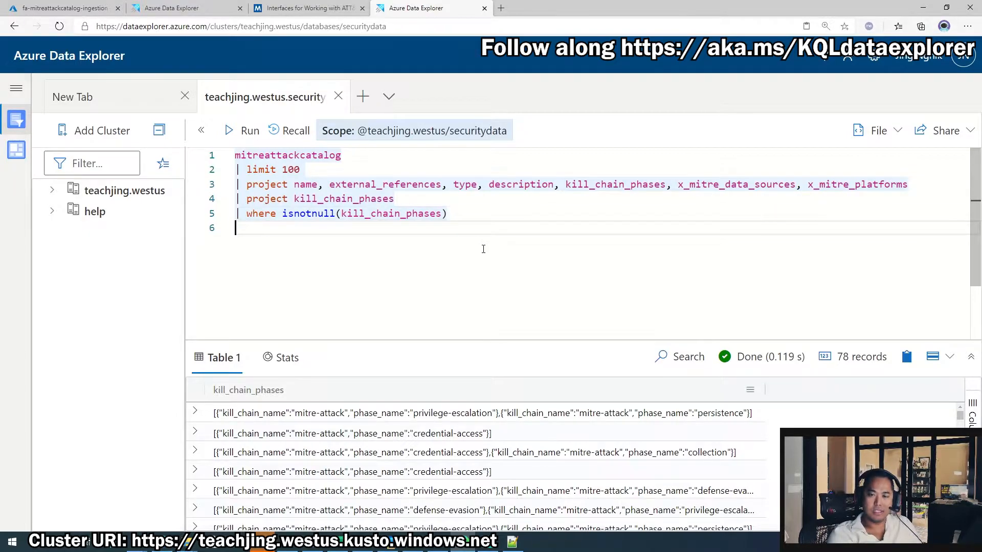
key(Up)
key(Up)
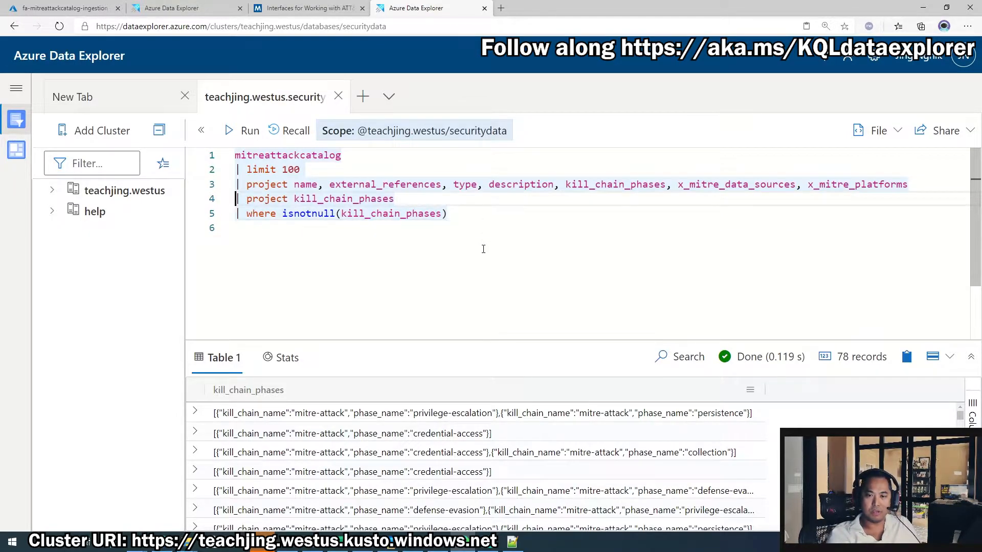
key(Down)
key(Down)
text(| )
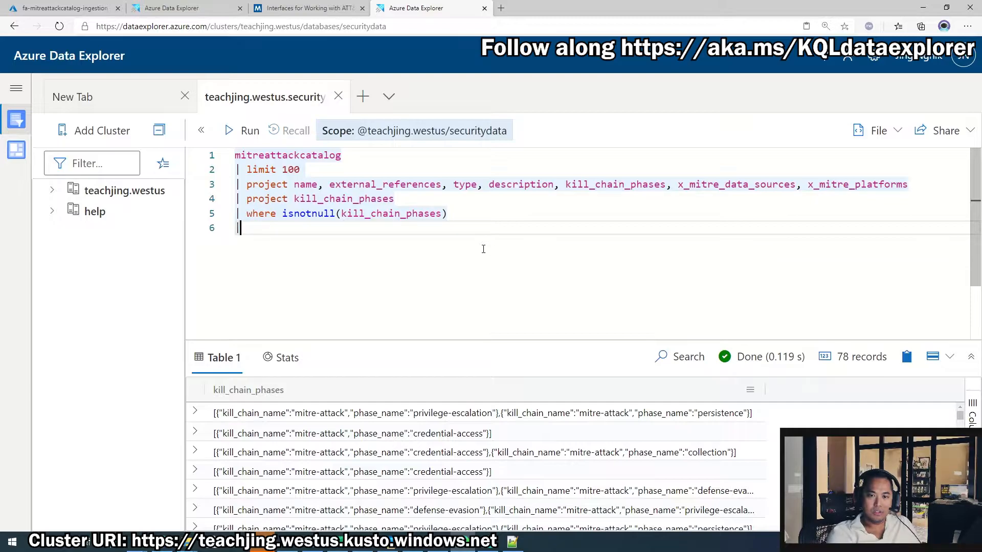
text(mv)
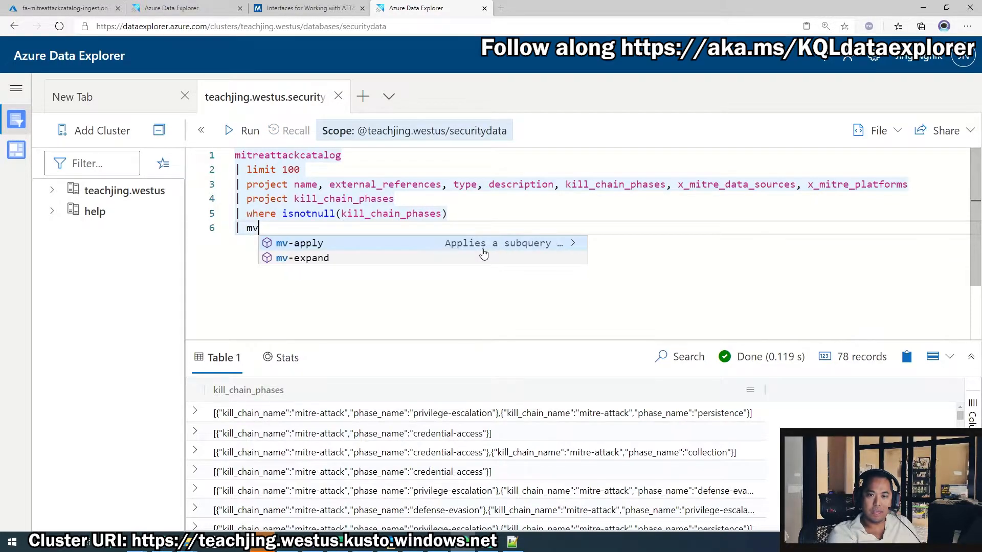
click(483, 254)
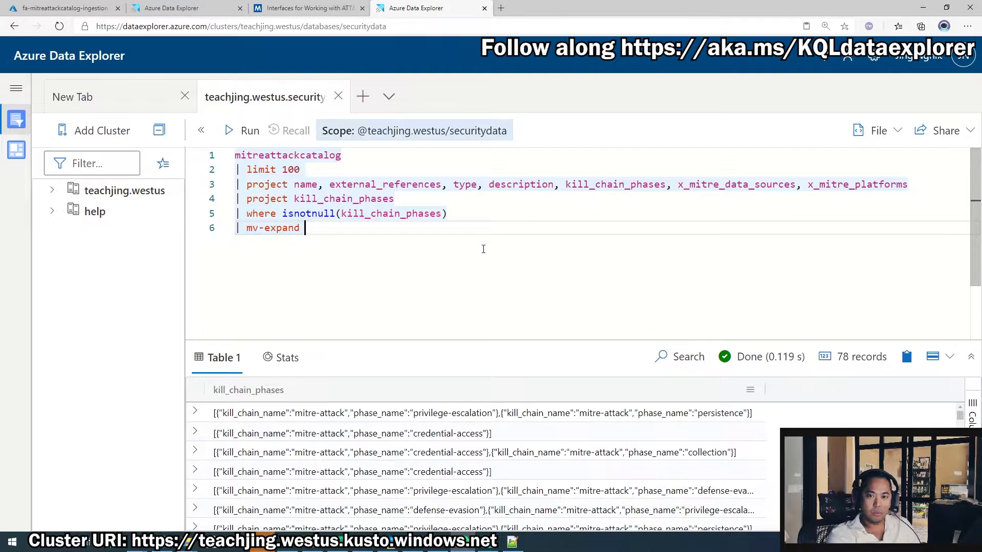
text(kil)
key(Tab)
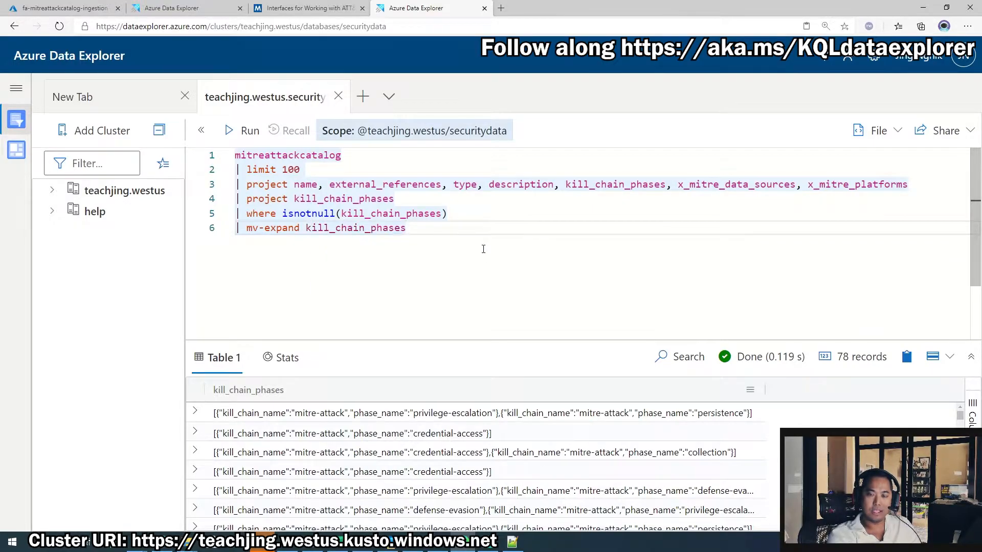
key(shift+Return)
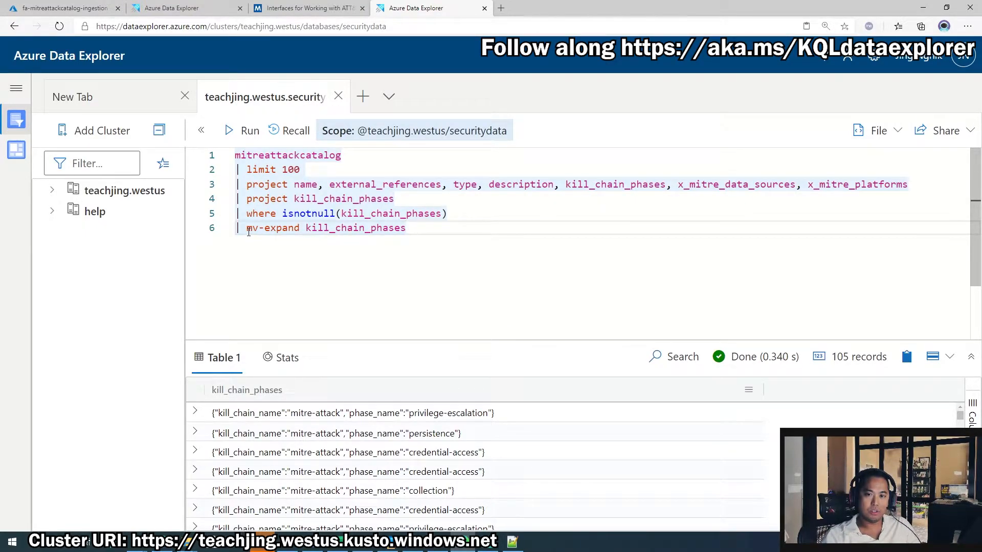
Delete the project kill_chain_phases line above the where clause and rerun the query with all the projected columns
click(247, 199)
drag(401, 198, 237, 199)
key(BackSpace)
key(BackSpace)
key(shift+Return)
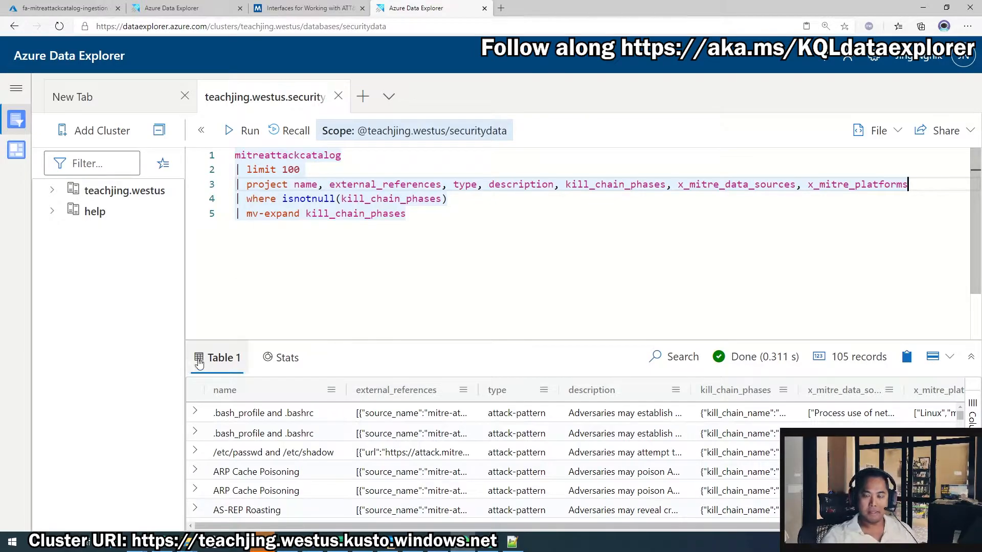
Look across the expanded results' columns and widen kill_chain_phases to read its values
drag(260, 523, 284, 520)
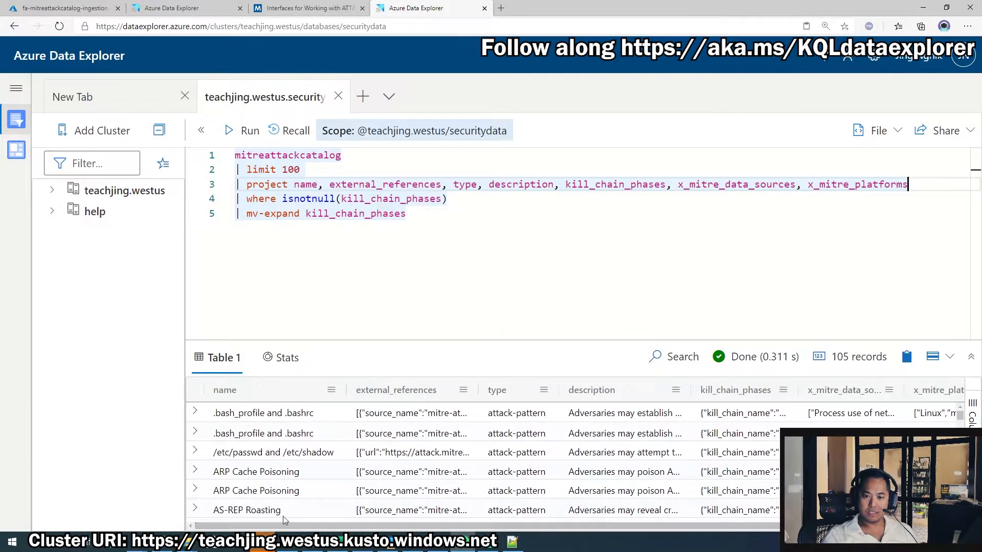
drag(397, 527, 477, 530)
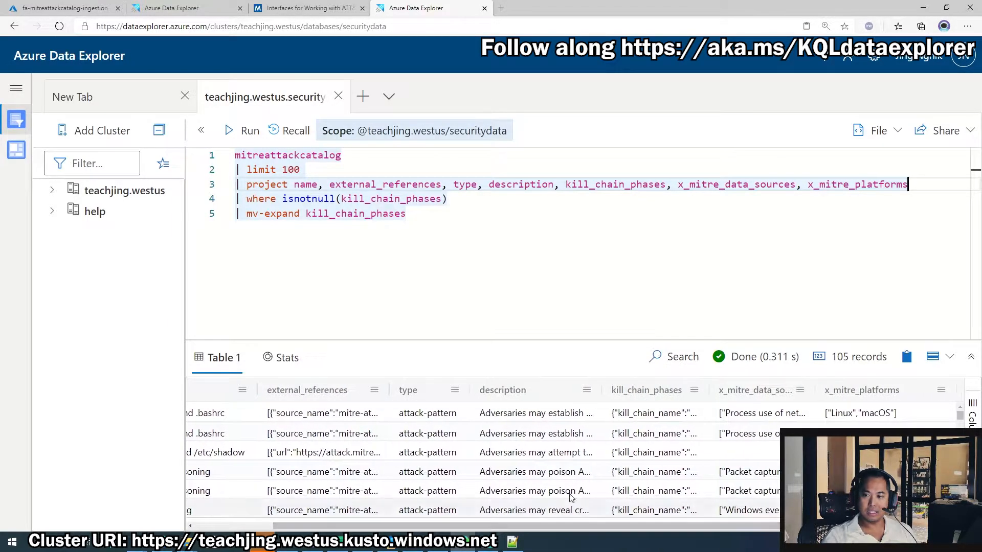
drag(709, 393, 786, 393)
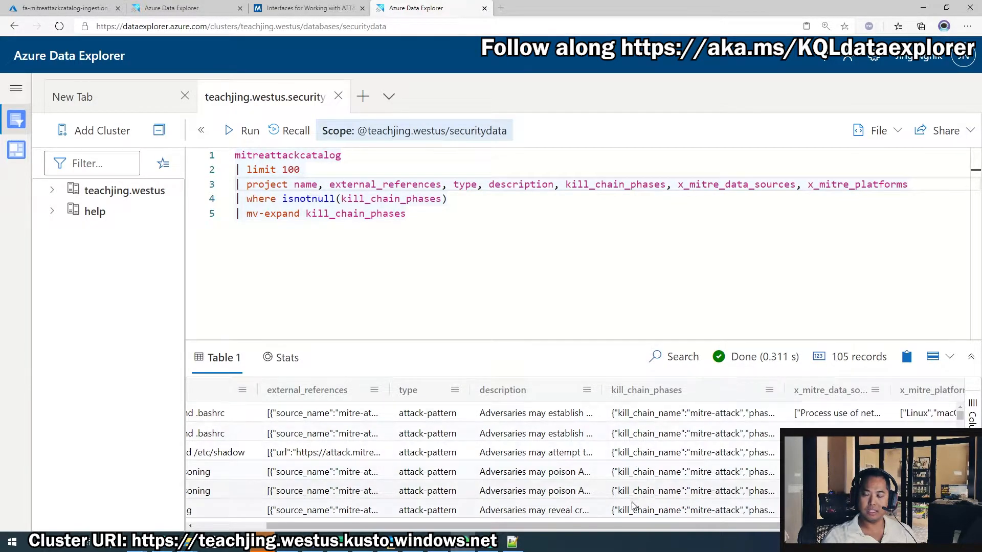
drag(613, 526, 405, 525)
Append a project kill_chain_phases line after the mv-expand line and run the query
click(498, 250)
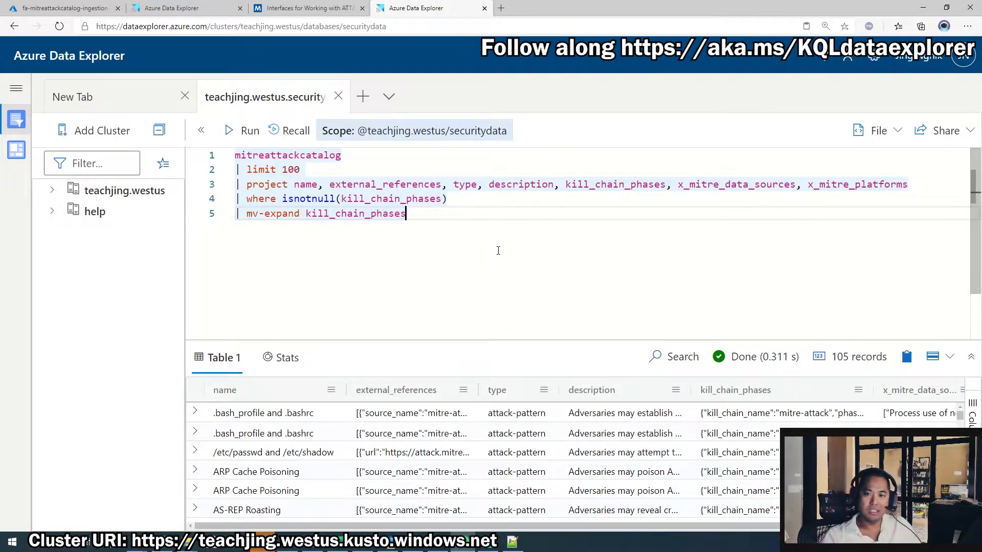
key(Return)
text(| proje)
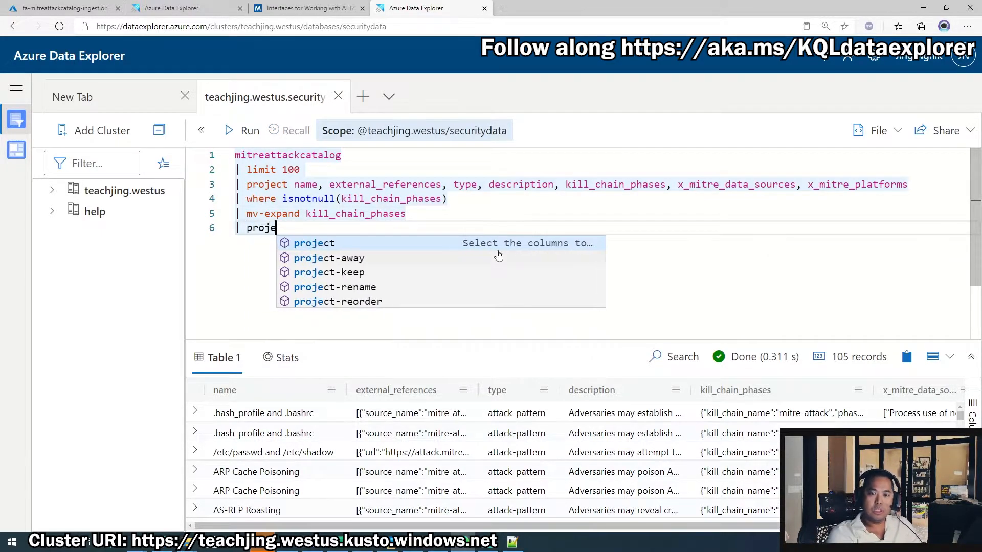
text(ct kill)
key(Tab)
key(shift+Return)
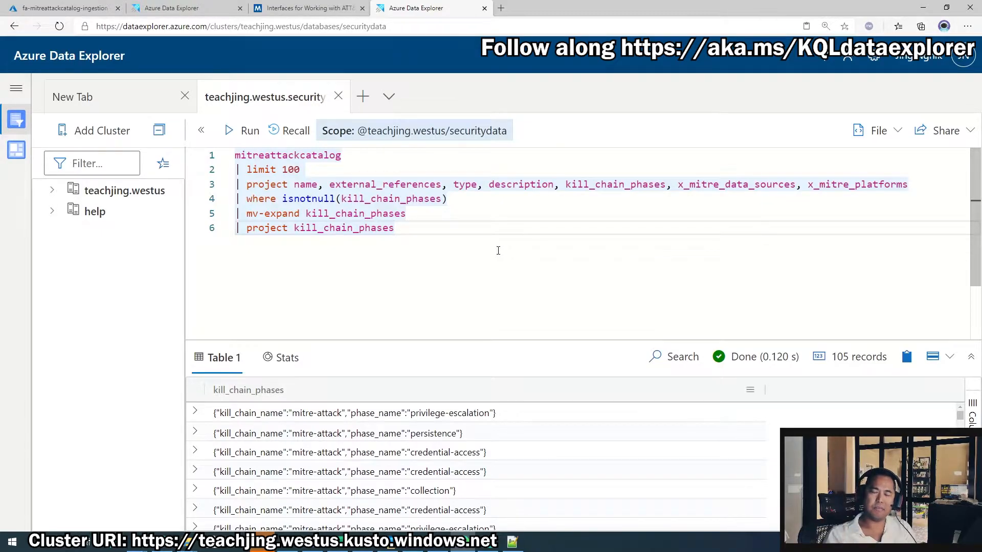
Append evaluate bag_unpack(kill_chain_phases) as the last line of the query and run it
key(Return)
text(|)
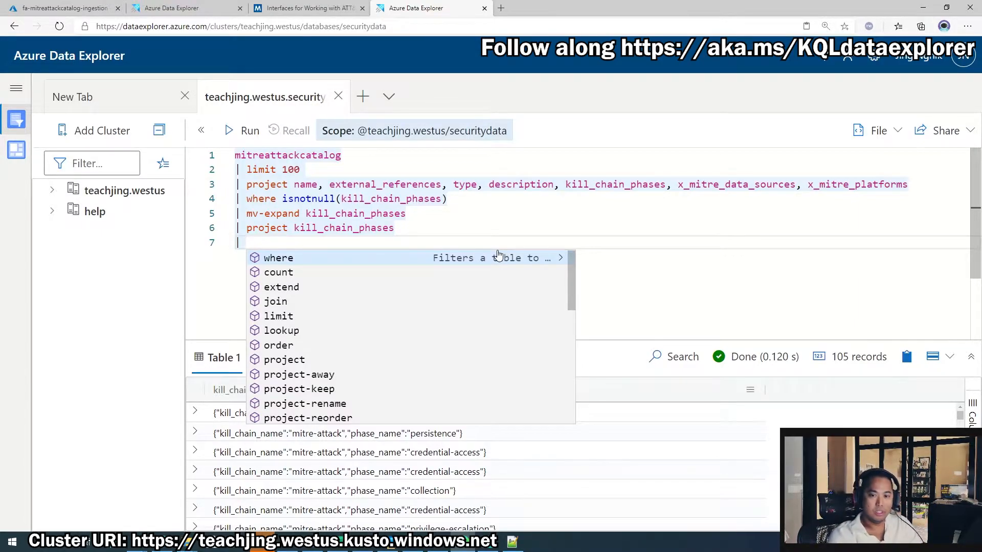
text(evaluate)
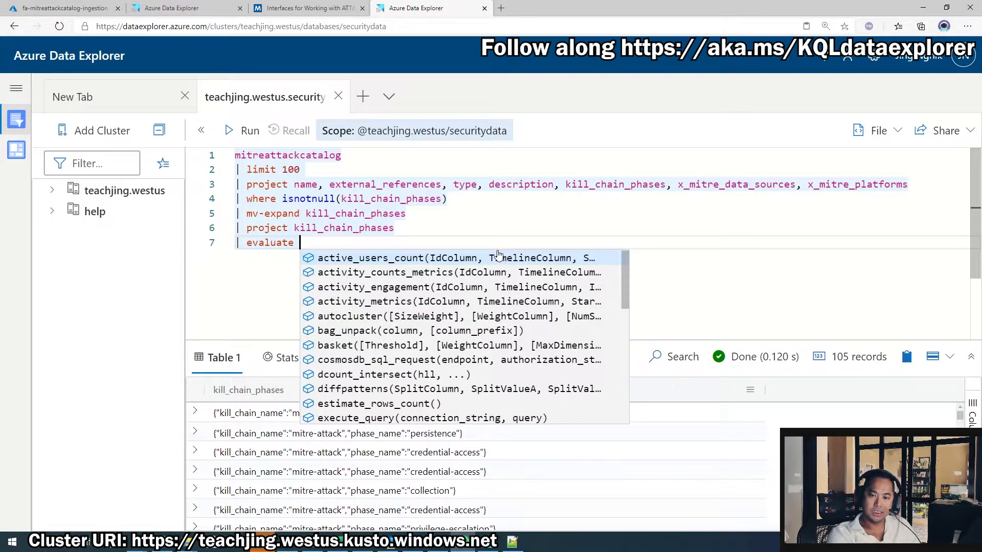
text(bag_unpack()
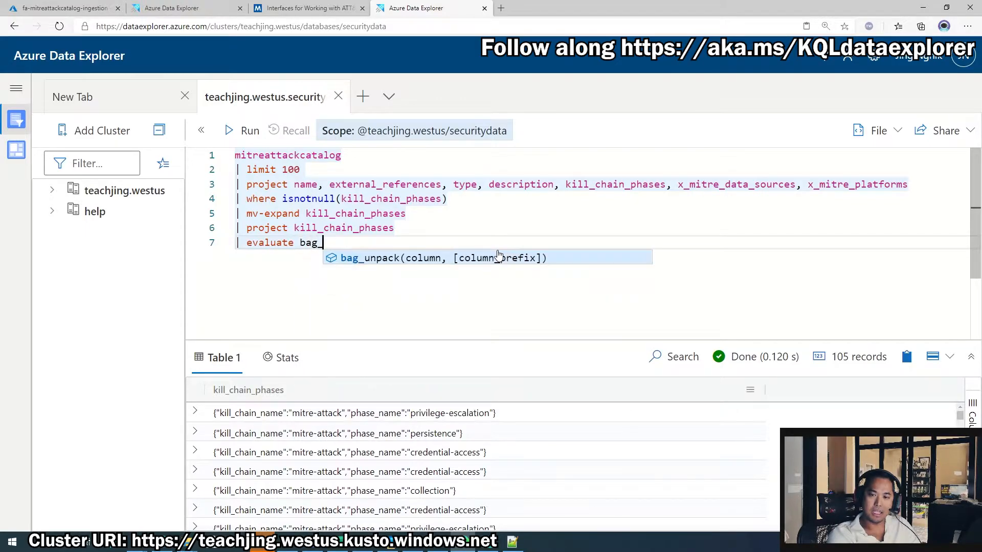
key(Tab)
text(kill)
key(Tab)
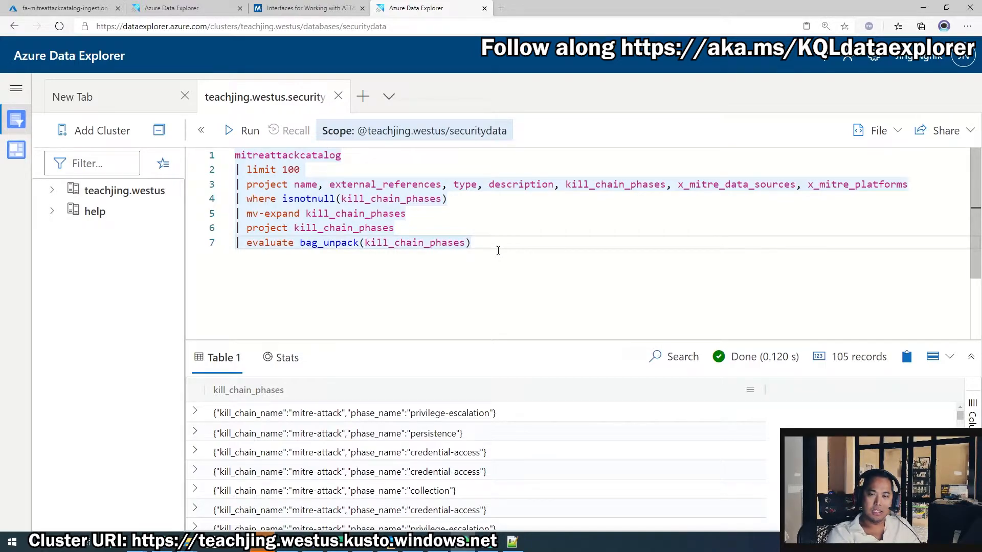
key(shift+Return)
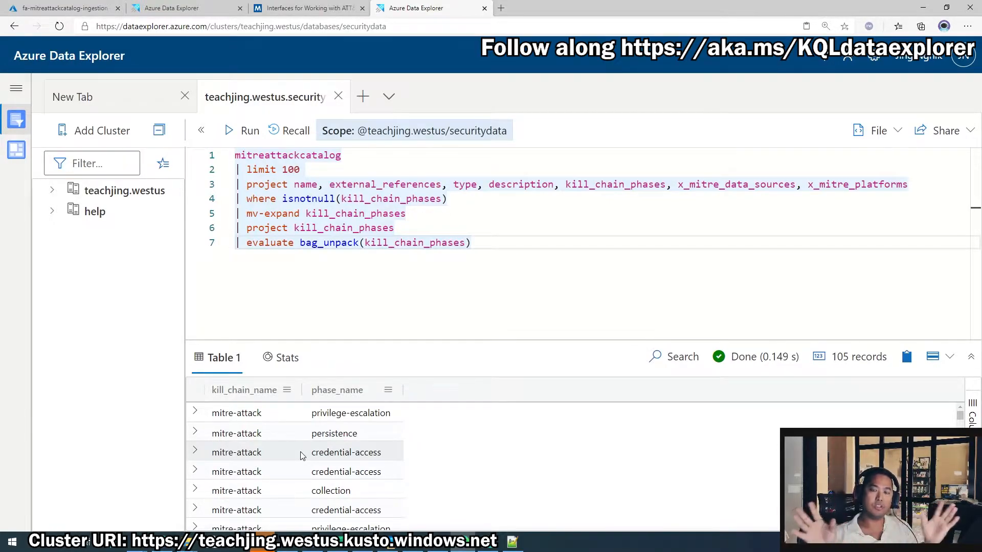
Give bag_unpack the column prefix "x_" as a second argument and run the query
click(512, 251)
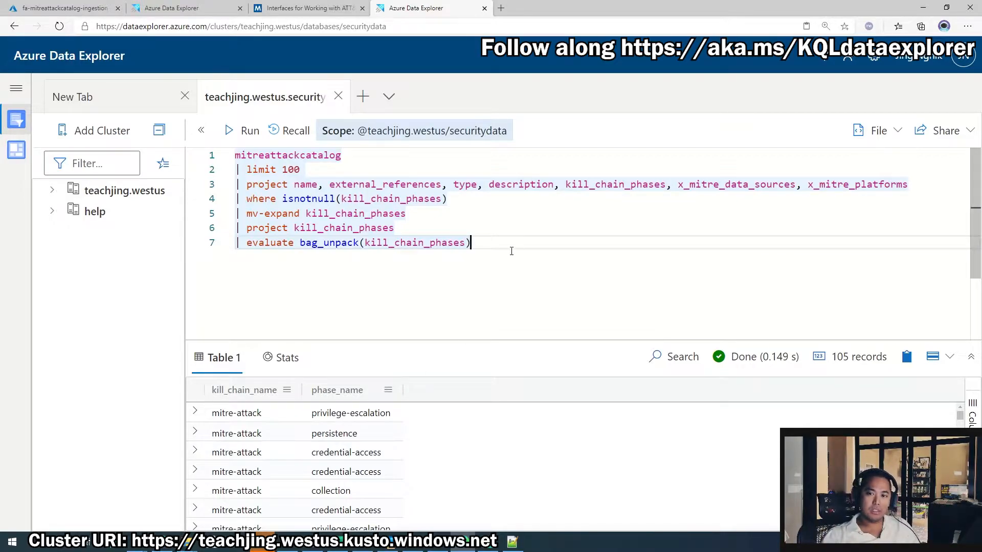
key(Left)
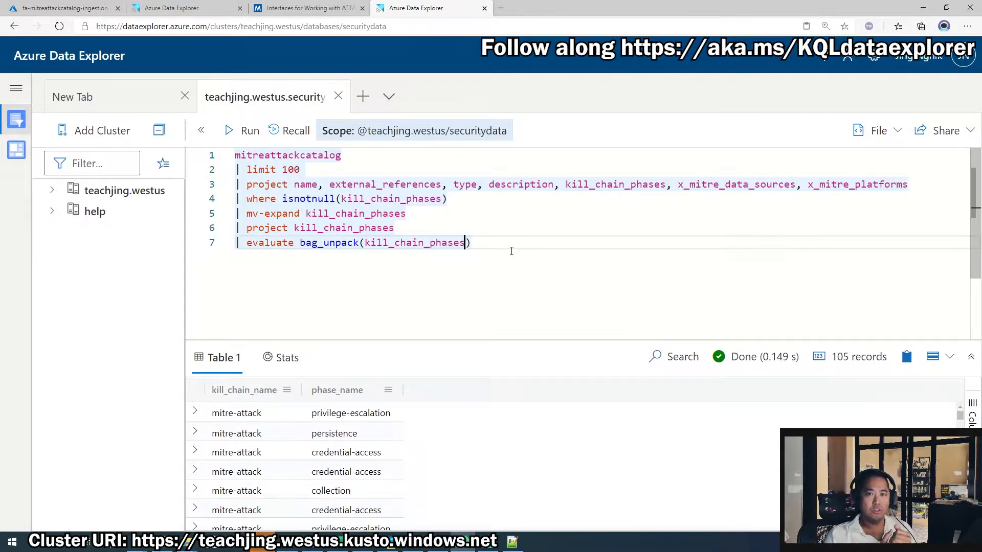
text(,"_)
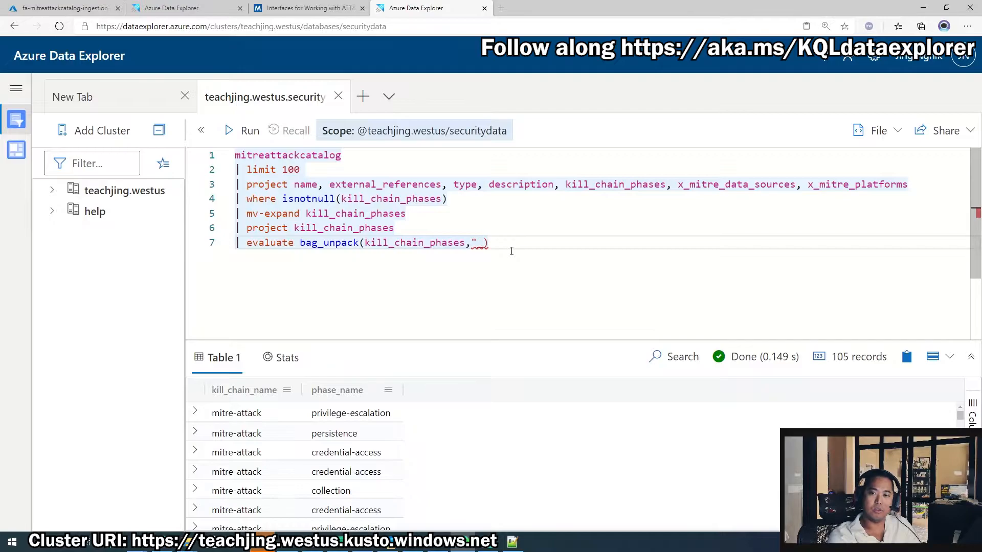
key(BackSpace)
text(")
key(Left)
text(x_)
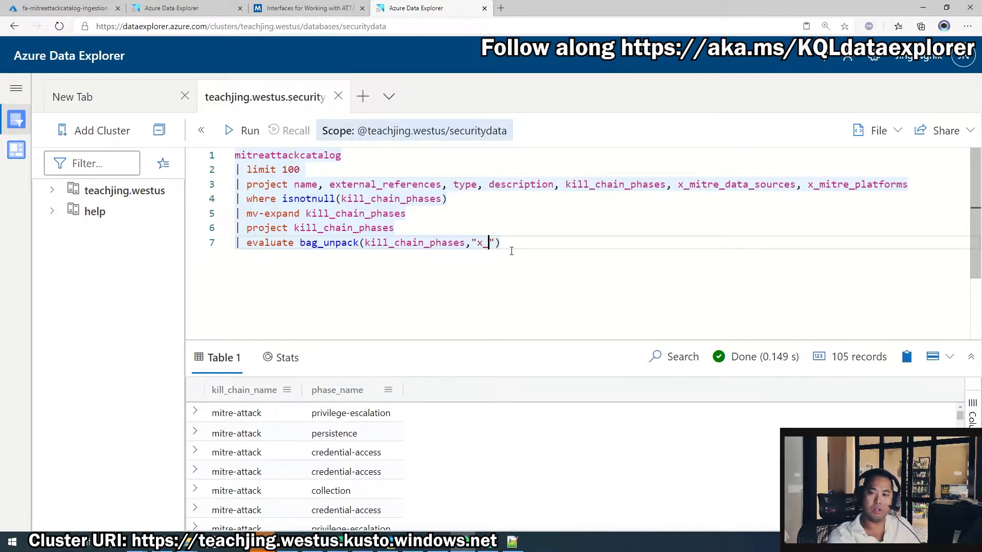
key(shift+Return)
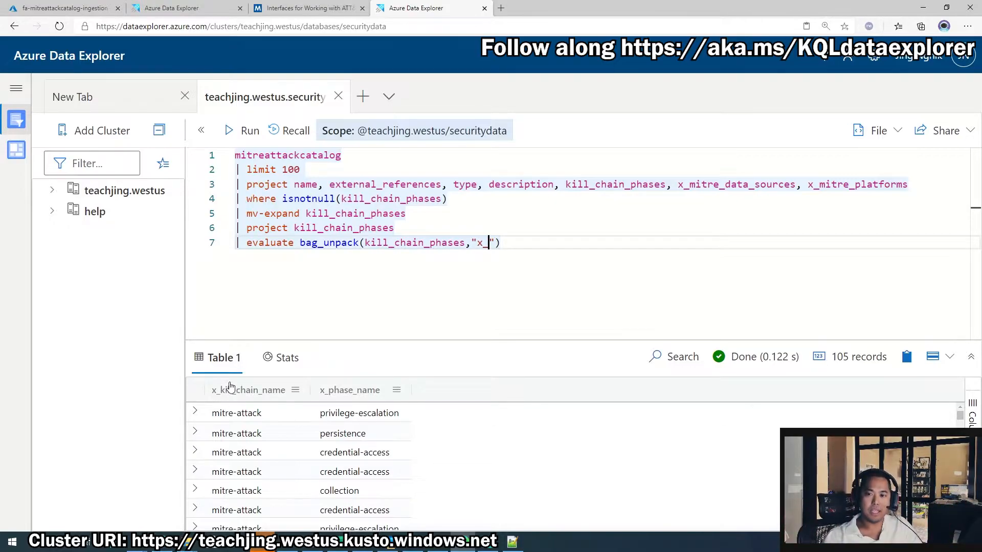
Remove the "x_" prefix argument from bag_unpack and rerun the query
click(535, 249)
key(BackSpace)
key(BackSpace)
key(BackSpace)
key(BackSpace)
key(BackSpace)
key(shift+Return)
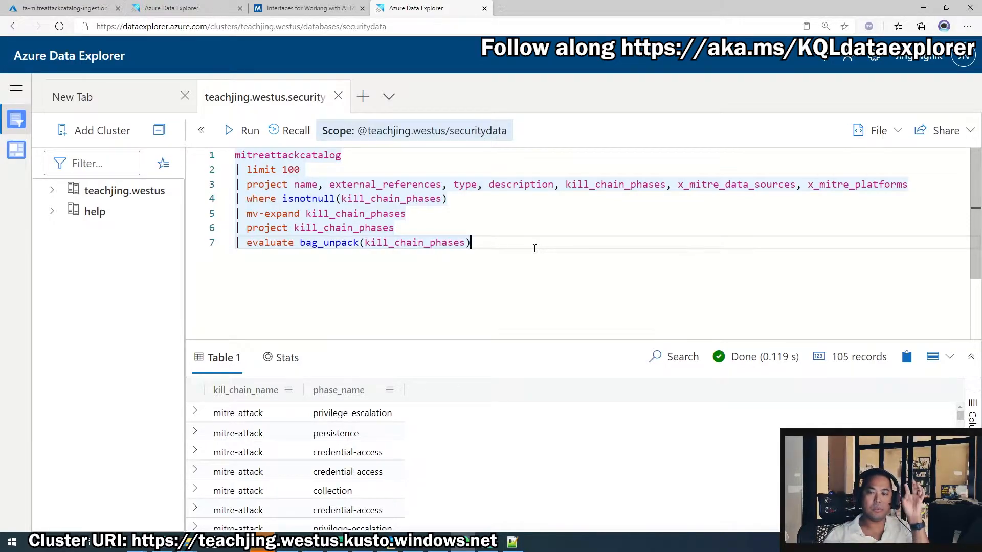
Append a summarize count() by phase_name line to the end of the query and run it
key(Return)
text(| su)
key(Tab)
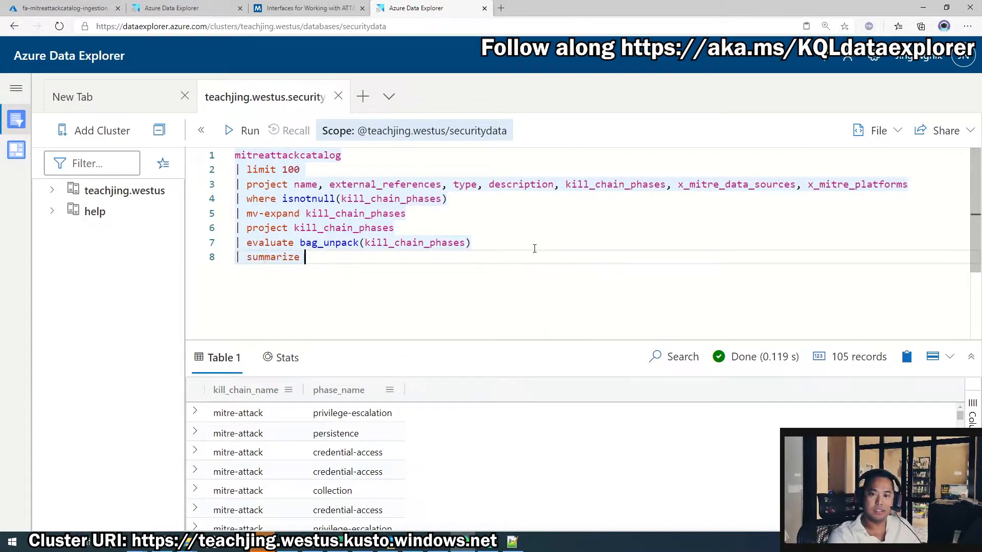
text(count)
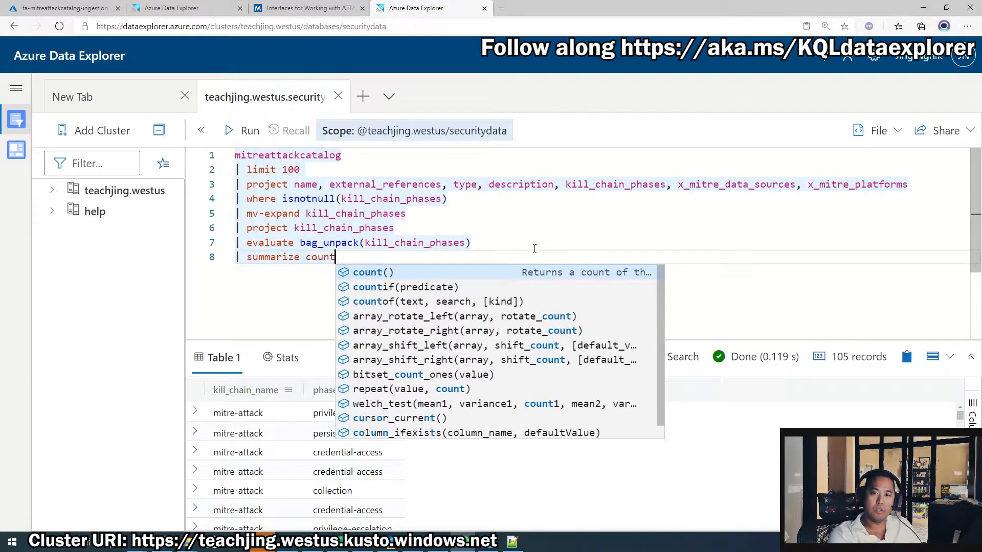
text(() by )
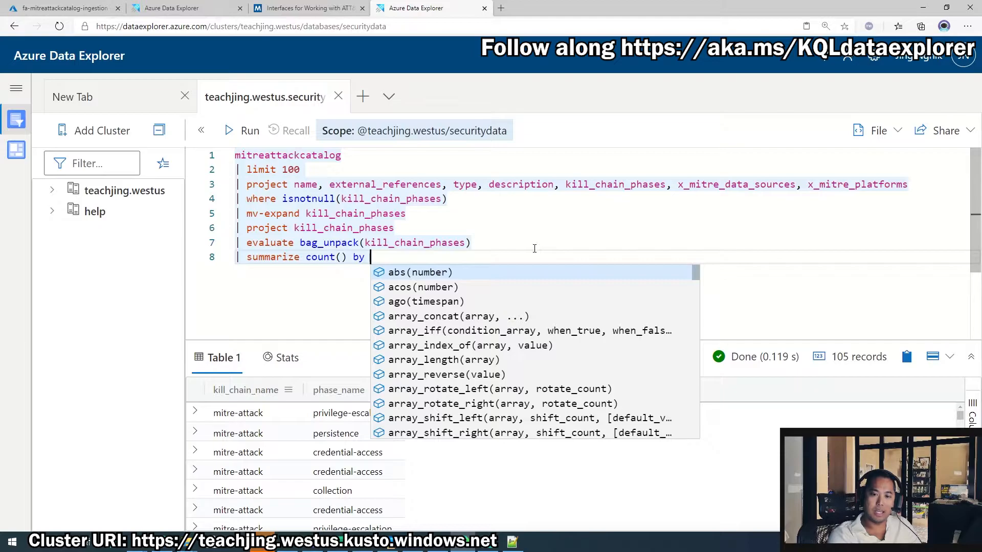
text(phase_)
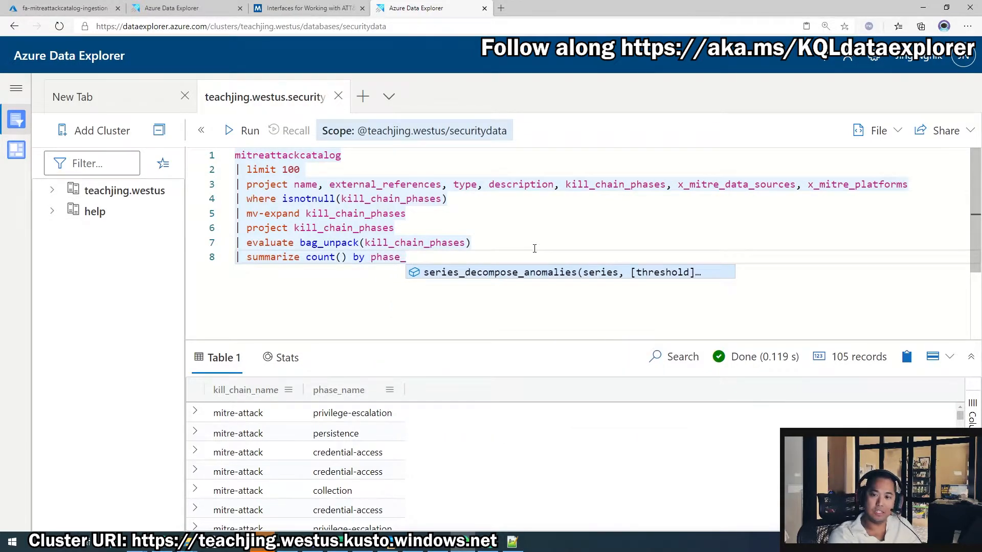
text(name)
key(shift+Return)
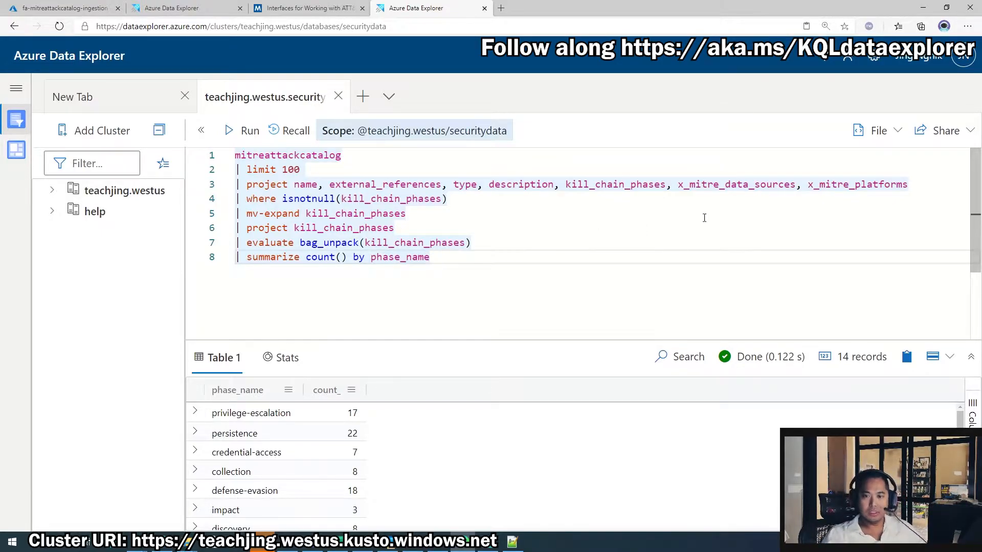
Start pinning the query to a dashboard and name the pinned query "Kill Chain Phase"
click(945, 130)
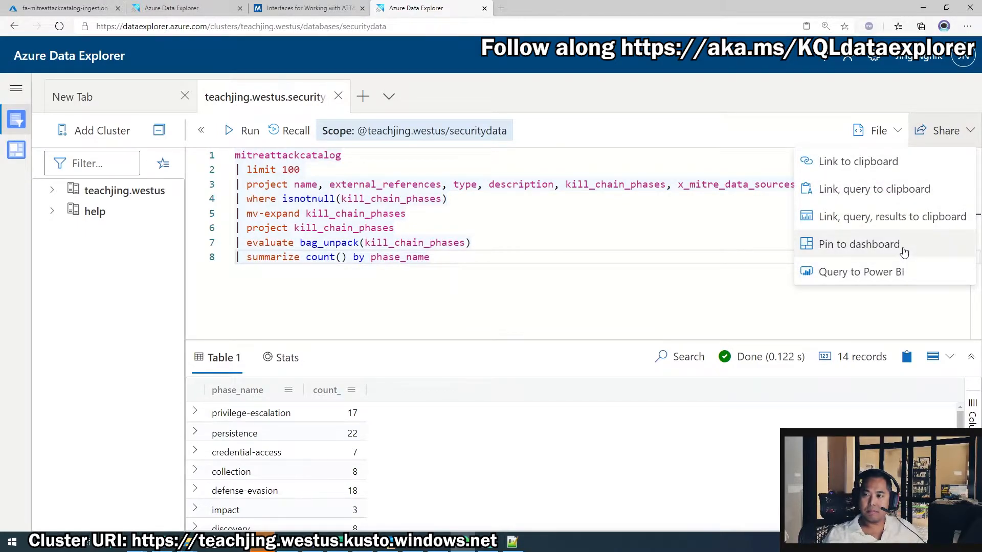
click(859, 245)
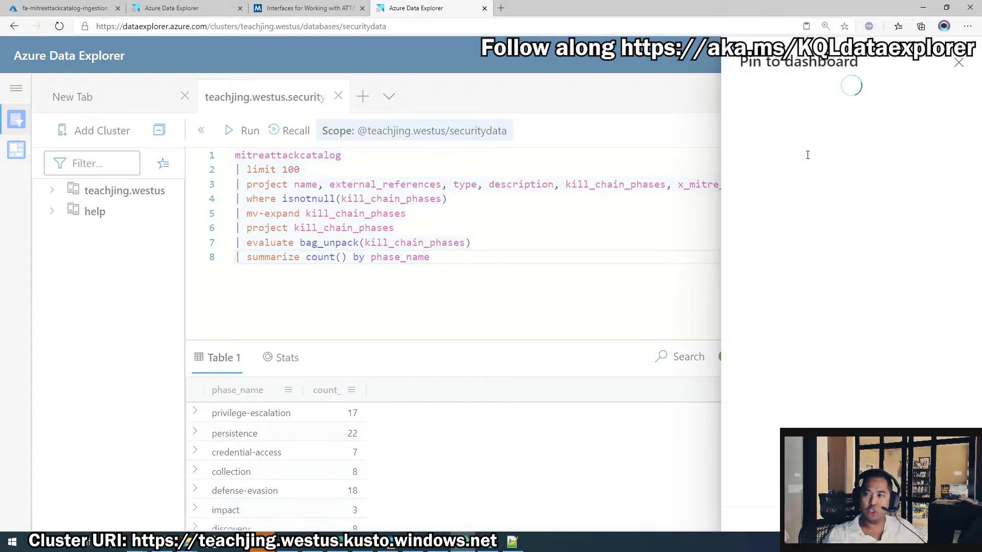
click(793, 111)
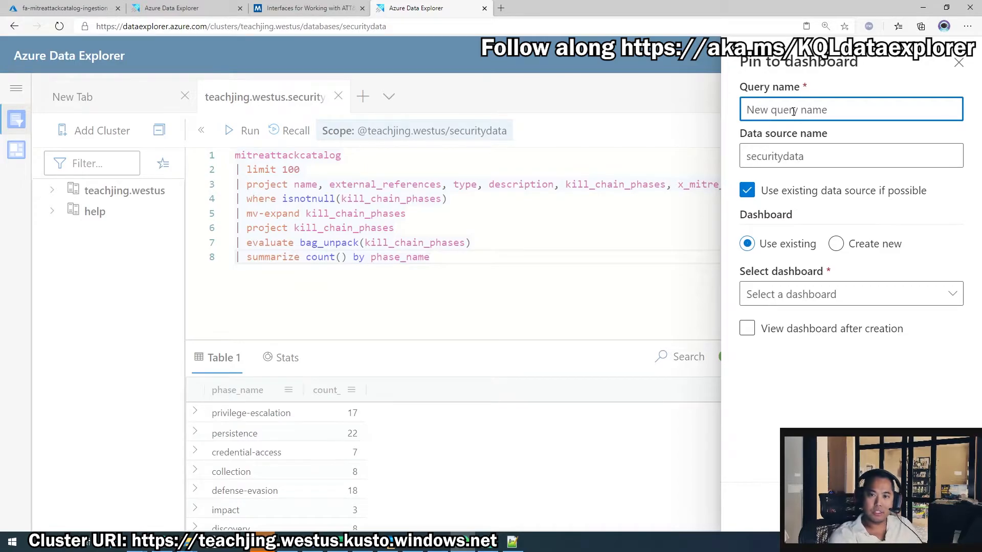
text(Kill Chain Phase)
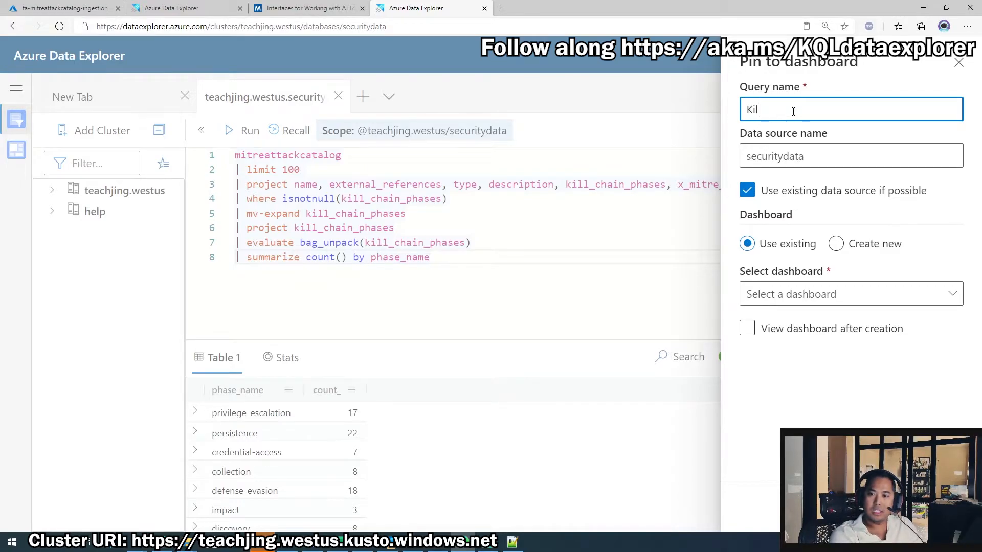
key(Tab)
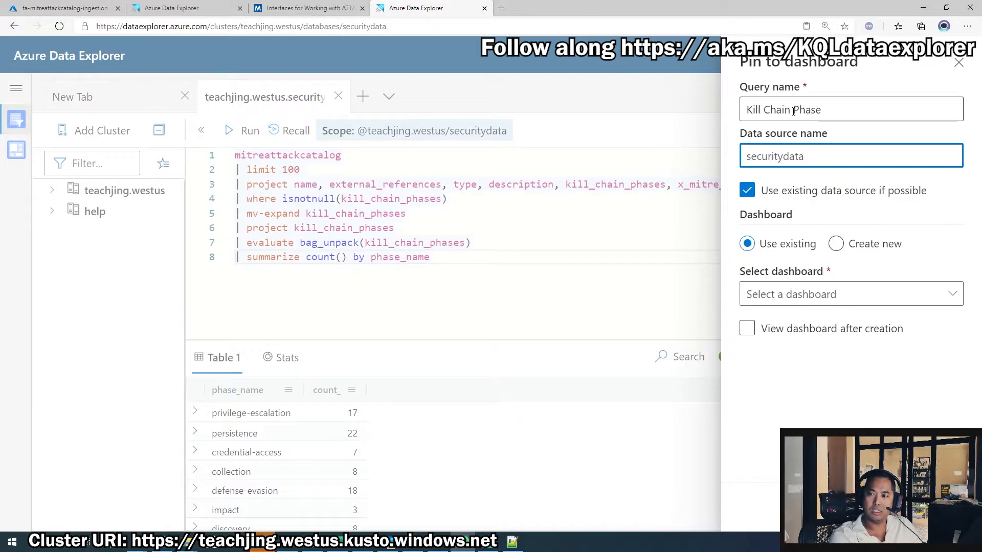
Pin the query to a new dashboard named "Mitre Dashboard Demo", with the dashboard set to be viewed after creation
click(823, 295)
click(824, 297)
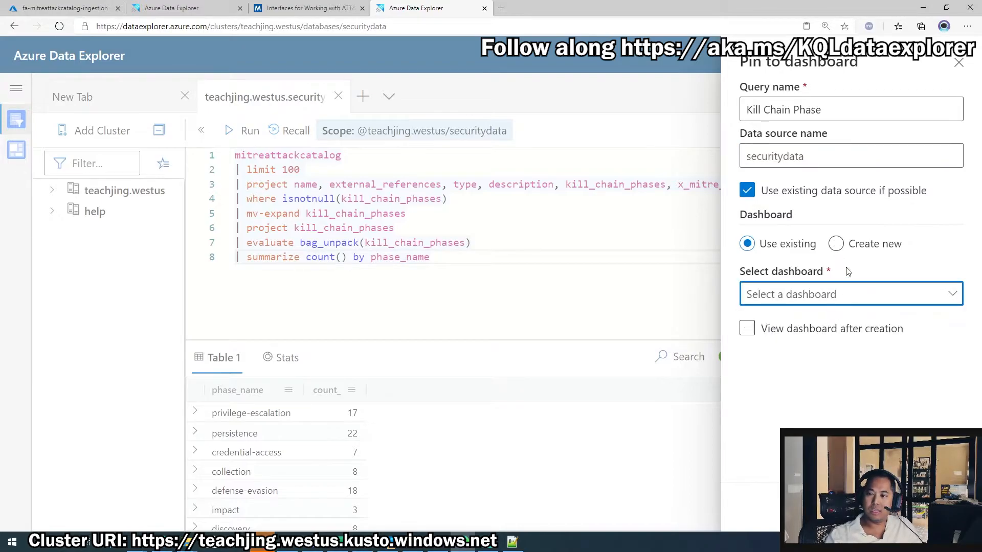
click(836, 243)
click(819, 294)
text(Mit)
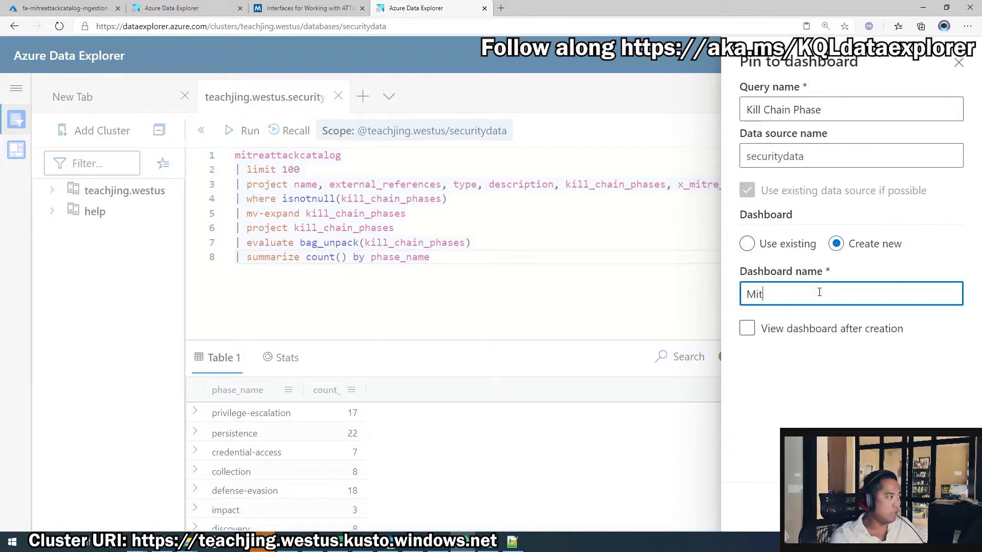
text(re Dashboard Demo)
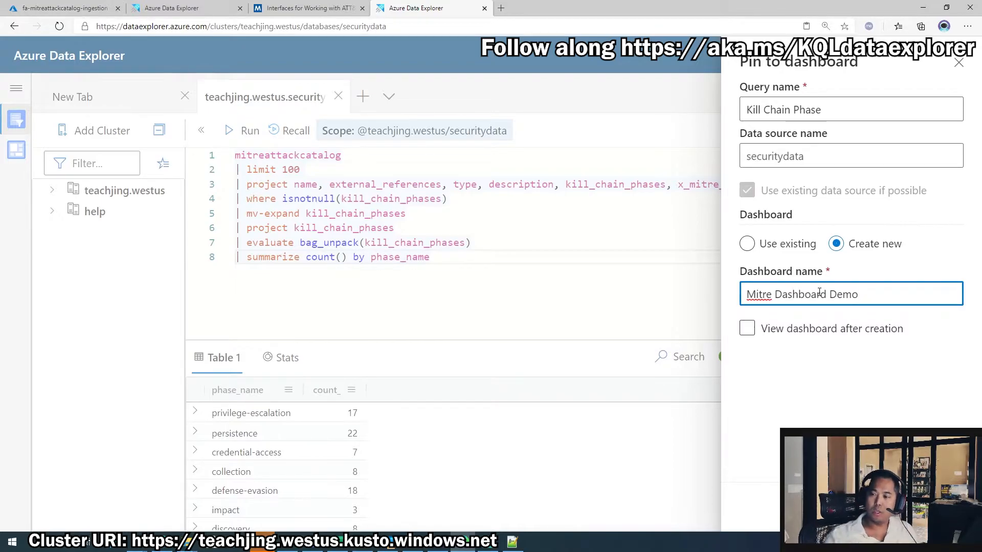
click(750, 329)
click(933, 507)
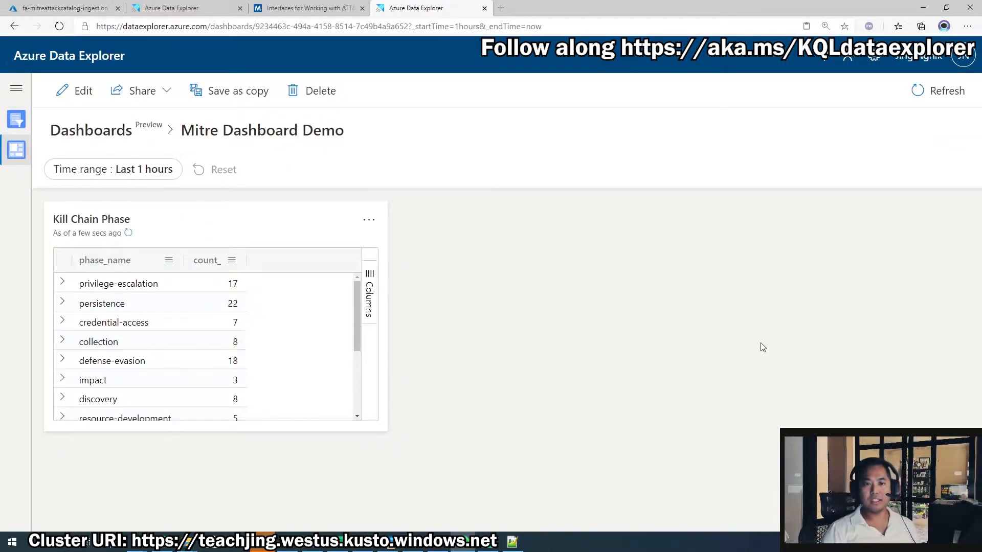
Change the Kill Chain Phase tile's visual type to Pie chart, apply the change and save the dashboard
click(81, 91)
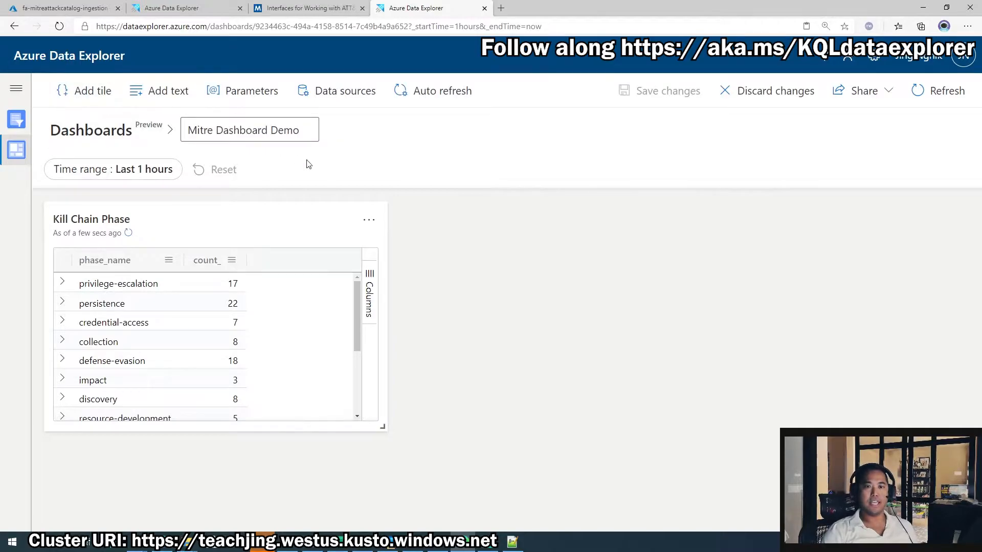
click(369, 222)
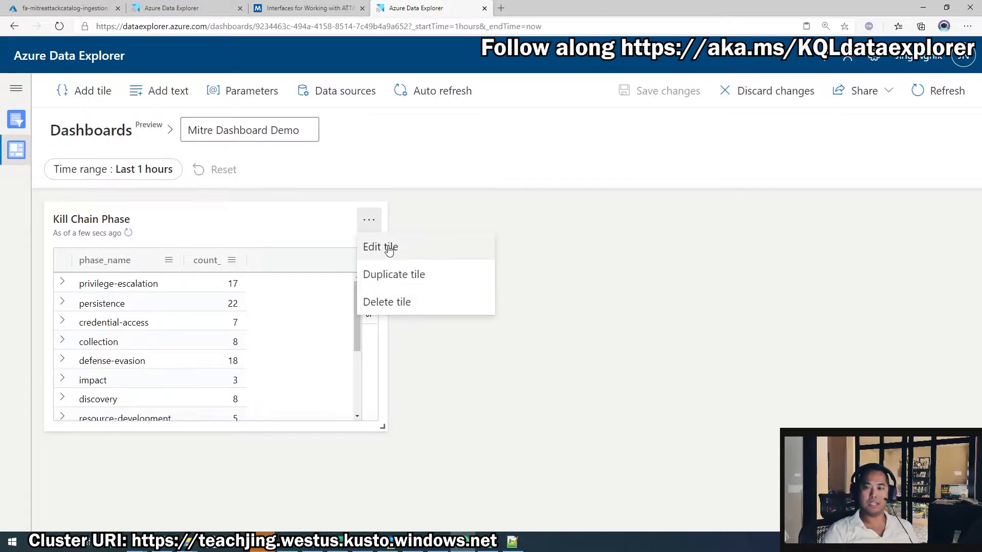
click(383, 247)
click(874, 300)
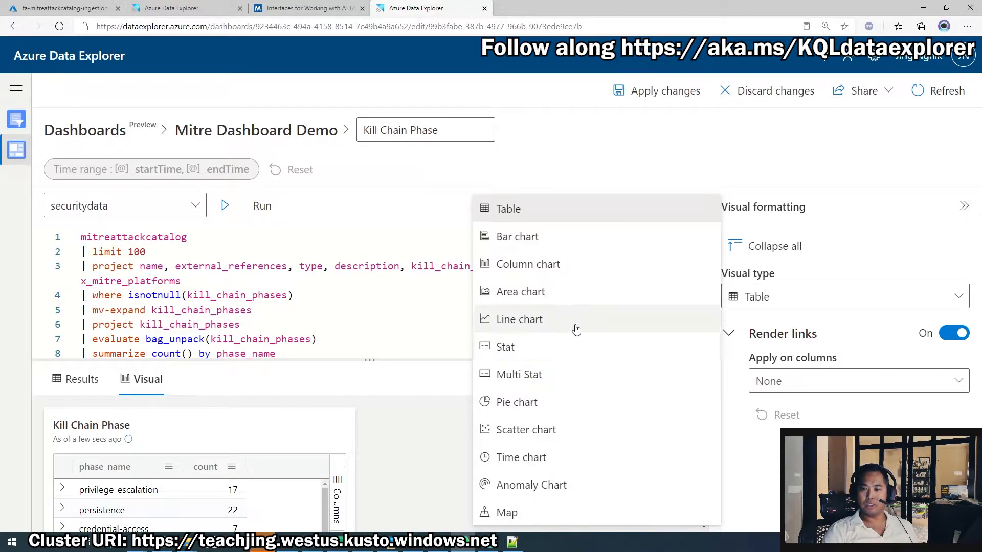
click(561, 264)
click(844, 298)
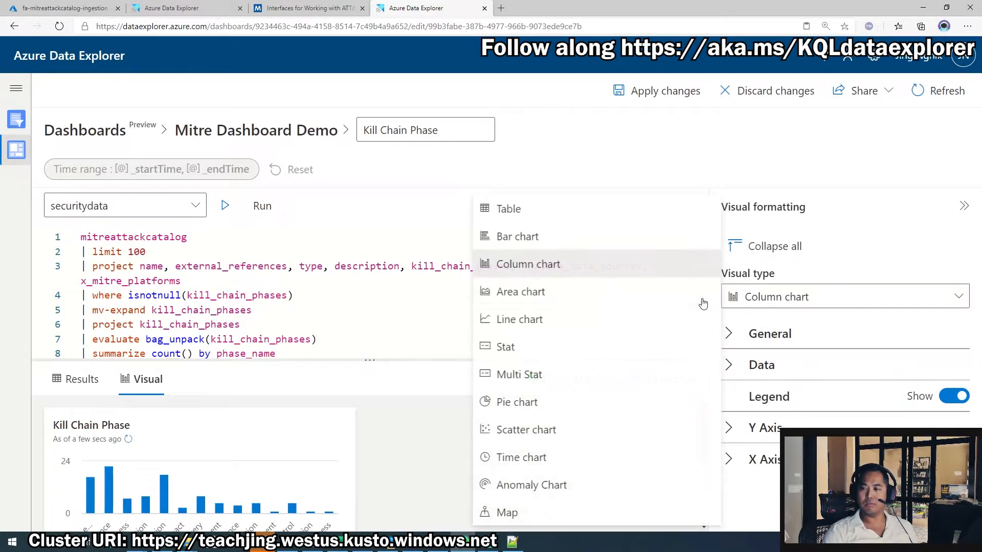
click(537, 402)
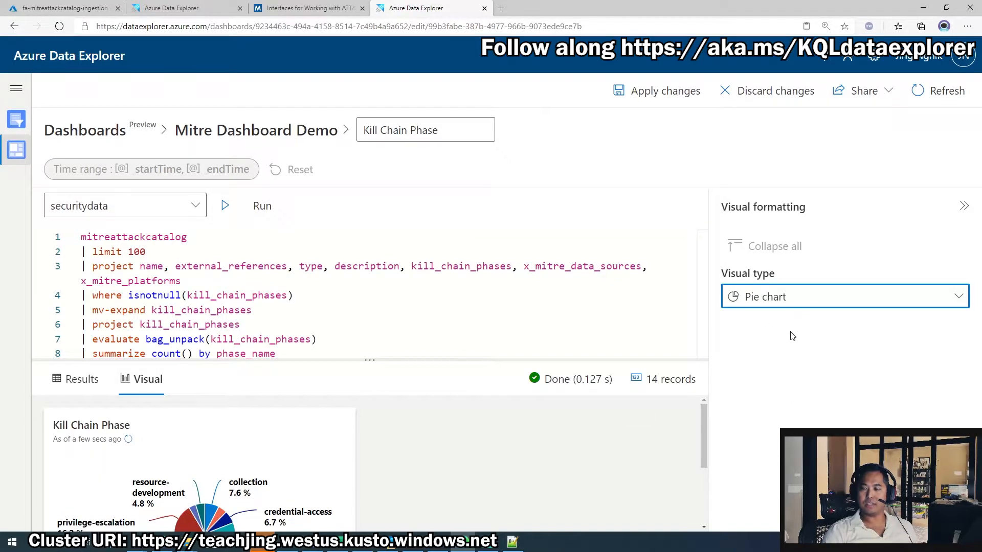
click(664, 95)
click(664, 93)
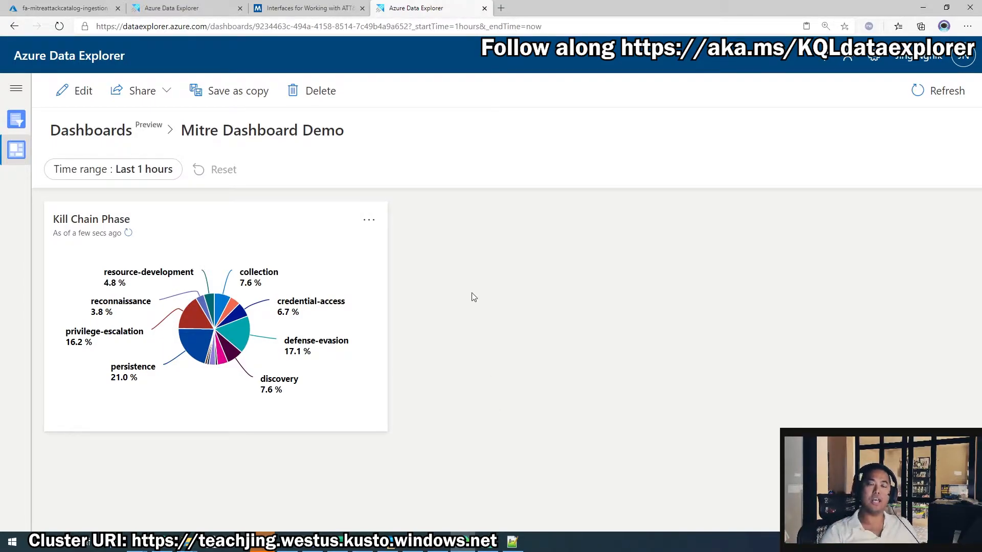
Return to the query editor and copy the whole mitreattackcatalog query into a new query tab
click(17, 124)
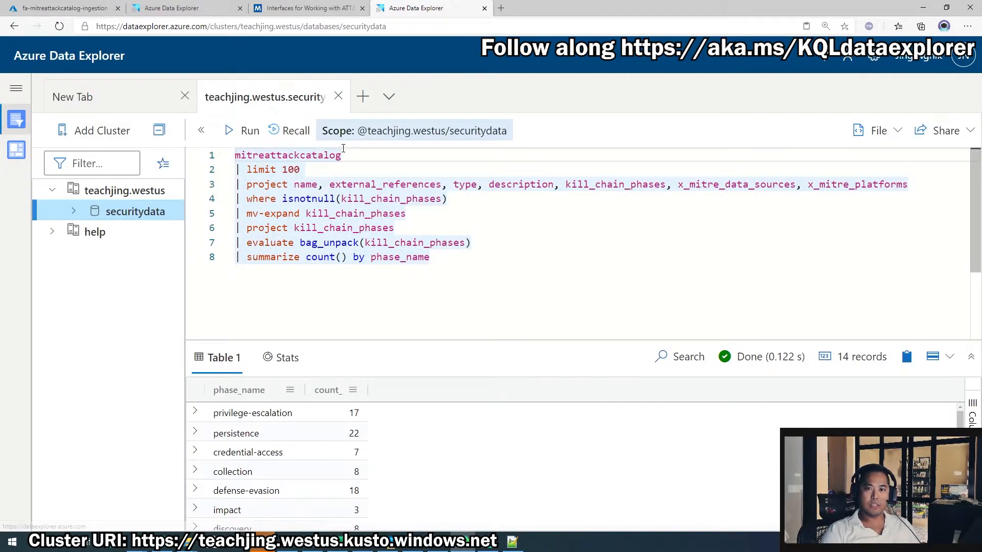
click(470, 269)
drag(470, 269, 234, 154)
key(ctrl+c)
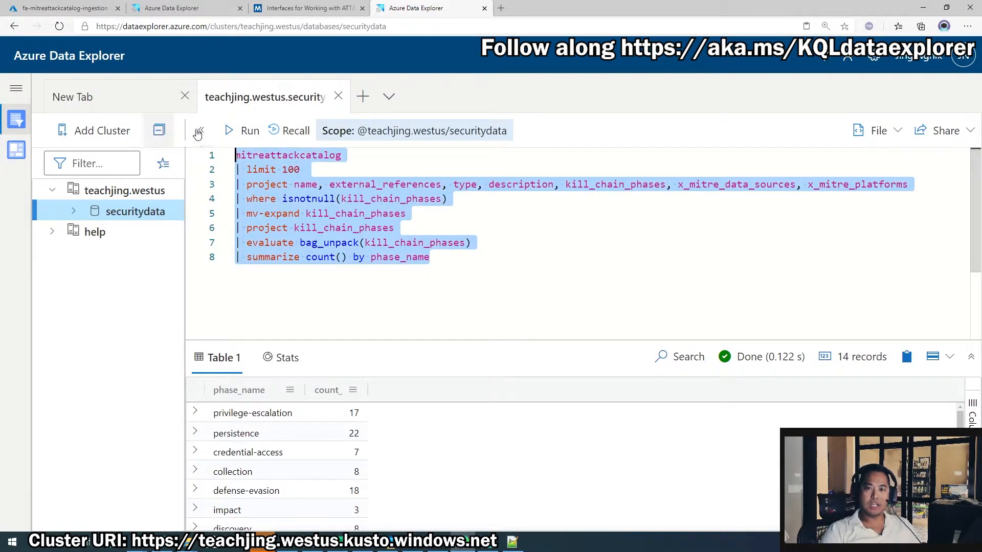
click(363, 102)
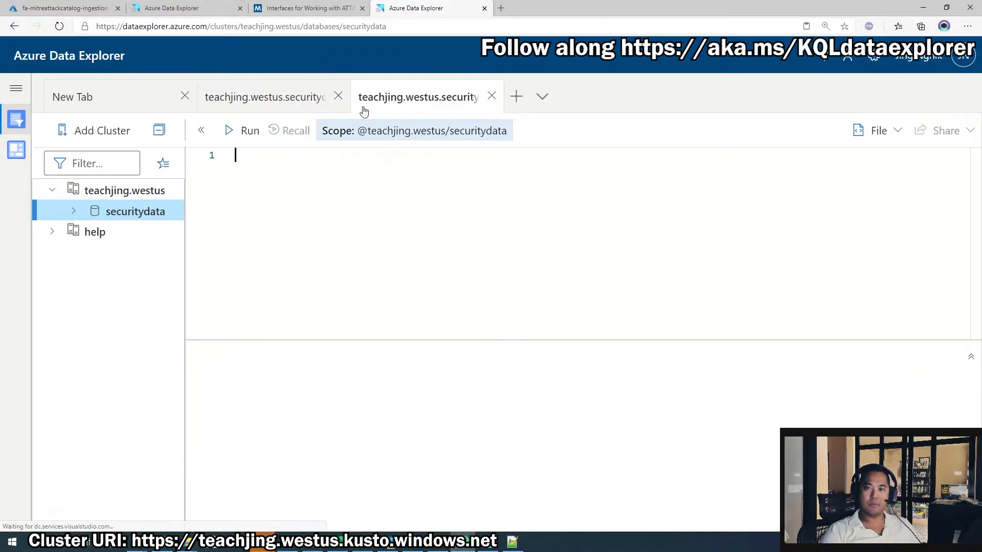
key(ctrl+v)
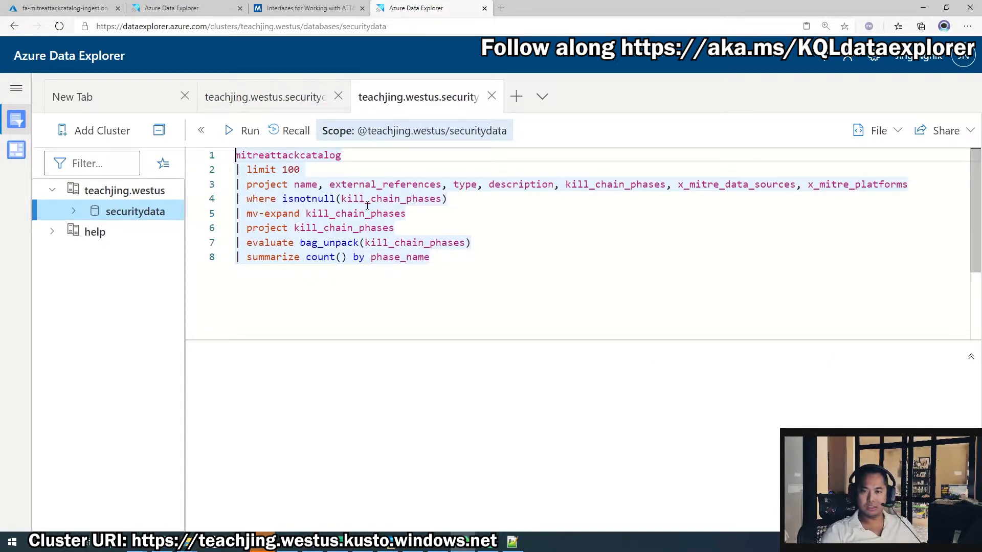
Delete everything from the where isnotnull line to the end of the copied query and run the rest
drag(504, 276, 193, 203)
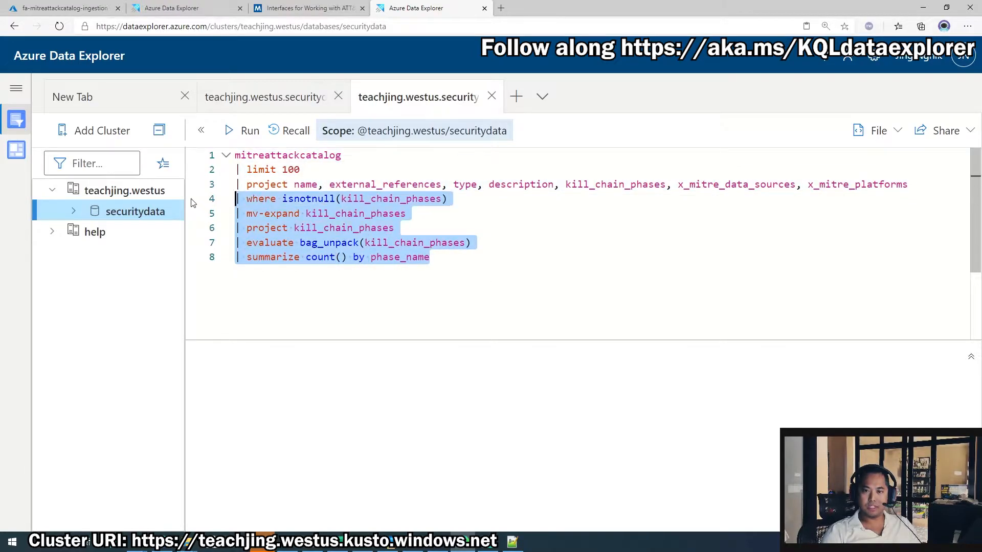
key(BackSpace)
key(BackSpace)
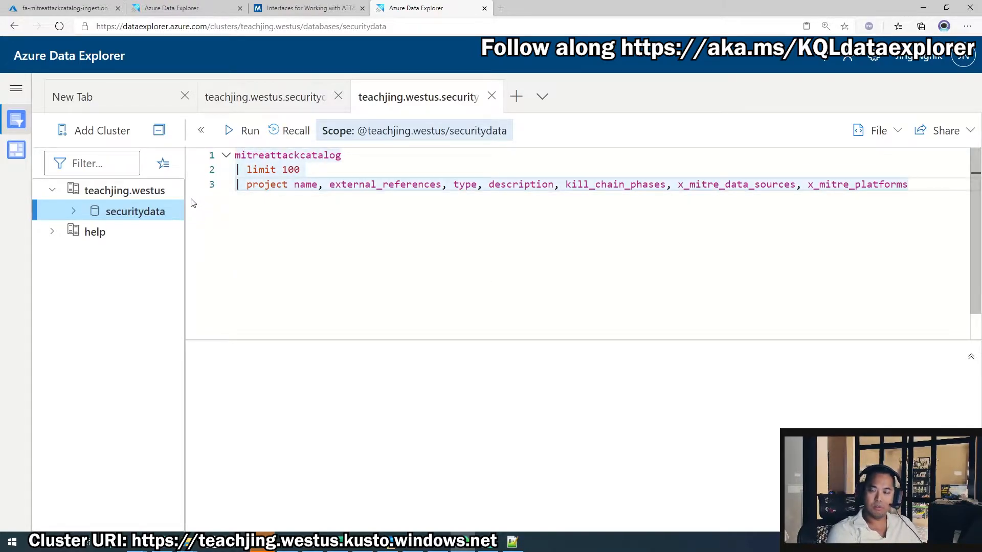
key(shift+Return)
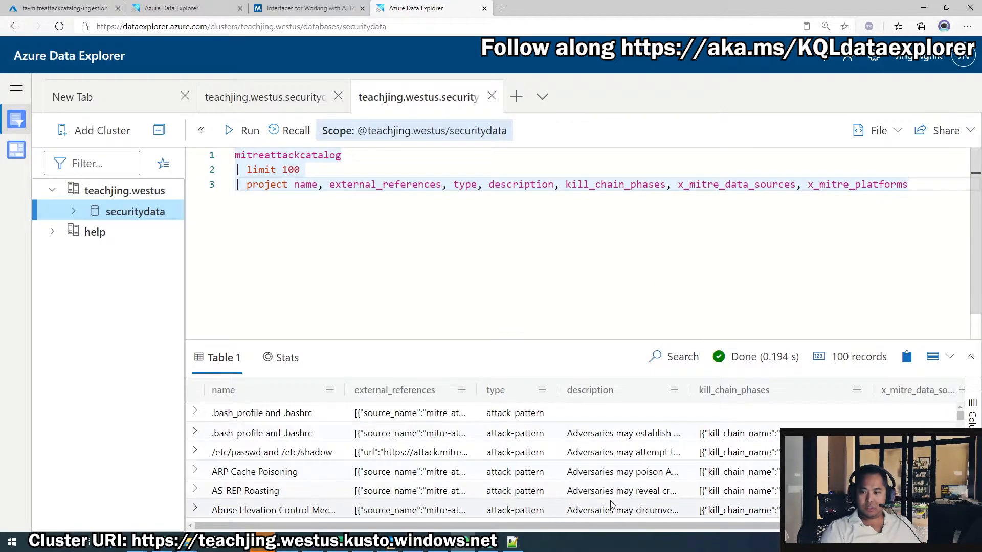
Append a project x_mitre_data_sources line to the query and run it
drag(596, 524, 772, 516)
click(923, 204)
key(Return)
text(| project data)
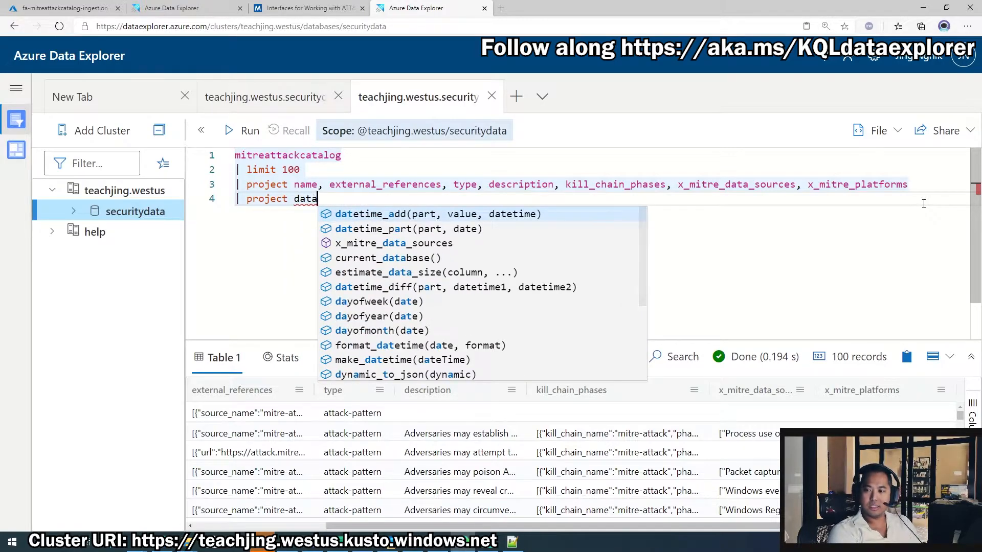
key(BackSpace)
key(BackSpace)
key(BackSpace)
key(BackSpace)
text(x_m)
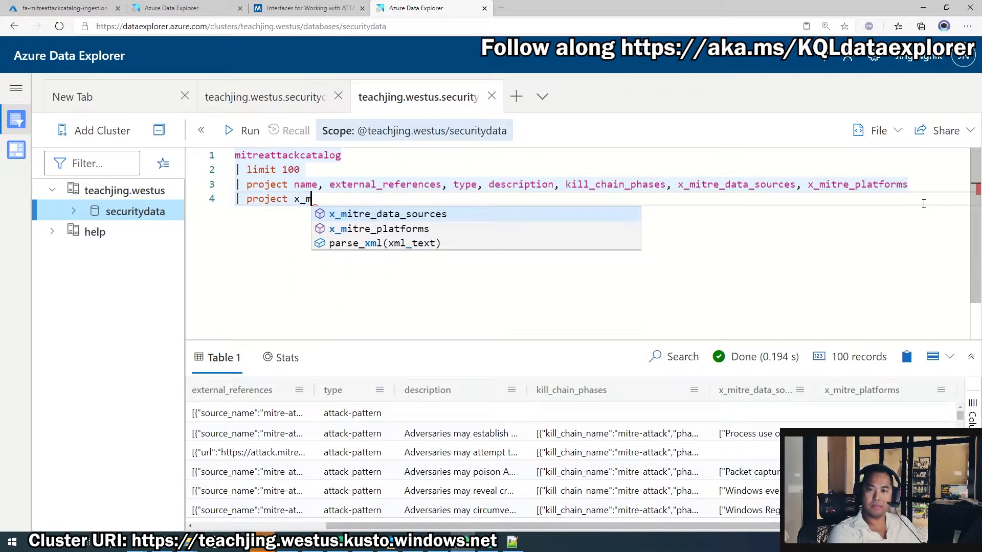
key(Tab)
key(shift+Return)
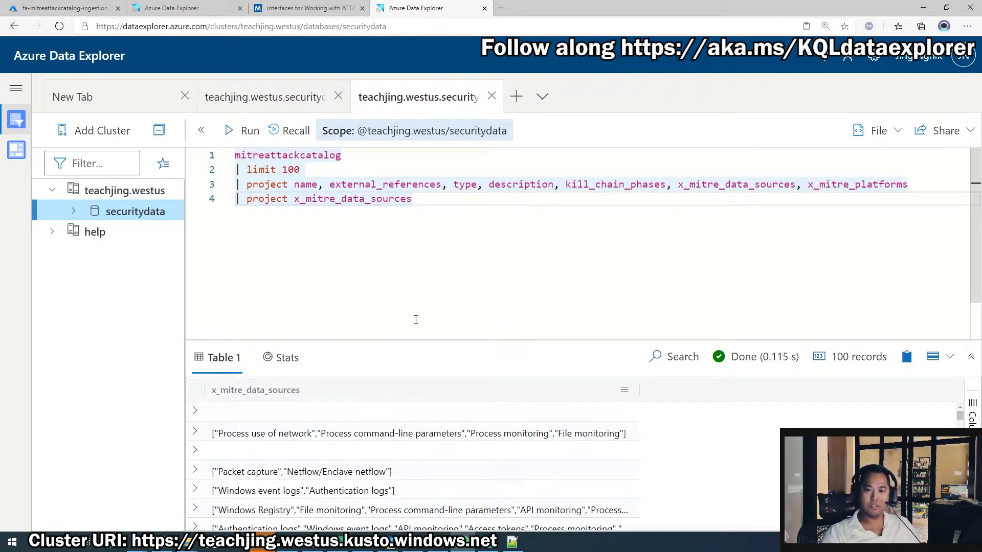
Append a where isnotnull(x_mitre_data_sources) line to the query and run it
key(Return)
text(| )
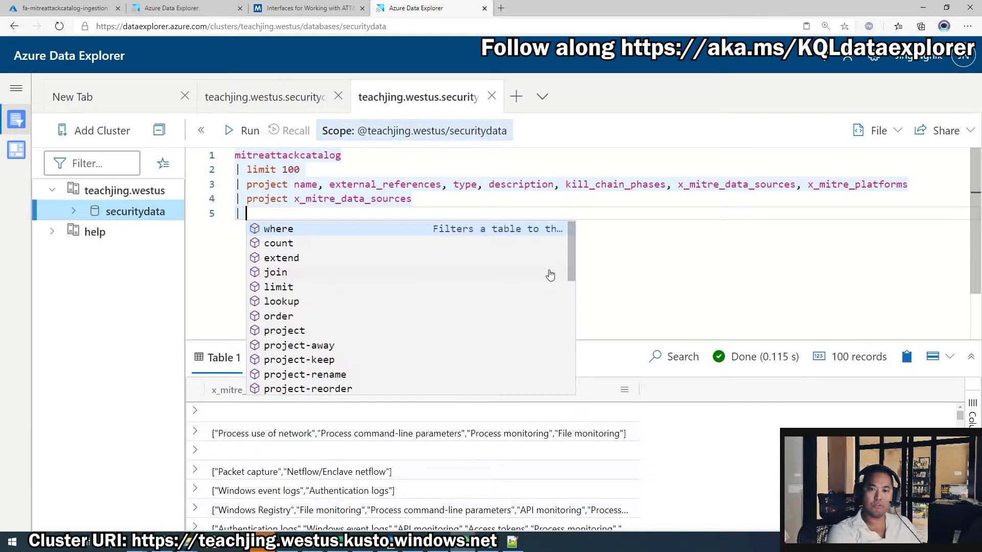
text(p)
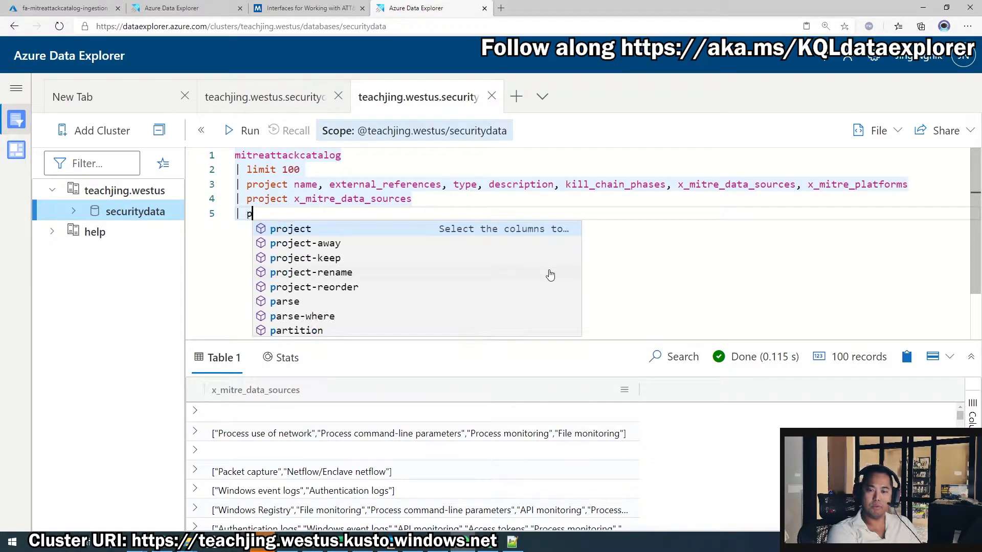
key(BackSpace)
text(where)
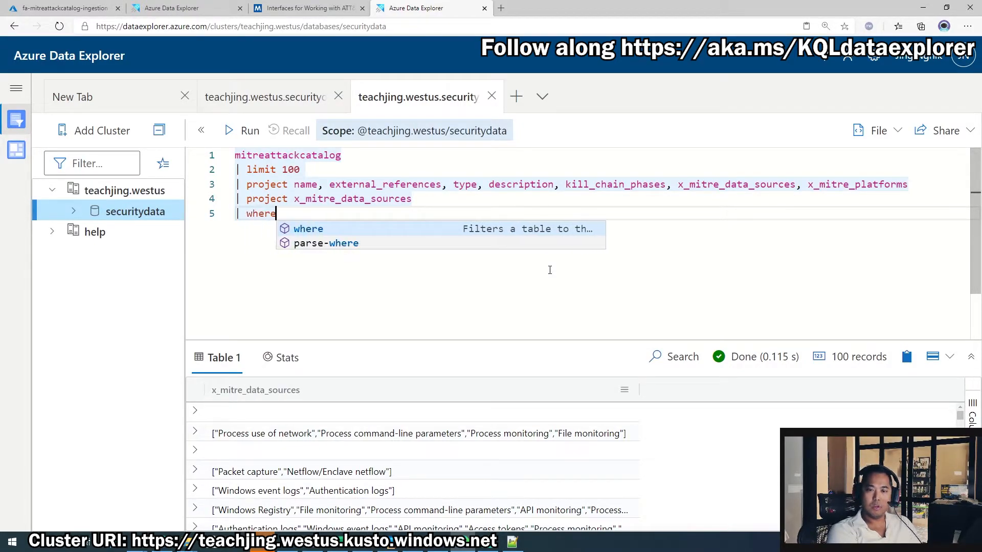
text( isnotn)
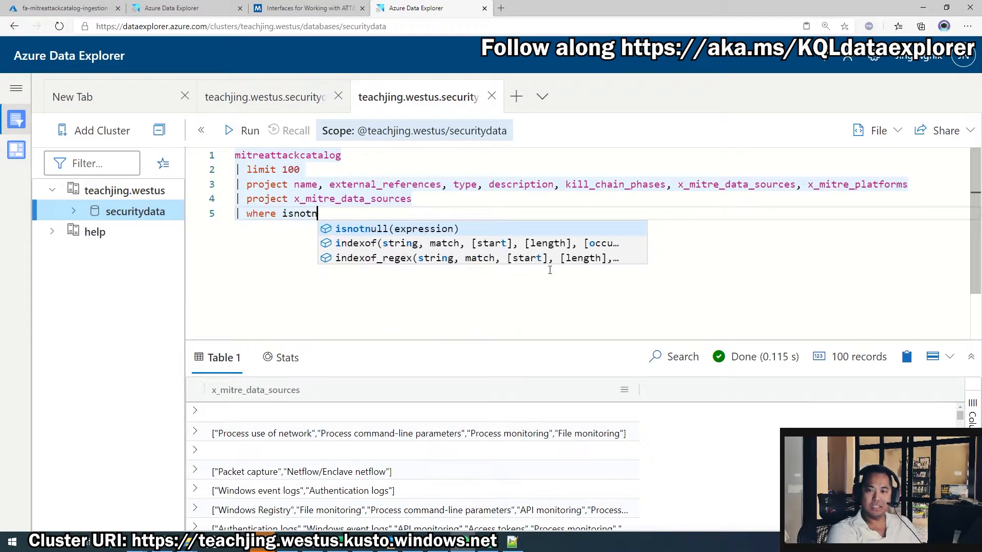
text(ull(x_mitre)
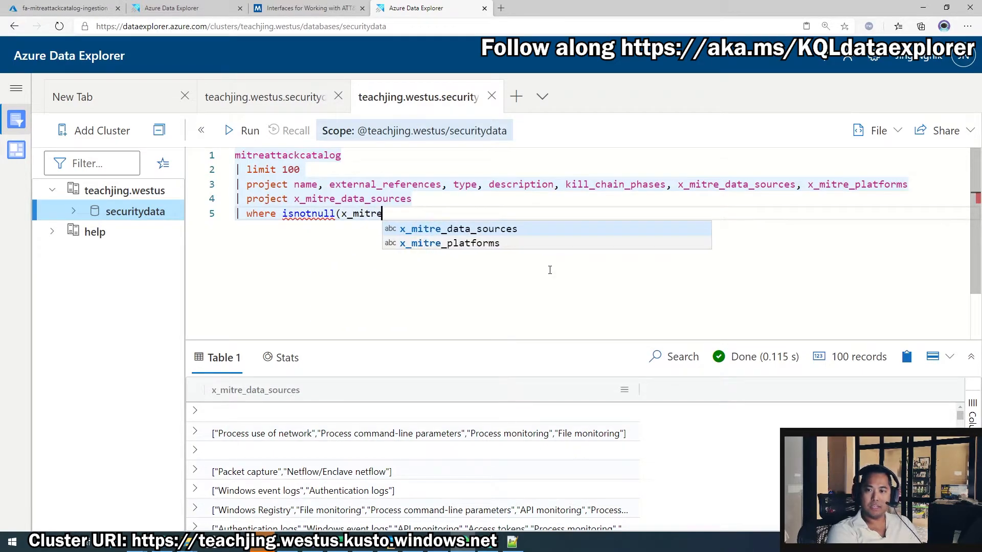
key(Tab)
text())
key(shift+Return)
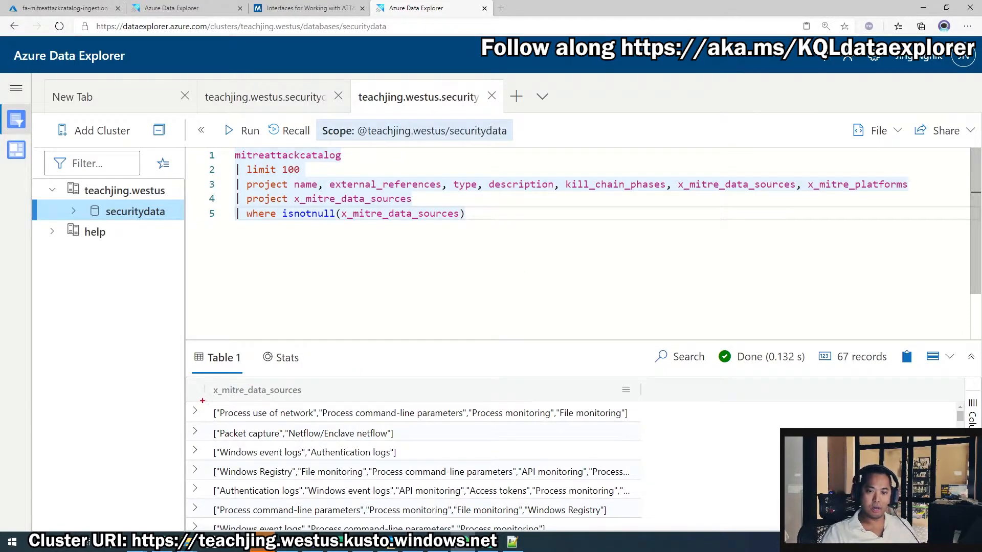
drag(211, 404, 221, 427)
drag(615, 398, 632, 433)
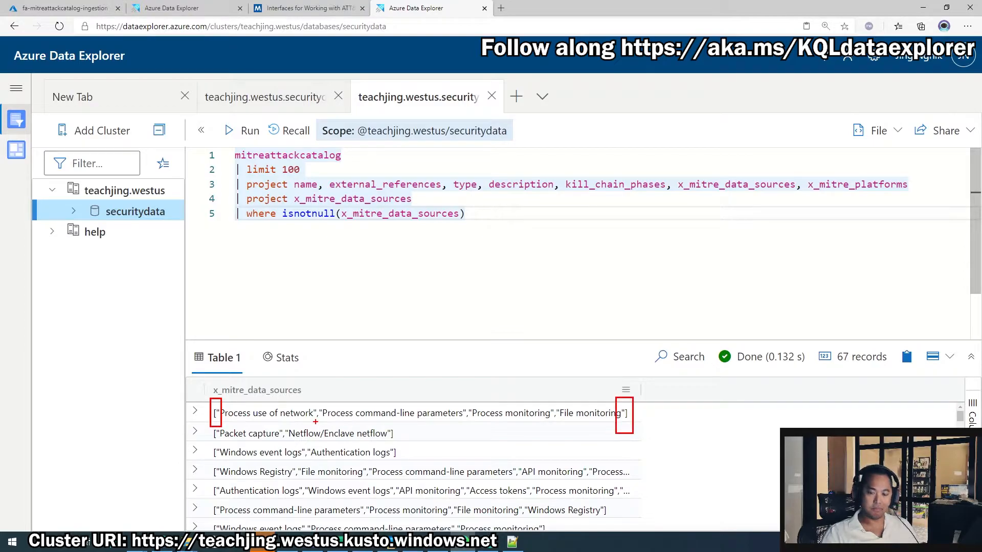
drag(309, 411, 322, 424)
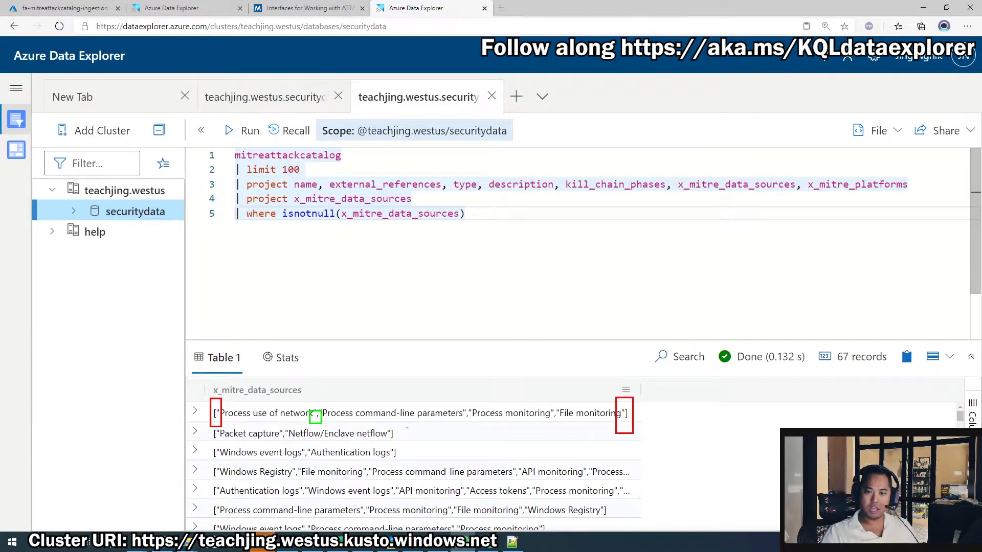
drag(457, 409, 472, 425)
drag(549, 411, 562, 426)
drag(280, 432, 314, 462)
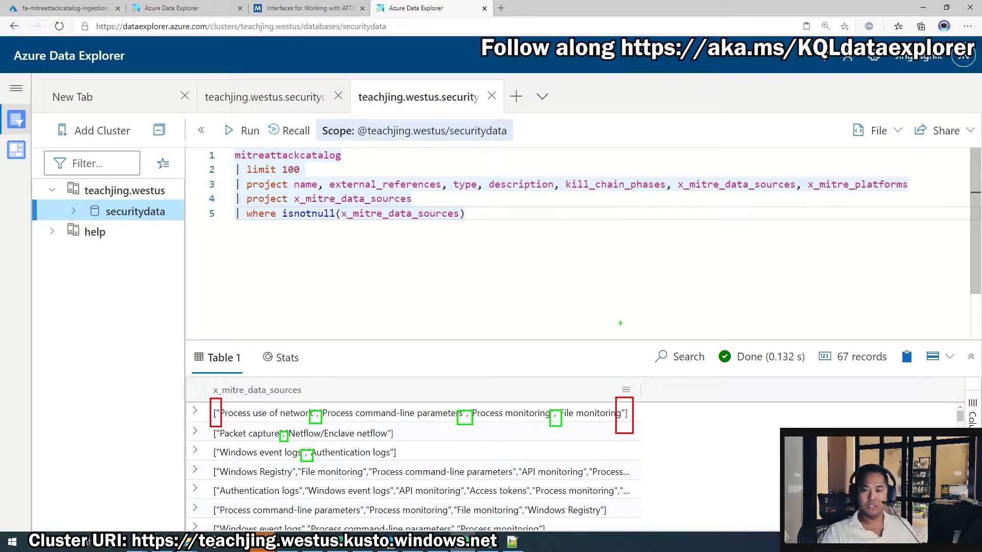
key(Escape)
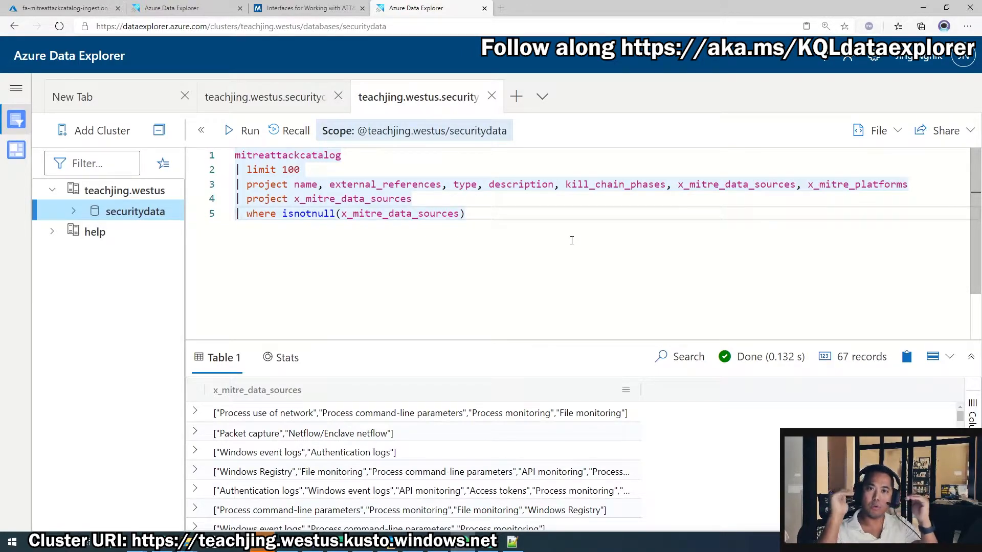
Append an mv-expand x_mitre_data_sources line to the query and run it
key(Return)
text(| mv-expand)
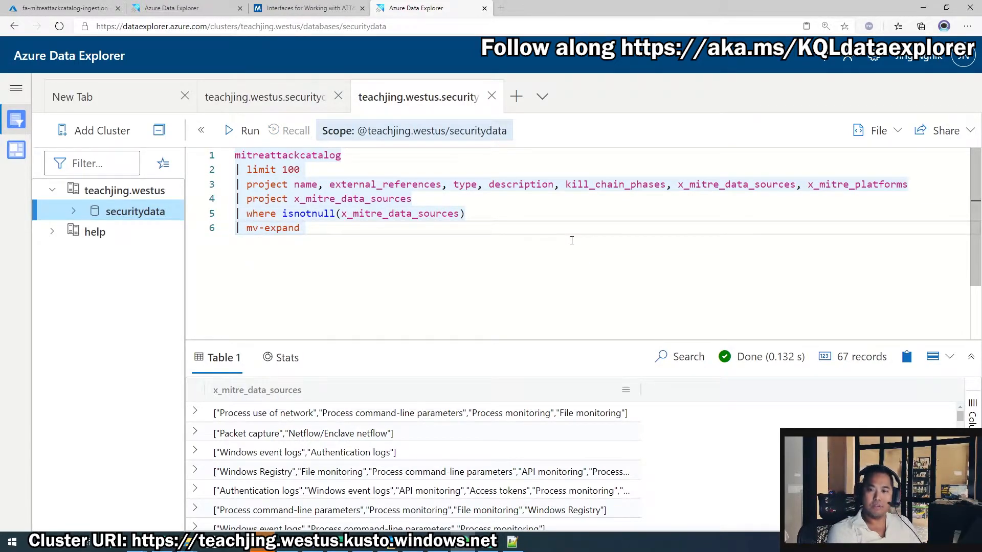
text( x_mitre_data_sources)
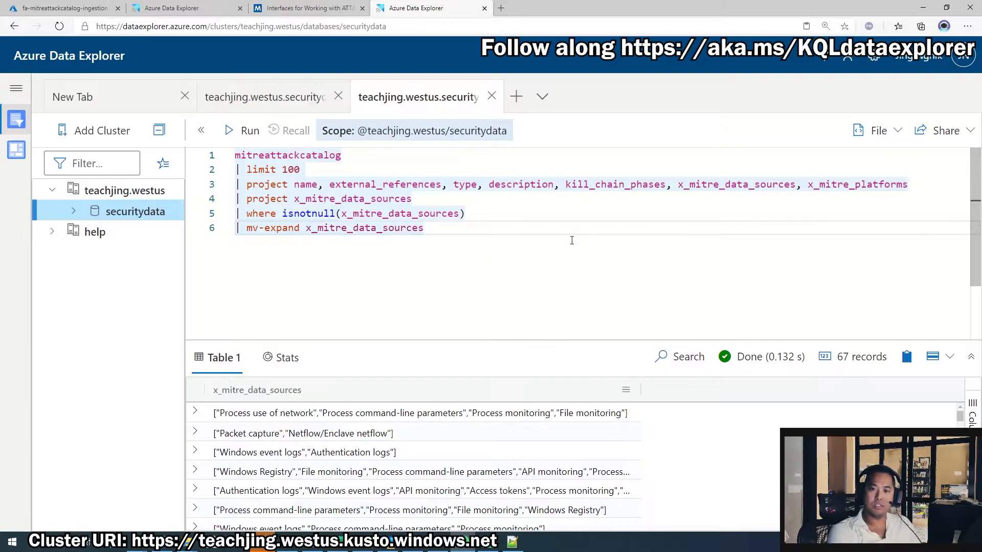
key(shift+Return)
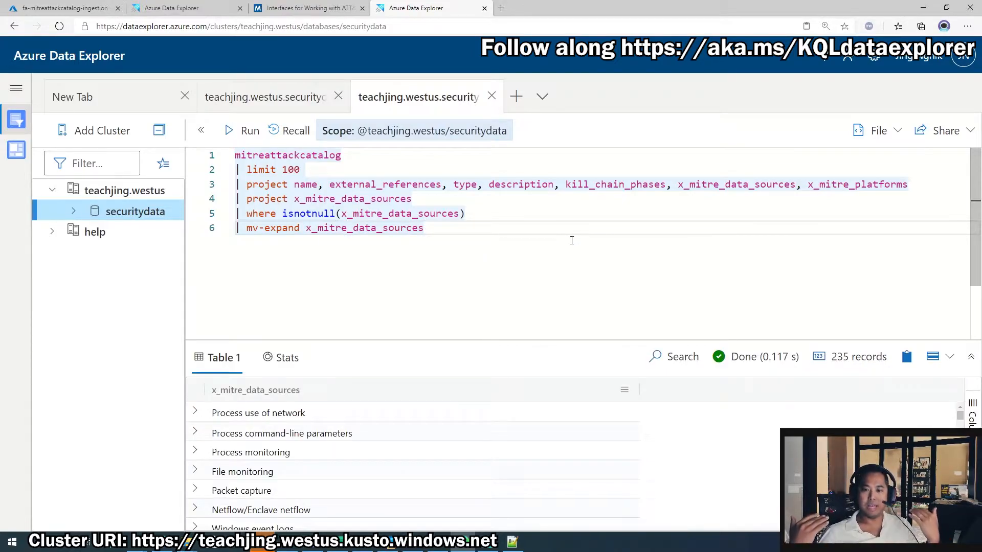
Delete the project x_mitre_data_sources line from the query and run it again
drag(412, 199, 235, 199)
key(BackSpace)
key(BackSpace)
key(shift+Return)
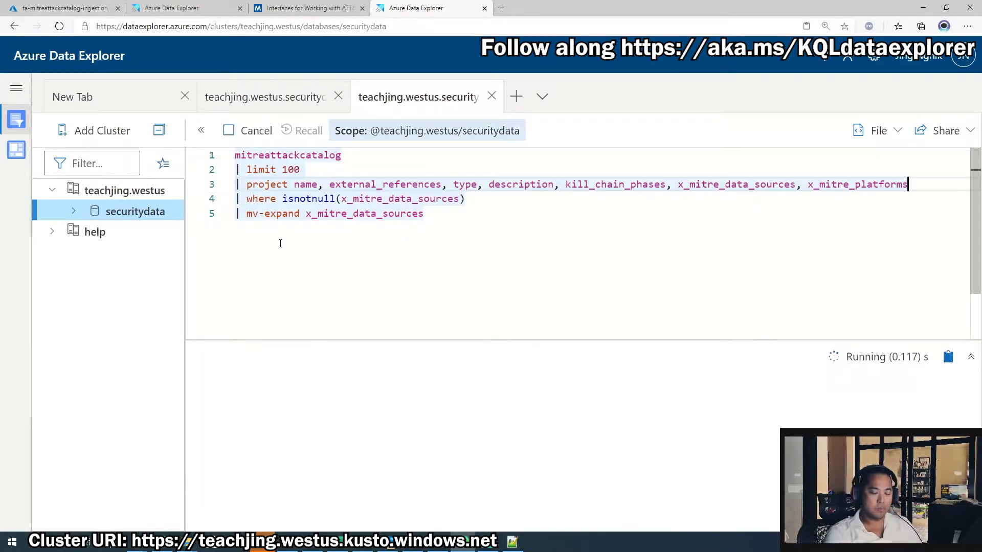
Append a summarize count by x_mitre_data_sources line after the mv-expand line
click(532, 230)
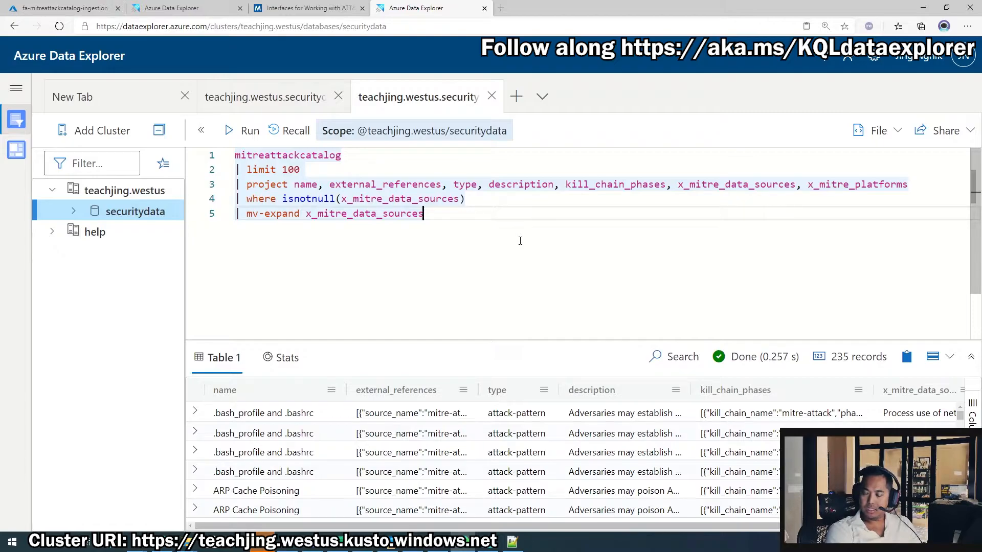
key(Return)
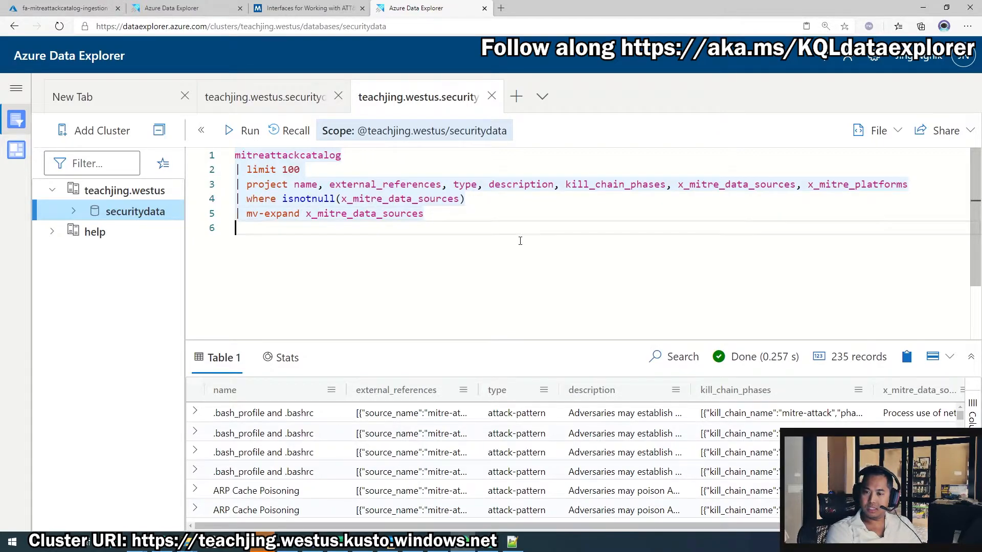
text(| summ)
key(Tab)
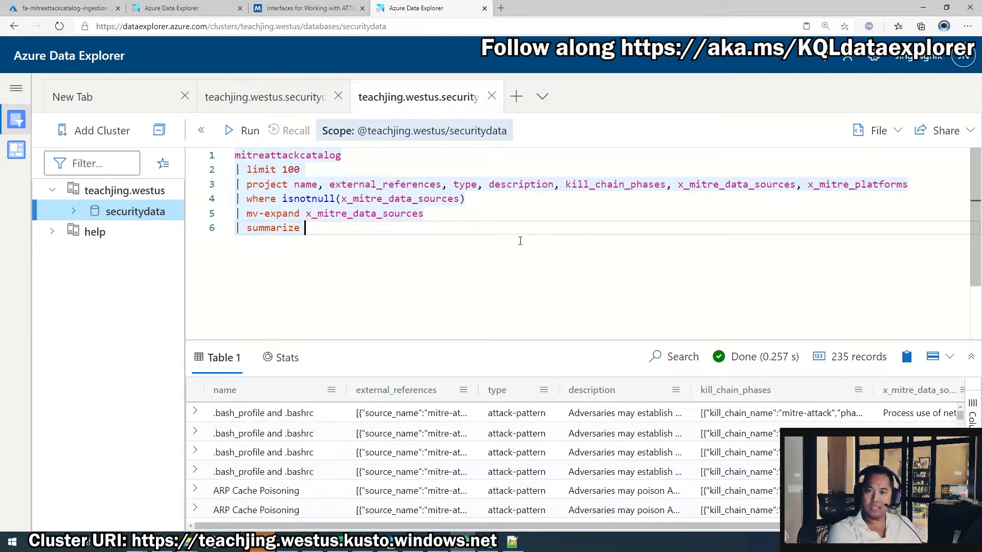
text(by)
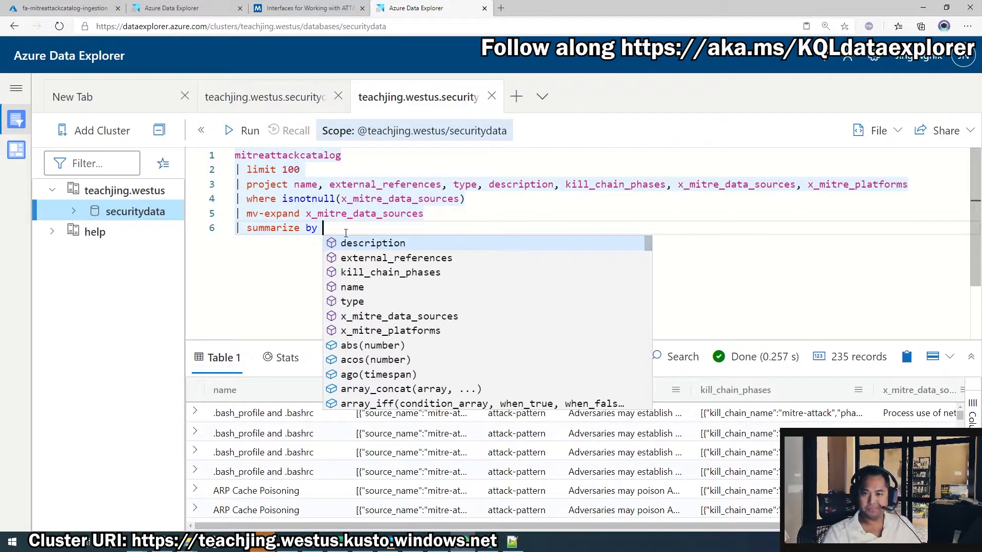
key(BackSpace)
key(BackSpace)
key(BackSpace)
text(count by)
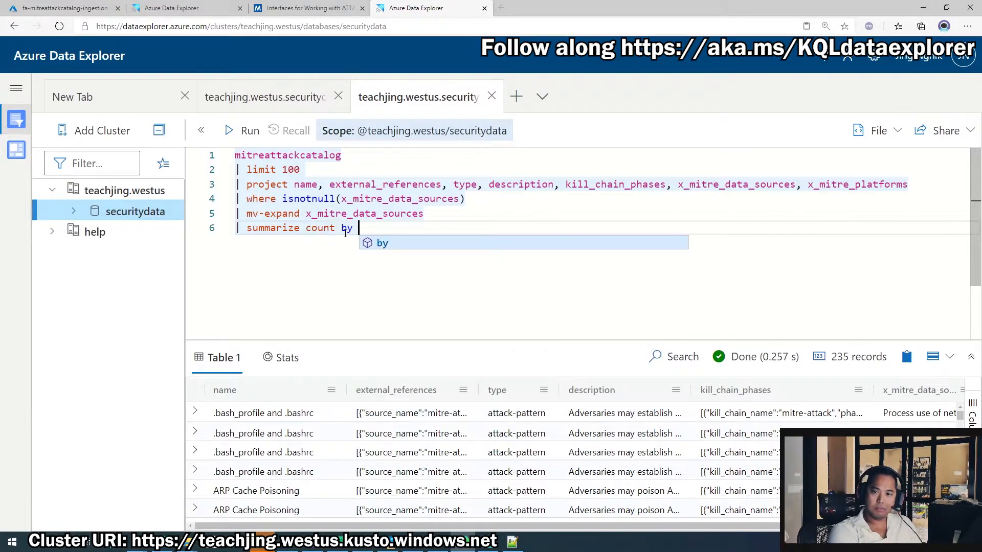
drag(506, 524, 679, 524)
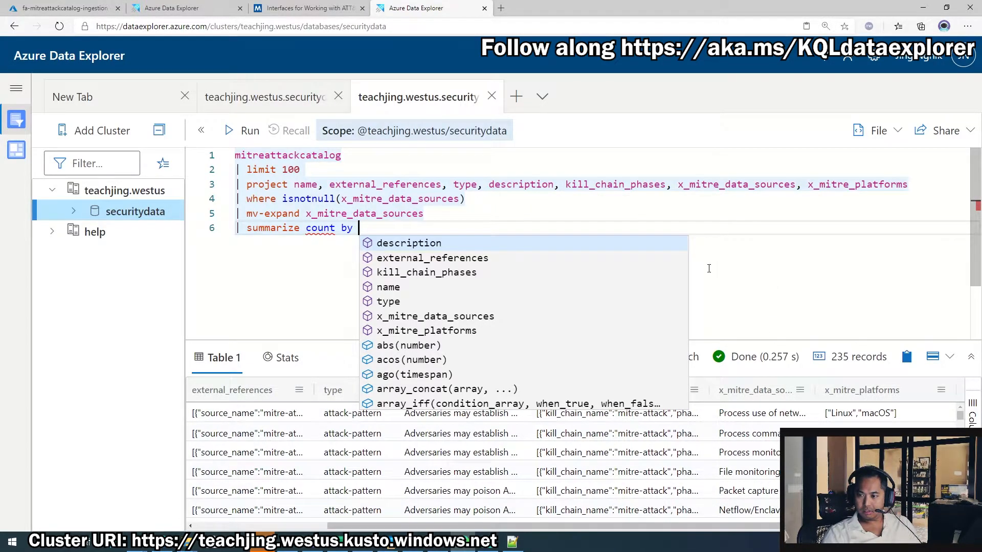
click(684, 257)
click(448, 222)
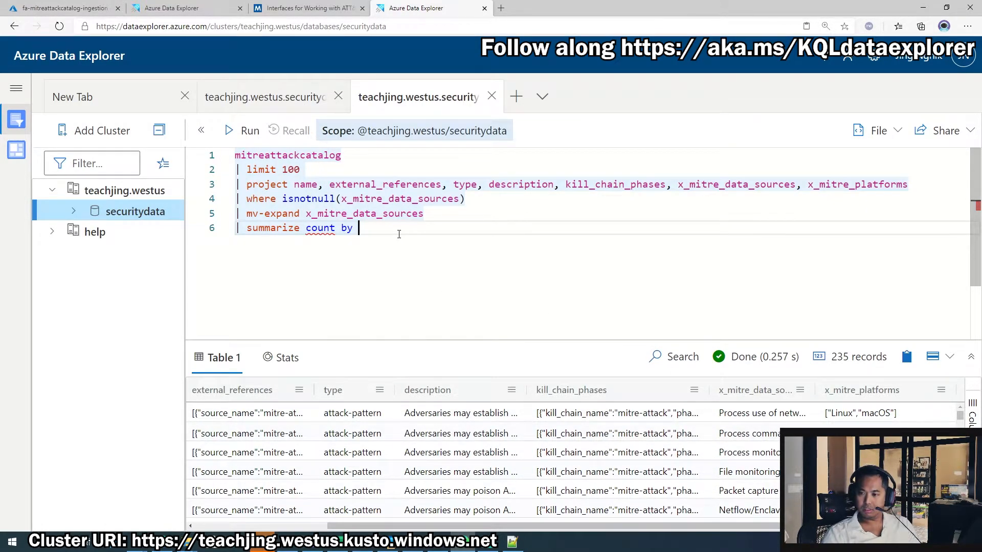
text(x_mitre_data_sources)
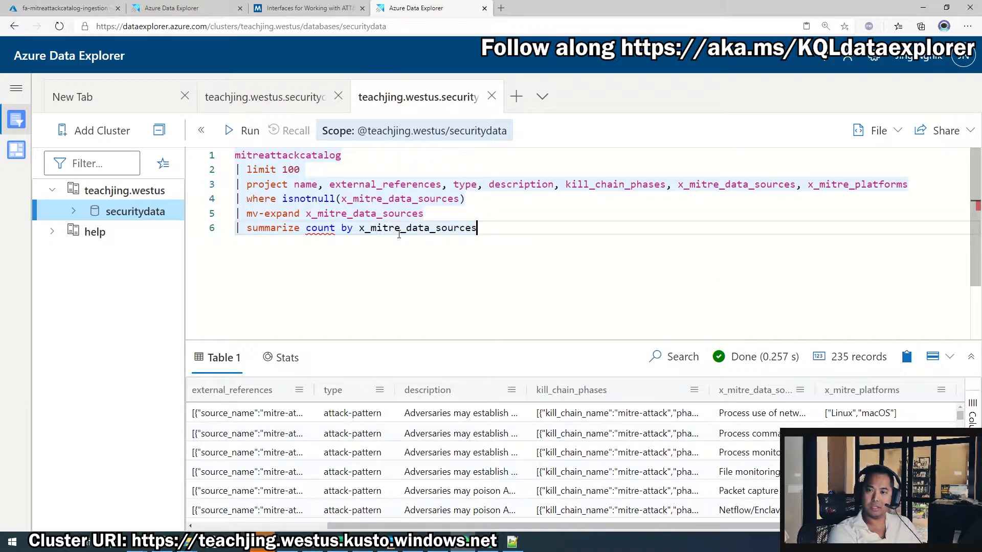
Add empty parentheses after count in the summarize line and run the query
key(Left)
key(Left)
key(Left)
key(Left)
key(Left)
key(Left)
key(Left)
key(Left)
key(Left)
key(Left)
key(Left)
key(Left)
key(Left)
key(Left)
key(Left)
key(Left)
key(Left)
key(Left)
key(Left)
key(Left)
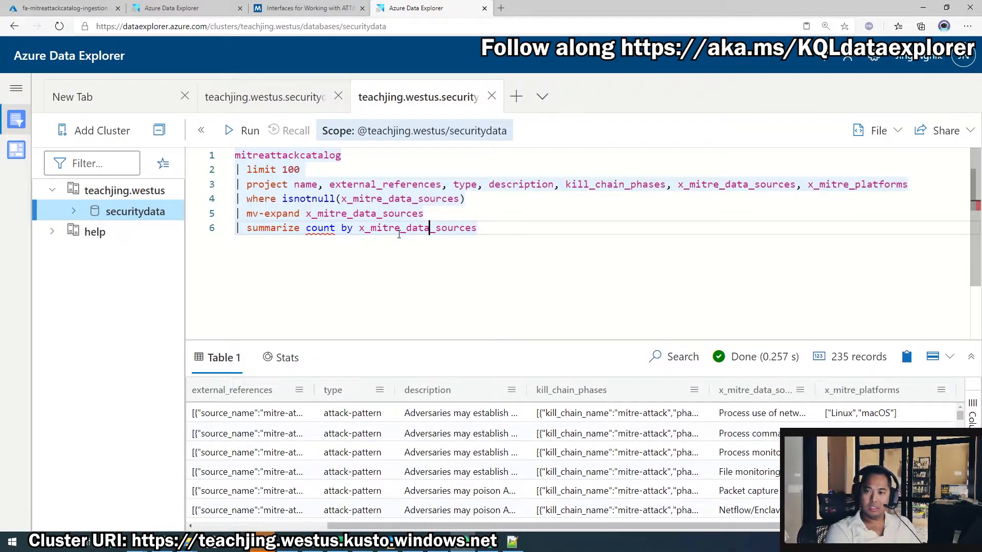
text(())
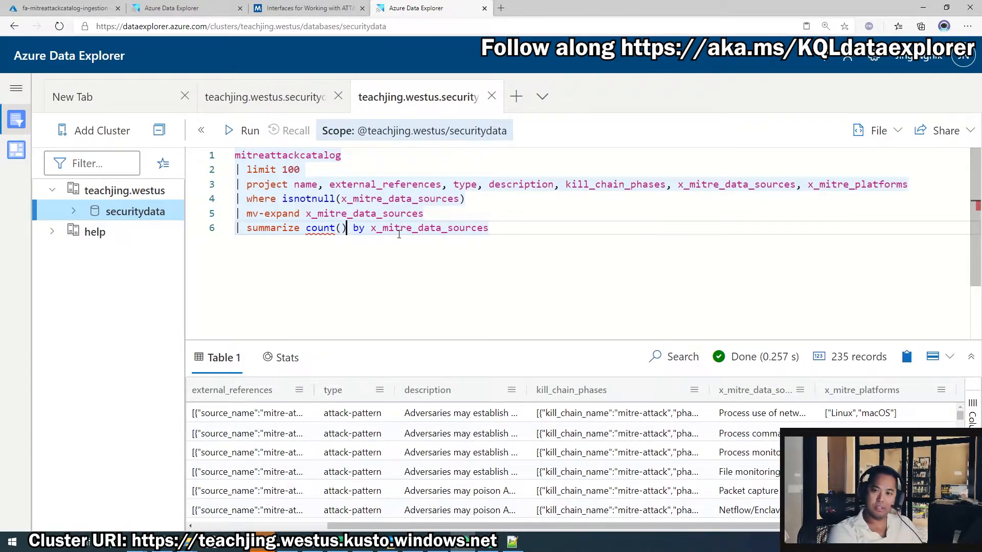
key(shift+Return)
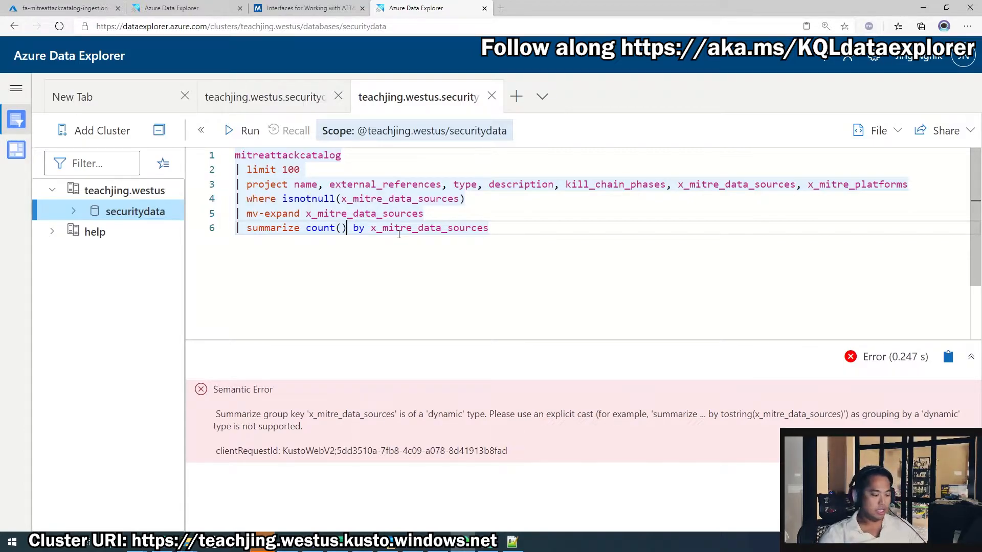
drag(423, 395, 490, 426)
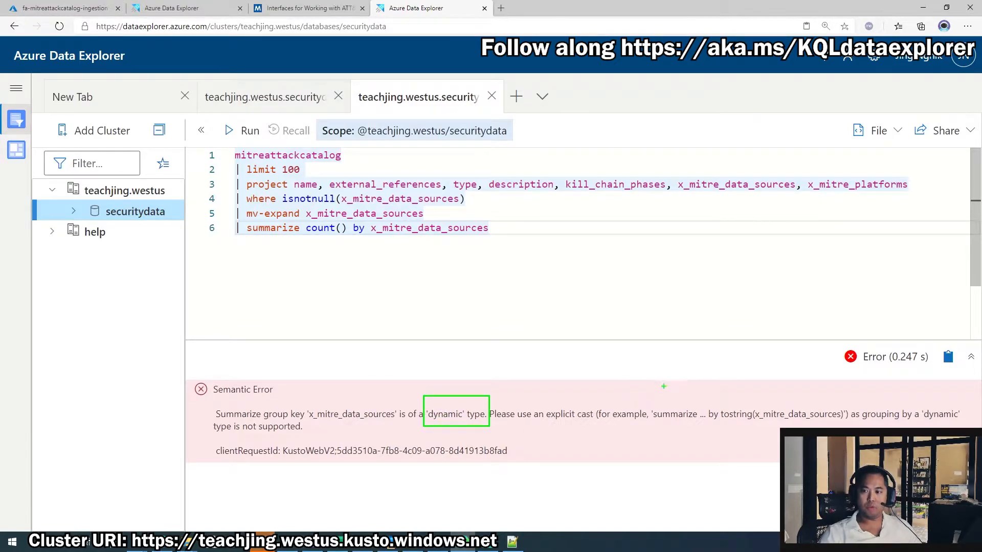
mouse_move(718, 404)
mouse_down()
mouse_move(729, 420)
mouse_move(773, 428)
mouse_move(862, 423)
mouse_up()
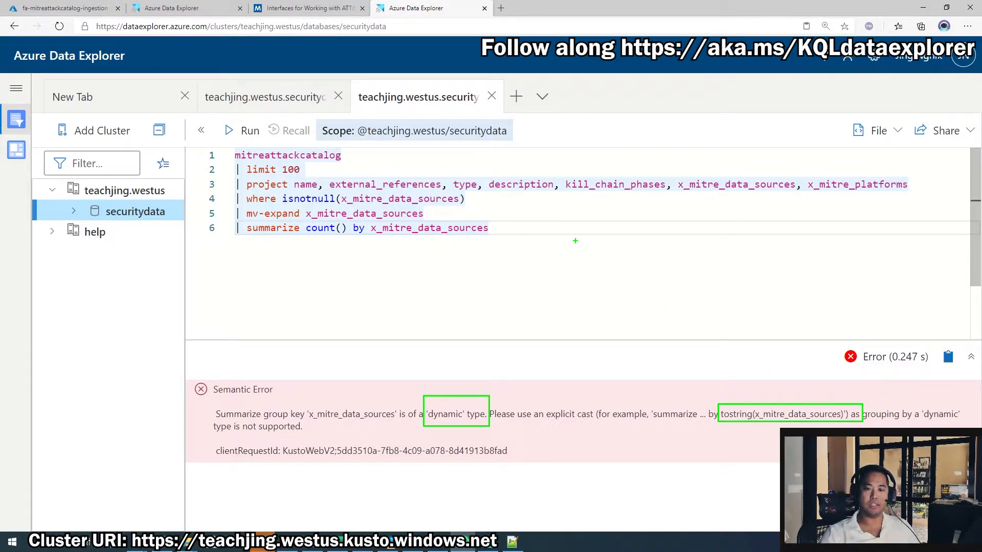
key(Escape)
Try to wrap the summarize line's grouping column in tostring() and run the query
click(371, 228)
text(tostring())
key(End)
key(BackSpace)
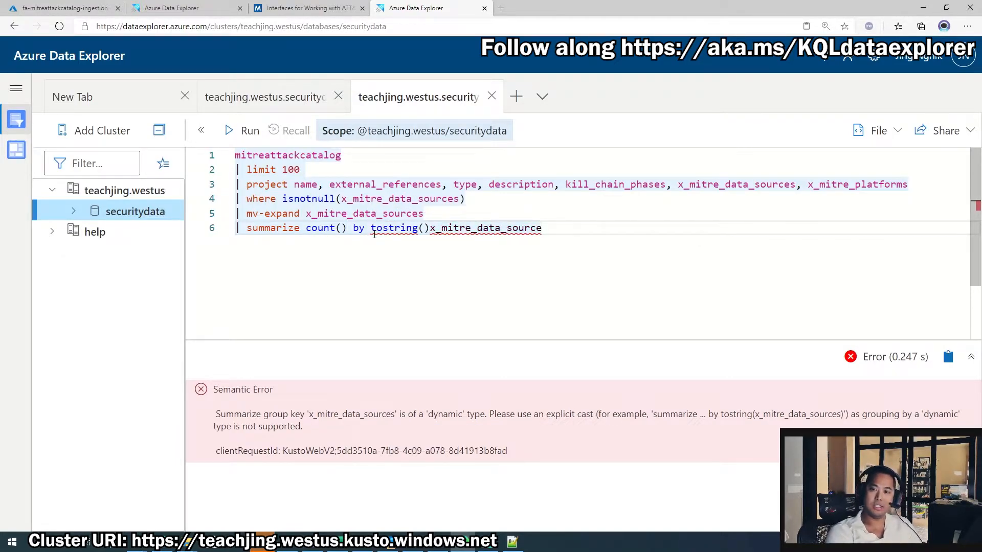
text())
key(Left)
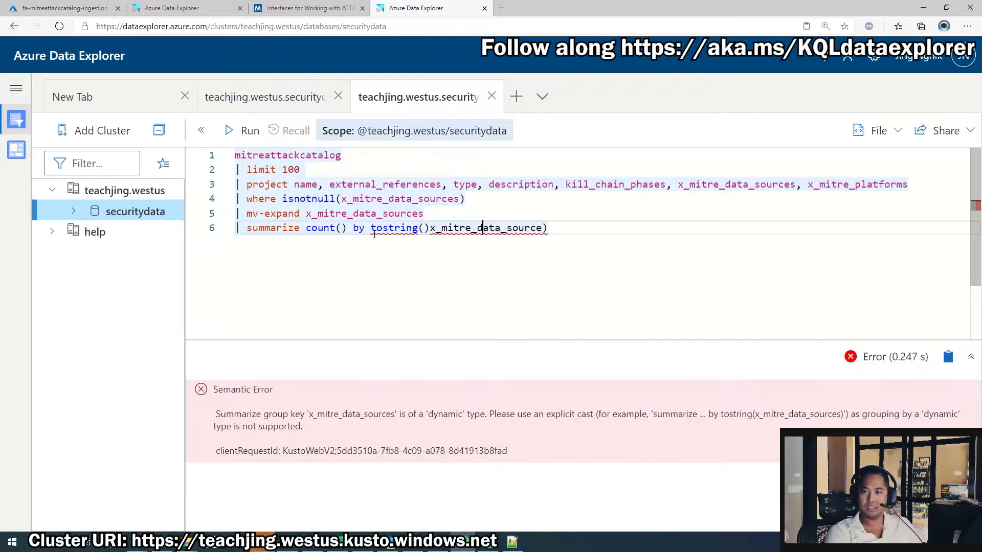
key(BackSpace)
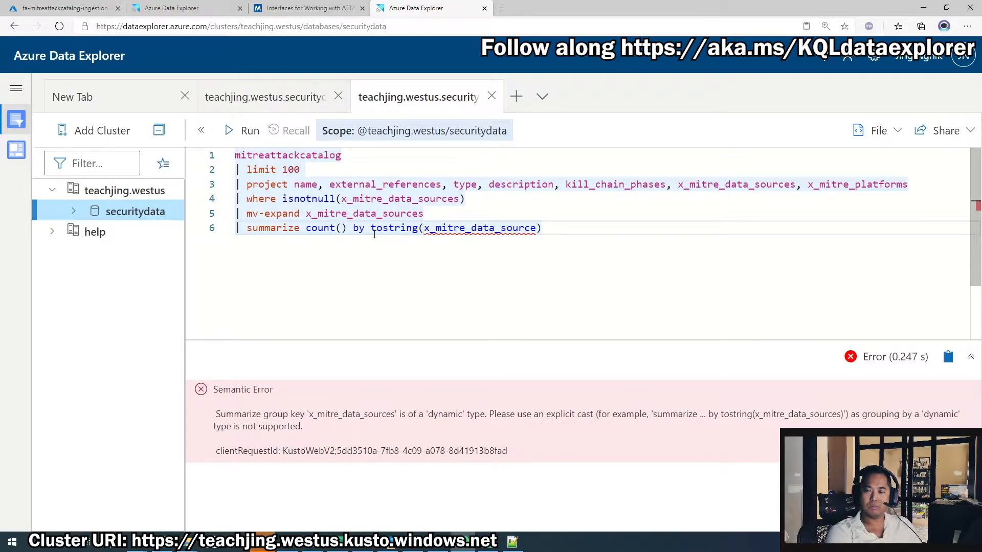
key(shift+Return)
Rewrite the grouping of the summarize line as by tostring(x_mitre_data_sources) and run the query
drag(559, 227, 359, 229)
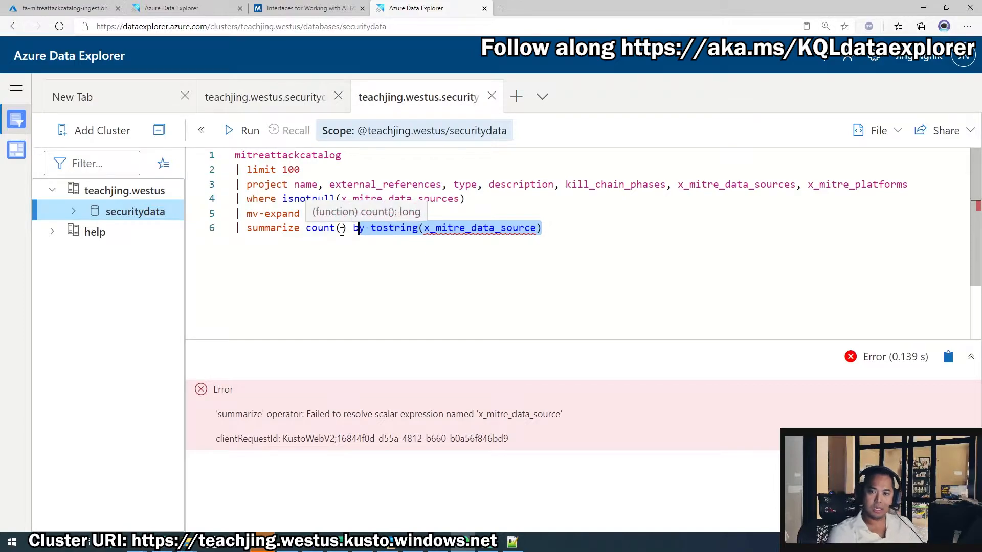
key(BackSpace)
text(y tostring())
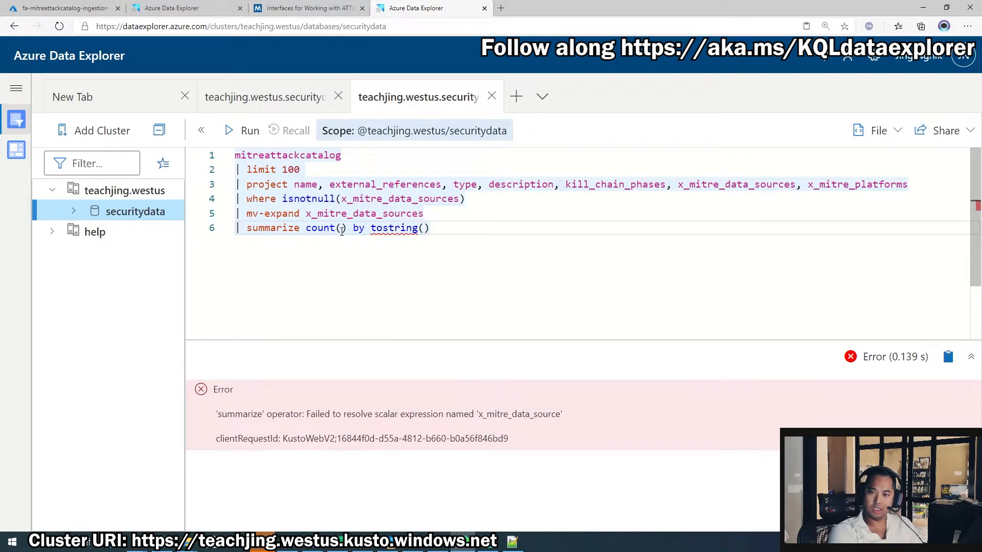
text(x_m)
key(Tab)
key(shift+Return)
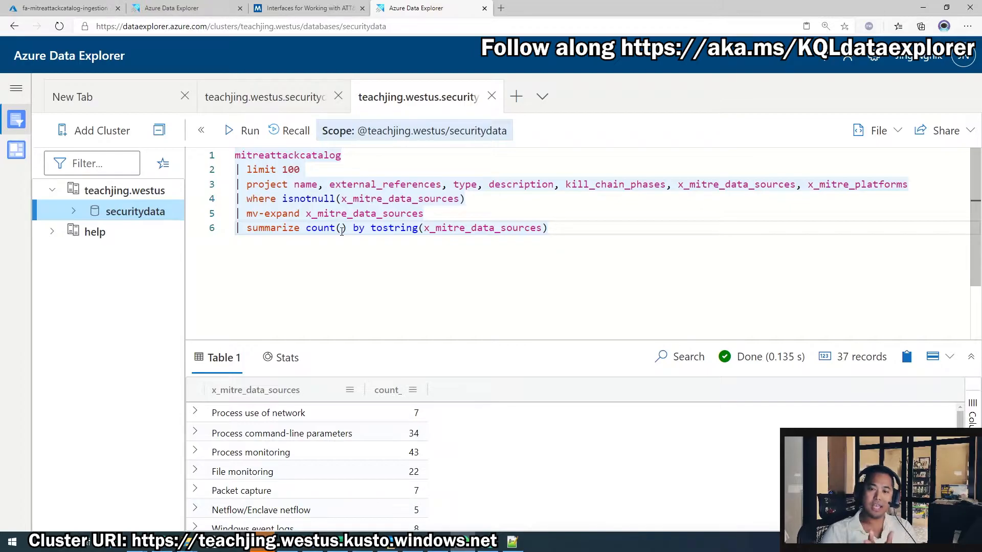
Pin the query to the existing Mitre Dashboard Demo dashboard as Data Sources, with the dashboard set to open after creation
key(End)
key(ctrl+a)
click(601, 228)
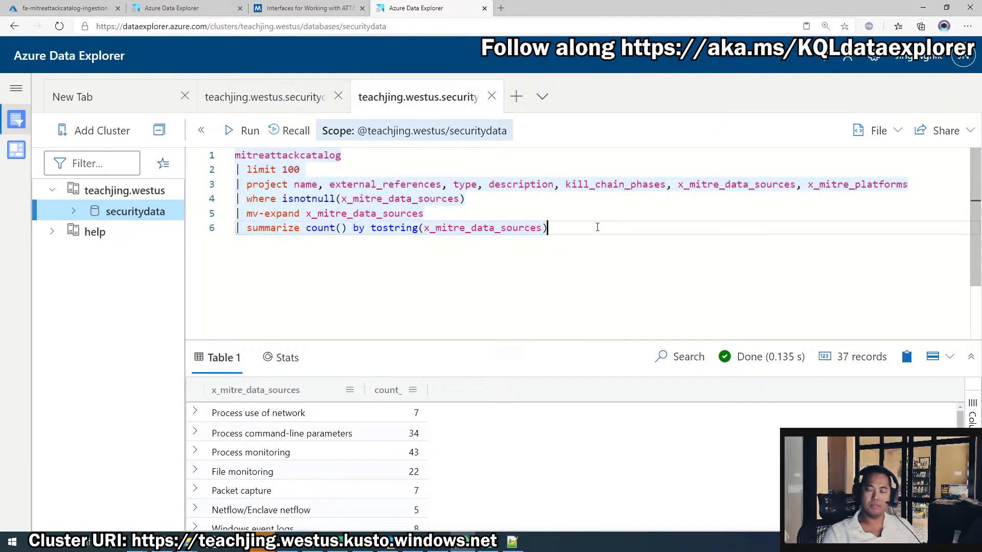
click(946, 131)
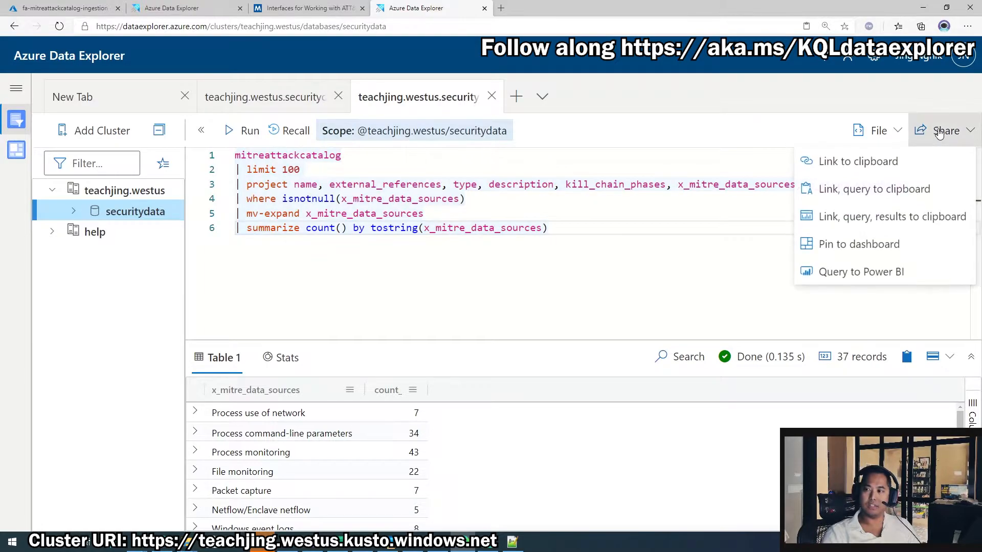
click(905, 249)
click(823, 109)
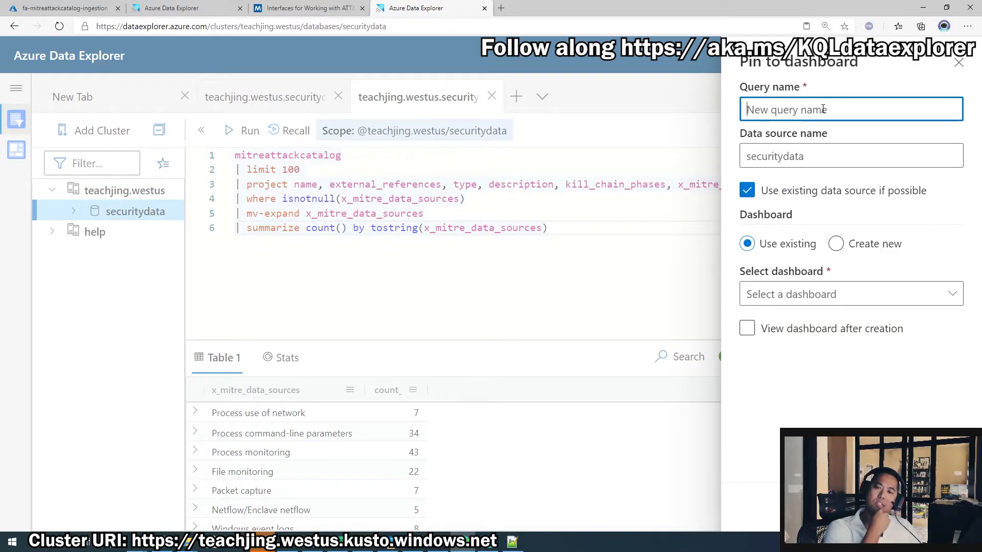
text(Data Sources)
click(868, 297)
click(834, 321)
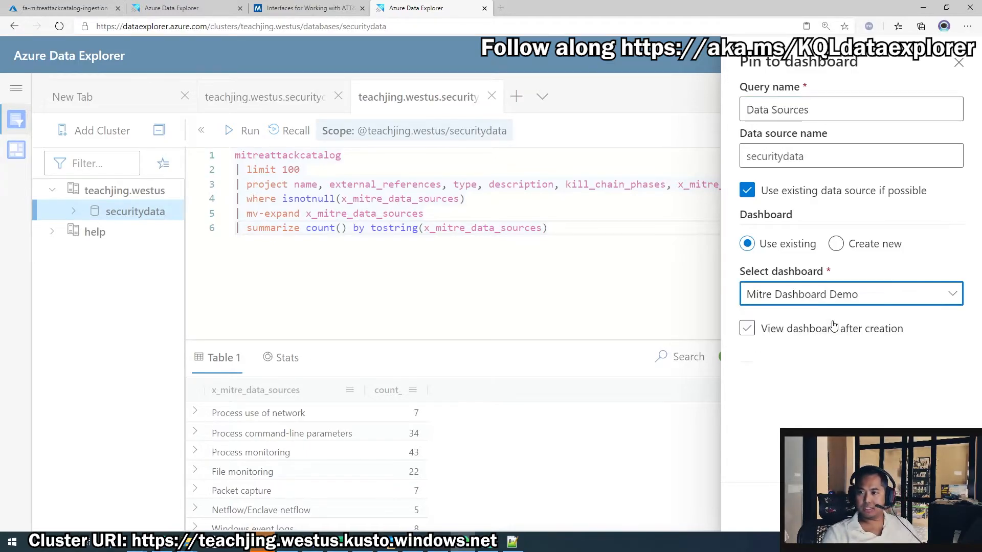
click(747, 328)
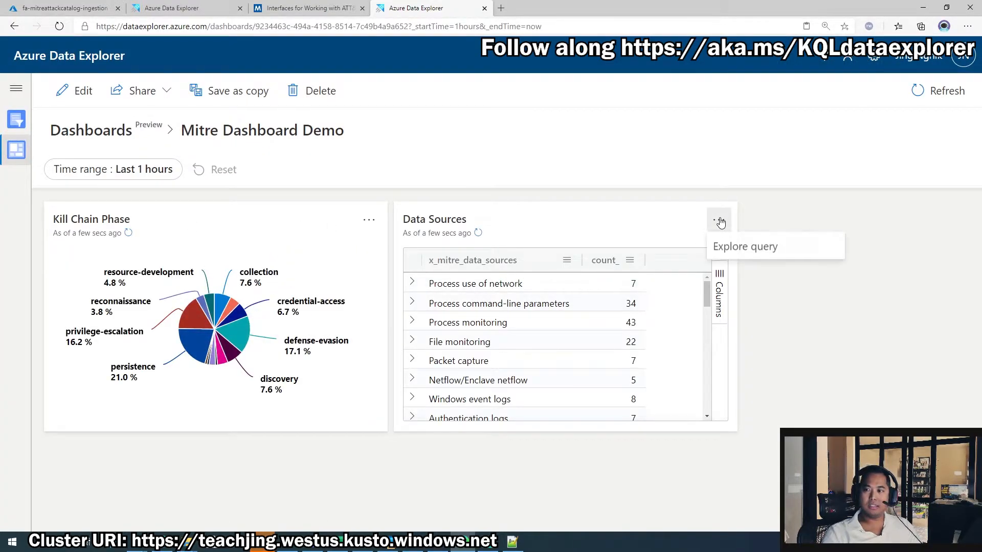
Change the Data Sources tile's visual type to Column chart and save the dashboard
click(76, 91)
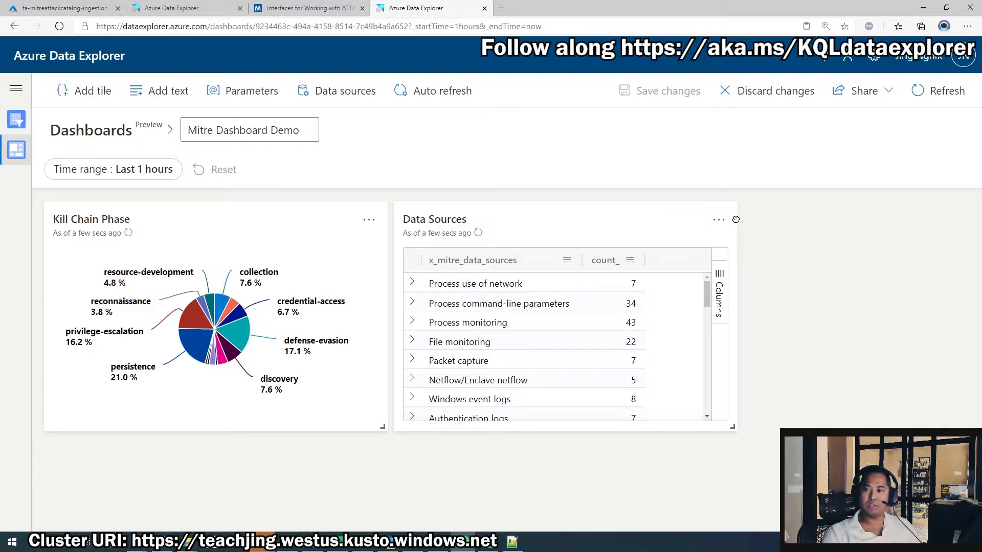
click(719, 219)
click(725, 251)
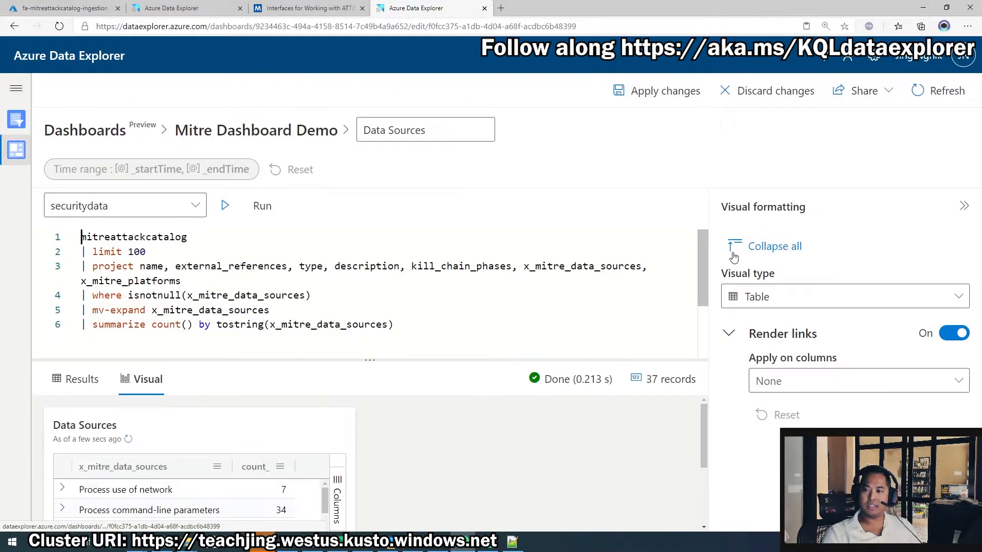
click(799, 299)
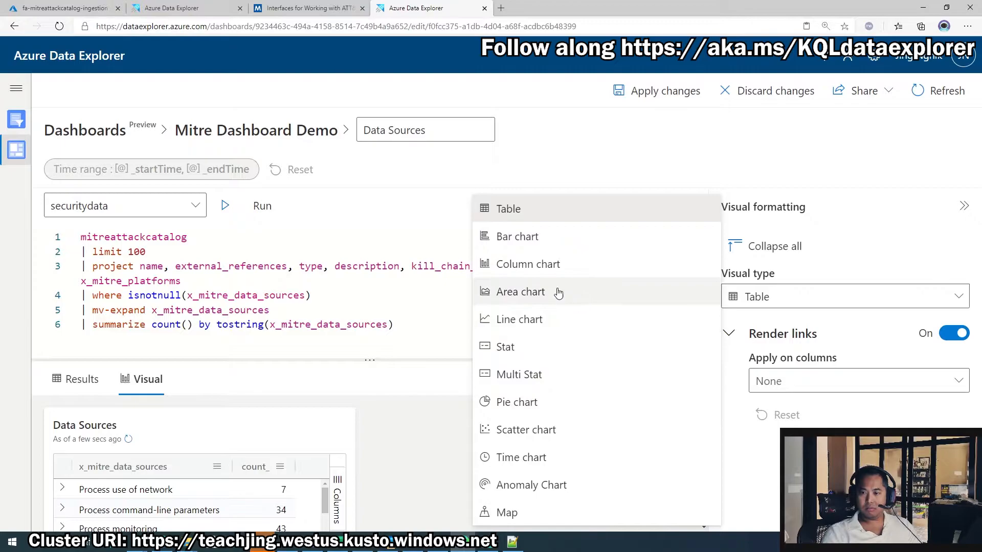
click(558, 263)
click(673, 97)
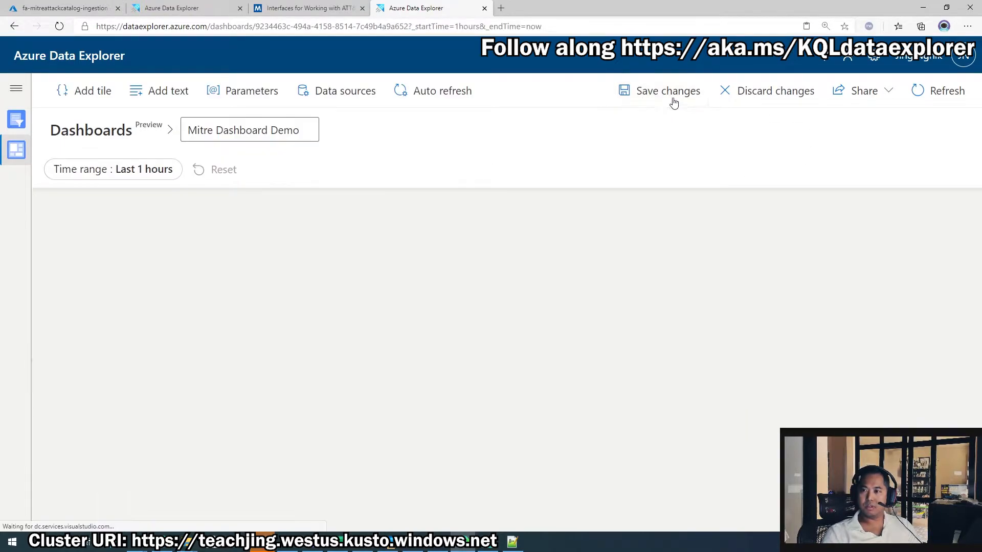
click(673, 97)
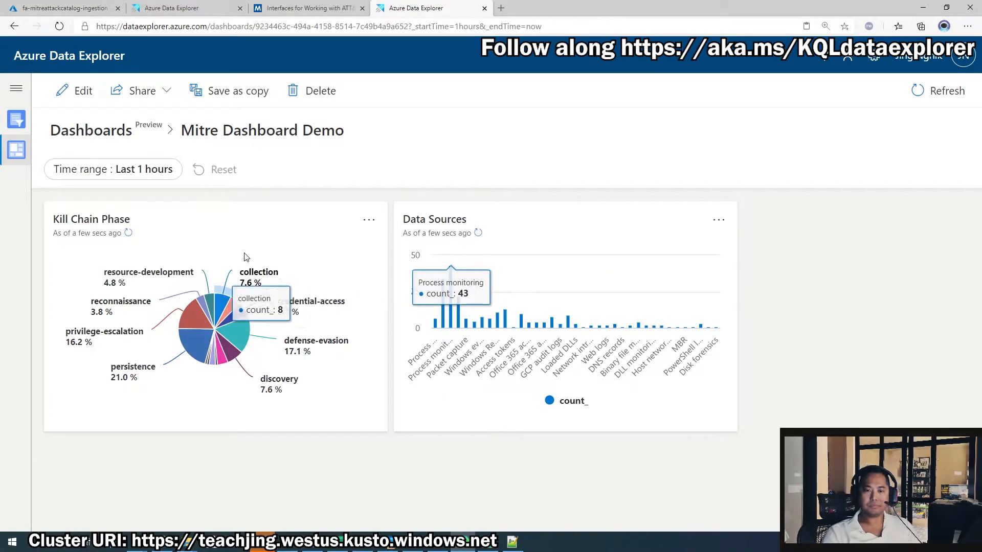
Put the dashboard in edit mode and make the Kill Chain Phase and Data Sources tiles equally taller
click(83, 94)
drag(383, 431, 382, 494)
drag(730, 429, 733, 494)
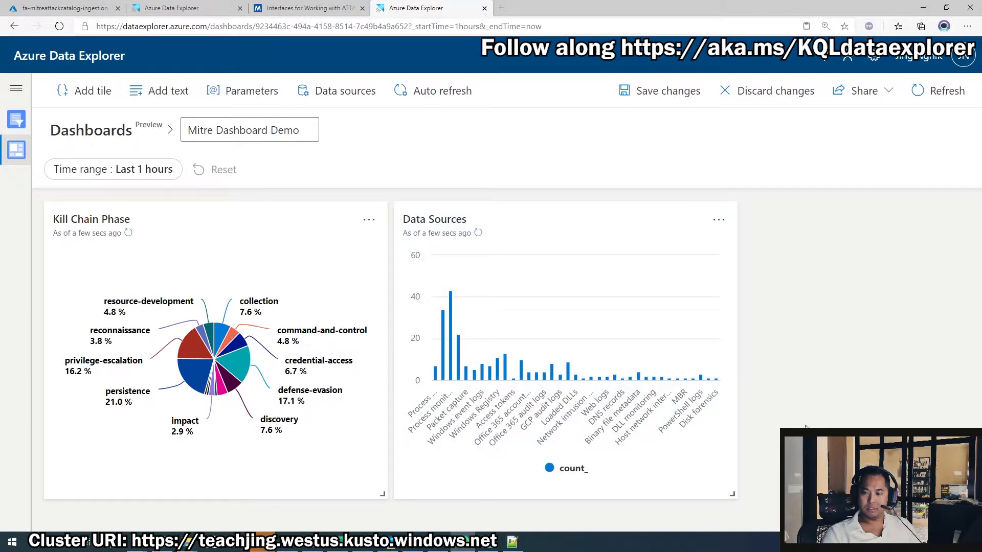
Set the Data Sources tile's visual type to Bar chart and save the dashboard
click(719, 222)
click(739, 252)
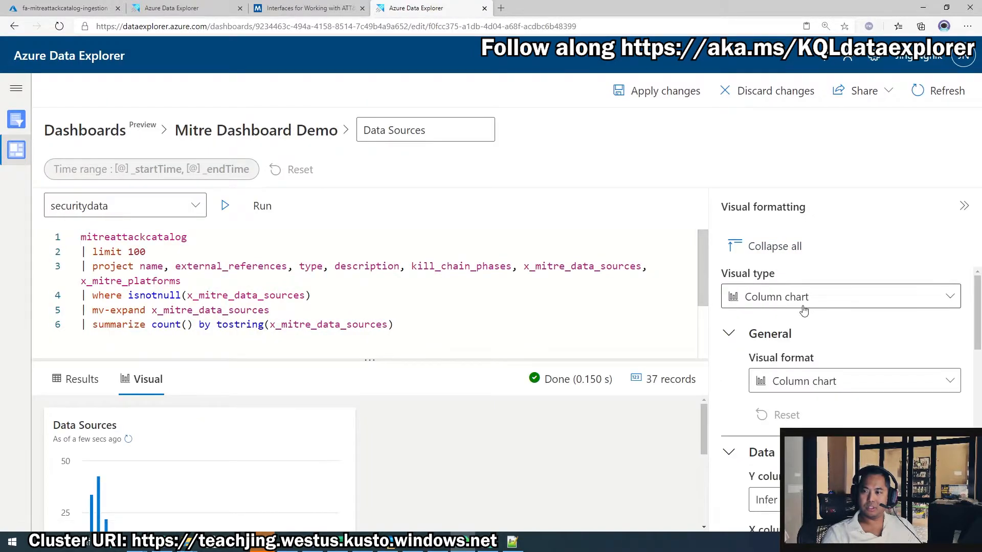
click(821, 301)
click(691, 236)
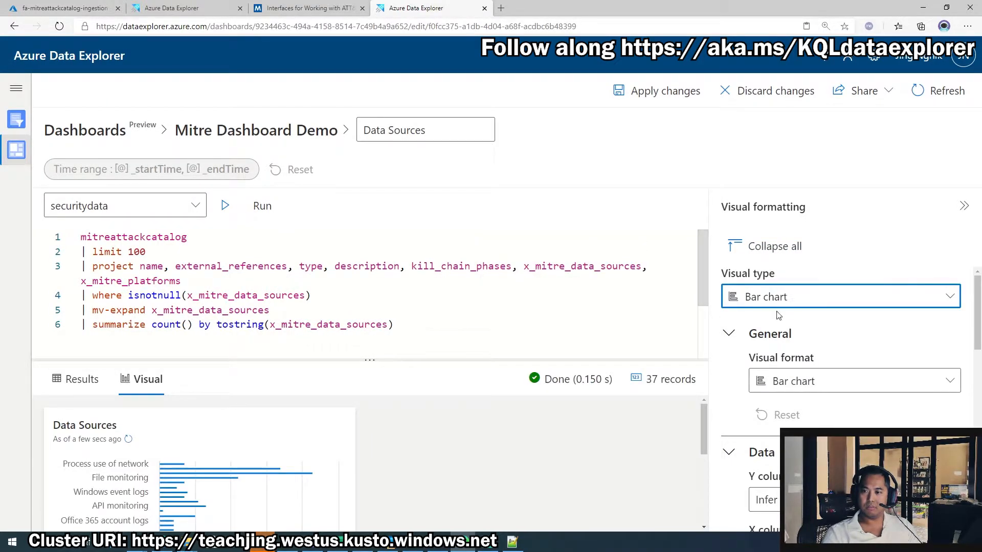
click(666, 93)
click(666, 96)
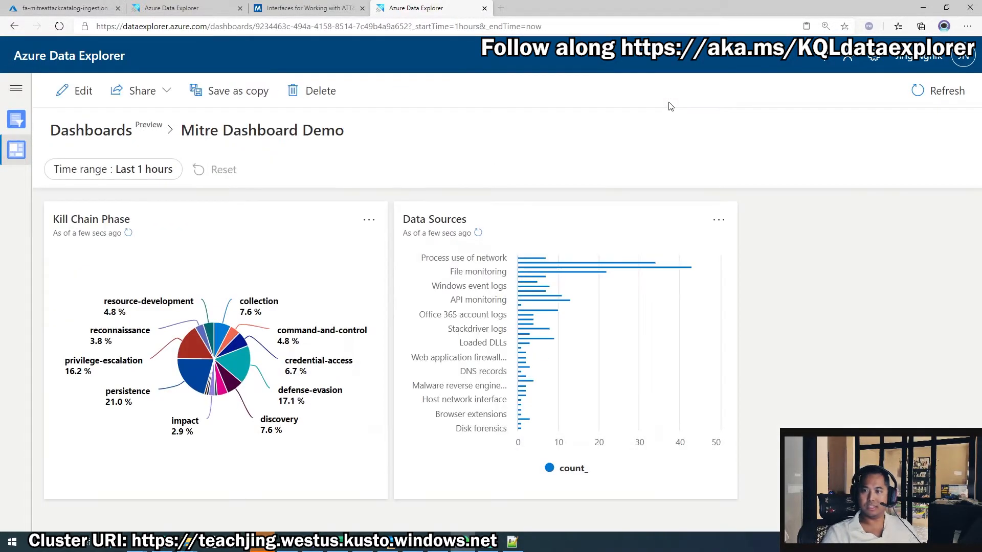
drag(711, 214, 613, 237)
click(892, 285)
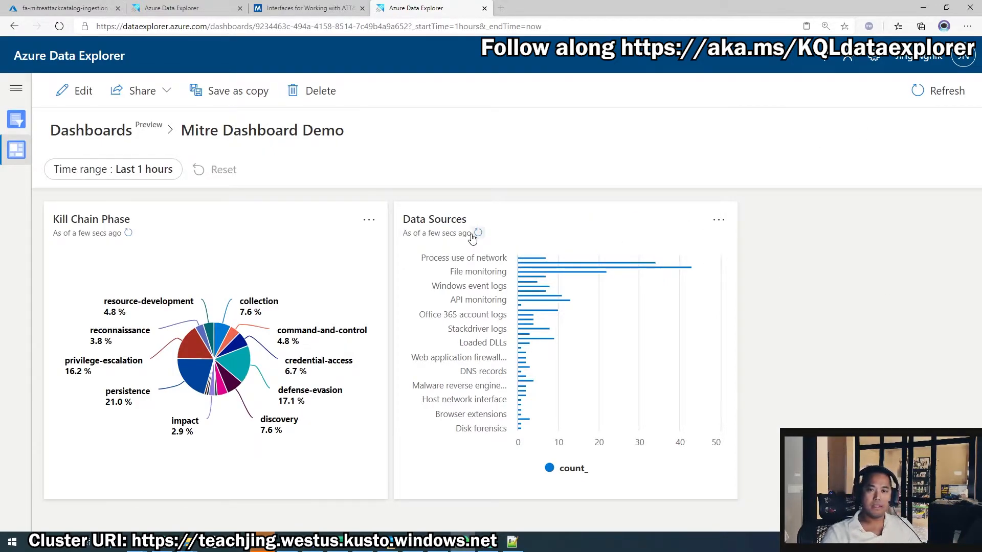
Return to the query editor and copy the whole x_mitre_data_sources query into a new query tab
click(23, 122)
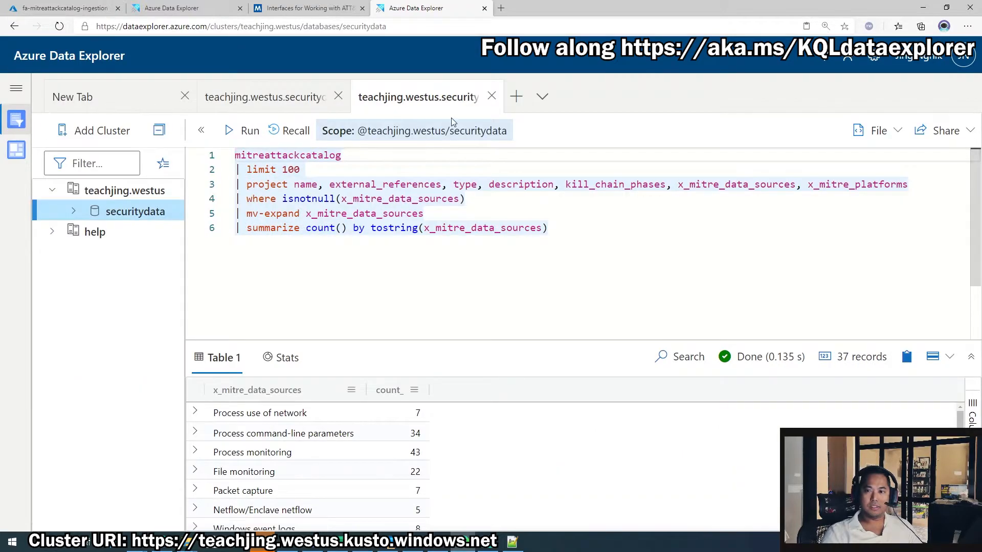
key(ctrl+a)
key(ctrl+c)
click(516, 97)
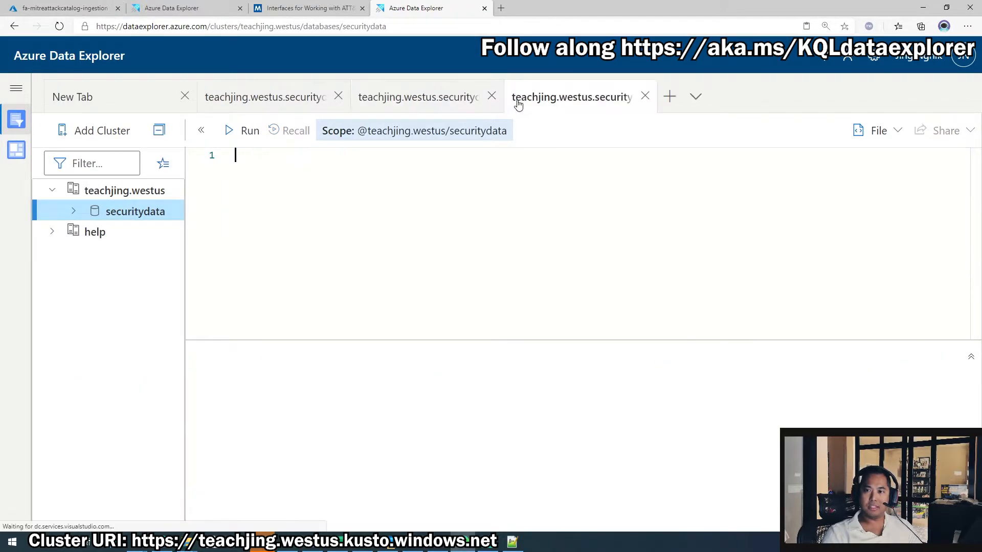
key(ctrl+v)
Delete the where, mv-expand and summarize lines from the copied query and run it
drag(547, 228, 235, 198)
key(BackSpace)
key(BackSpace)
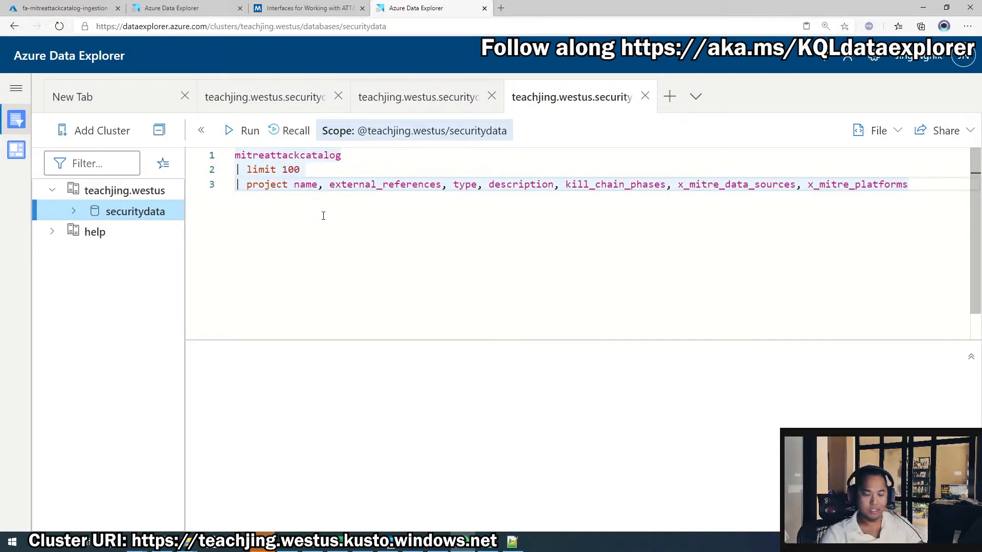
key(shift+Return)
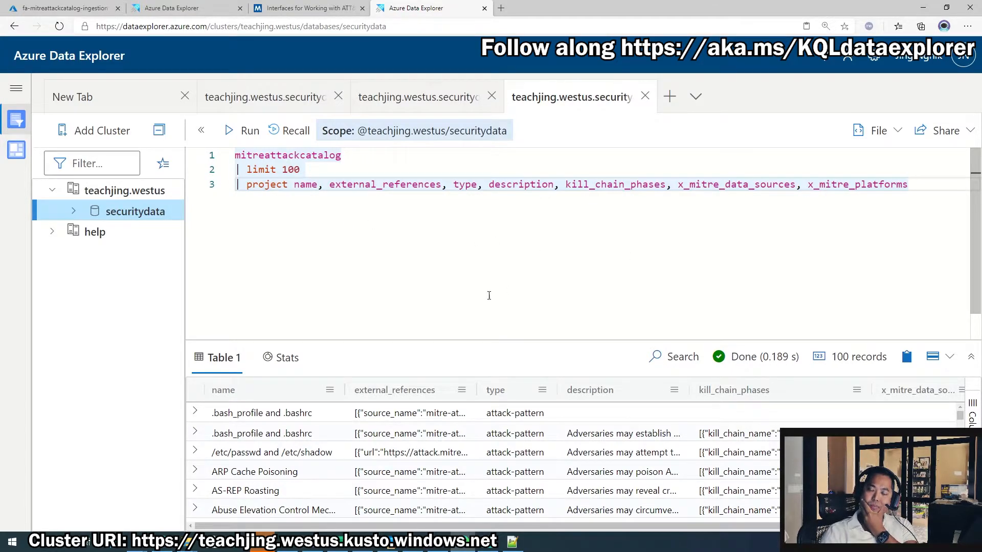
Append a project x_mitre_platforms line to the query and run it
key(Return)
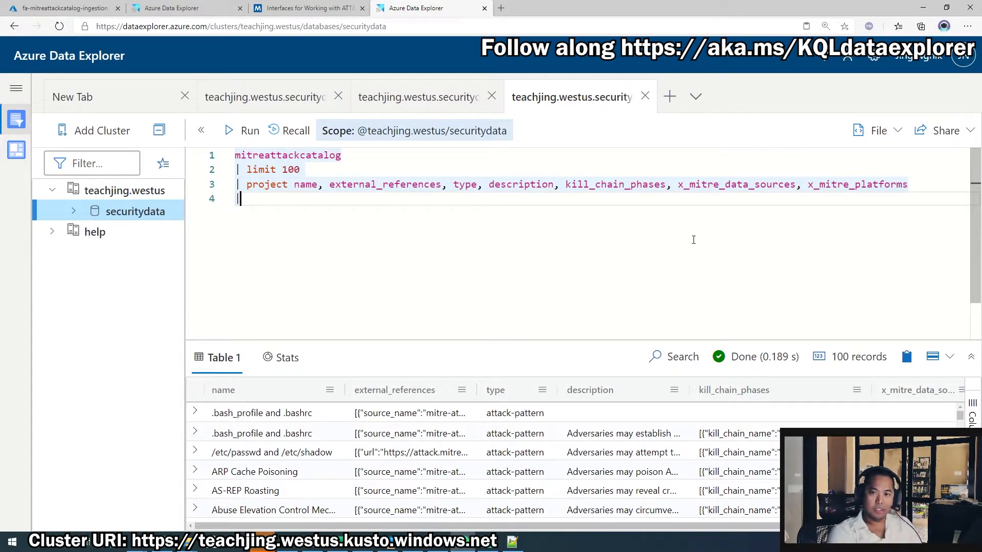
text(| project pl)
key(BackSpace)
key(BackSpace)
text(x_mitree)
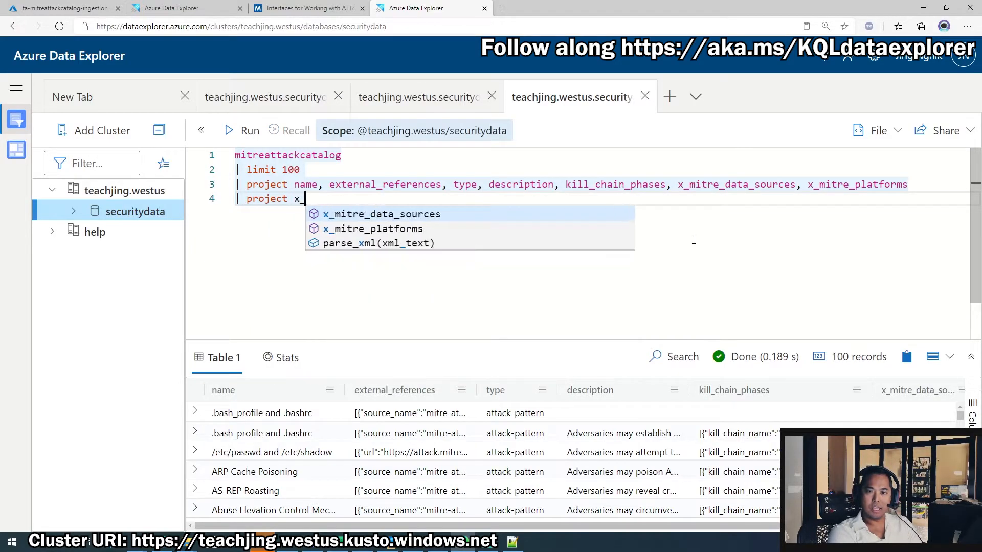
key(BackSpace)
key(BackSpace)
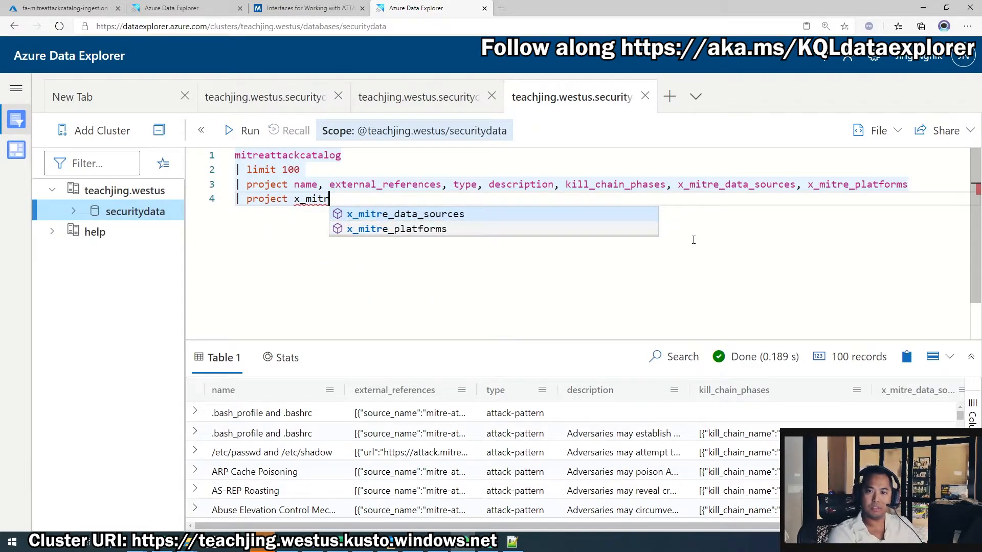
key(Down)
key(Return)
key(shift+Return)
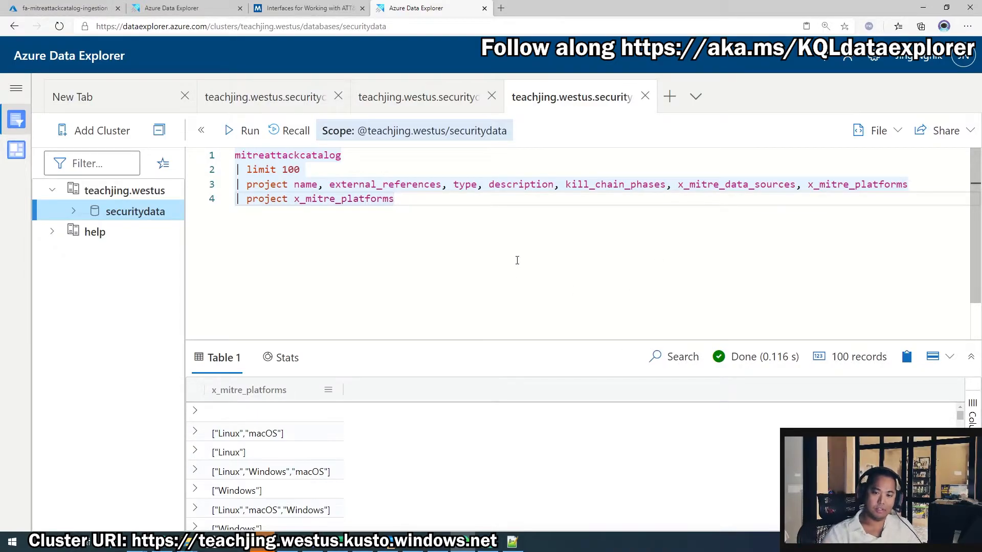
Append a where isnotnull(x_mitre_platforms) line to the query and run it
key(Return)
text(| )
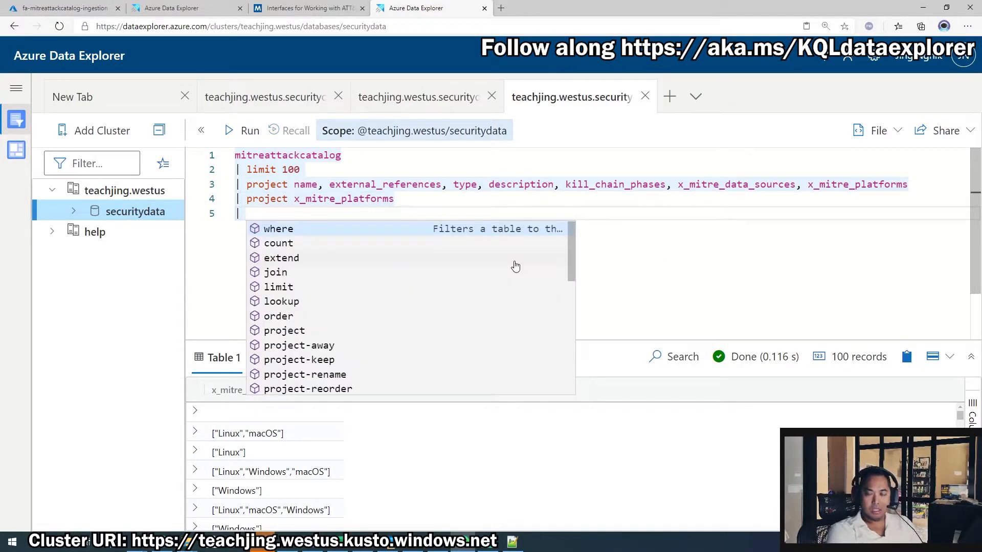
text(where x_mnit)
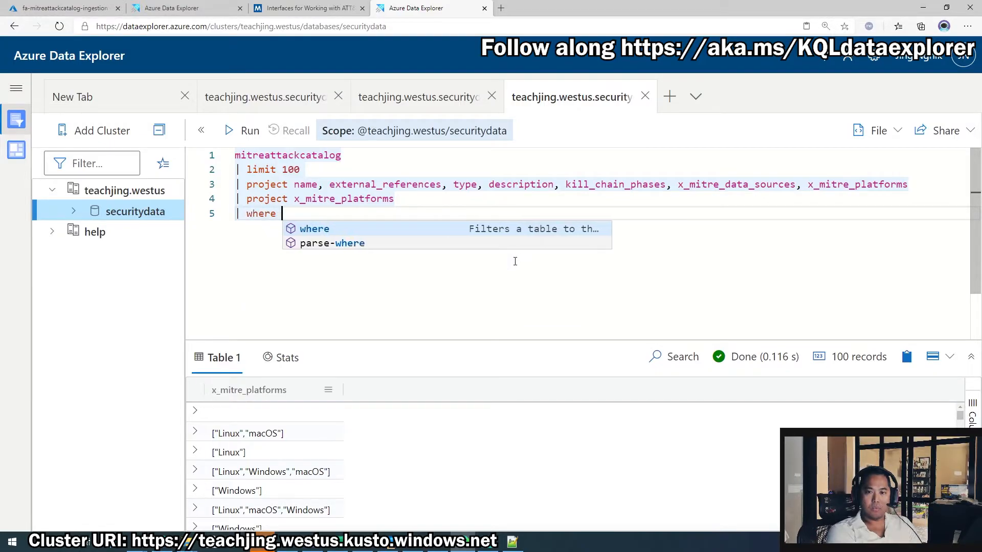
key(BackSpace)
key(BackSpace)
key(BackSpace)
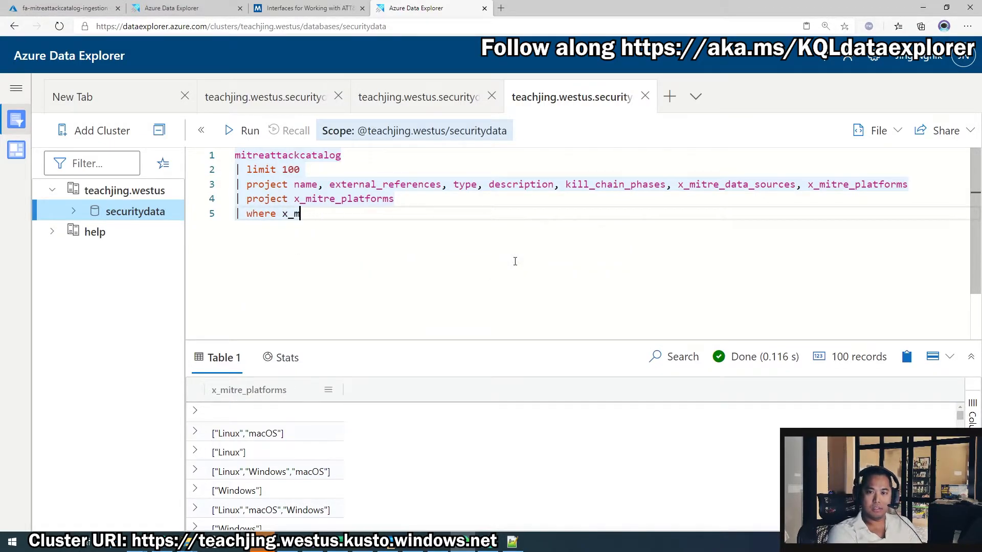
text(itre_pla)
key(Tab)
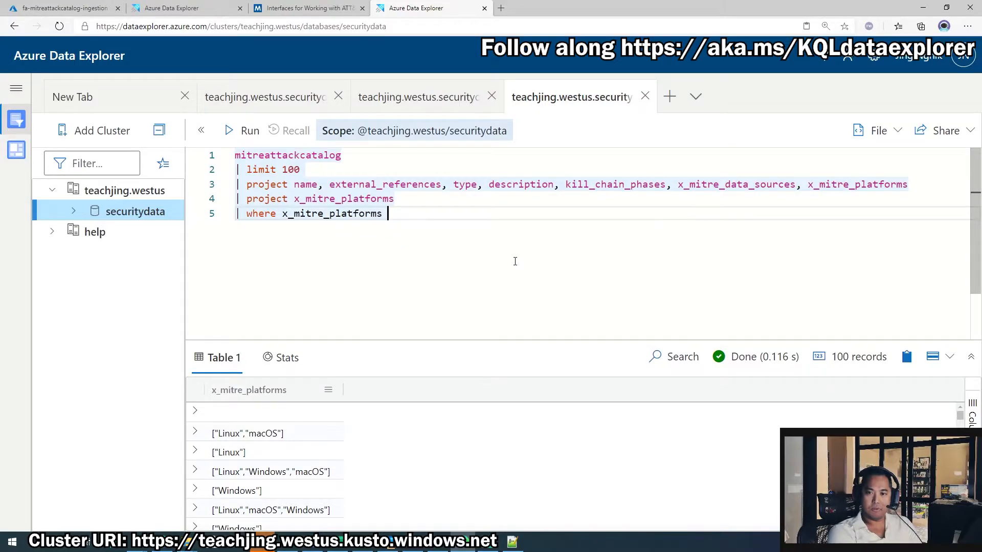
key(BackSpace)
key(BackSpace)
key(BackSpace)
key(BackSpace)
key(BackSpace)
key(BackSpace)
key(BackSpace)
key(BackSpace)
key(BackSpace)
key(BackSpace)
key(BackSpace)
key(BackSpace)
key(BackSpace)
key(BackSpace)
key(BackSpace)
key(BackSpace)
key(BackSpace)
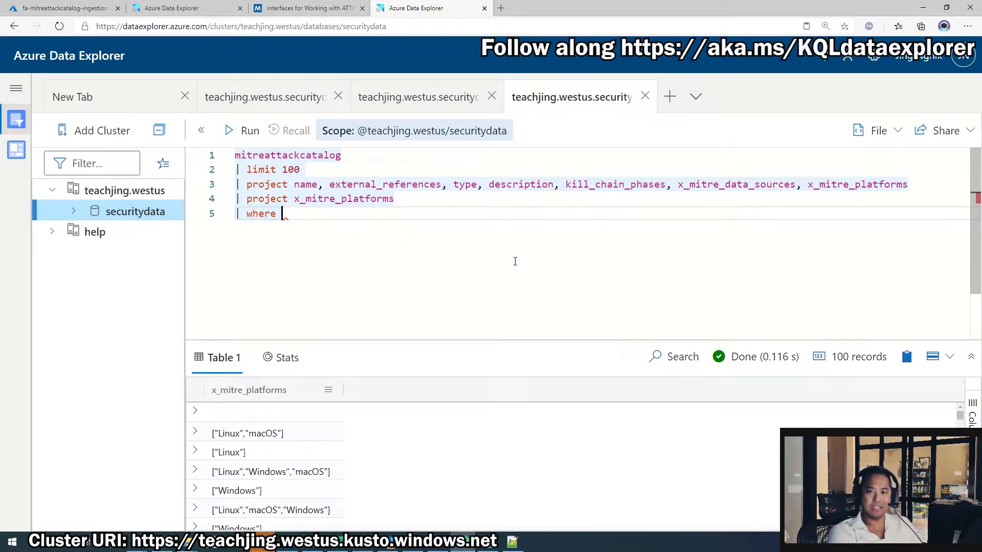
text(isnotnull()
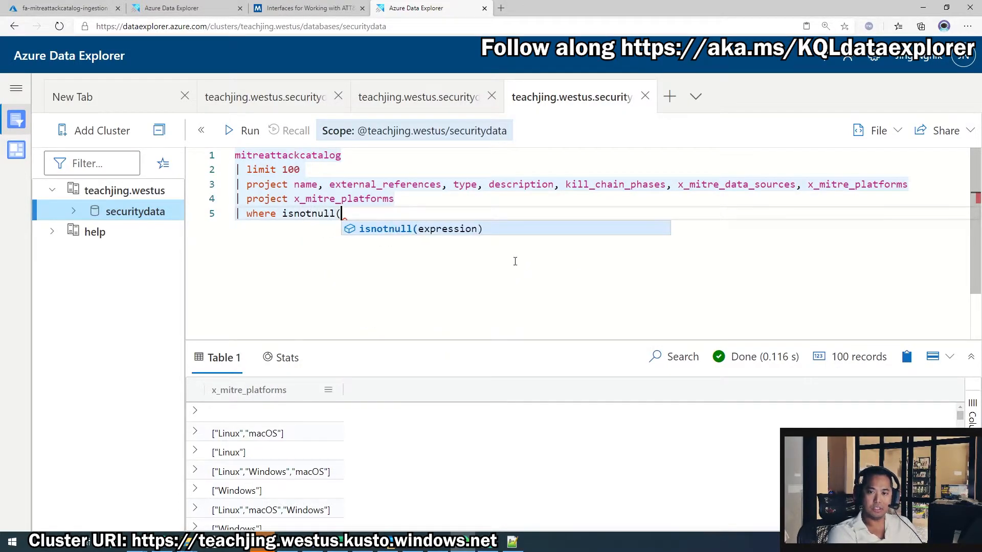
text(x_mitre_p)
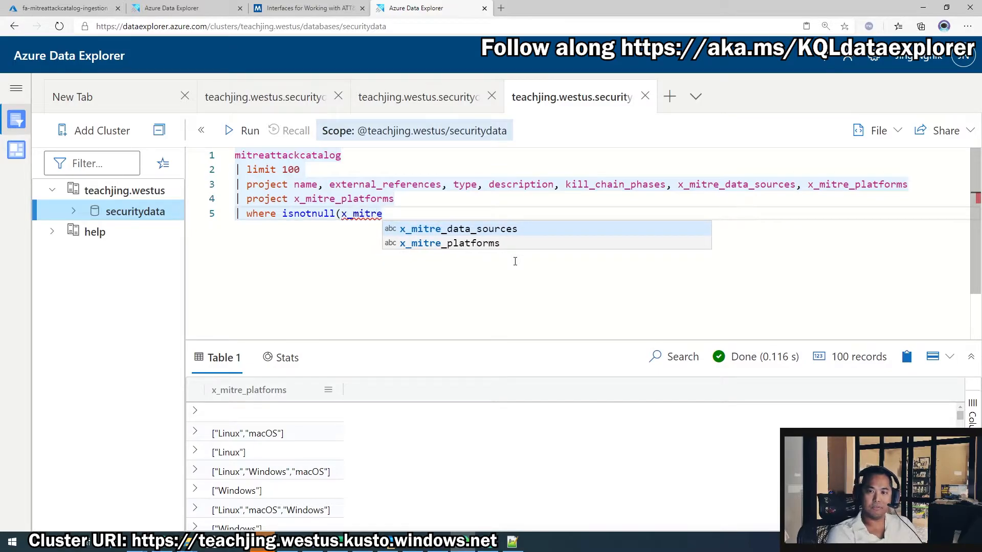
key(Tab)
text())
key(shift+Return)
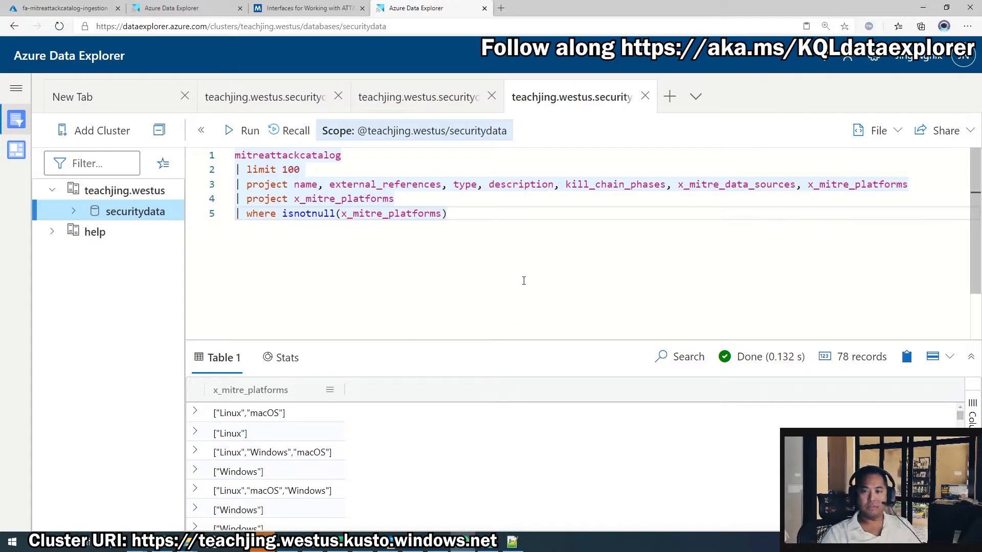
key(Return)
text(| summ)
key(Tab)
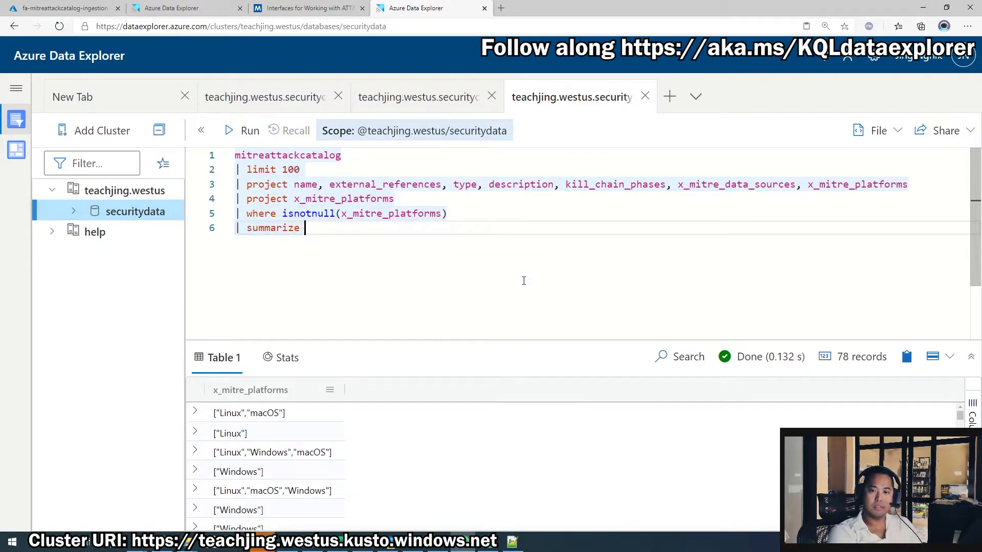
key(BackSpace)
key(BackSpace)
key(BackSpace)
key(BackSpace)
key(BackSpace)
key(BackSpace)
key(BackSpace)
key(BackSpace)
key(BackSpace)
key(BackSpace)
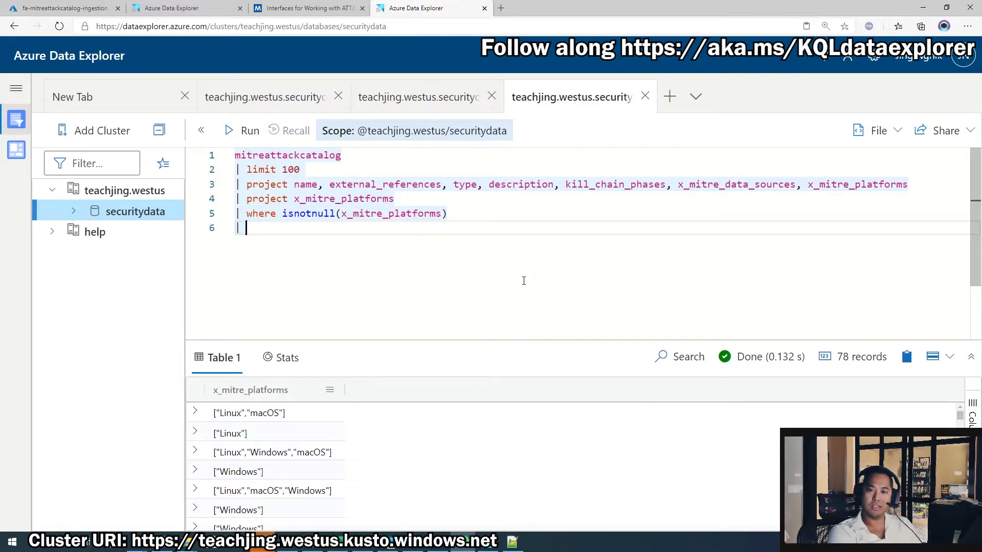
key(Escape)
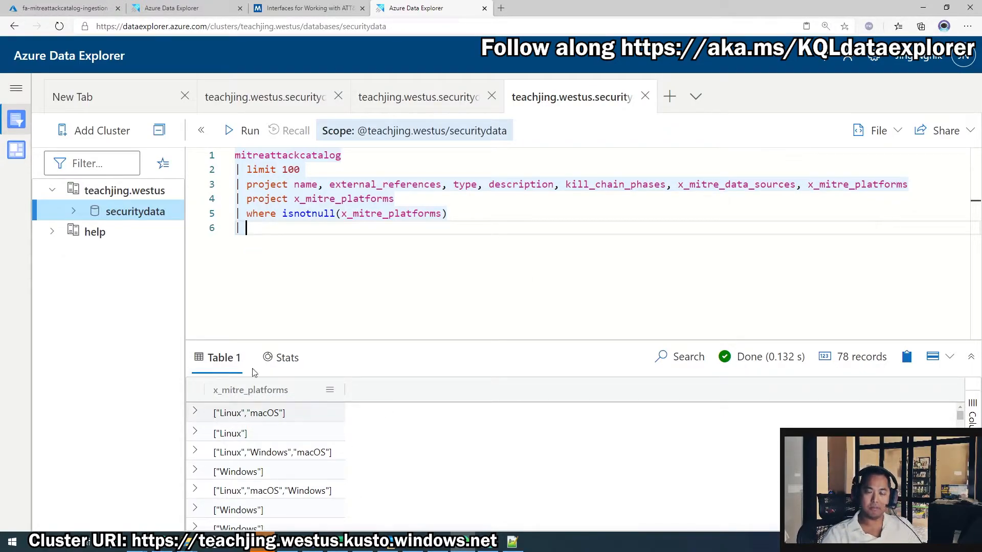
Complete the new last query line as mv-expand x_mitre_platforms and run the query
text(mv)
key(Tab)
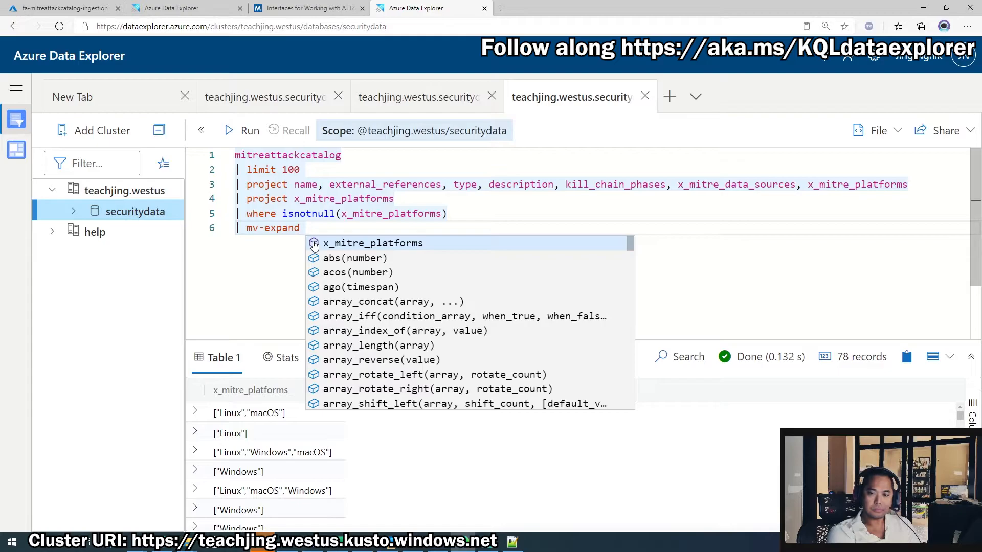
text(x_m)
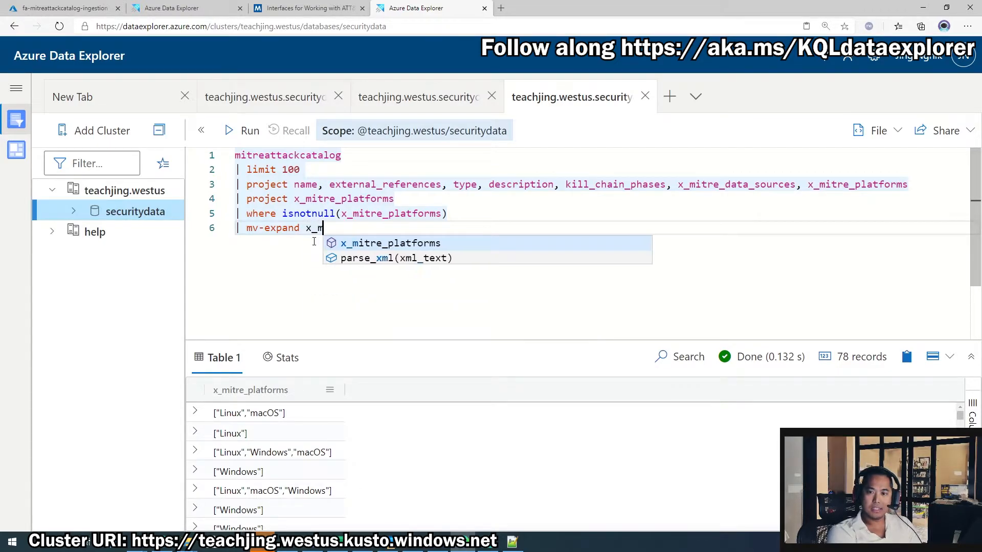
key(Tab)
key(shift+Return)
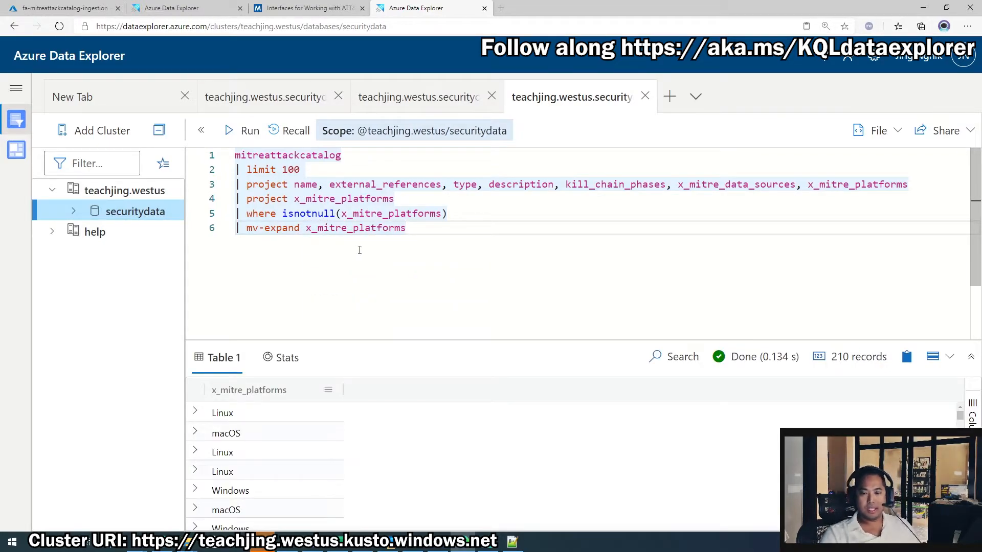
Append a summarize count() by x_mitre_platforms line to the query and run it
key(Return)
text(| summ)
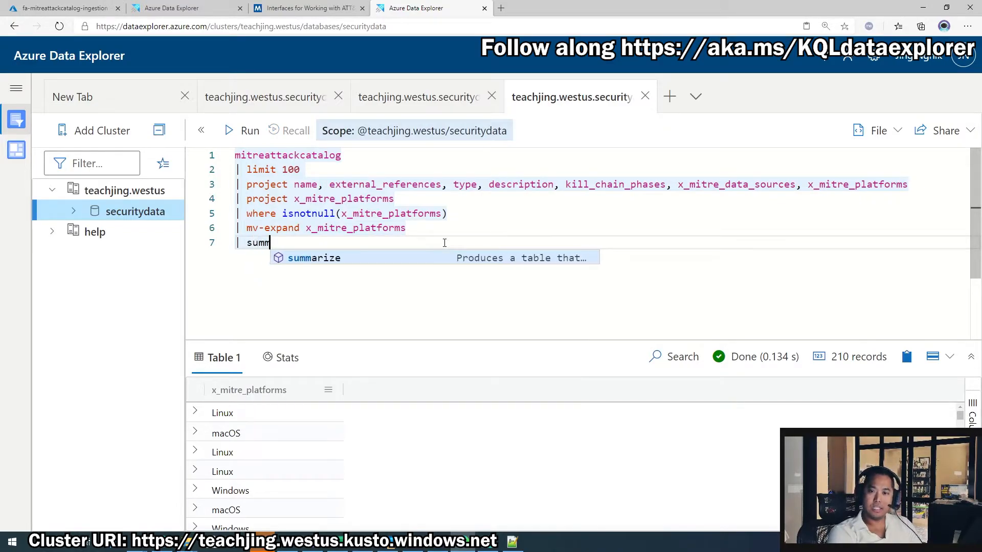
text(arize countb)
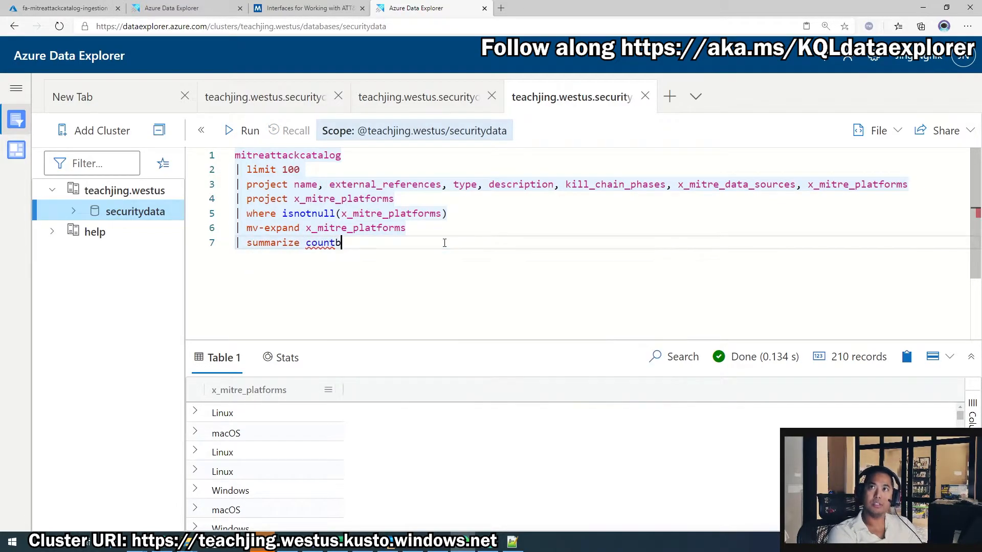
key(BackSpace)
key(BackSpace)
text(() by x_)
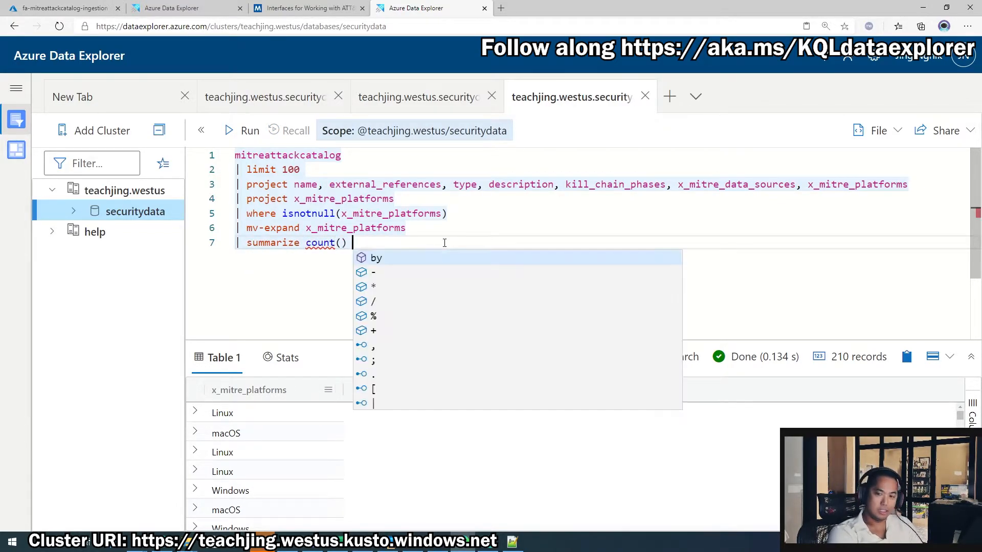
key(Tab)
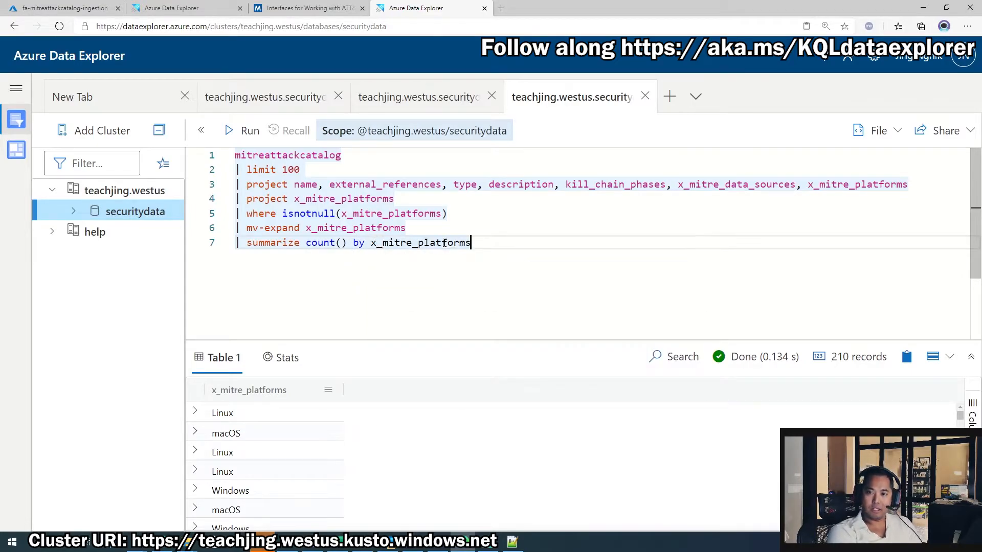
key(shift+Return)
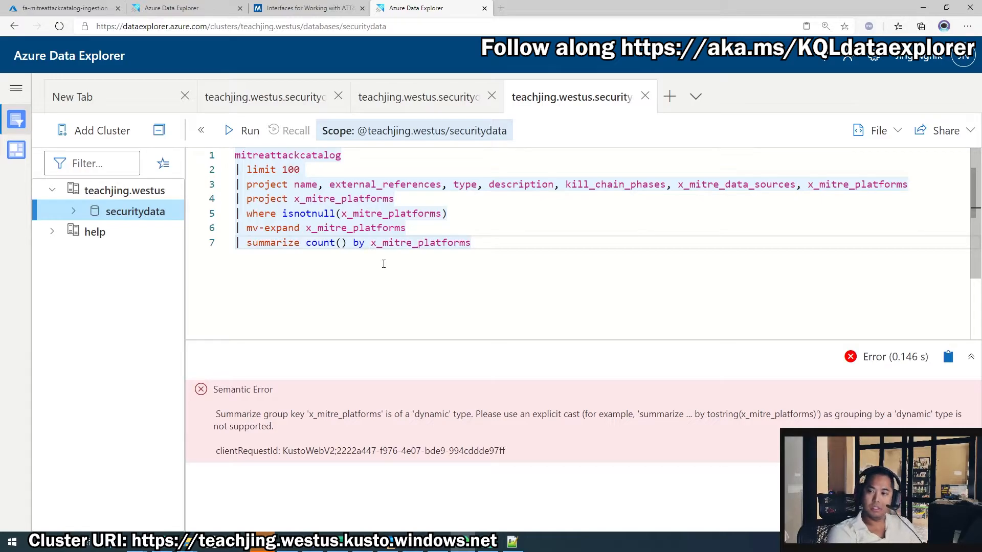
Wrap the summarize group key x_mitre_platforms in tostring() and run the query again
text(tostring()
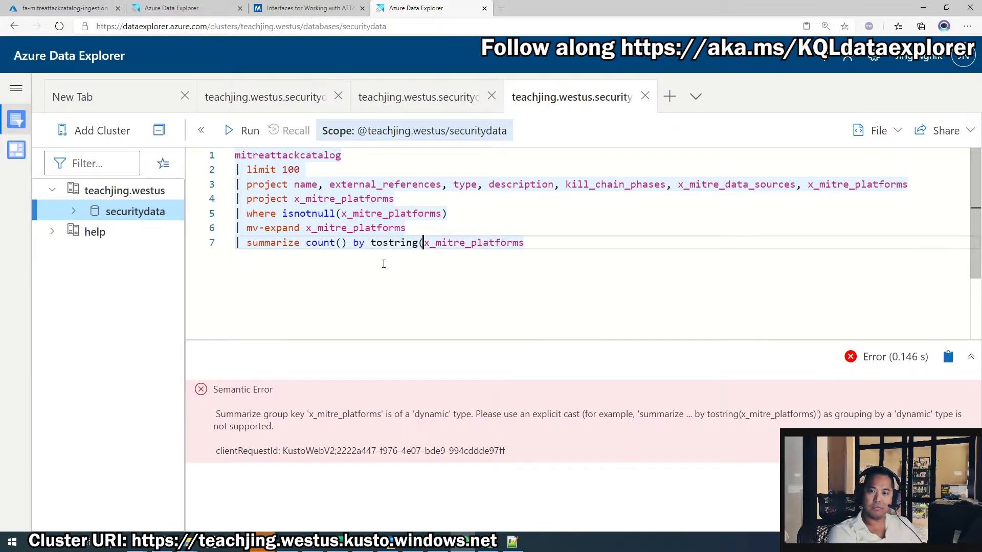
text())
key(shift+Return)
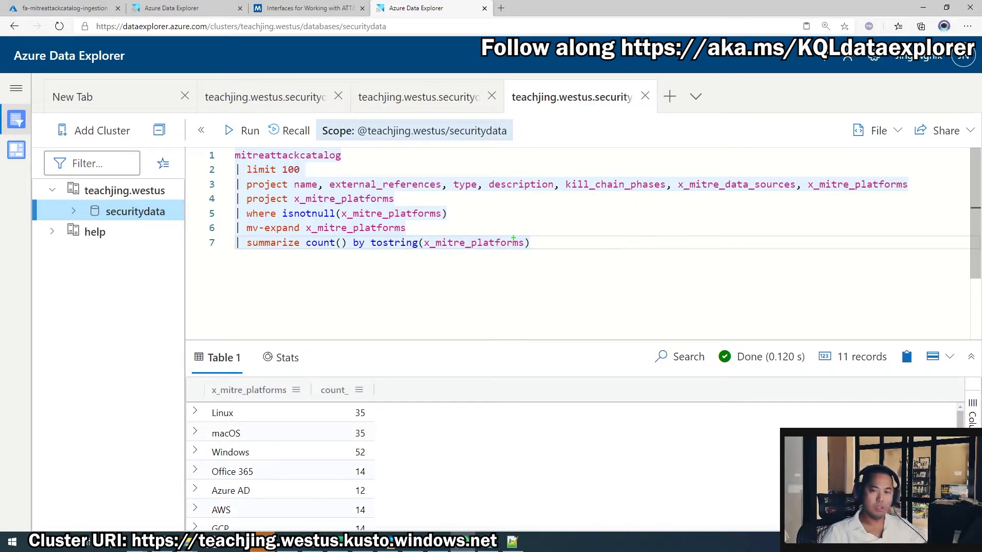
mouse_move(230, 147)
mouse_down()
mouse_move(259, 158)
mouse_move(354, 164)
mouse_up()
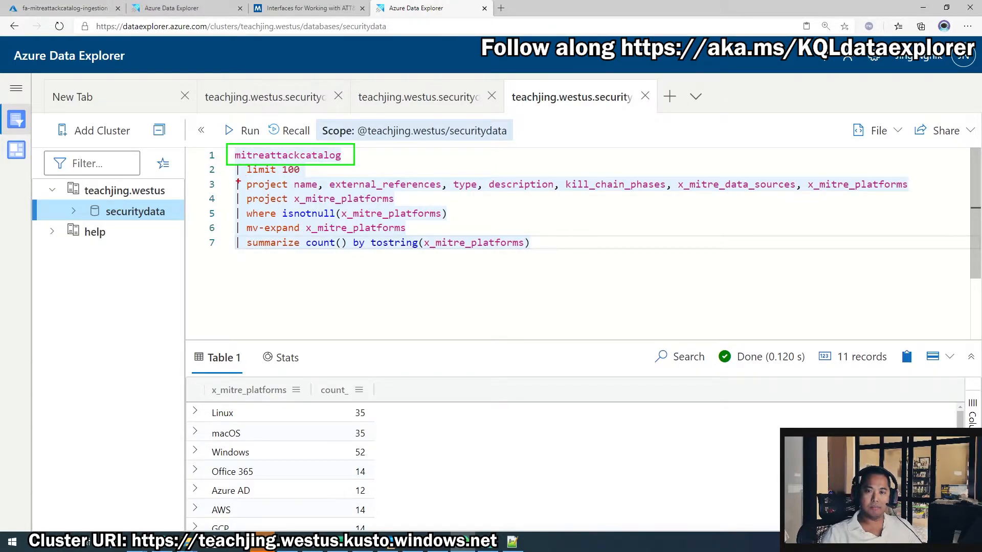
drag(236, 179, 926, 193)
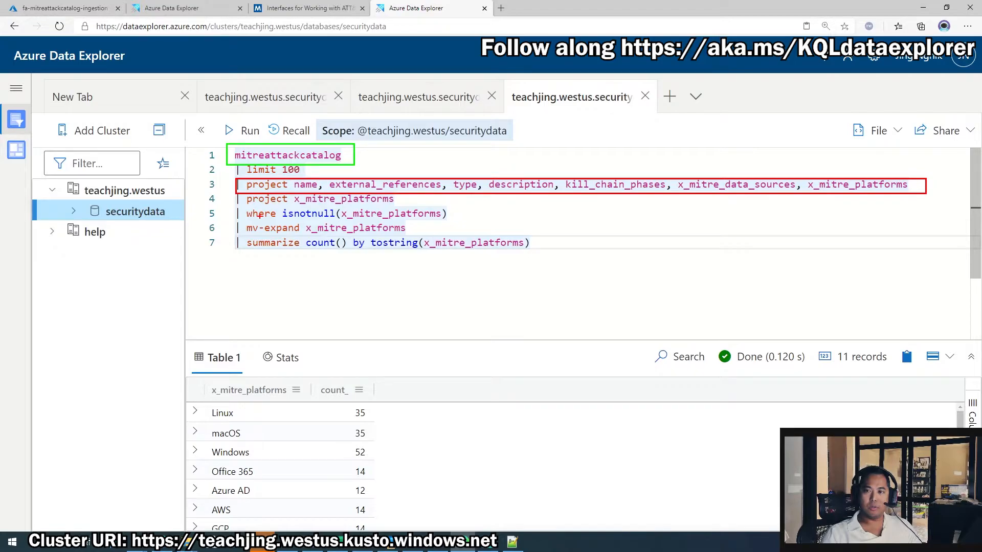
drag(233, 194, 406, 206)
drag(231, 206, 457, 221)
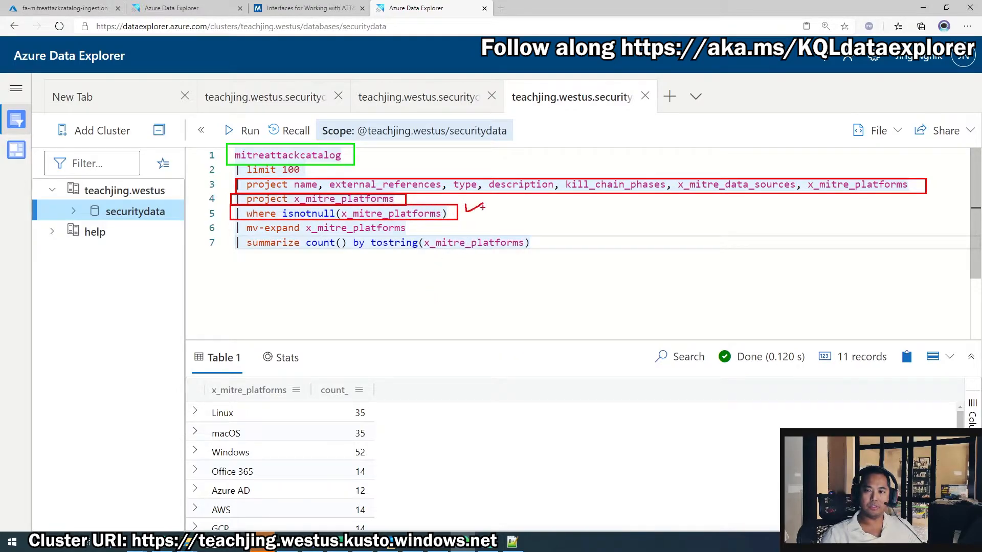
drag(222, 221, 417, 236)
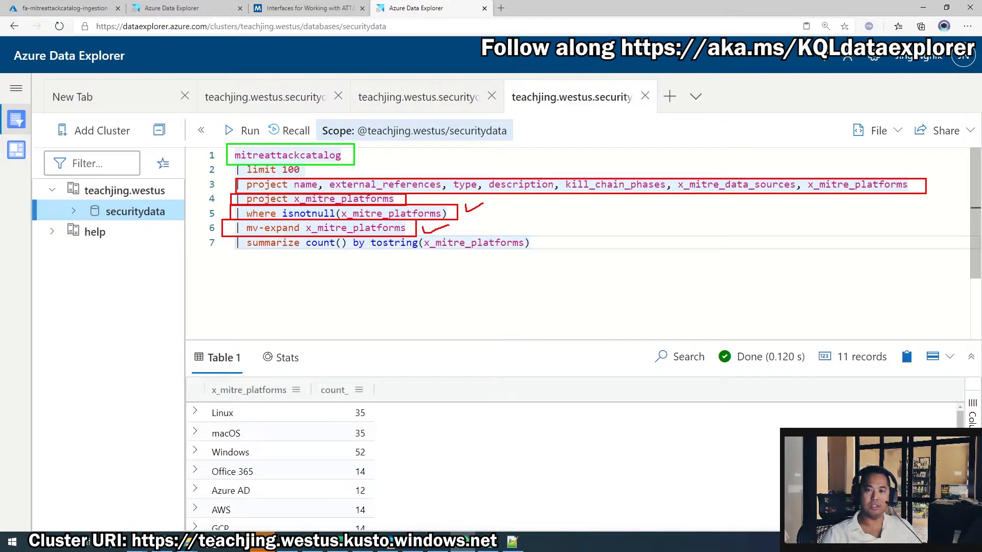
mouse_move(224, 238)
mouse_down()
mouse_move(328, 260)
mouse_move(541, 258)
mouse_up()
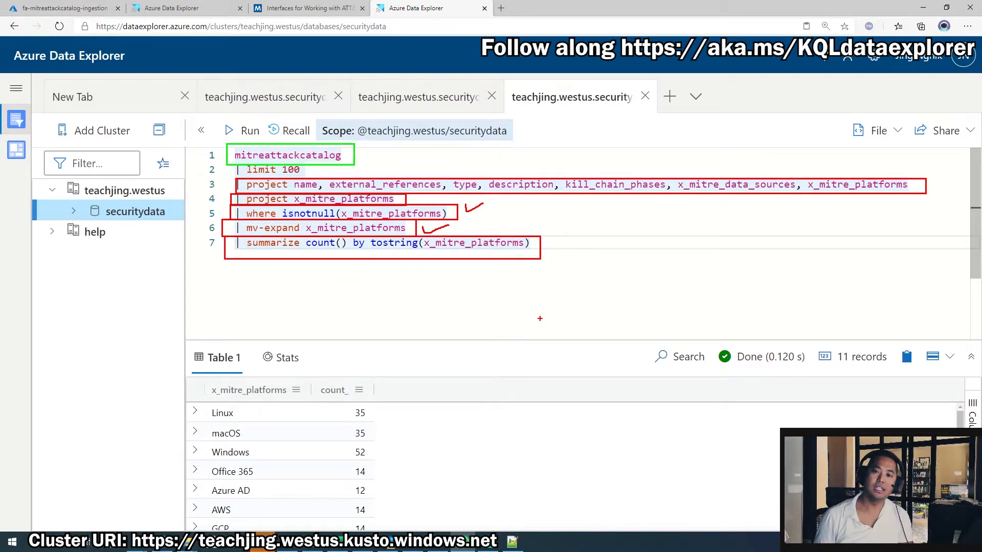
key(Escape)
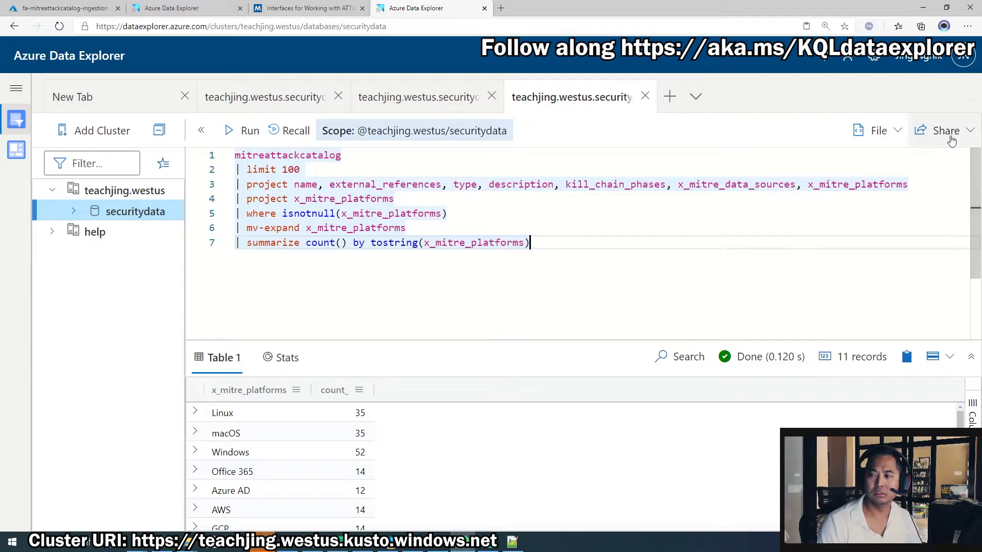
Delete the limit 100 line from the platforms query and select the whole remaining query
click(316, 166)
key(shift+Home)
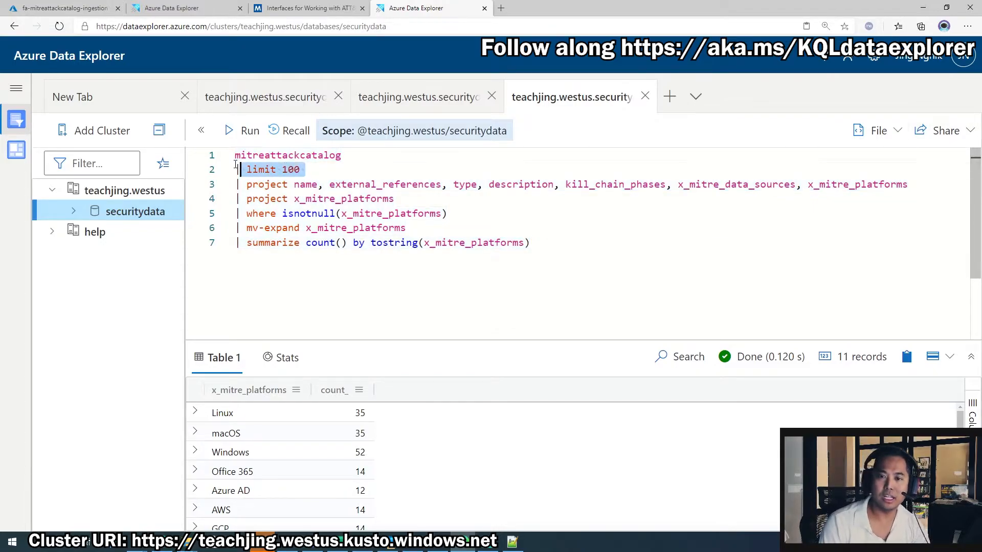
key(BackSpace)
key(BackSpace)
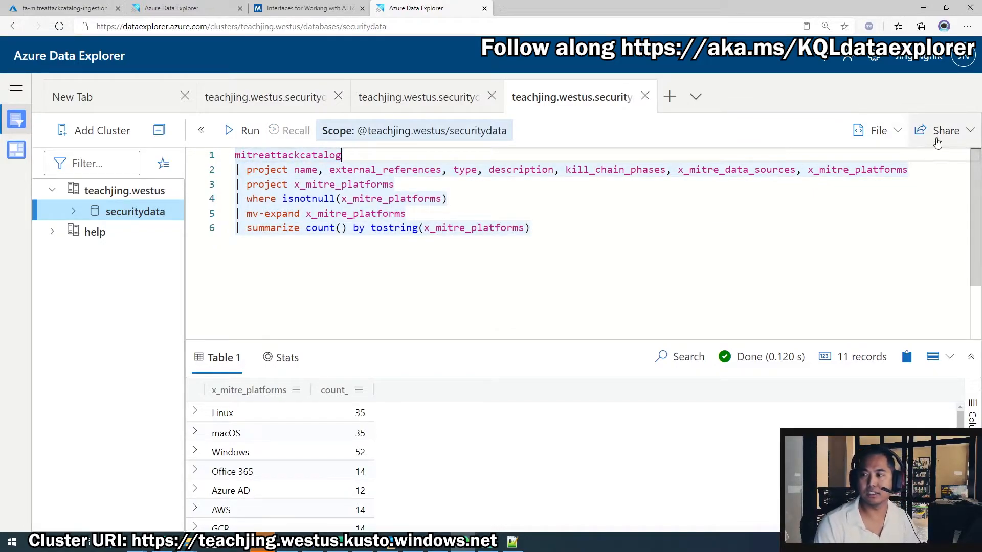
key(ctrl+a)
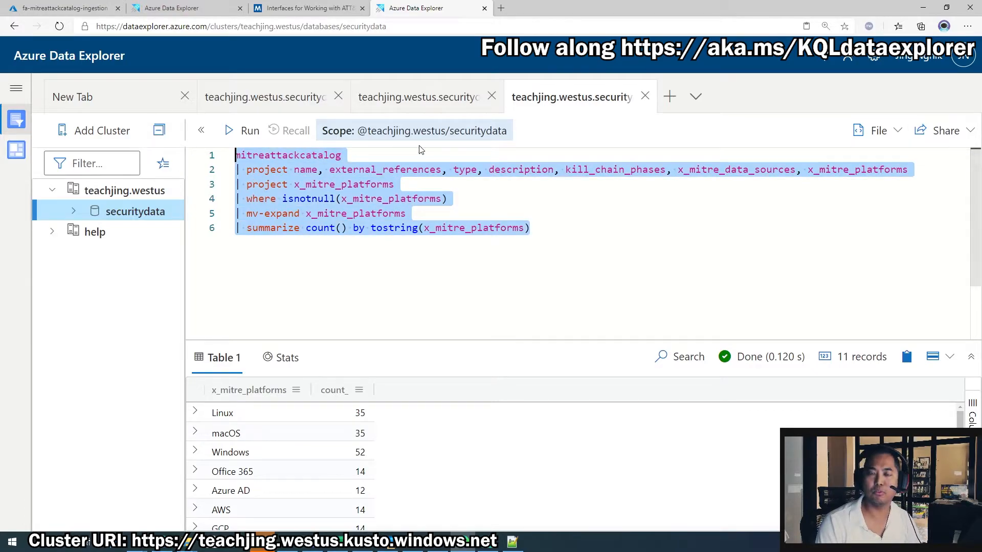
Pin the platforms query to the existing Mitre Dashboard Demo under the query name Platforms, with viewing the dashboard after creation enabled
click(940, 132)
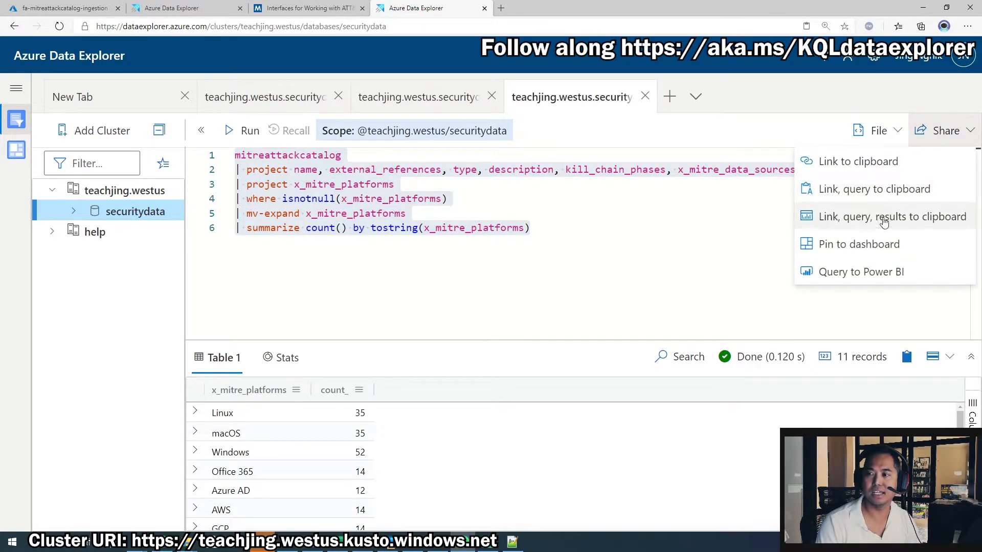
click(874, 246)
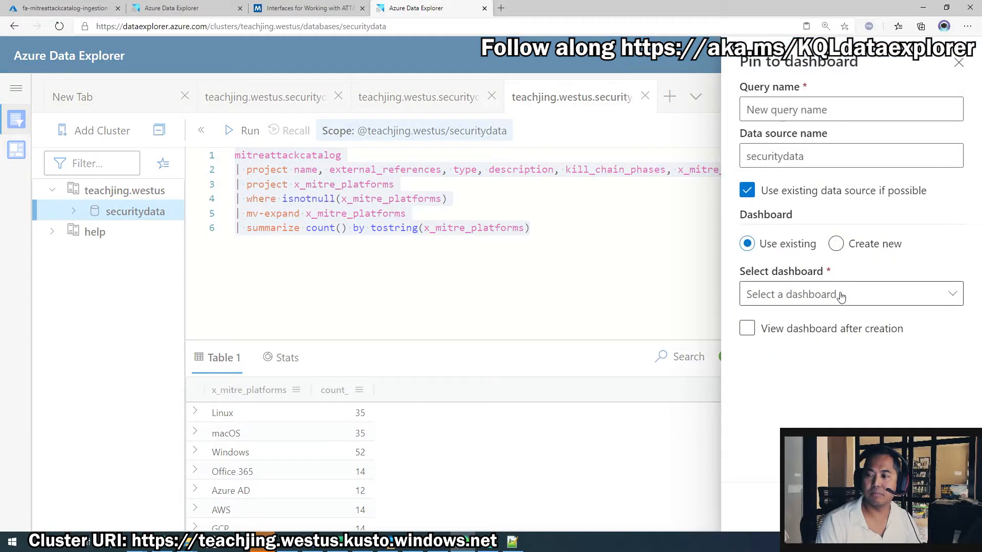
click(831, 106)
text(Platforms)
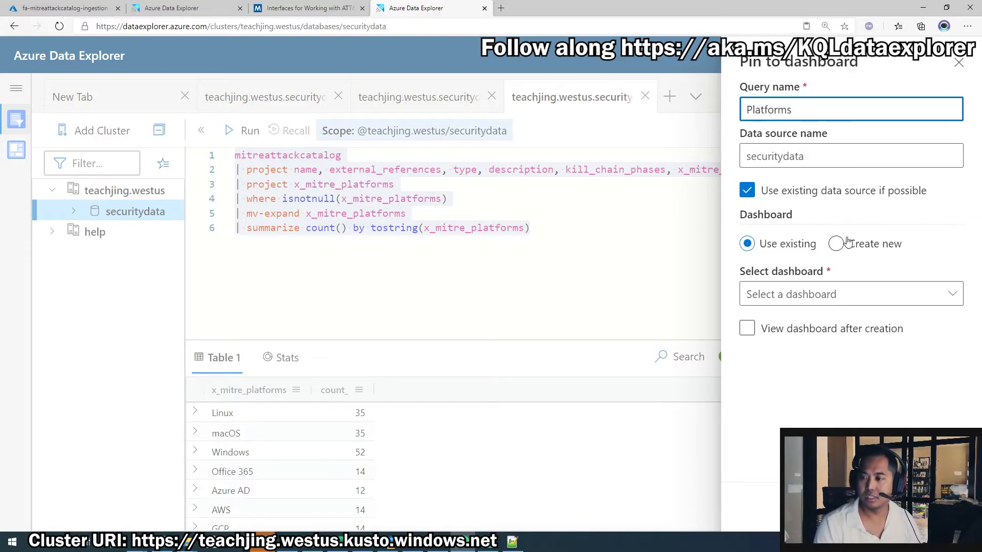
click(826, 293)
click(809, 321)
click(818, 337)
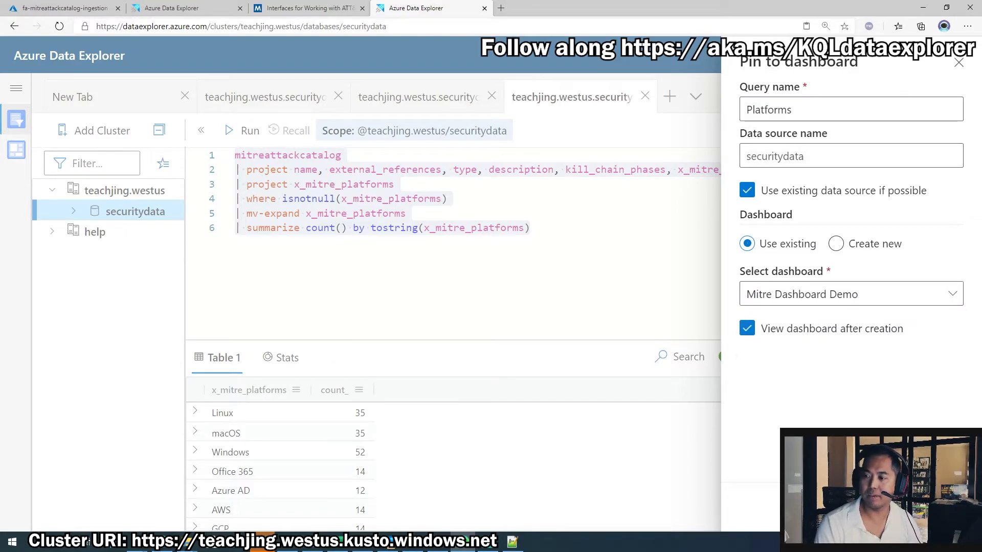
click(882, 507)
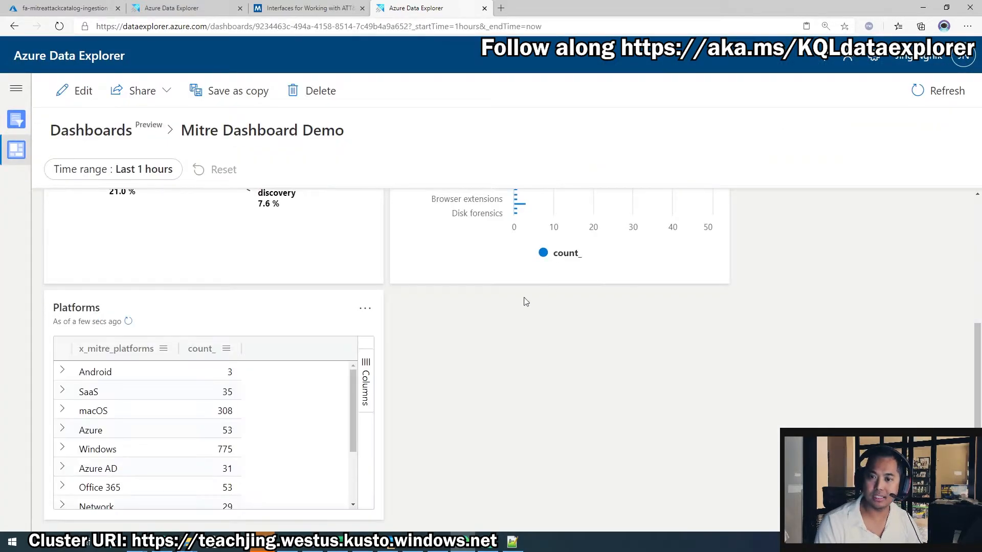
Remove the second line from the Kill Chain Phase tile's query, then apply the change and save the dashboard
scroll(566, 351, up, 5)
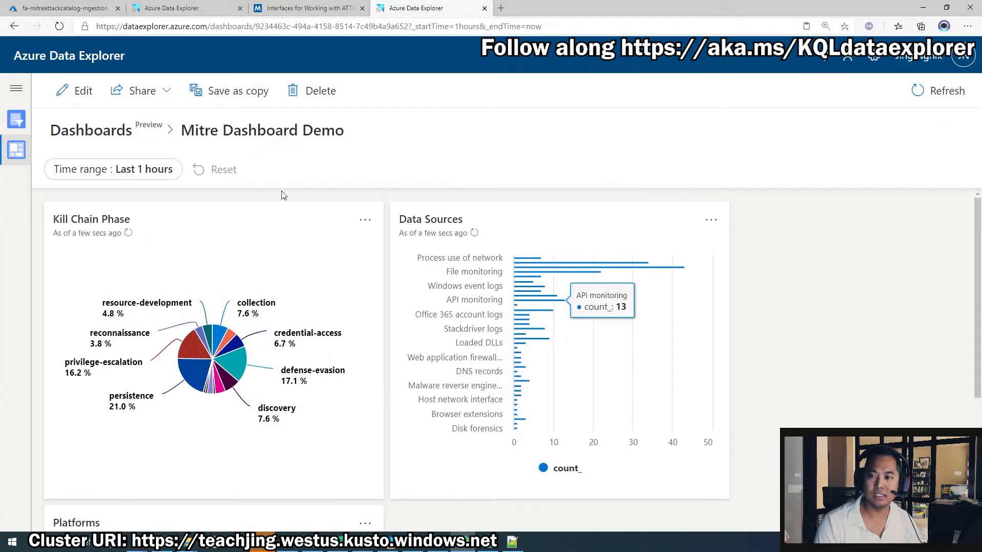
click(82, 91)
click(365, 220)
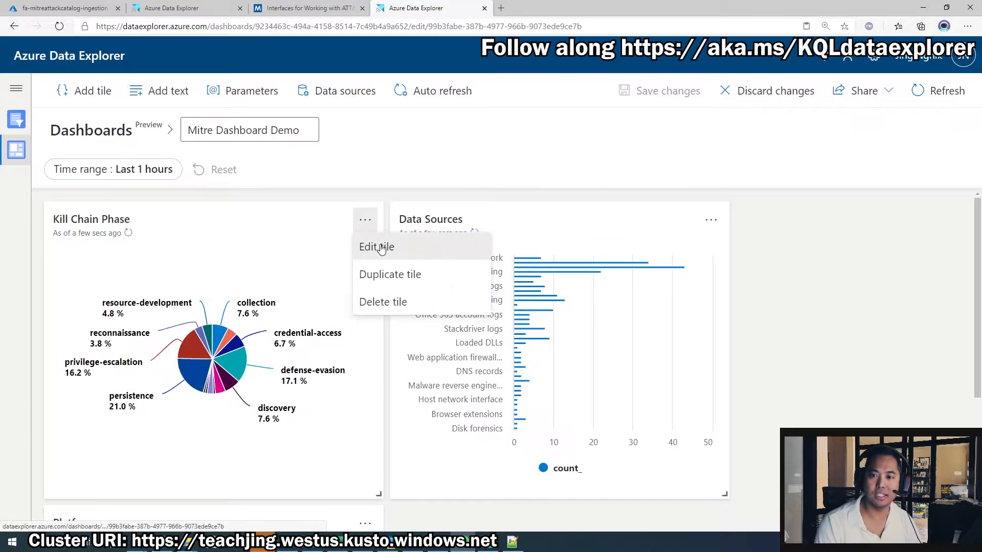
click(381, 247)
drag(82, 252, 254, 256)
key(BackSpace)
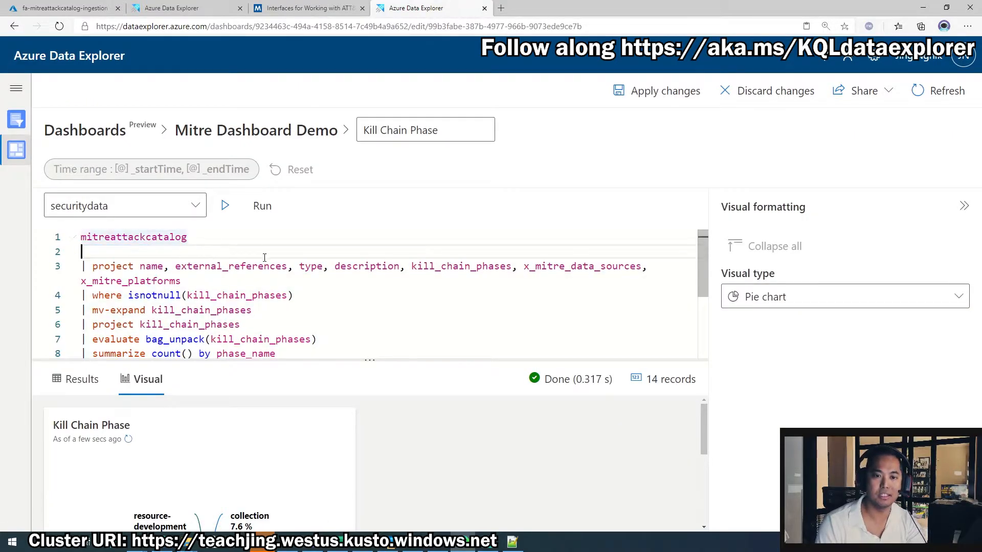
key(BackSpace)
click(660, 90)
click(665, 91)
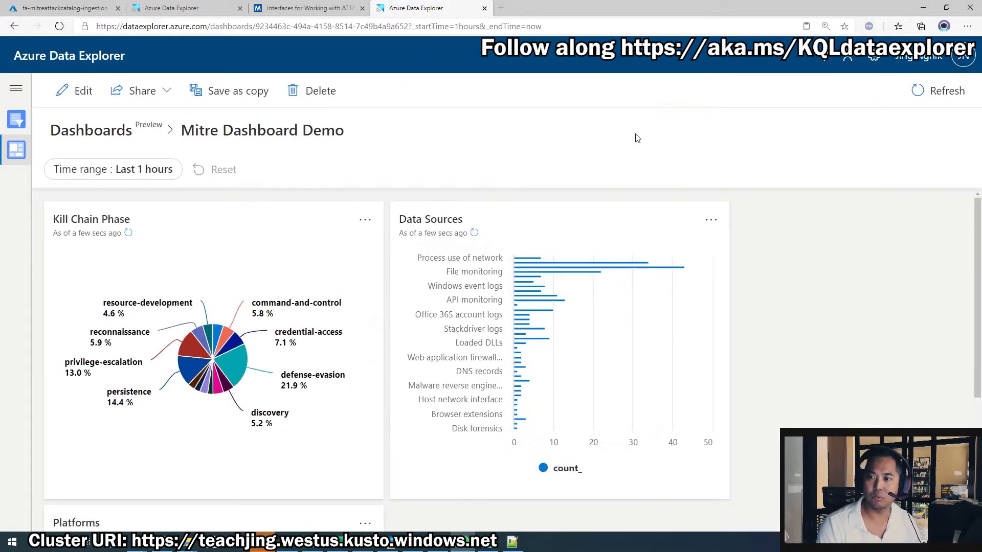
Delete the "| limit 100" line from the Data Sources tile's query, then apply the change and save the dashboard
click(710, 220)
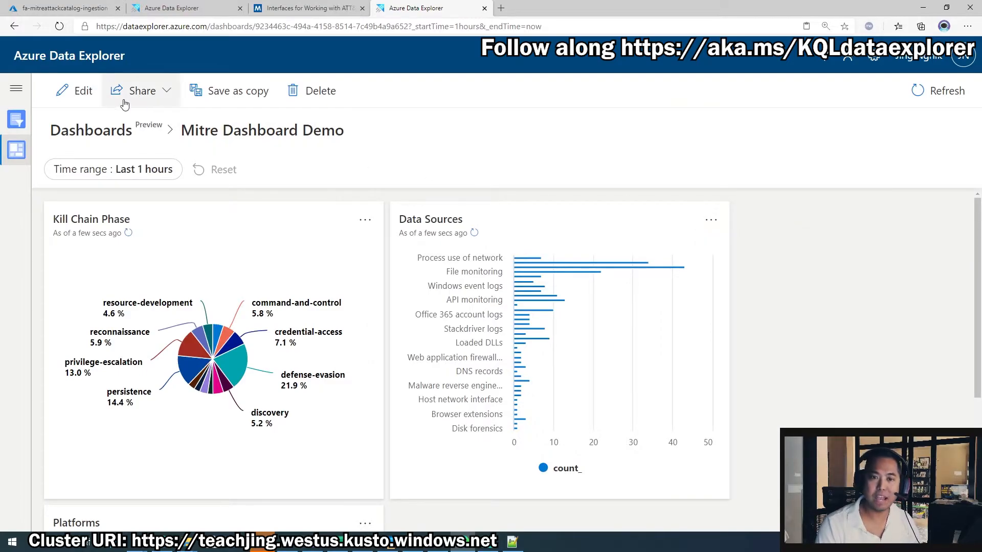
click(75, 90)
click(711, 221)
click(724, 246)
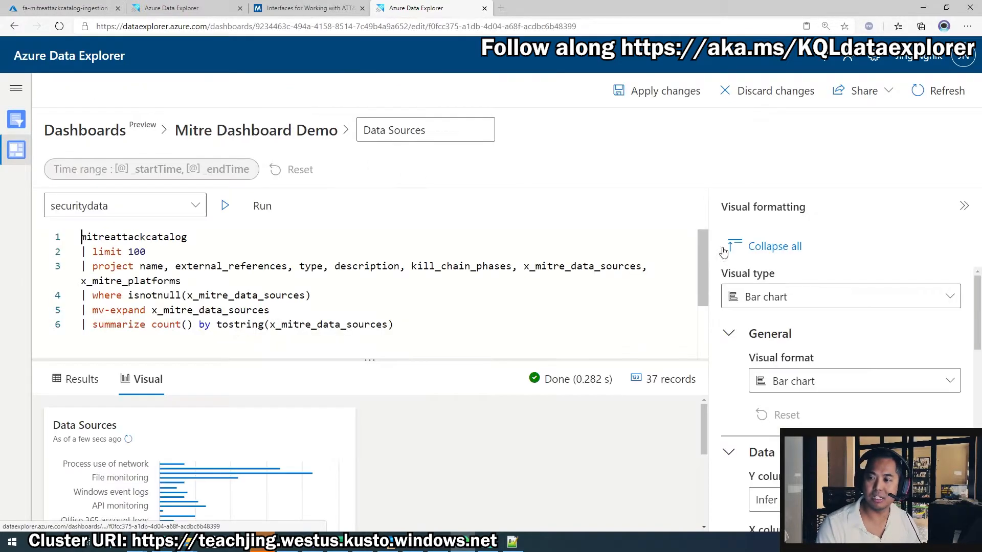
drag(148, 252, 81, 251)
key(BackSpace)
key(BackSpace)
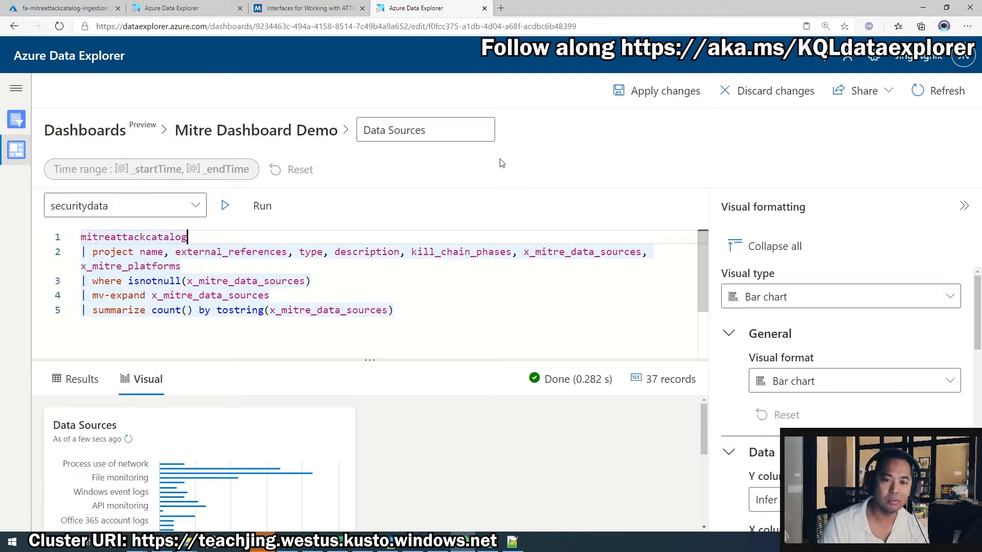
click(664, 90)
click(659, 91)
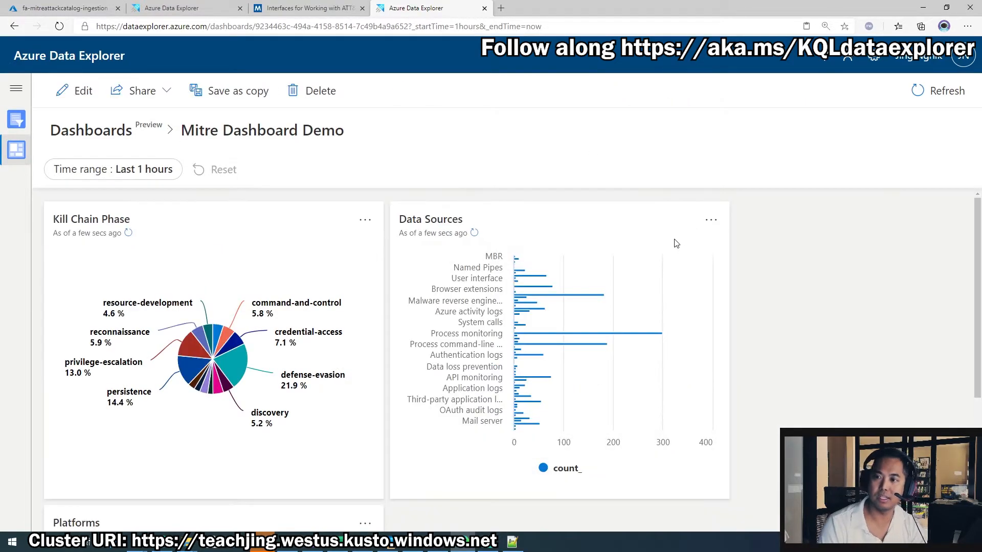
Change the Platforms tile's visual type to Column chart, then apply the change and save the dashboard
scroll(537, 375, down, 4)
click(361, 311)
click(425, 300)
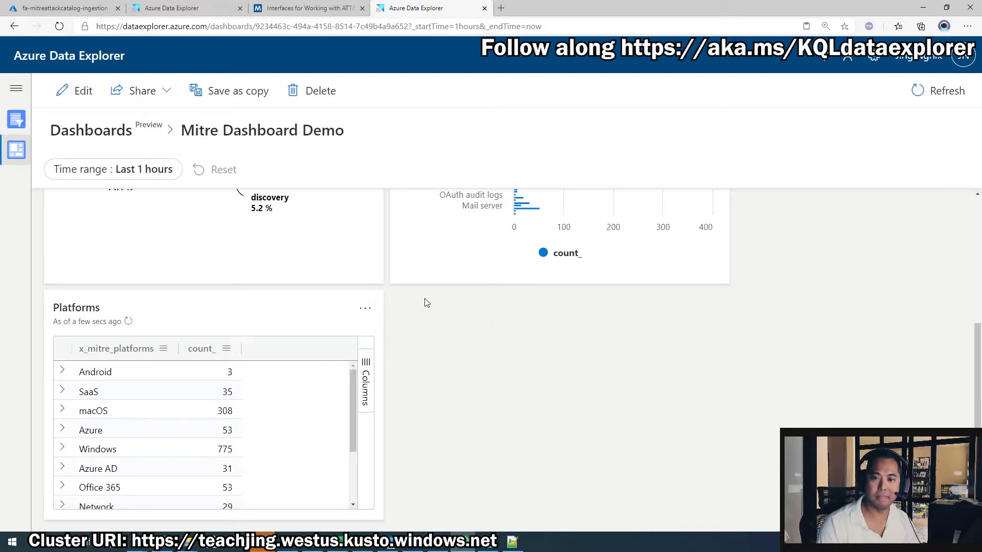
click(83, 91)
click(364, 309)
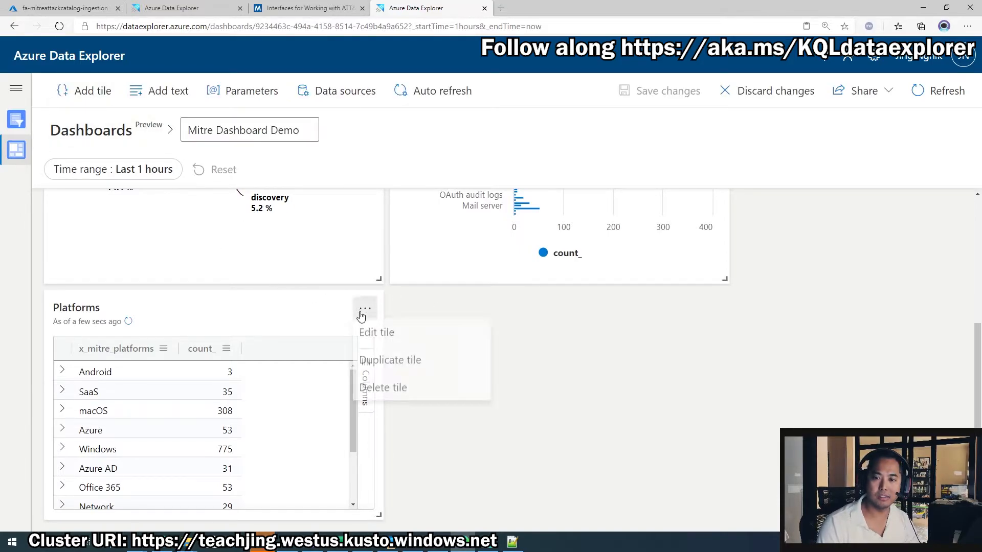
click(380, 337)
click(804, 299)
click(675, 264)
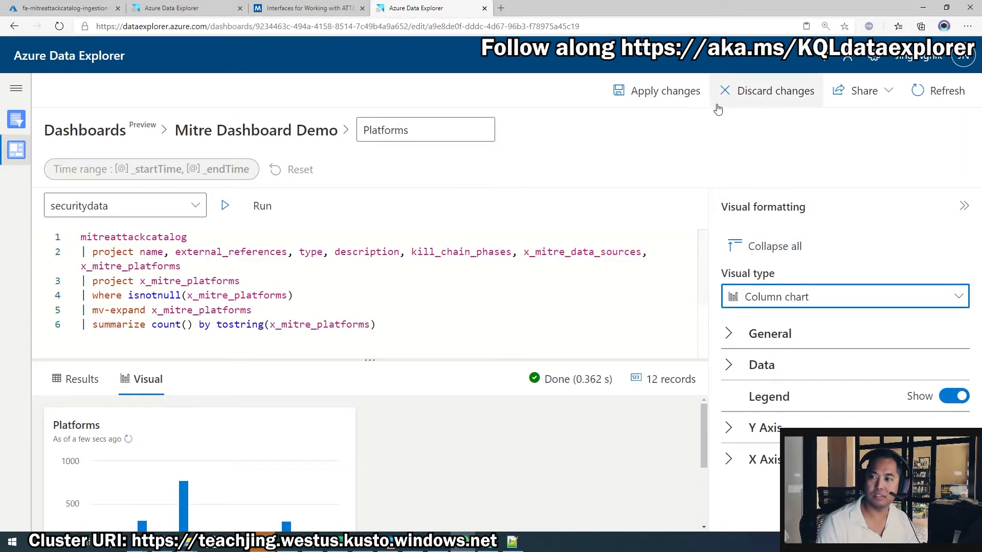
click(674, 102)
click(674, 103)
Rearrange the dashboard so a narrowed Platforms tile sits between the Kill Chain Phase and Data Sources tiles in one row
scroll(662, 336, up, 5)
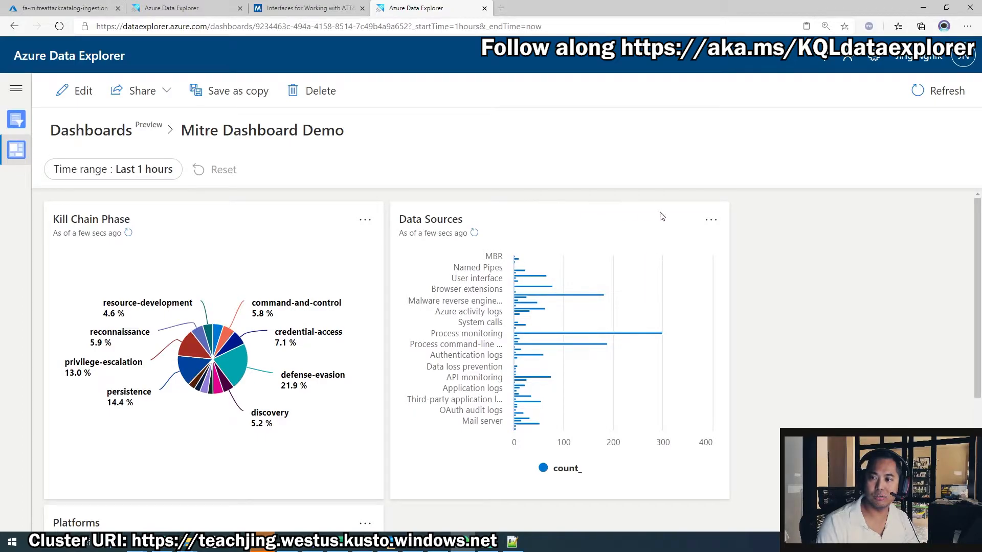
click(83, 101)
drag(529, 209, 772, 271)
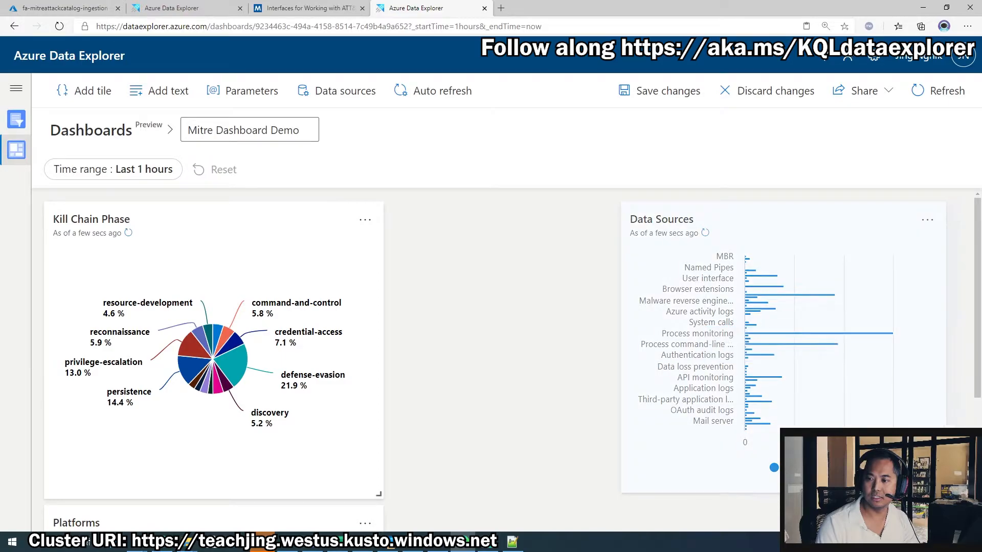
scroll(293, 375, down, 4)
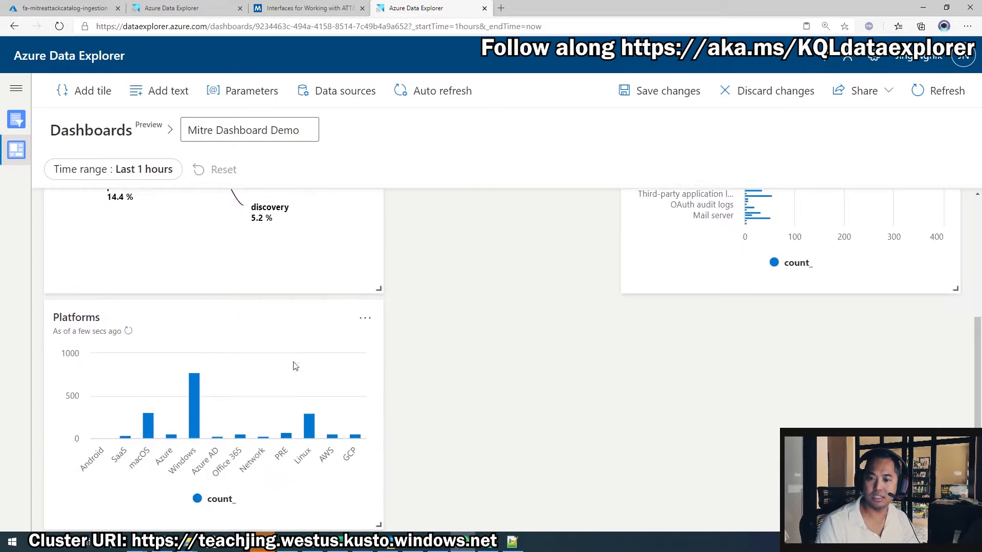
drag(379, 525, 272, 523)
drag(189, 311, 409, 312)
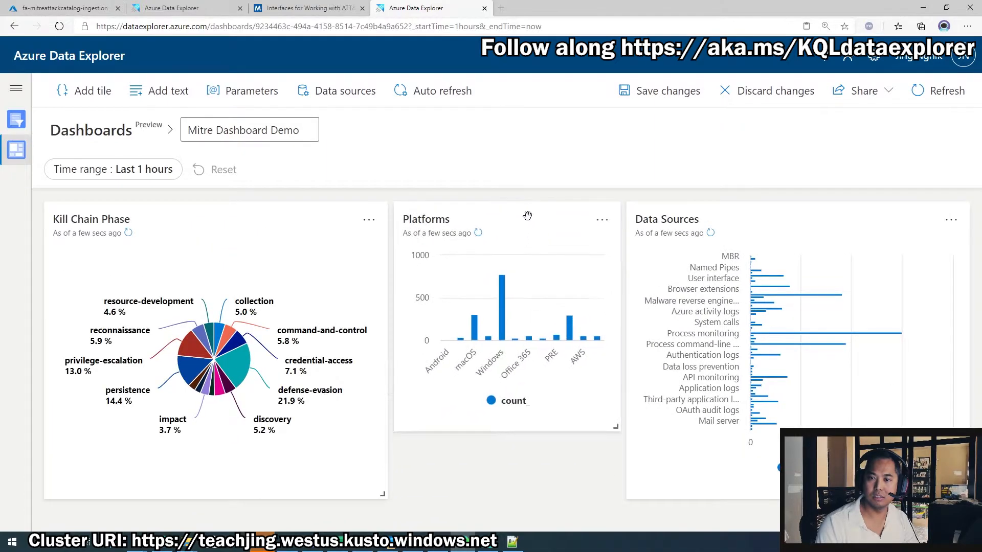
Resize and align the Kill Chain Phase, Platforms and Data Sources tiles to equal width and height without gaps, and save the dashboard
drag(383, 492, 359, 483)
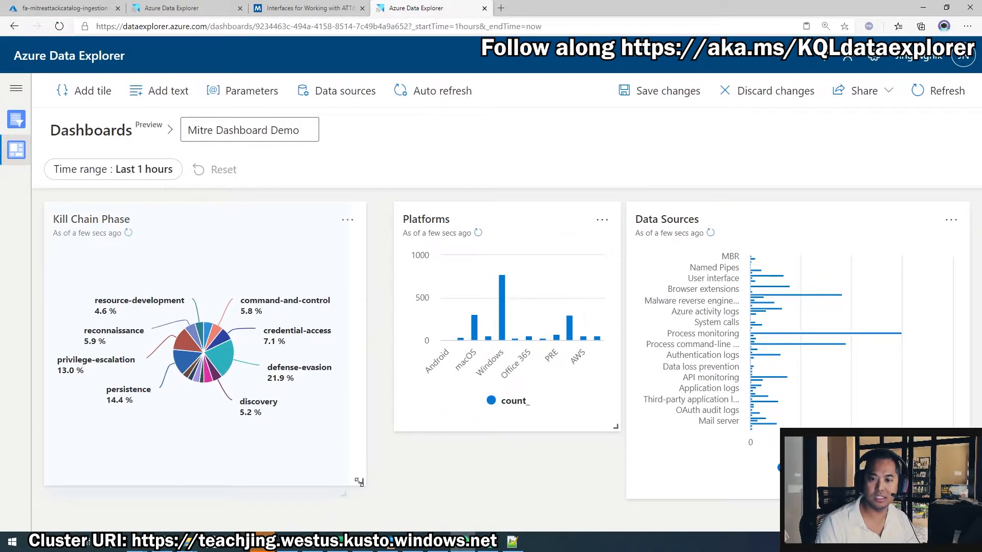
drag(616, 426, 616, 494)
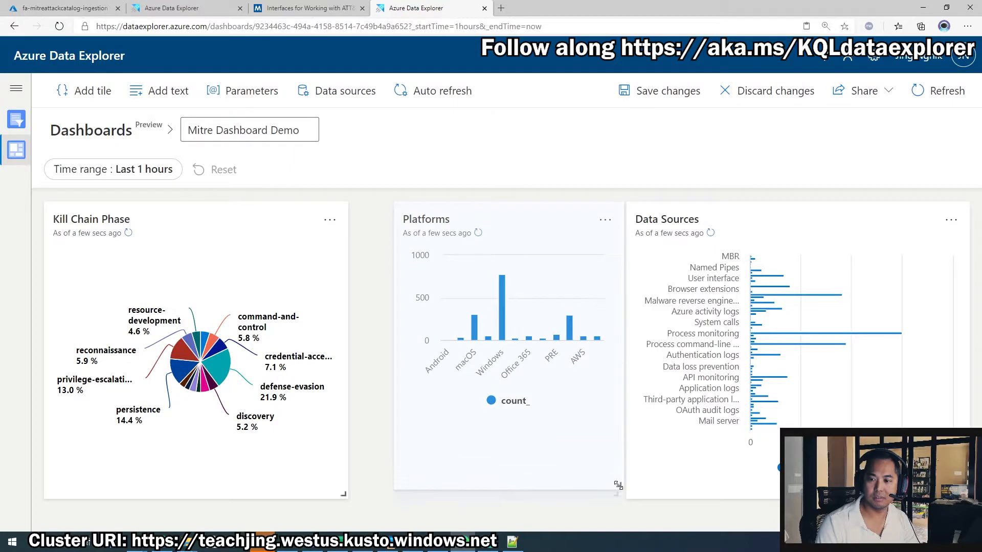
drag(493, 221, 459, 218)
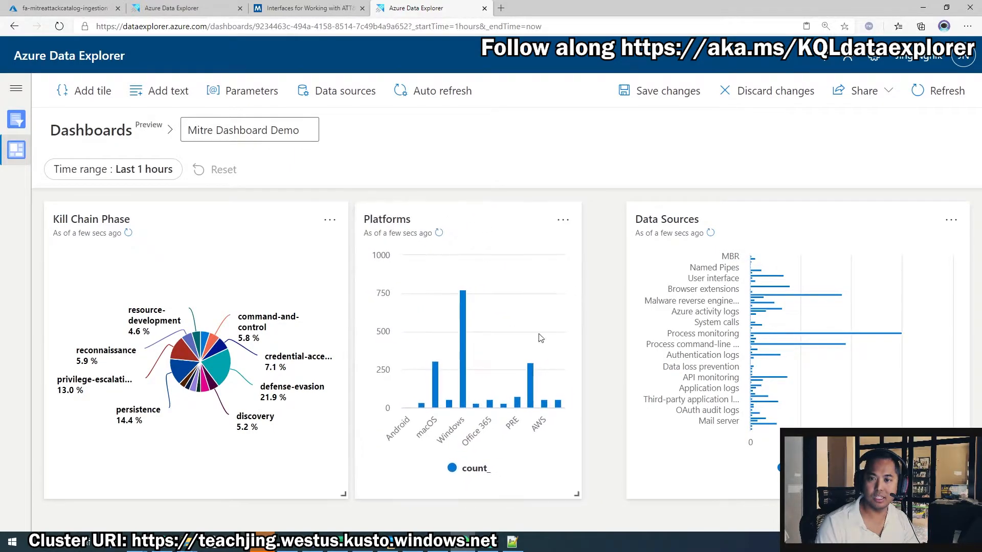
drag(581, 496, 619, 494)
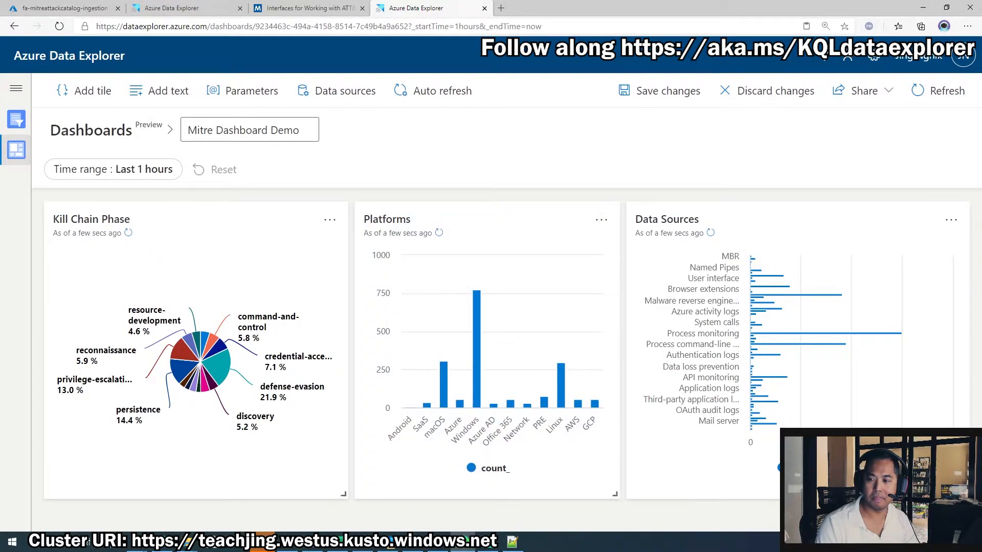
drag(968, 495, 929, 495)
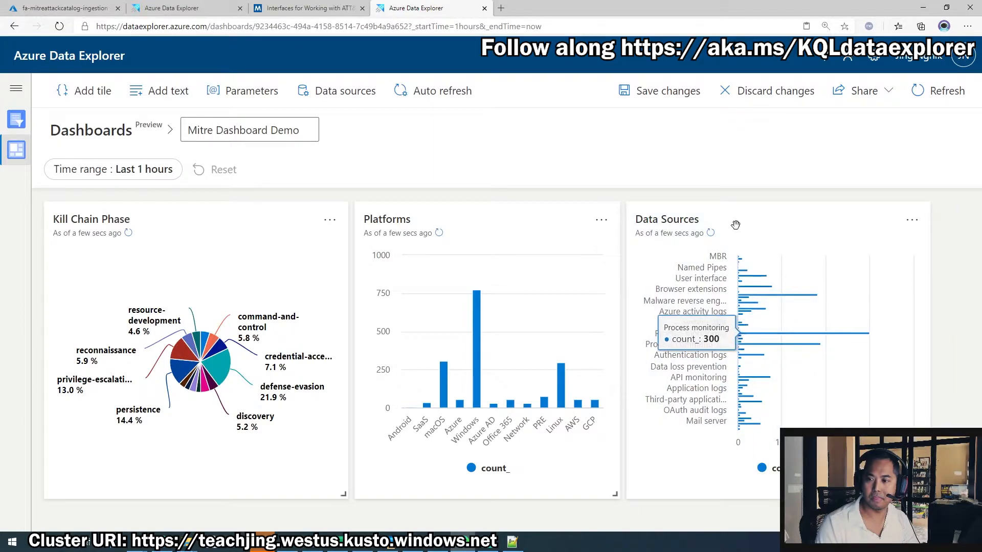
drag(745, 213, 783, 213)
drag(615, 494, 652, 506)
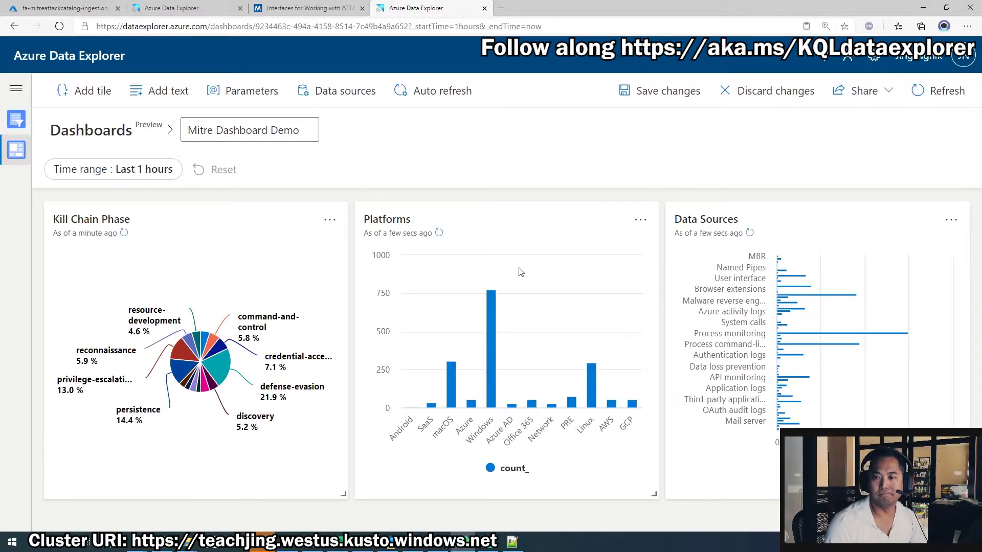
click(45, 136)
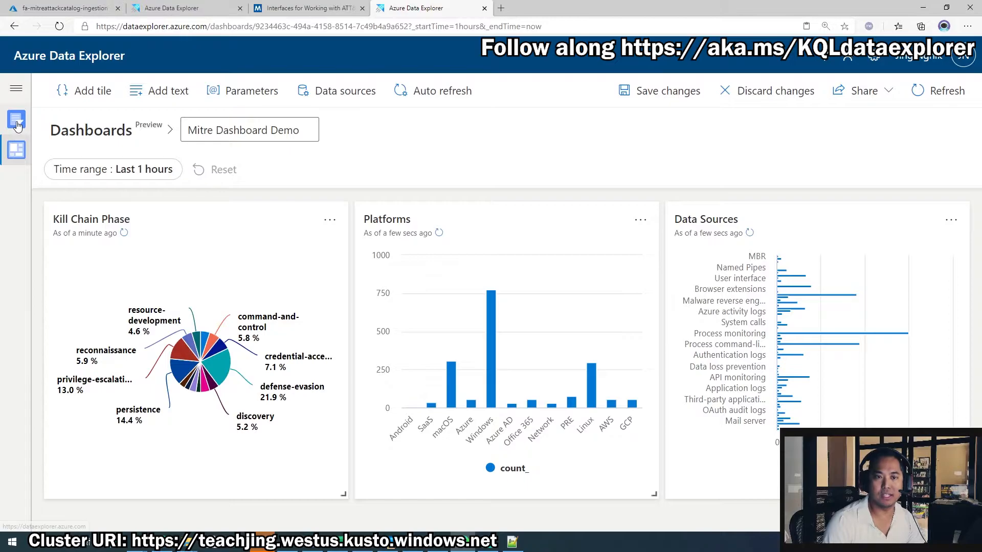
click(627, 95)
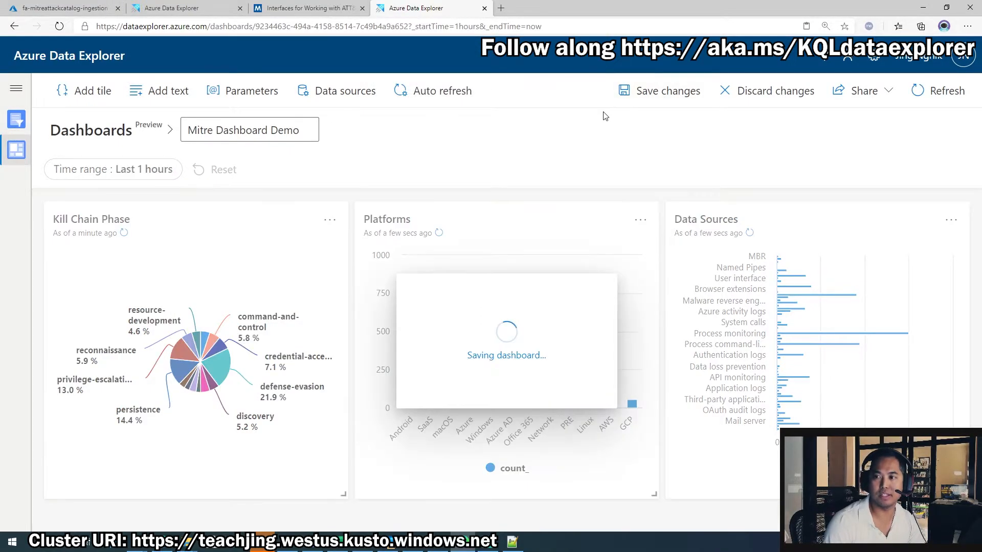
Return to the query editor and enter the six-line mitreattackcatalog platforms query in a new query tab
click(17, 123)
click(527, 228)
click(669, 97)
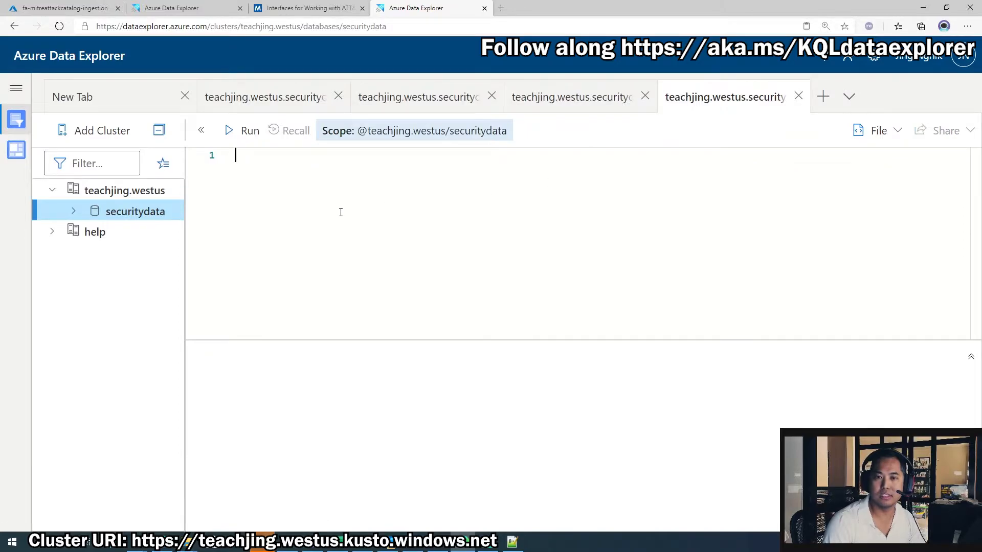
text(mitreattackcatalog | project name, external_references, type, description, kill_chain_phases, x_mitre_data_sources, x_mitre_platforms | project x_mitre_platforms | where isnotnull(x_mitre_platforms) | mv-expand x_mitre_platforms | summarize count() by tostring(x_mitre_platforms))
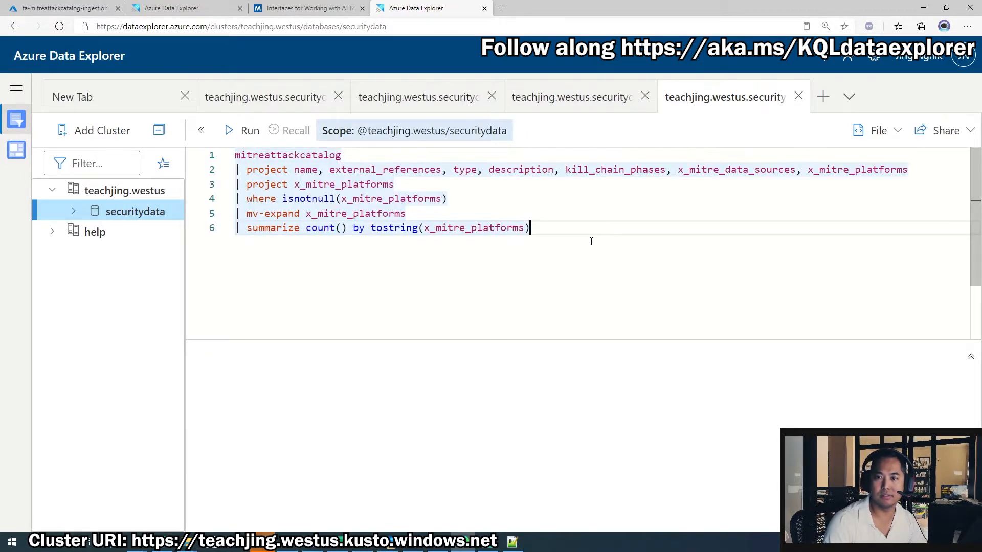
Cut the query down to mitreattackcatalog and its first project line, and run it
drag(584, 244, 222, 190)
key(BackSpace)
key(BackSpace)
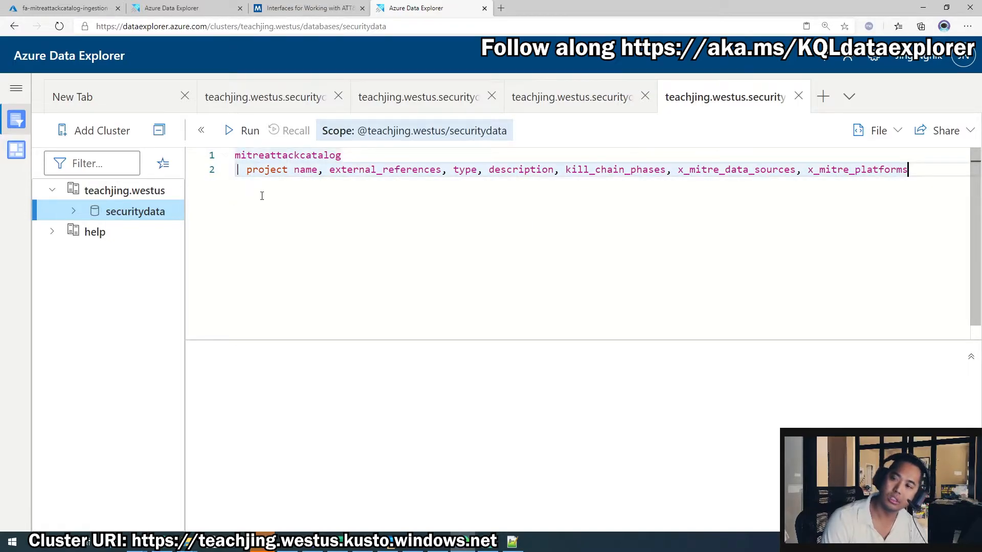
key(shift+Return)
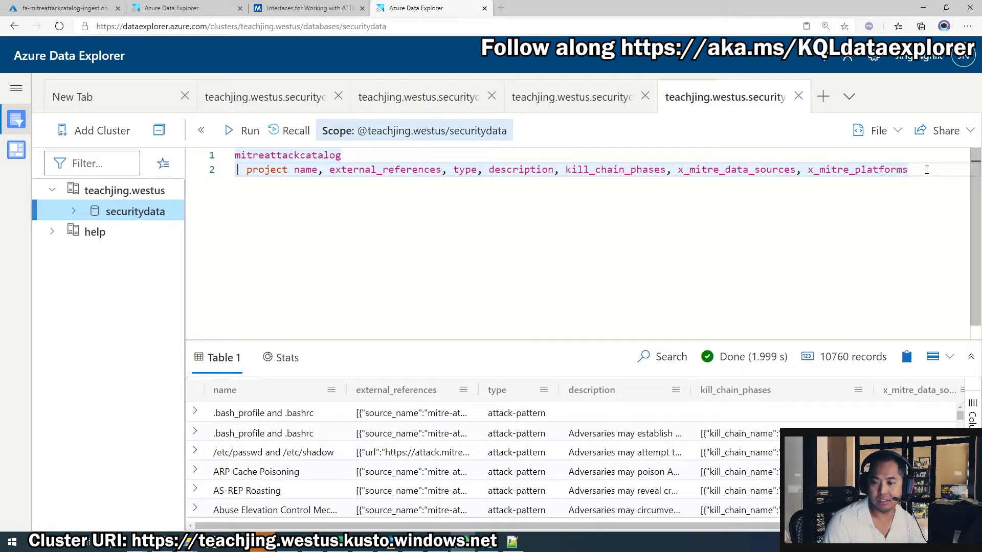
Add a third query line projecting only name and description, and run the query
key(Return)
text(| projec)
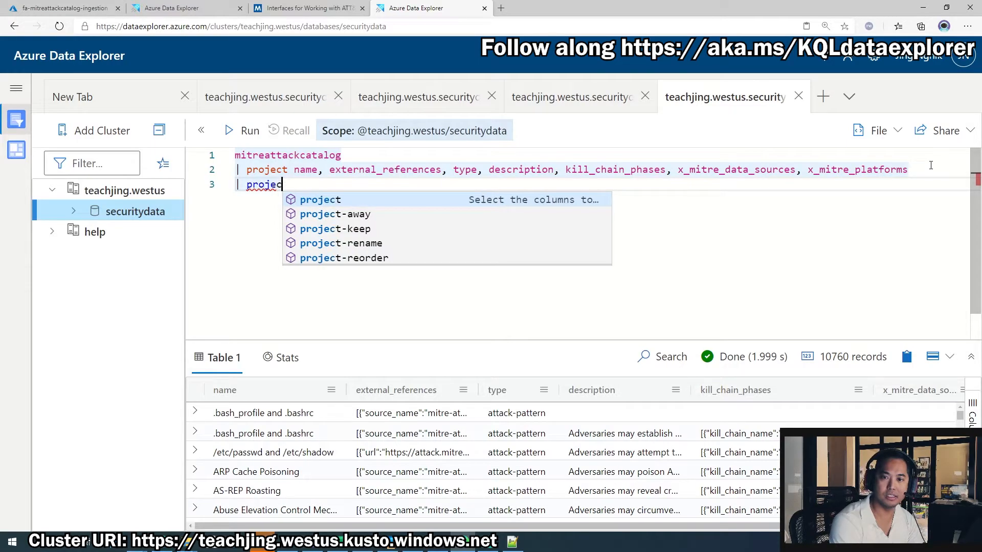
text(t name, description)
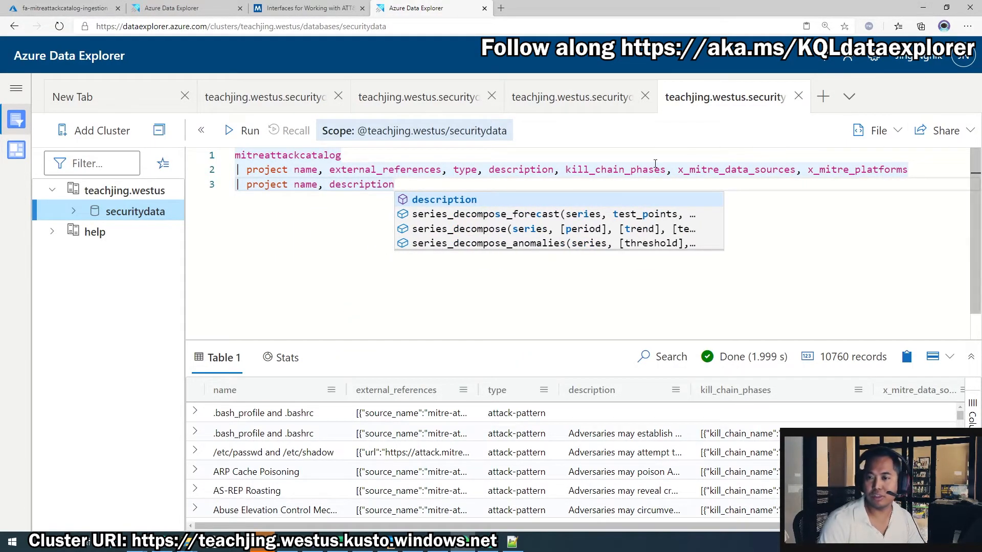
click(635, 176)
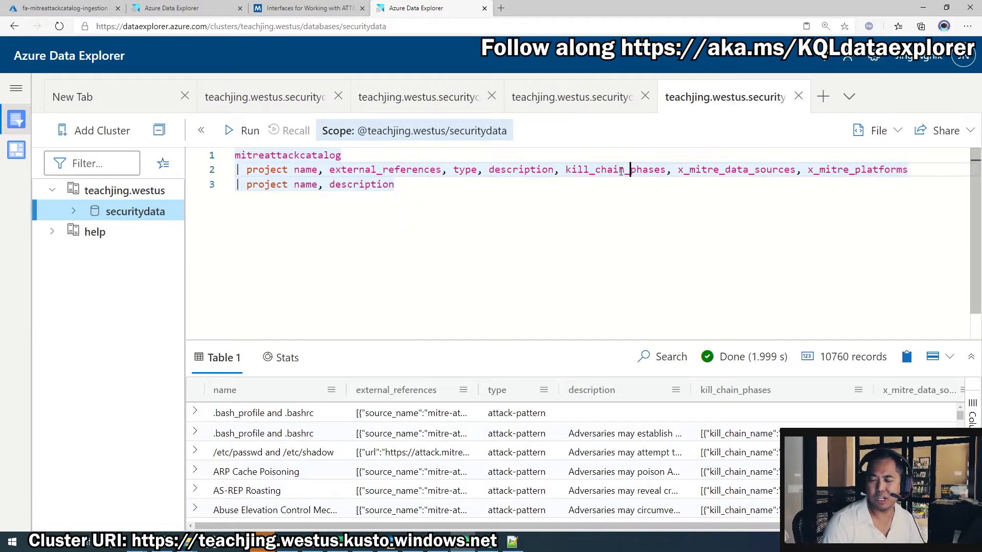
click(399, 187)
key(shift+Return)
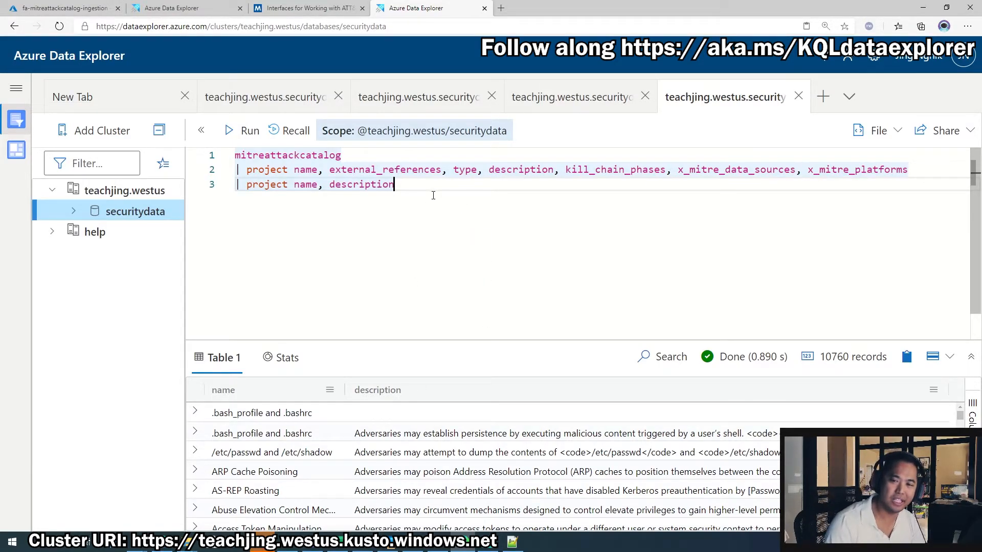
Try excluding records without a description using where isnotnull(description), run the query and inspect the first result row
key(Return)
text(| wh)
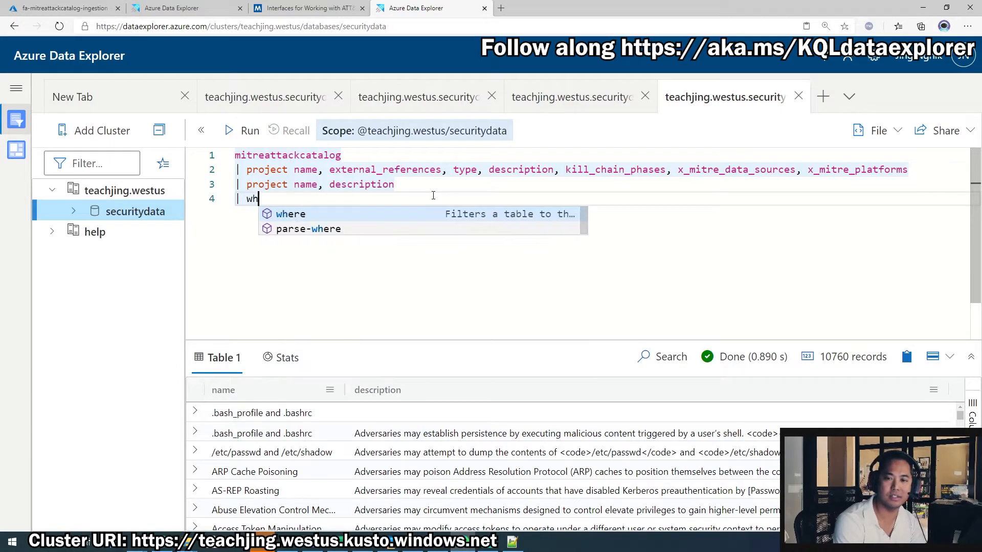
text(ere descrit)
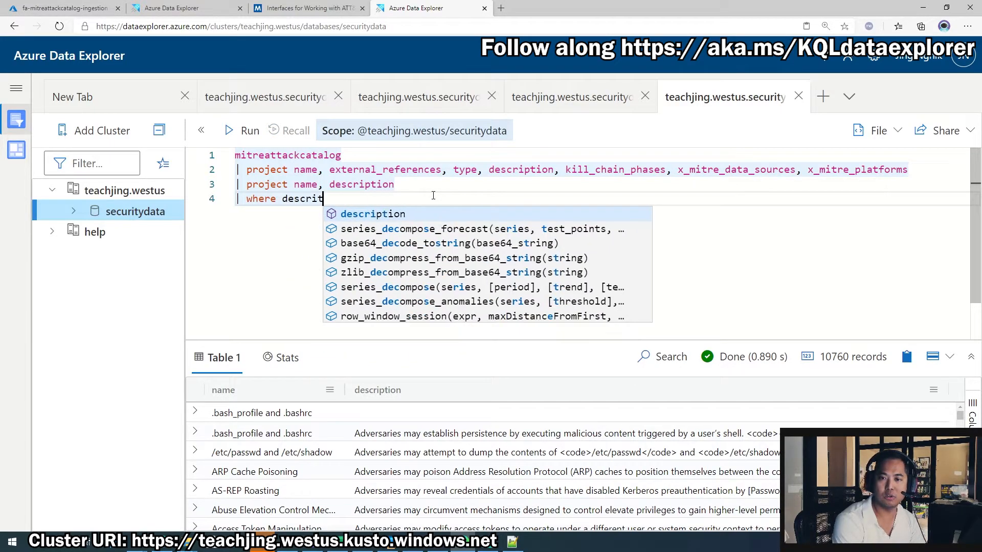
text(ption)
key(Escape)
key(BackSpace)
key(BackSpace)
key(BackSpace)
key(BackSpace)
key(BackSpace)
key(BackSpace)
key(BackSpace)
key(BackSpace)
key(BackSpace)
key(BackSpace)
key(BackSpace)
key(BackSpace)
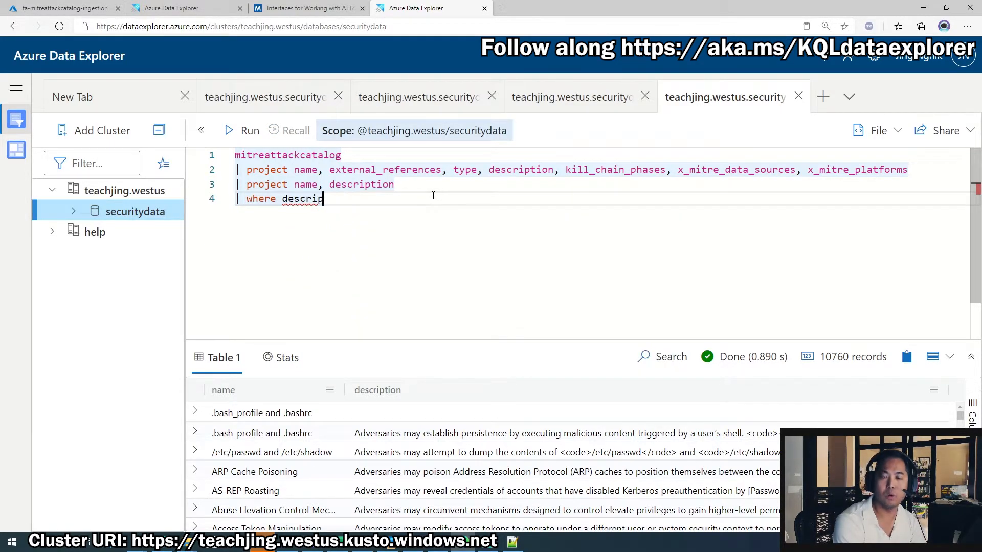
text(isnotnul)
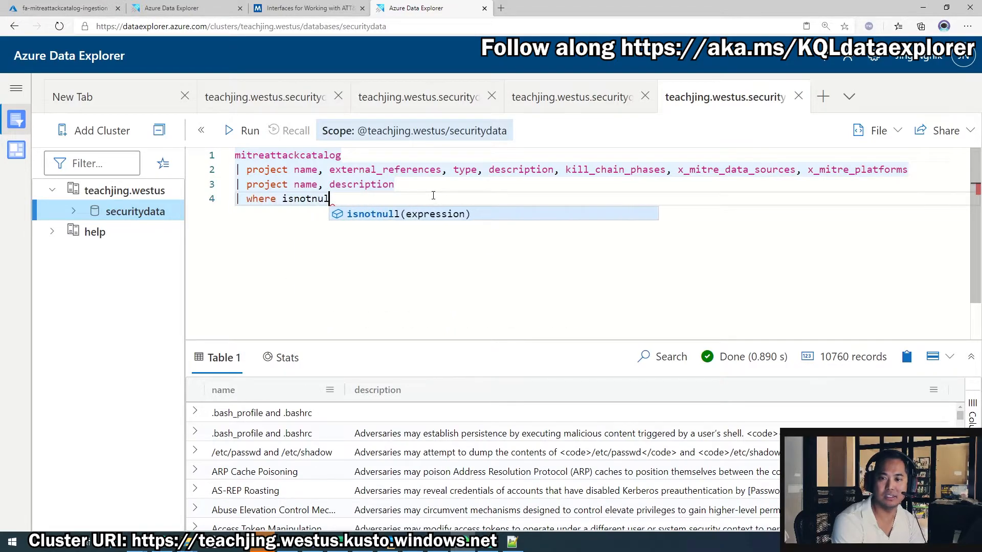
text(l(description))
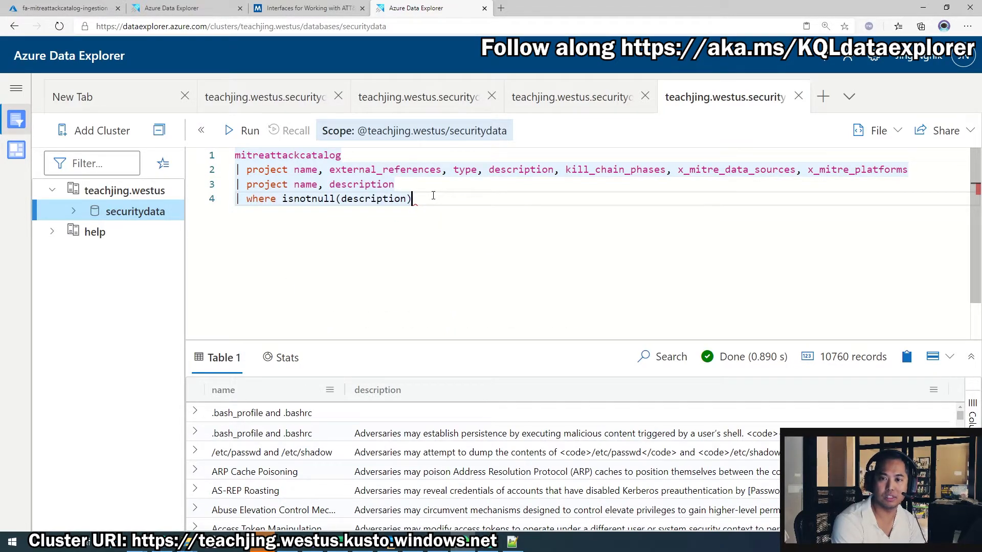
key(shift+Return)
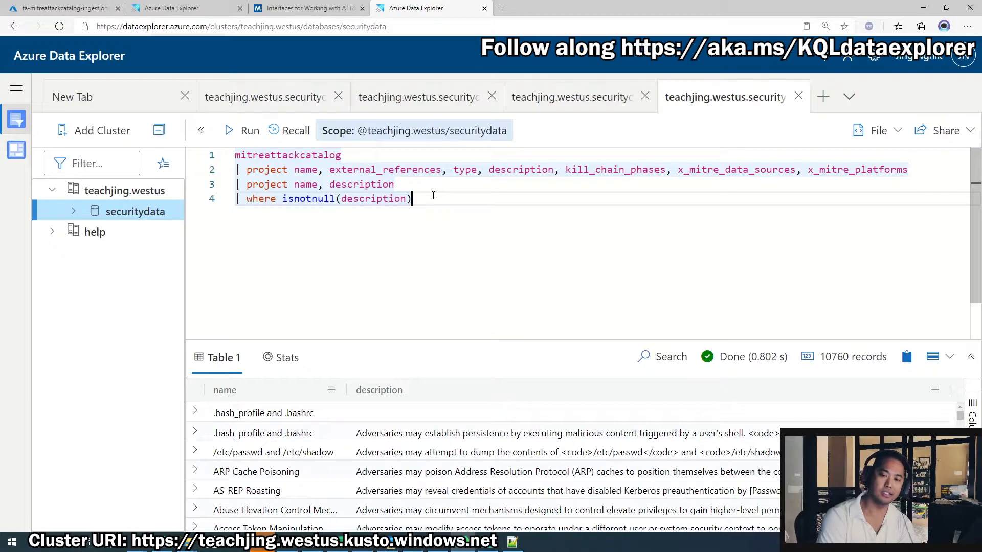
click(223, 417)
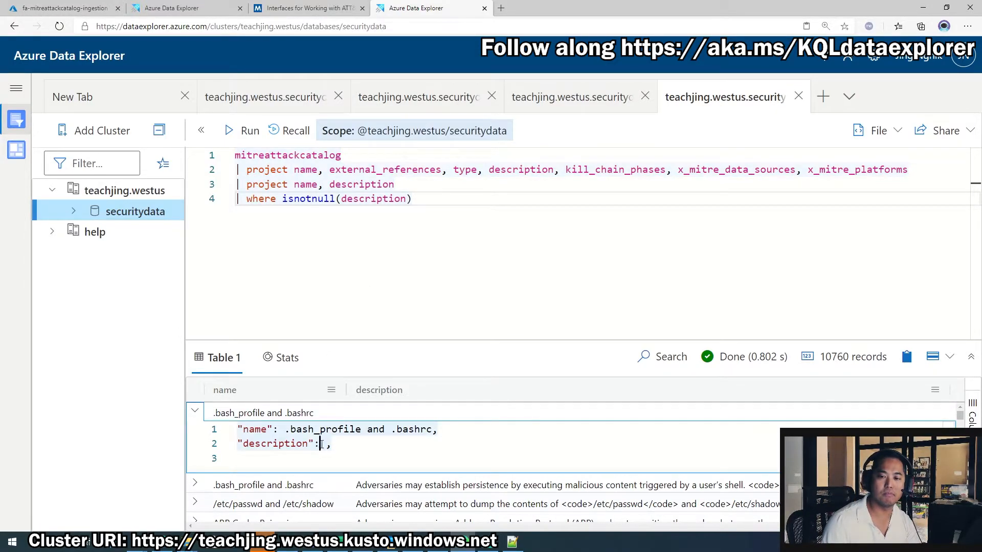
click(195, 411)
Try replacing the isnotnull condition with description !contains "" and run the query
click(422, 199)
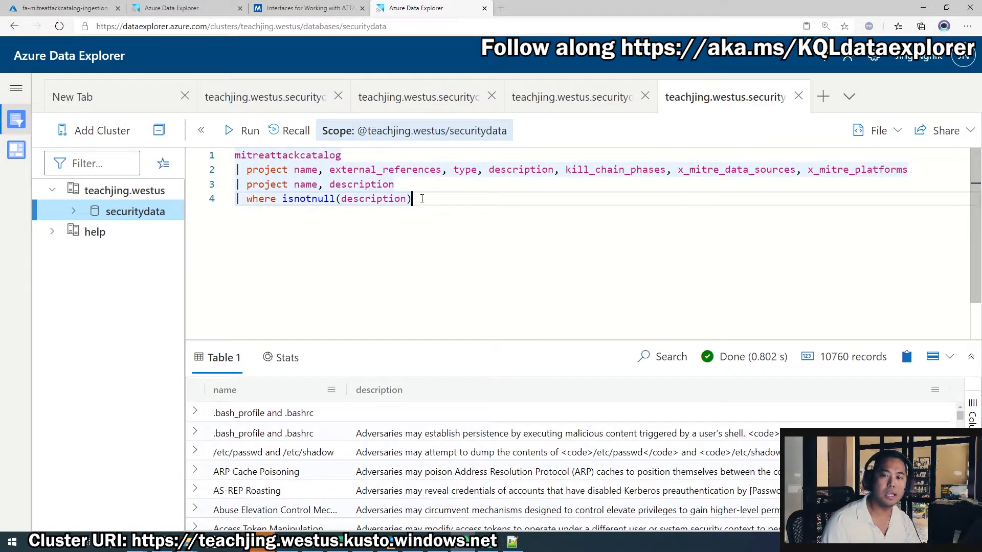
shift+click(283, 200)
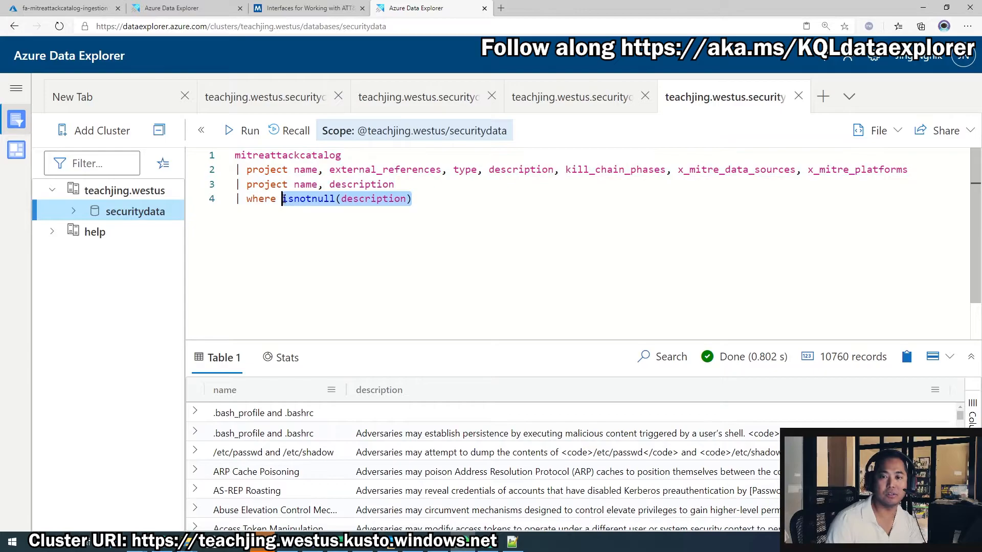
key(BackSpace)
text(isno)
key(BackSpace)
key(BackSpace)
key(BackSpace)
key(BackSpace)
text(isno)
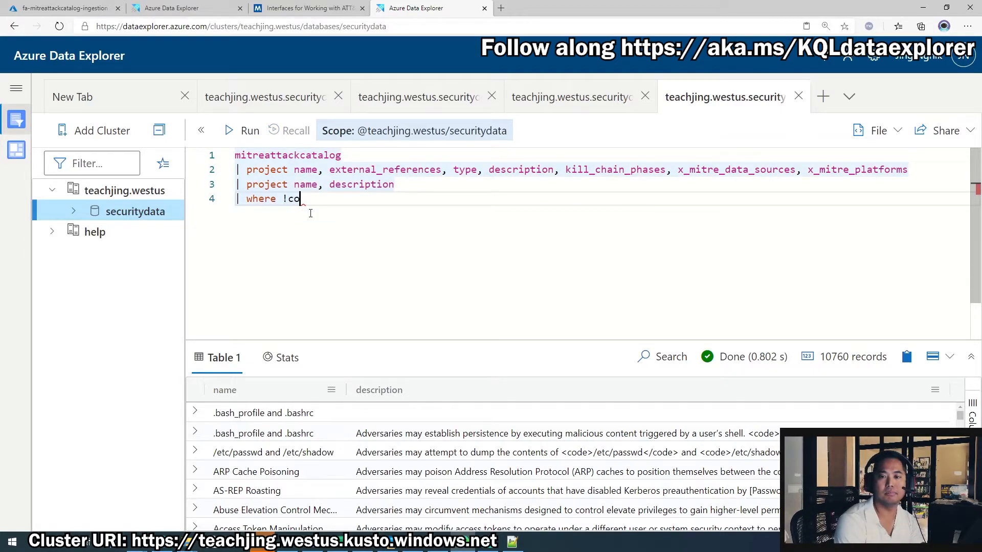
key(BackSpace)
key(BackSpace)
key(BackSpace)
key(BackSpace)
text(cont)
key(BackSpace)
key(BackSpace)
key(BackSpace)
key(BackSpace)
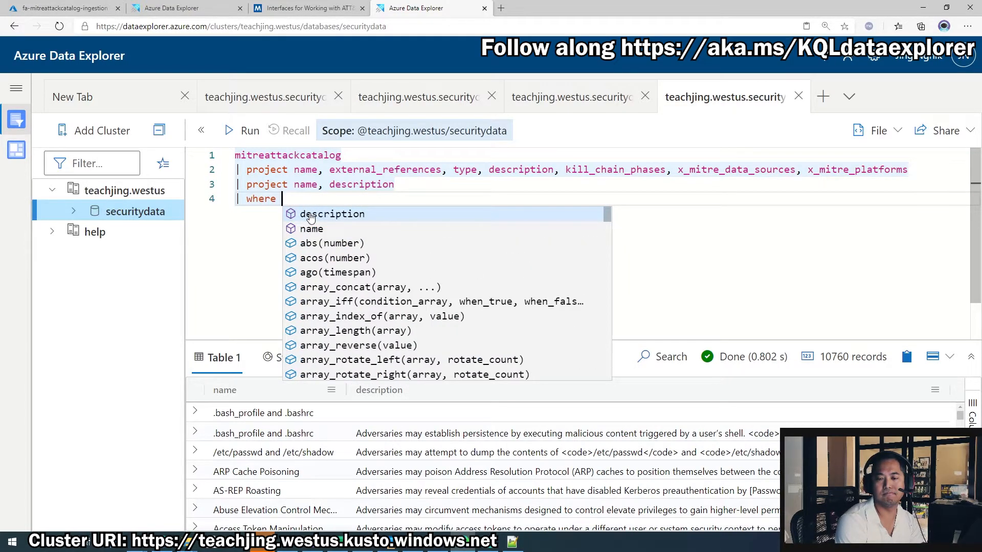
text(description )
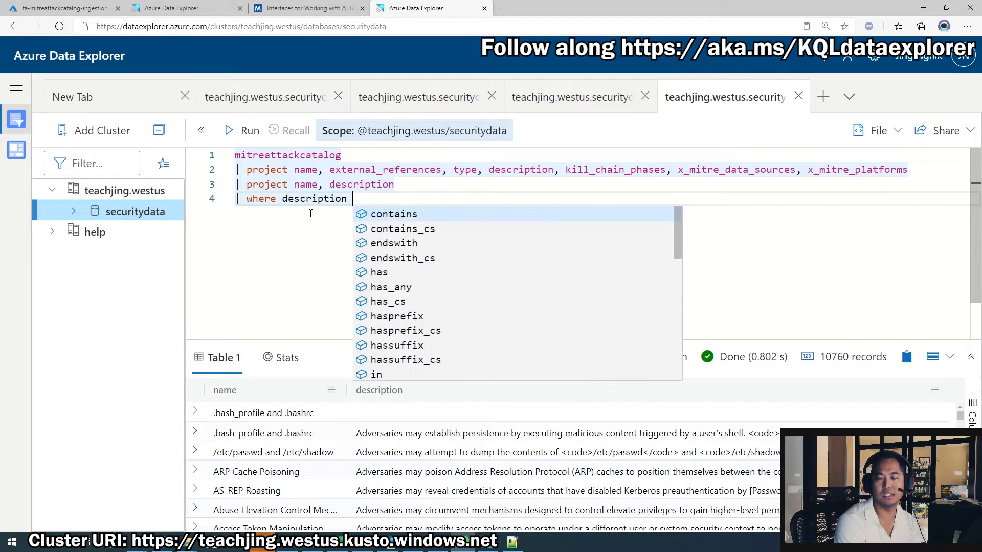
text(!)
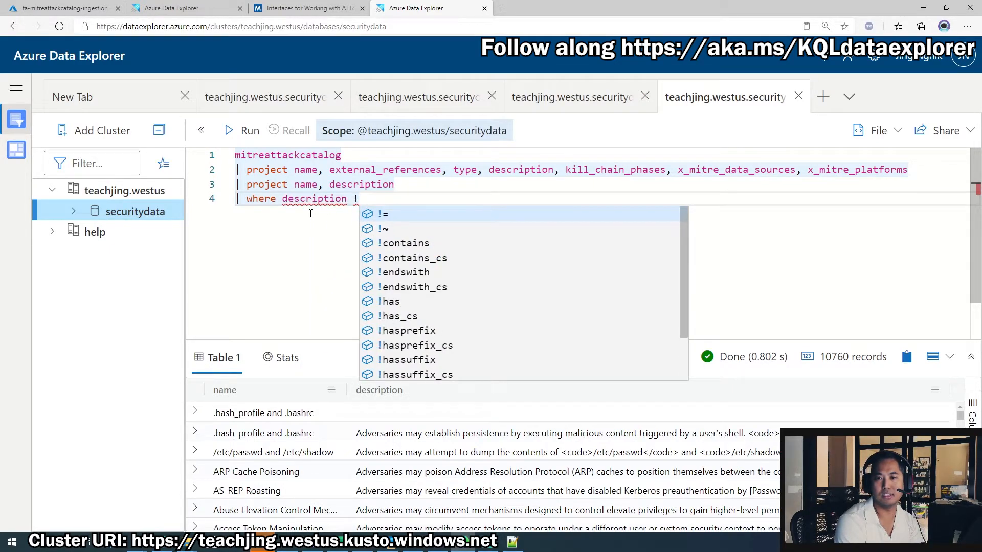
key(Down)
key(Down)
key(Return)
text(")
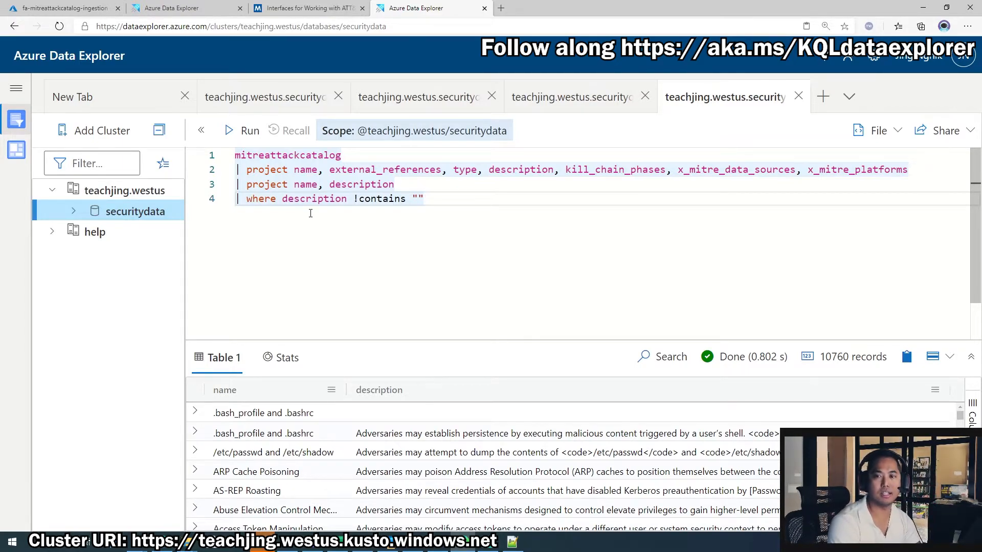
key(shift+Return)
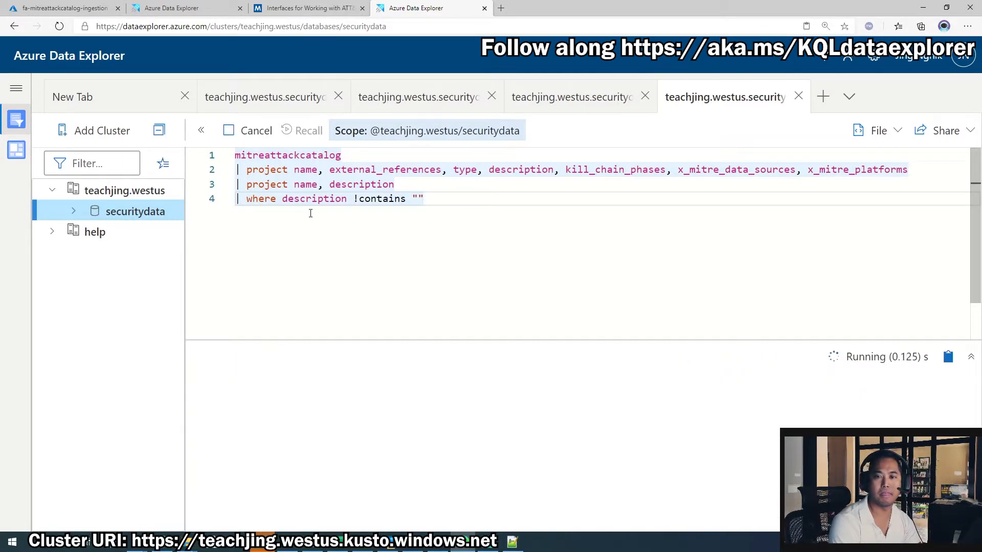
drag(431, 202, 376, 200)
click(433, 198)
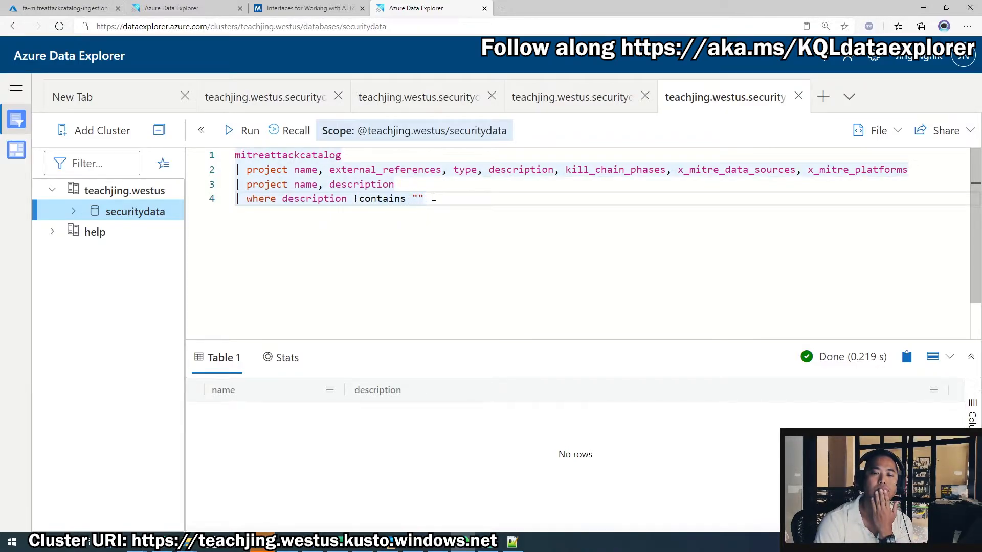
Replace the filter on line 4 with where description != "" and run the query
drag(459, 199, 249, 199)
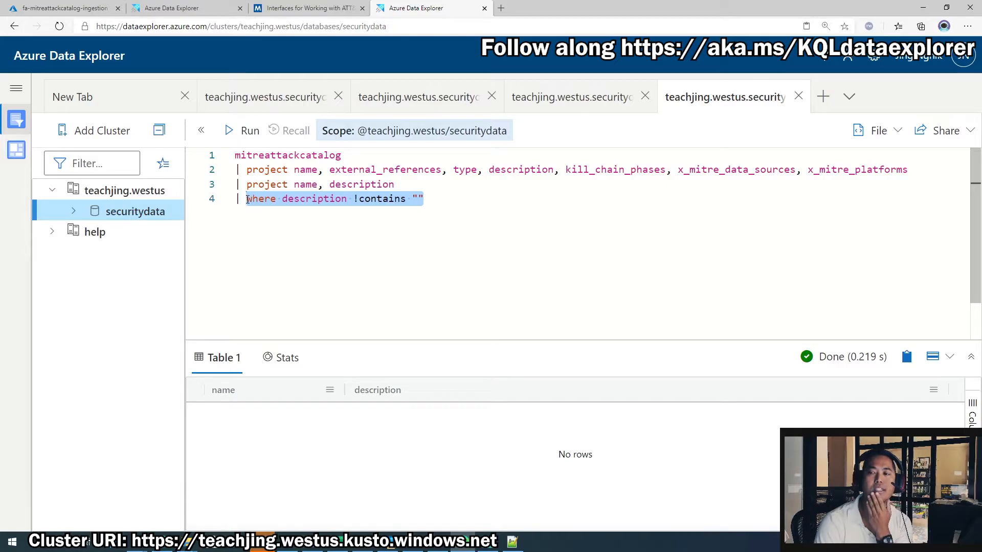
key(BackSpace)
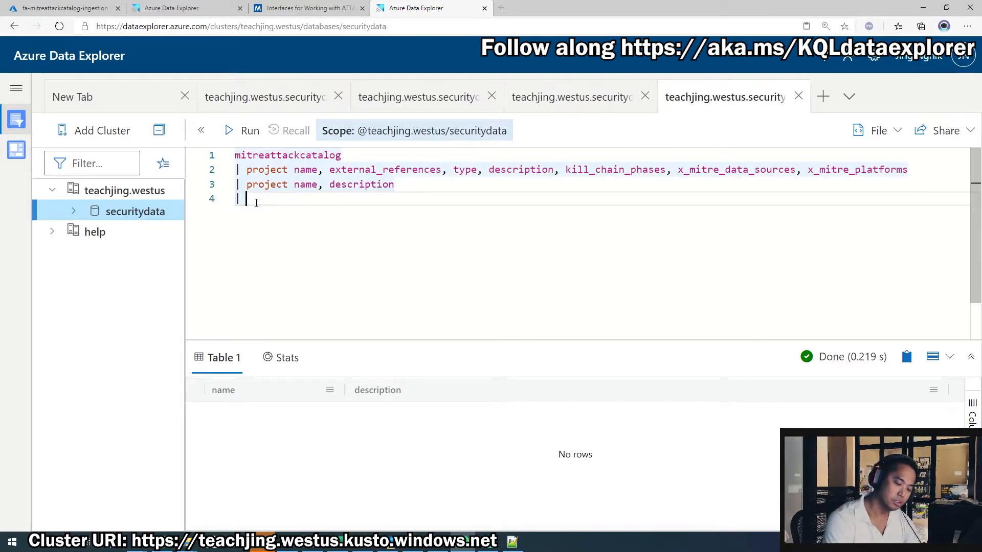
text(where )
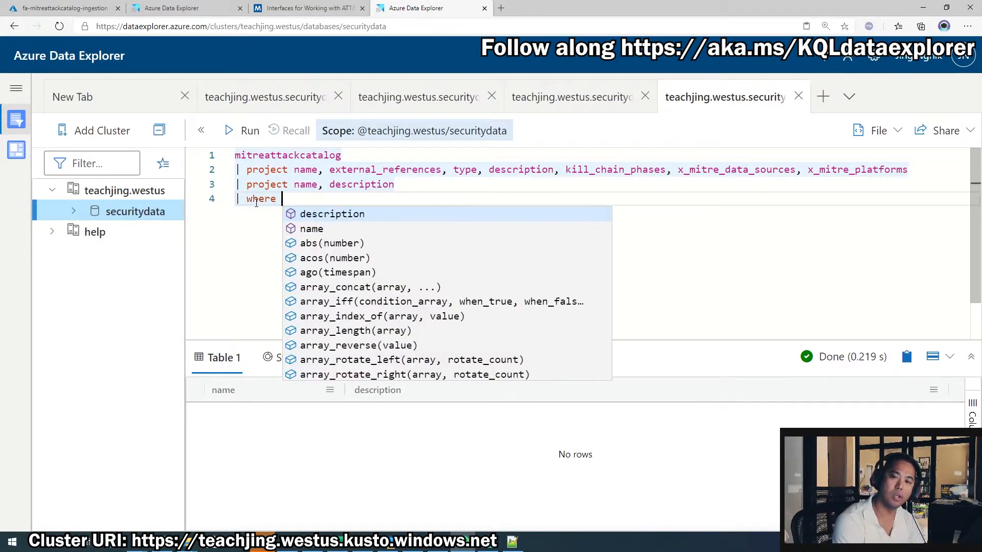
text(description !)
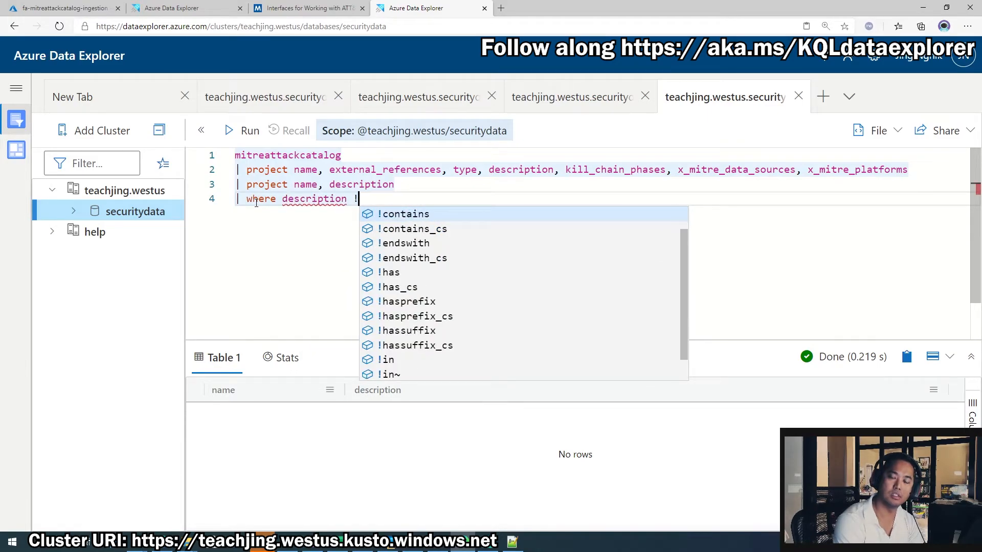
text(= "")
key(shift+Return)
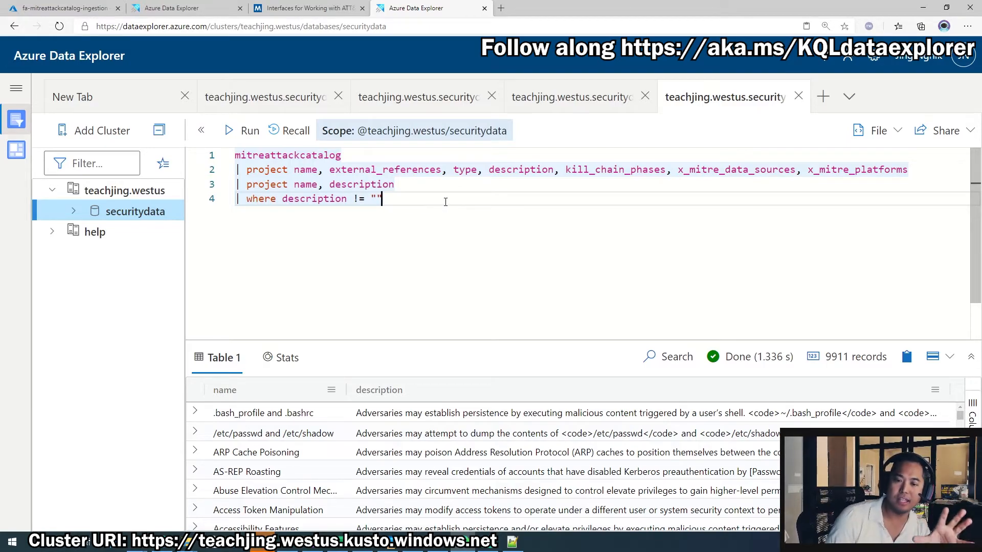
Pin the whole query to the existing Mitre Dashboard Demo as Attack Techniques, with the dashboard shown after creation
drag(454, 202, 83, 130)
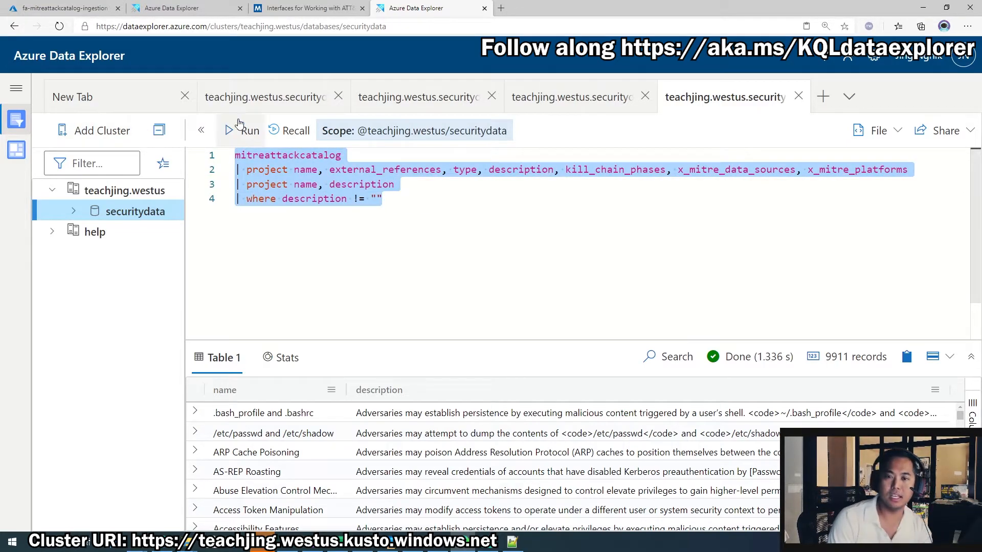
click(946, 131)
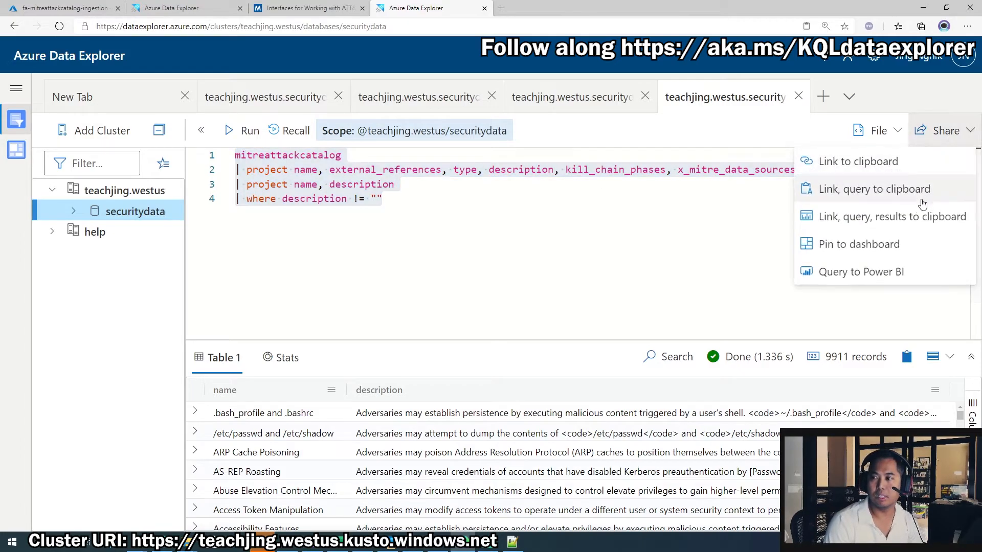
click(906, 242)
click(812, 295)
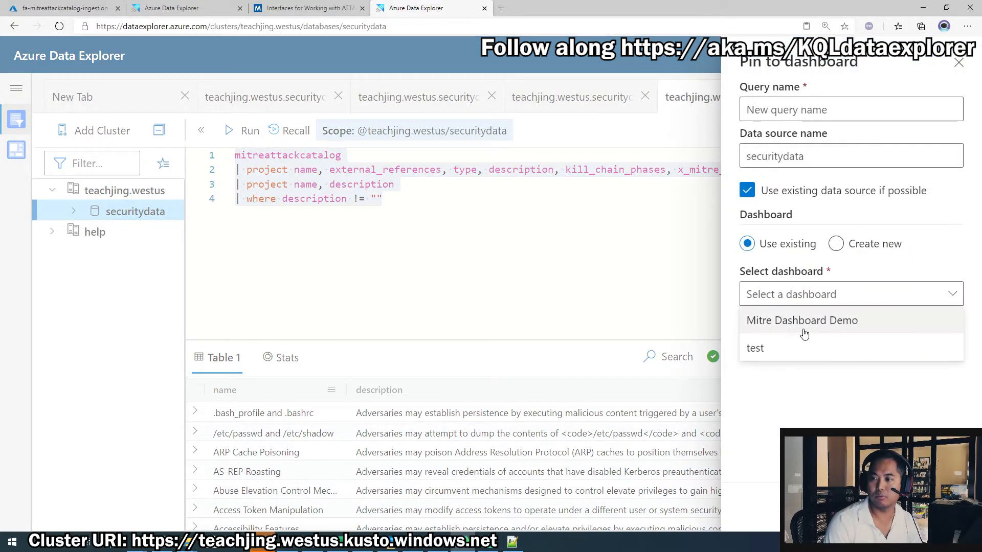
click(801, 322)
click(748, 330)
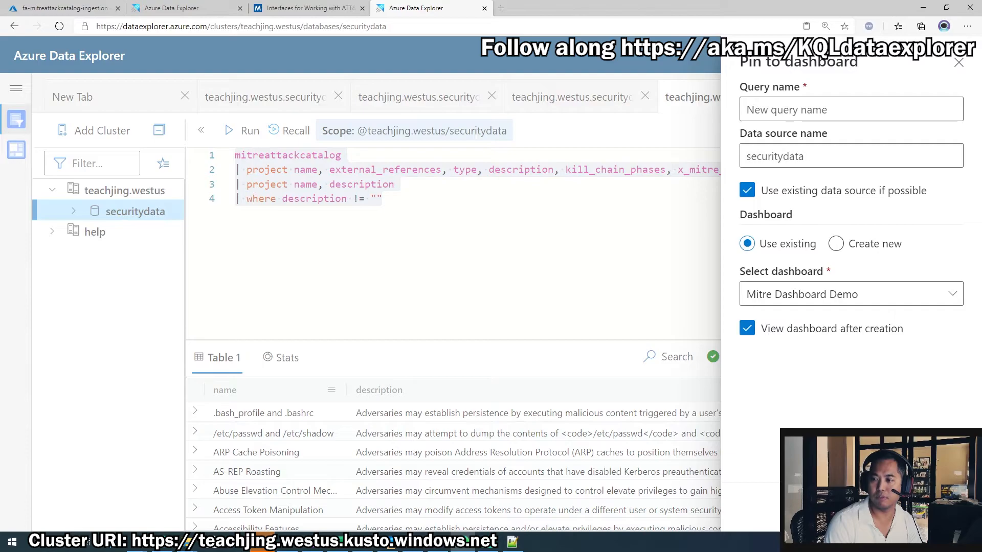
click(842, 109)
text(Attac)
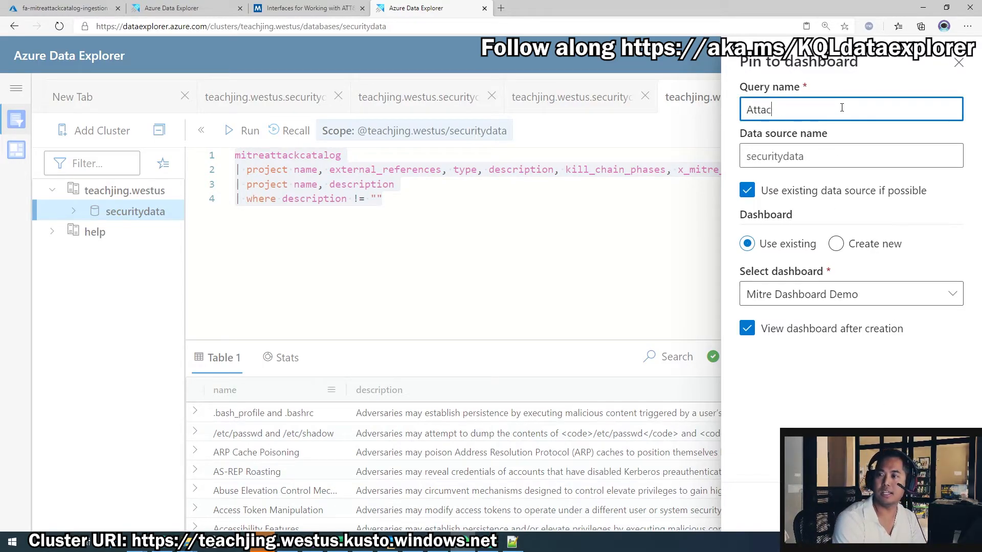
text(k Tech)
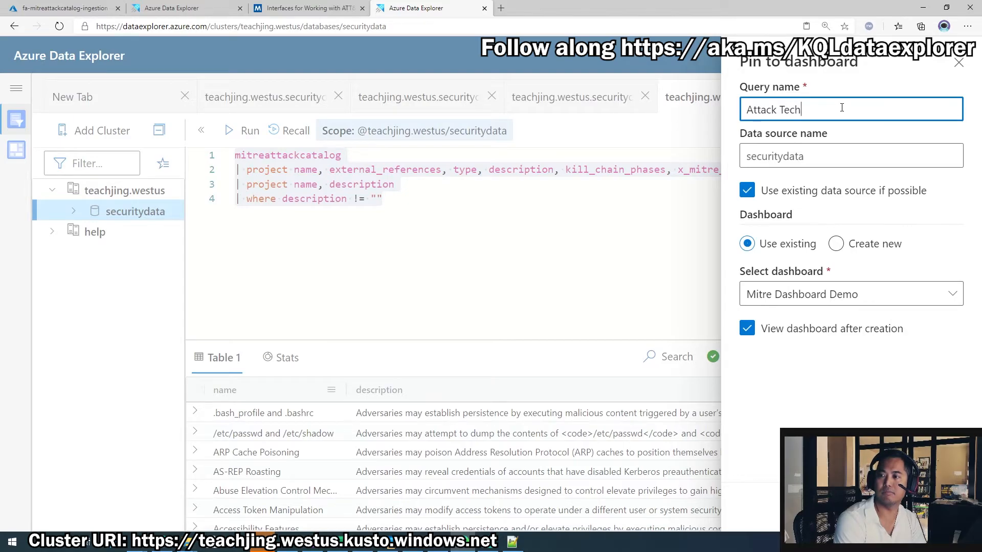
text(niques)
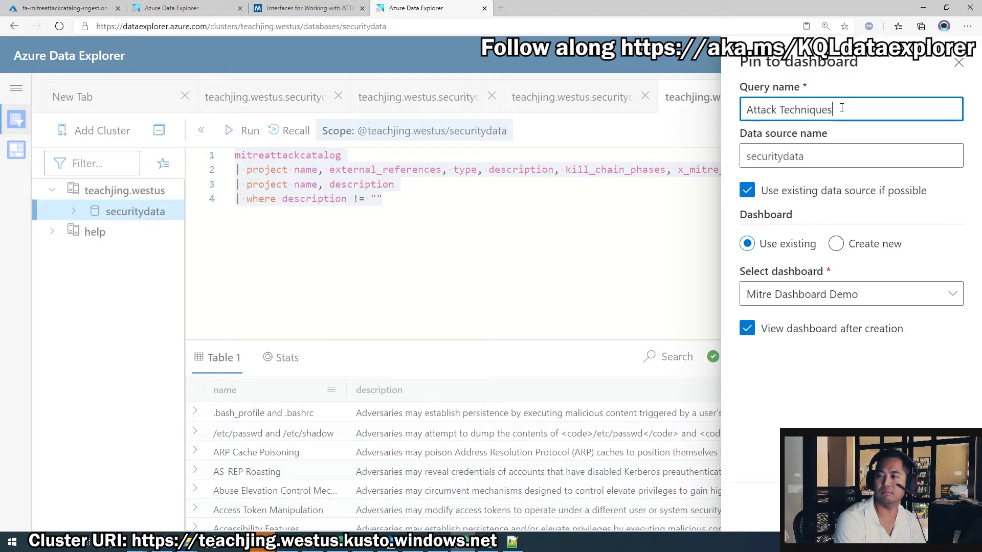
click(869, 507)
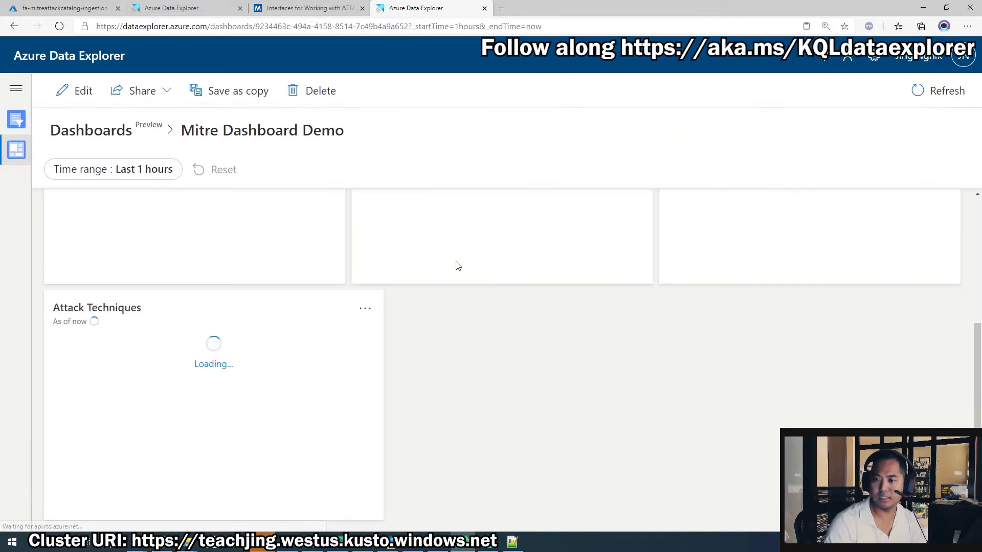
Widen the Attack Techniques tile to about half the dashboard and its description column to fit, save, and return to the query editor
click(78, 92)
drag(377, 516, 534, 516)
drag(341, 350, 494, 353)
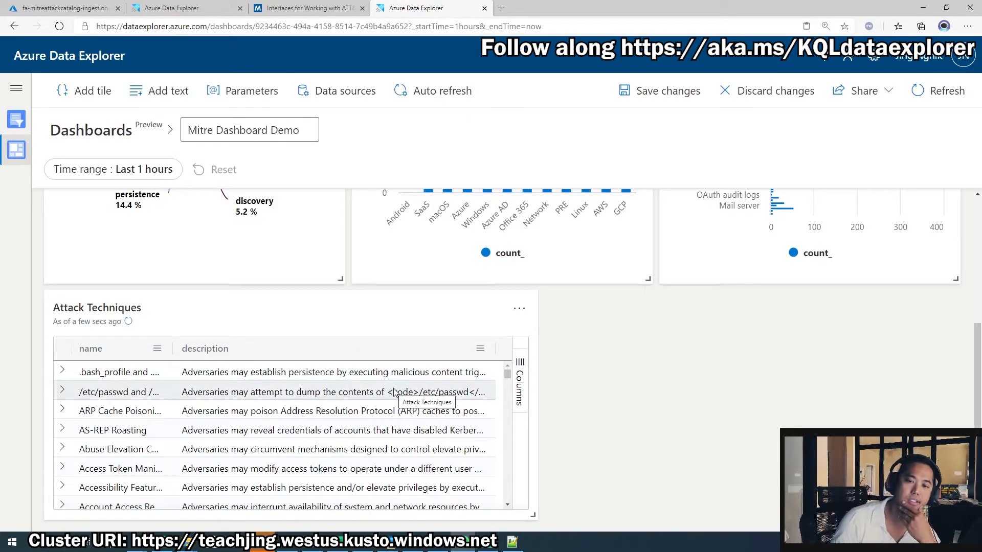
click(663, 97)
click(16, 123)
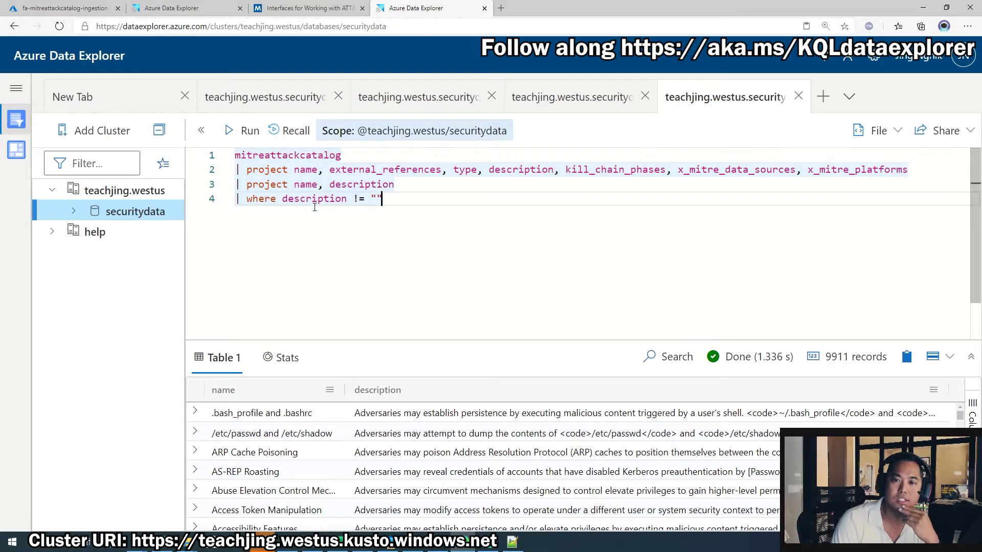
Remove the name and description projection and the description filter on lines 3 and 4, and run the query
drag(514, 237, 235, 184)
key(BackSpace)
key(BackSpace)
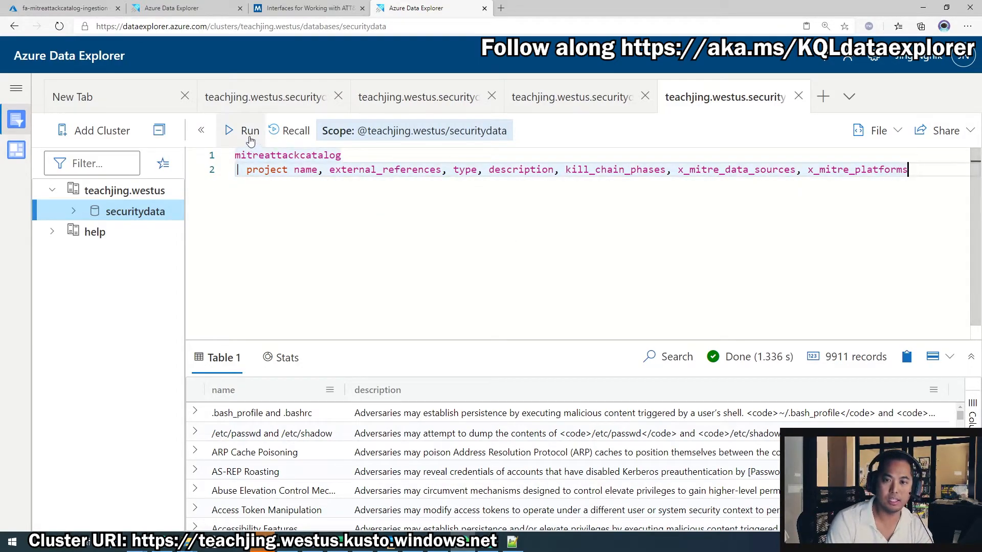
click(249, 130)
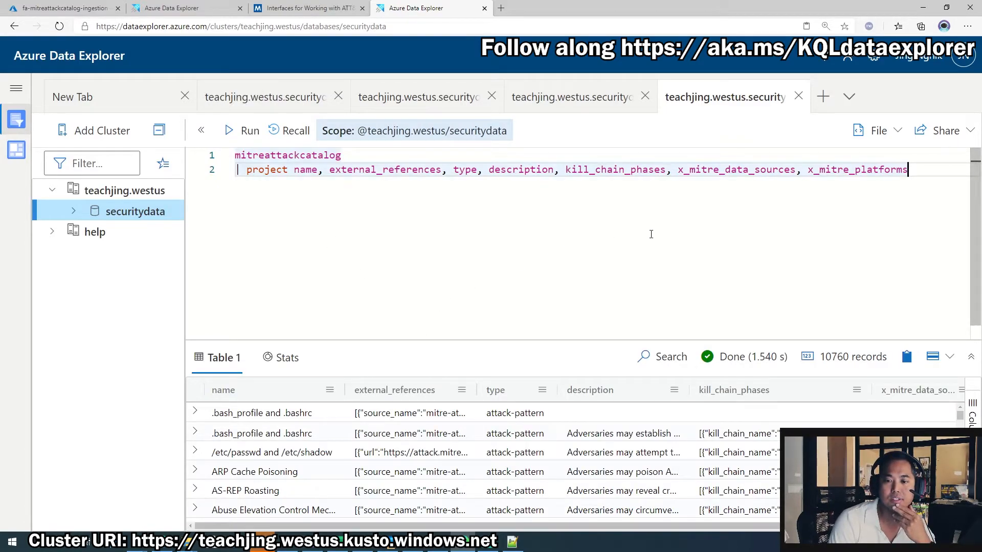
Add a third line, project external_references, to the mitreattackcatalog query and run it
key(Return)
text(| )
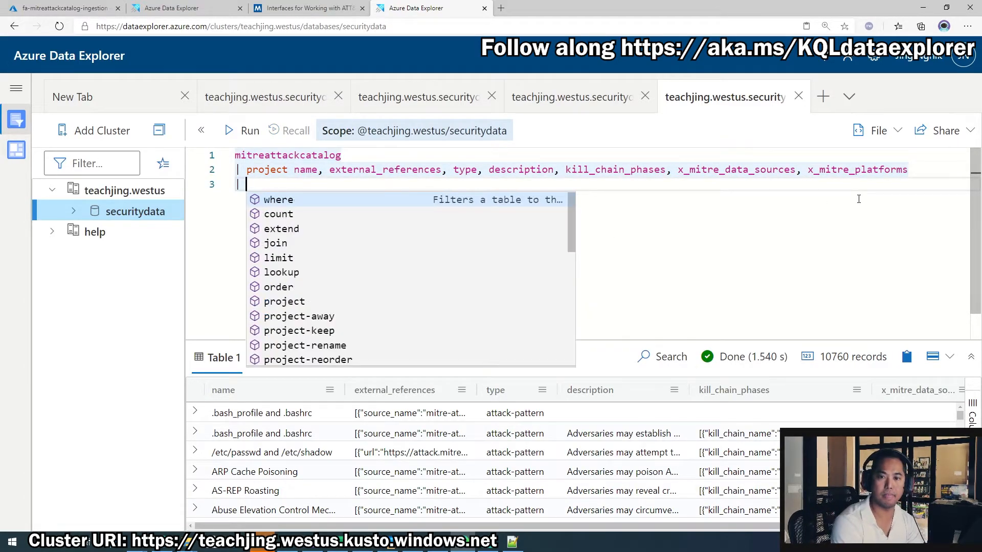
text(project external_references)
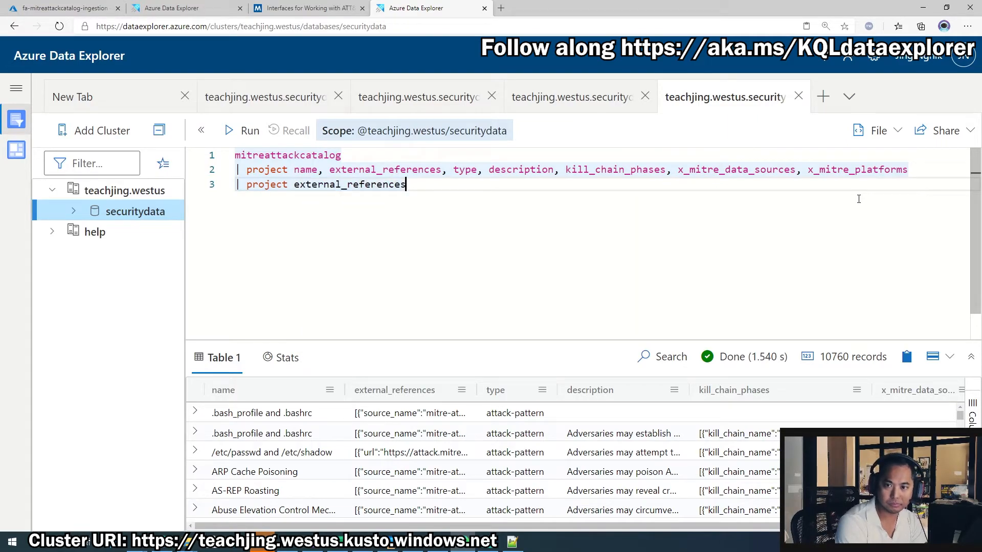
key(shift+Return)
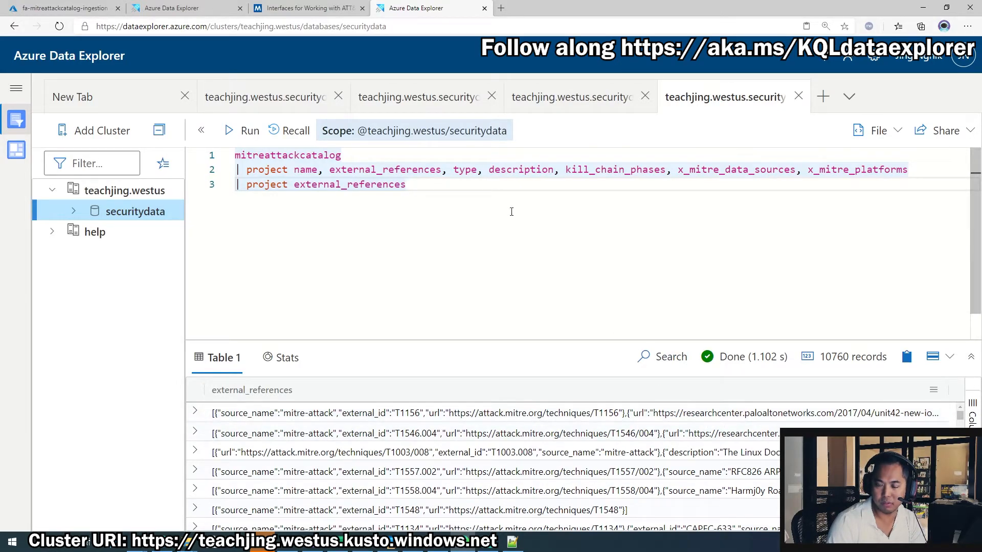
Add the line mv-expand external_references to the end of the query and run it
key(Return)
text(|)
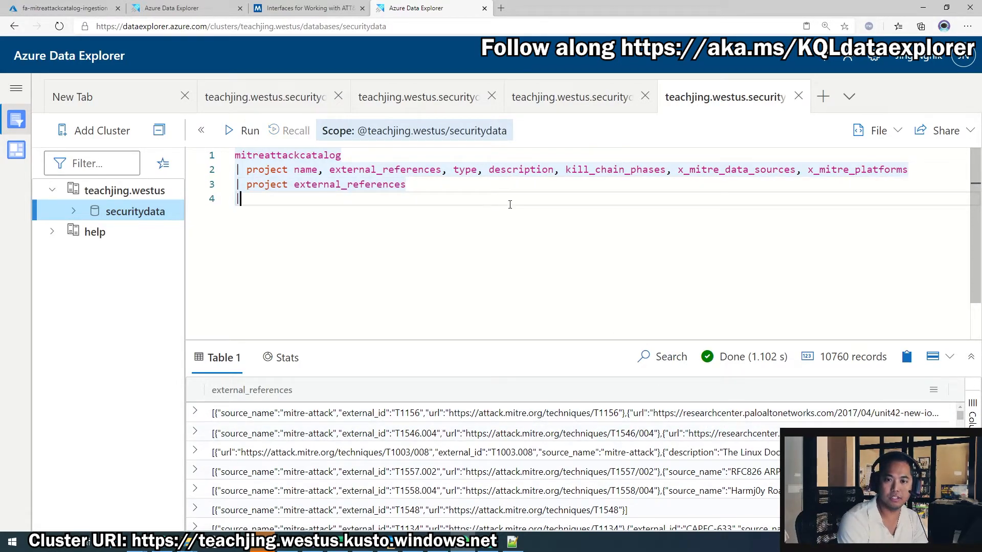
text( mv)
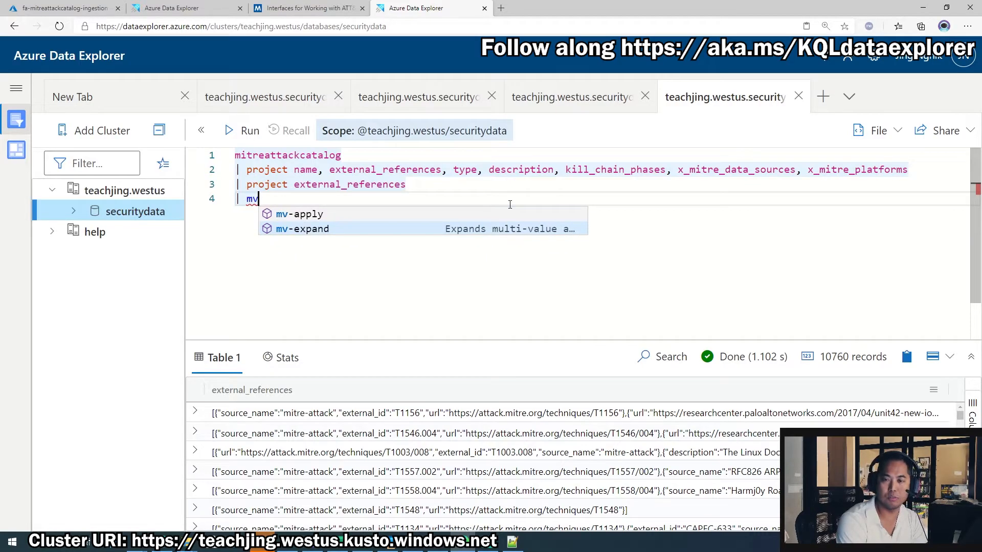
key(Tab)
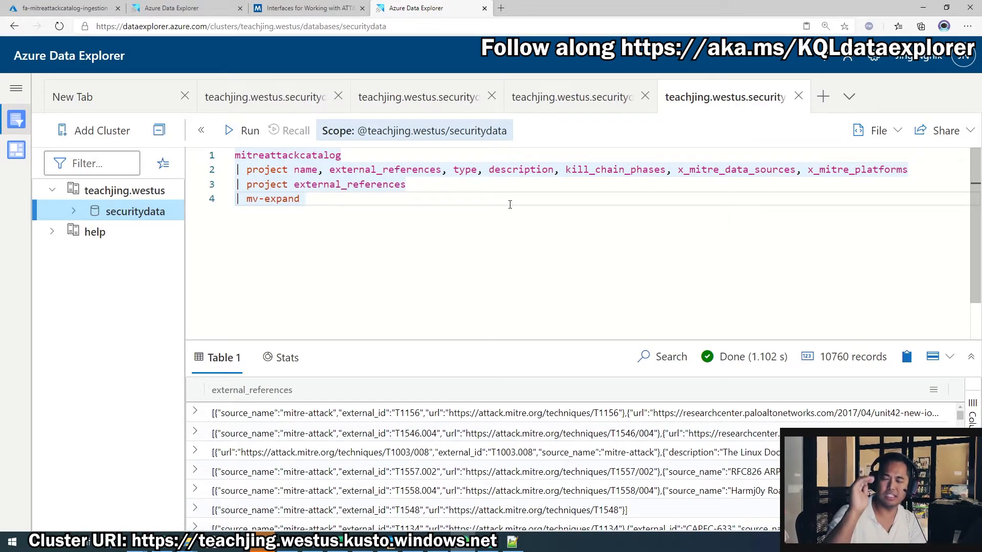
text(exte)
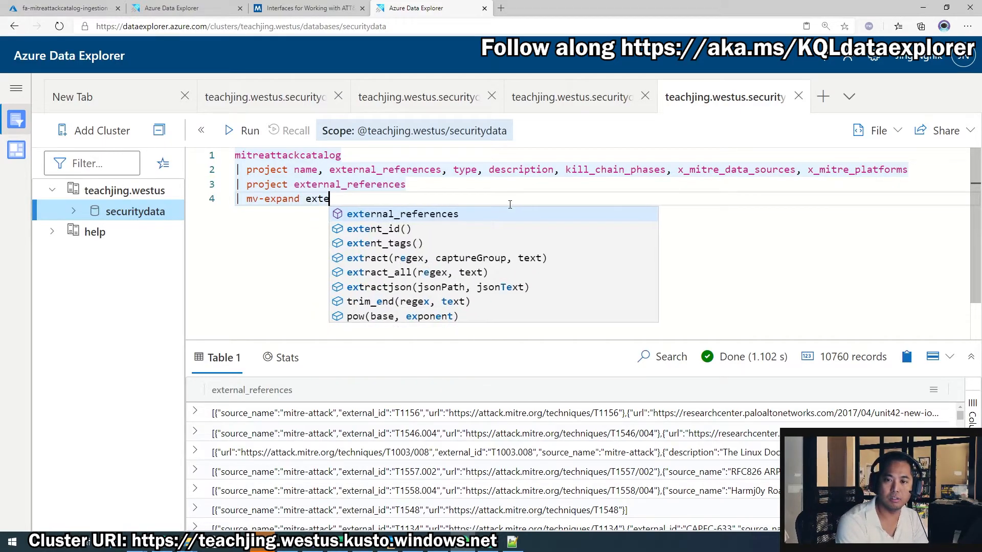
key(Tab)
key(shift+Return)
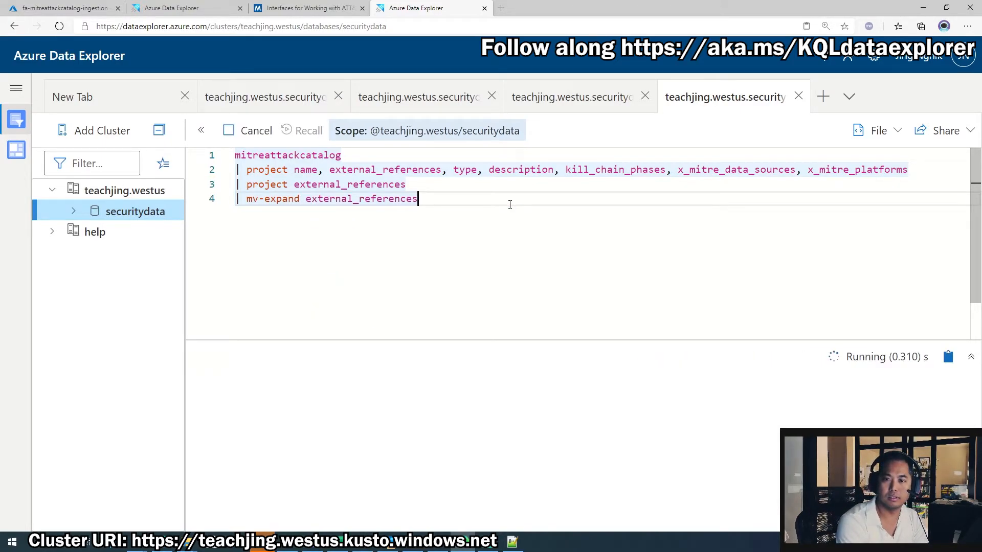
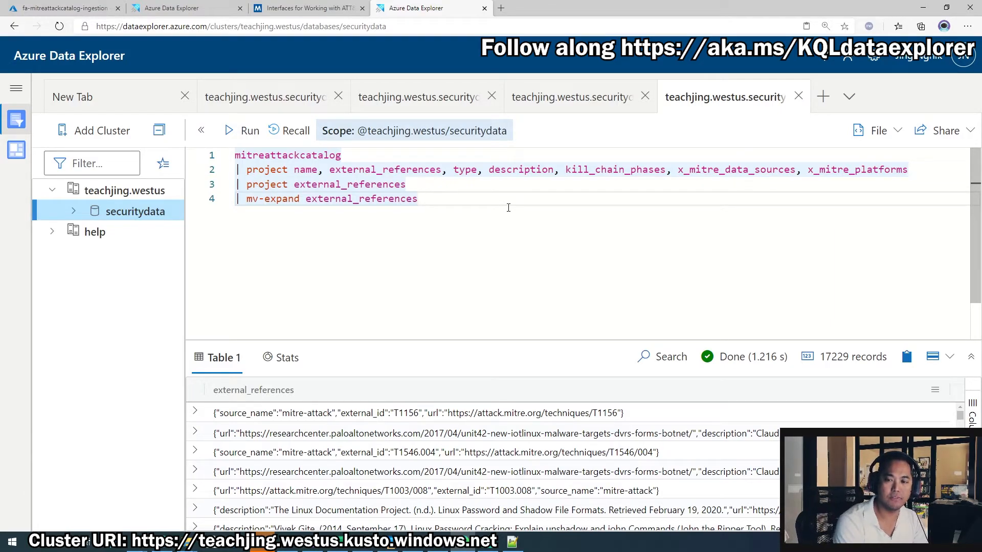
Add the line evaluate bag_unpack(external_references) to split the references into columns, and run the query
key(Return)
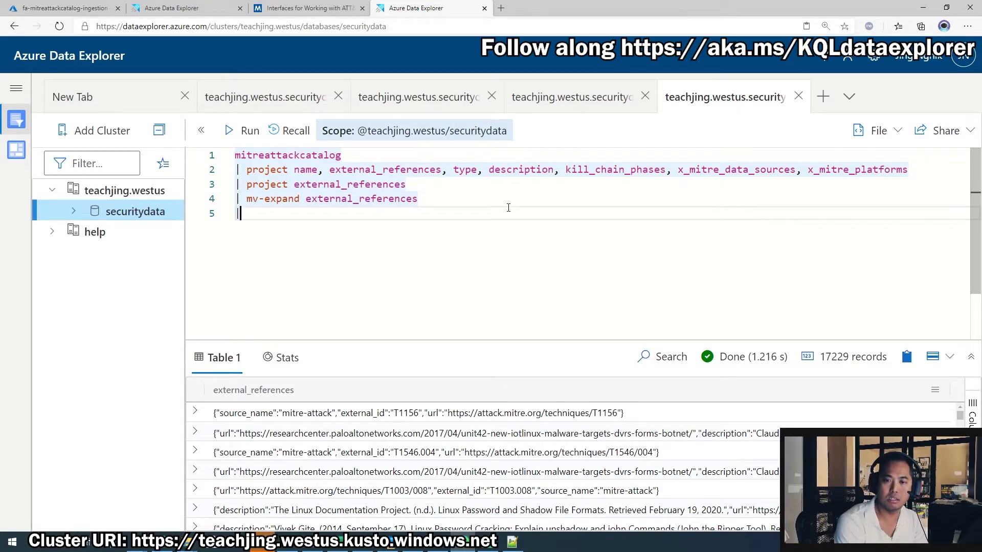
text(| )
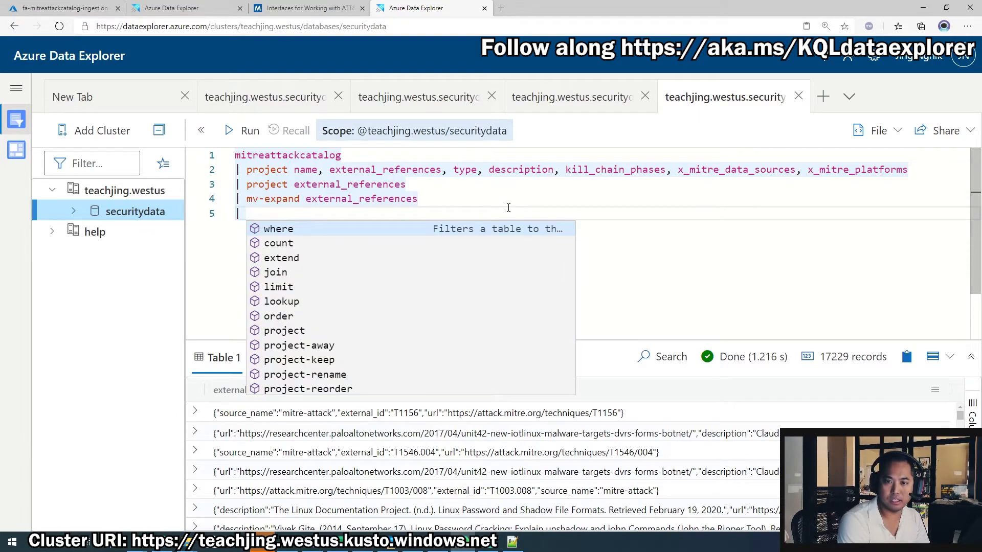
text(ev)
key(Tab)
text(bag_)
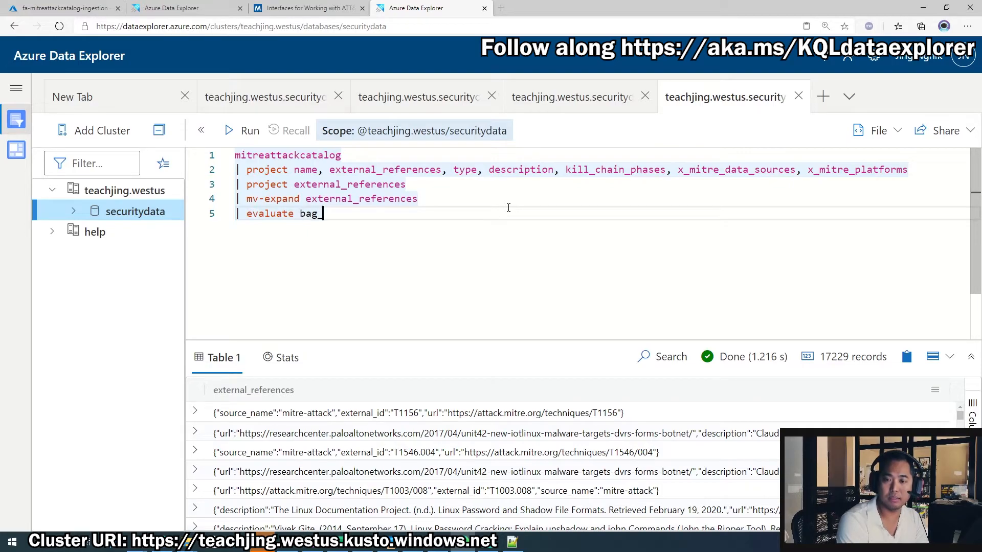
key(BackSpace)
key(BackSpace)
key(BackSpace)
key(BackSpace)
key(BackSpace)
text(bag_unp)
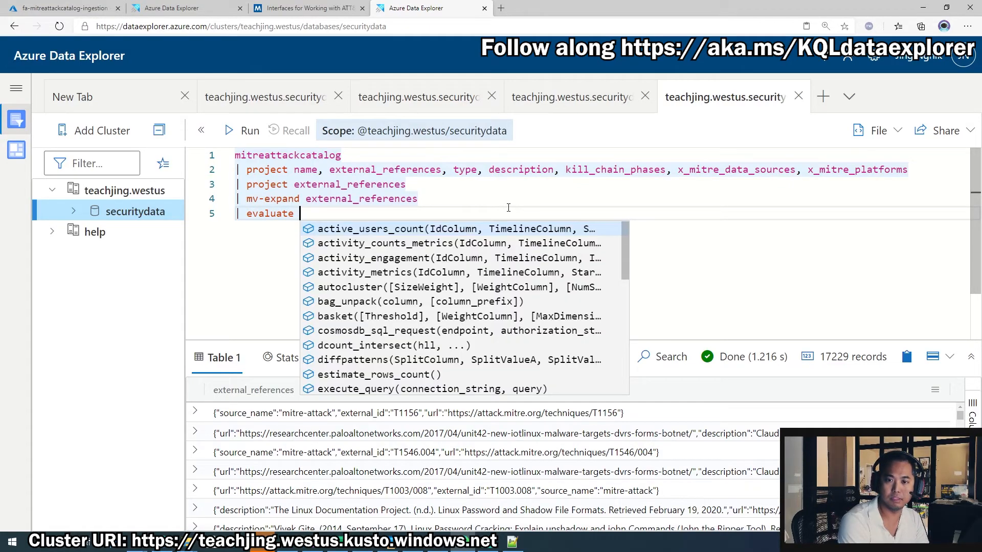
text(ack)
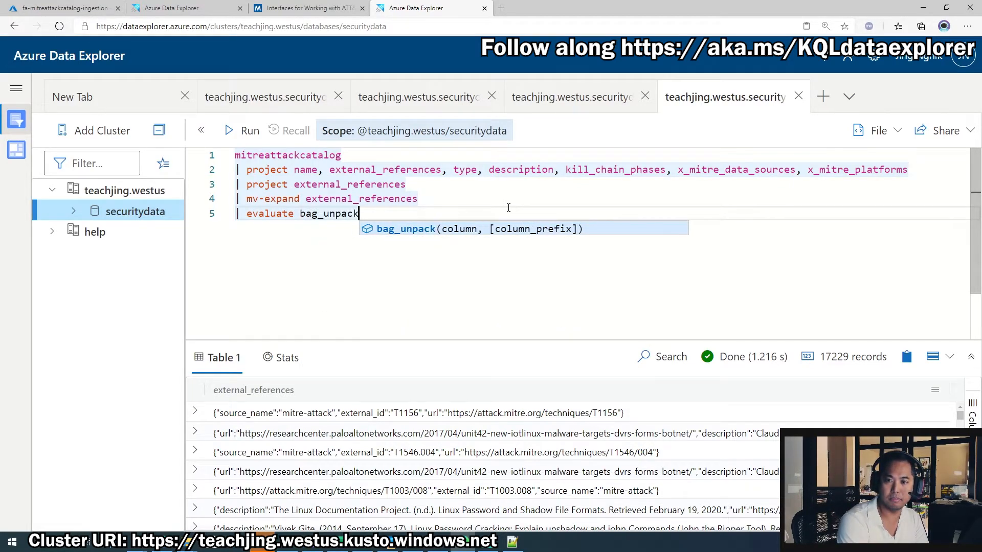
text((exter)
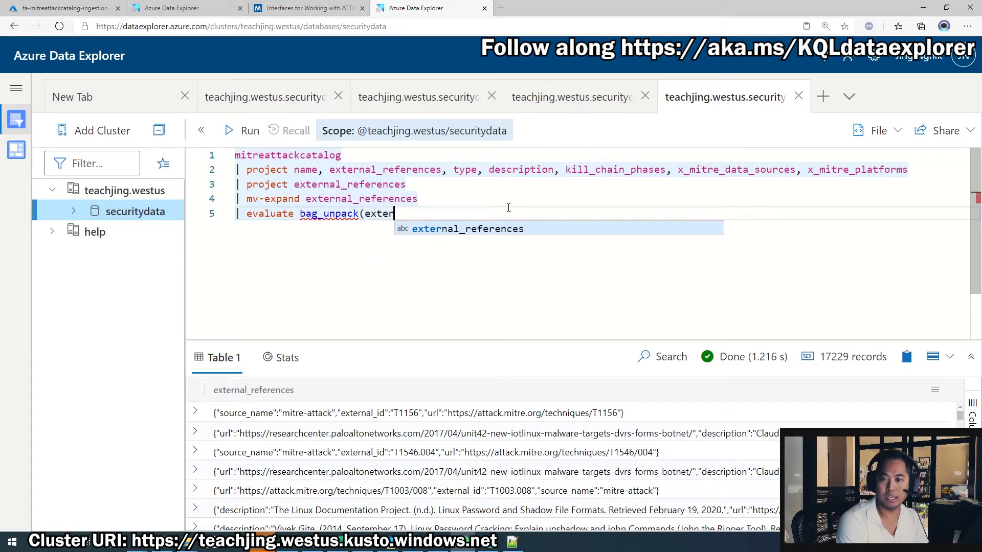
key(Tab)
text())
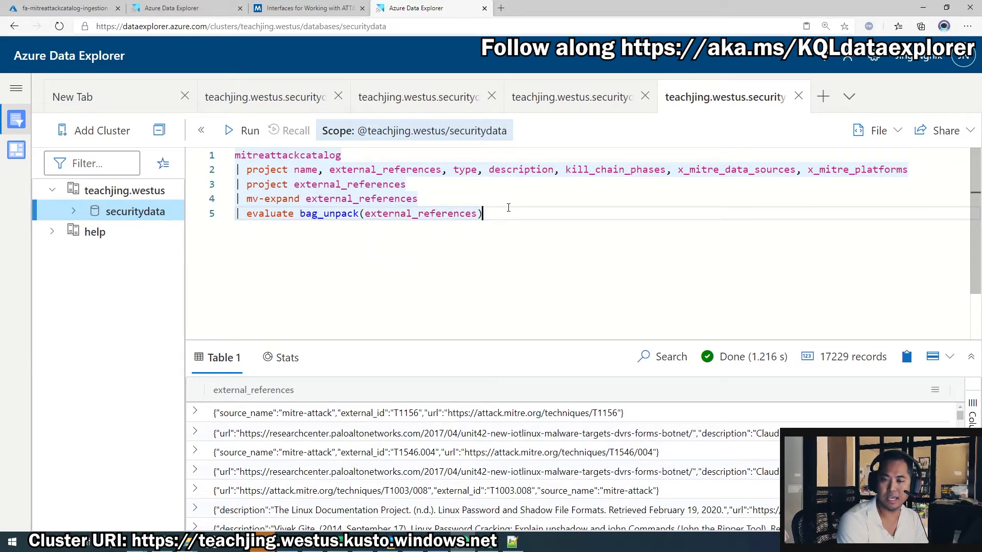
key(shift+Return)
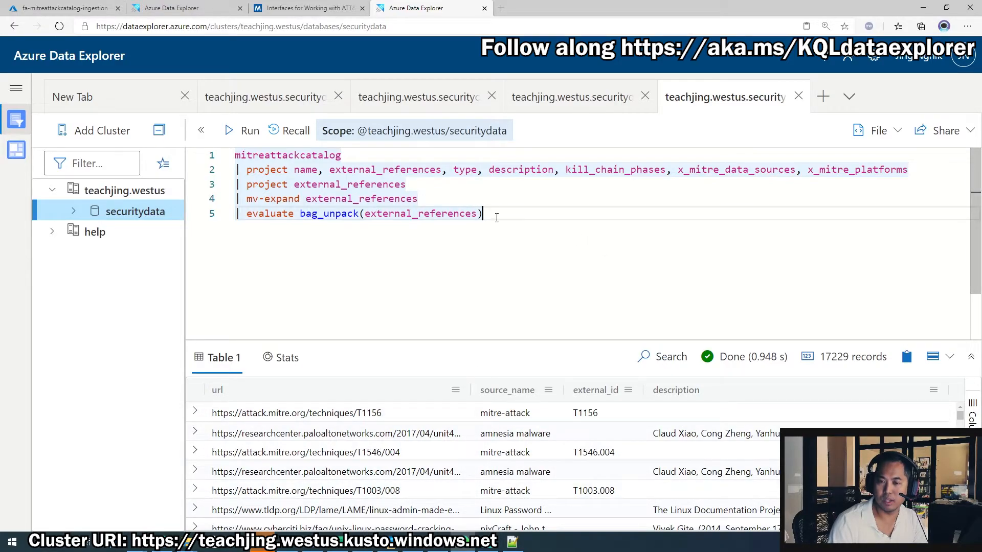
Pin the query to the existing Mitre Dashboard Demo as External Links and dismiss the notification
click(970, 132)
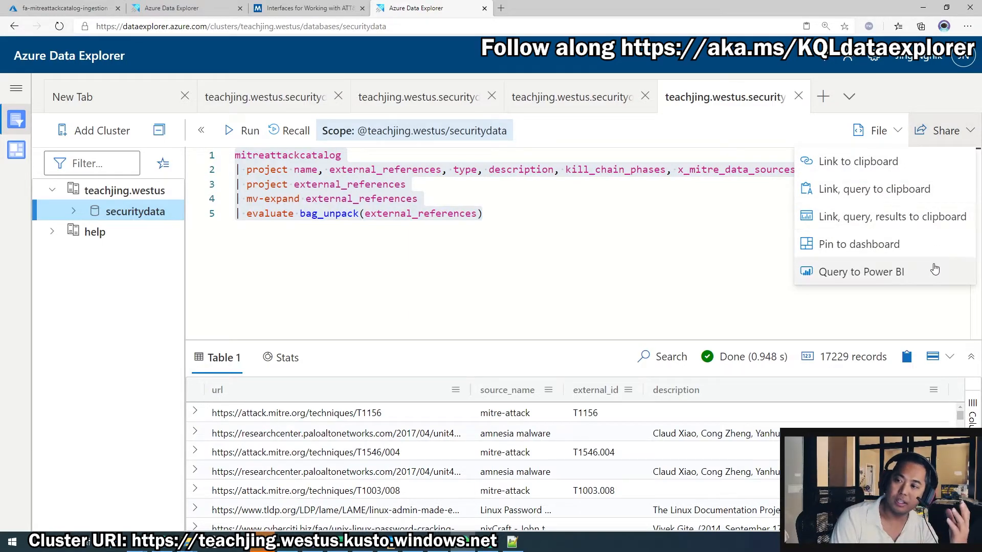
click(903, 249)
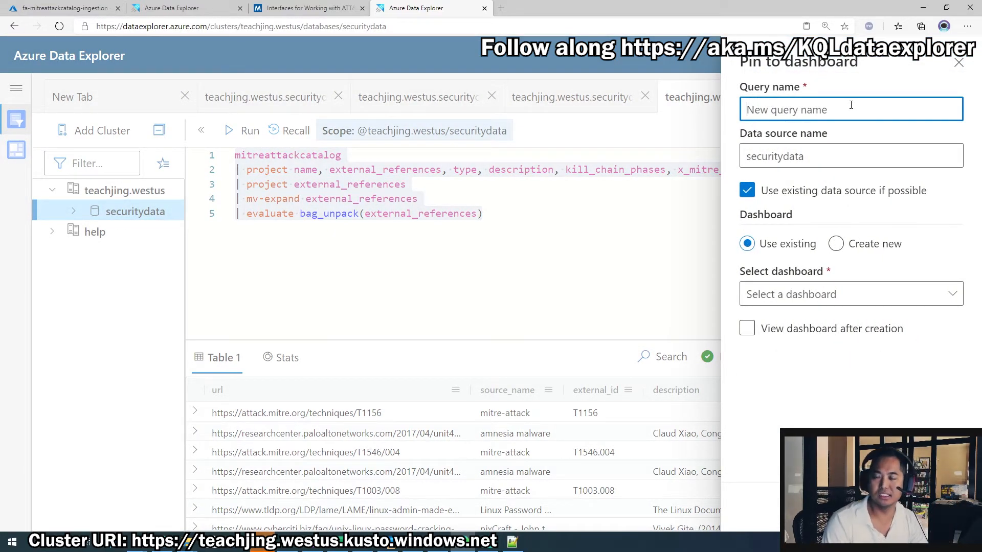
text(External Links)
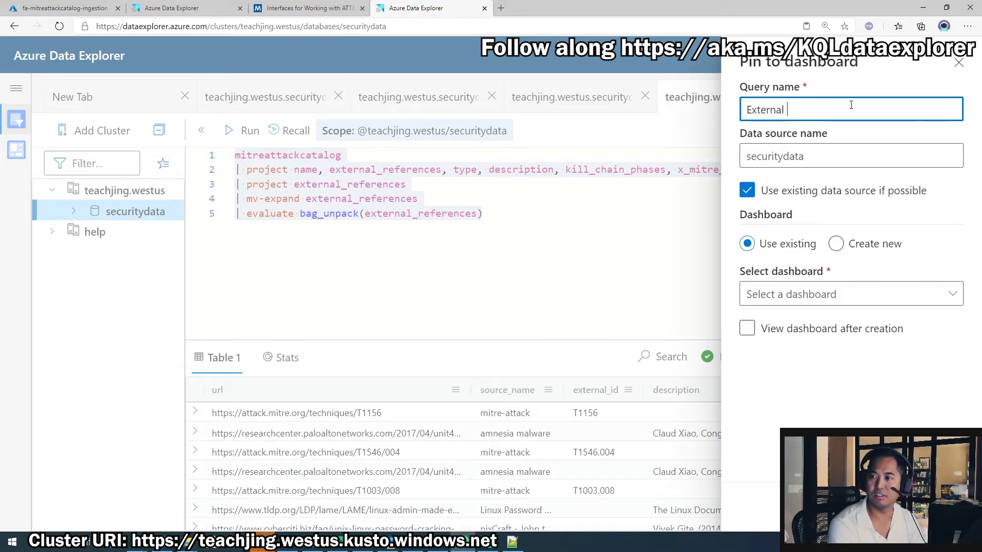
click(819, 296)
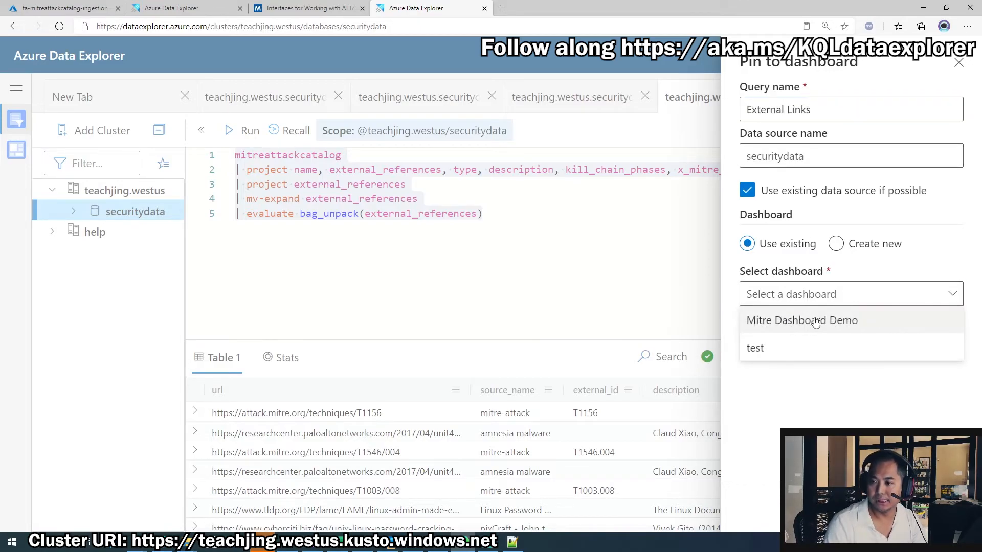
click(815, 320)
click(857, 506)
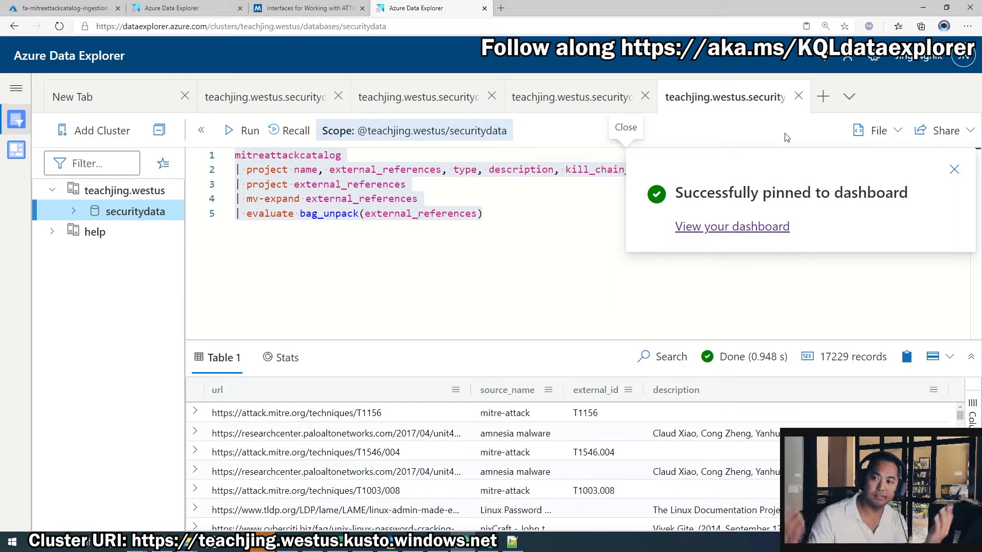
click(955, 168)
click(547, 271)
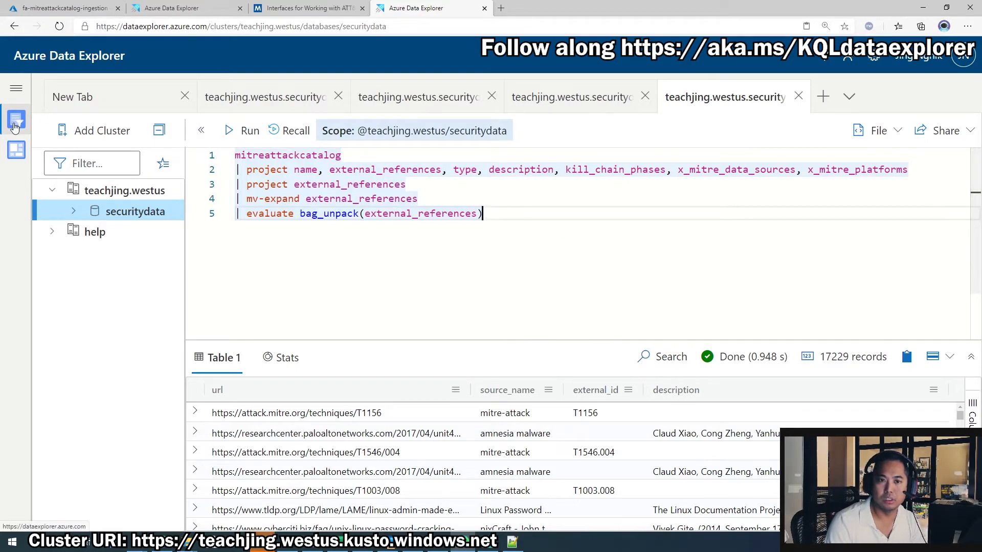
Open Mitre Dashboard Demo for editing, widen the External Links tile to fill the row beside Attack Techniques, and save
click(16, 149)
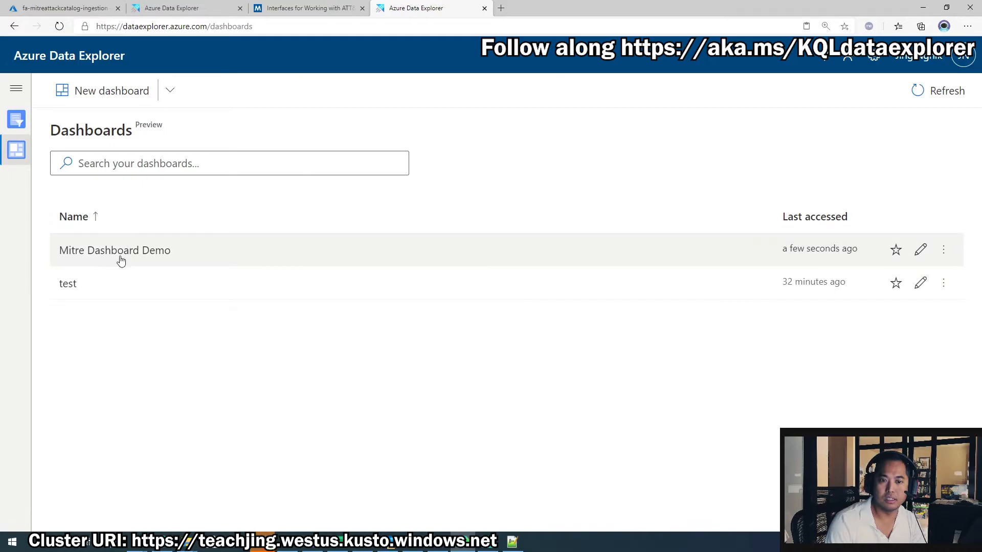
click(120, 258)
scroll(300, 318, down, 4)
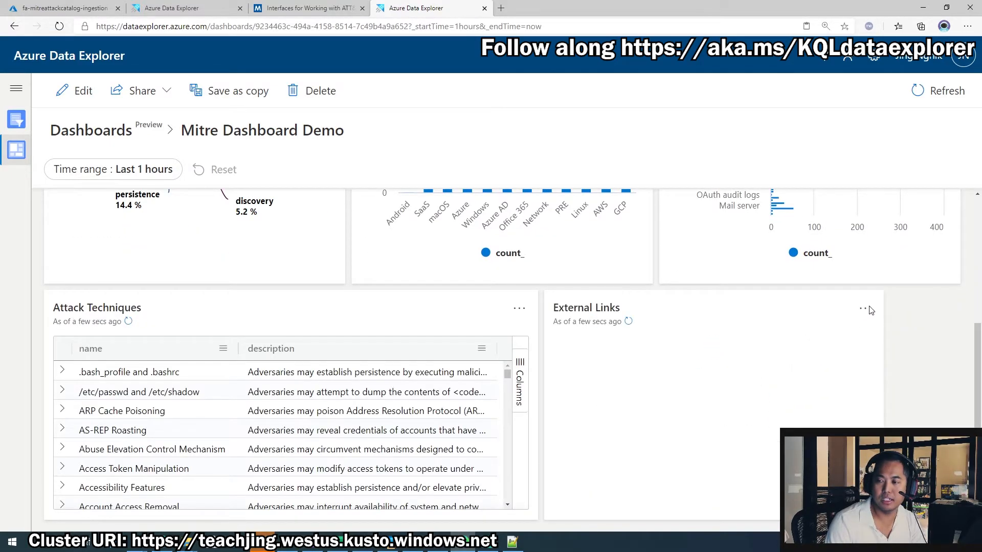
click(71, 95)
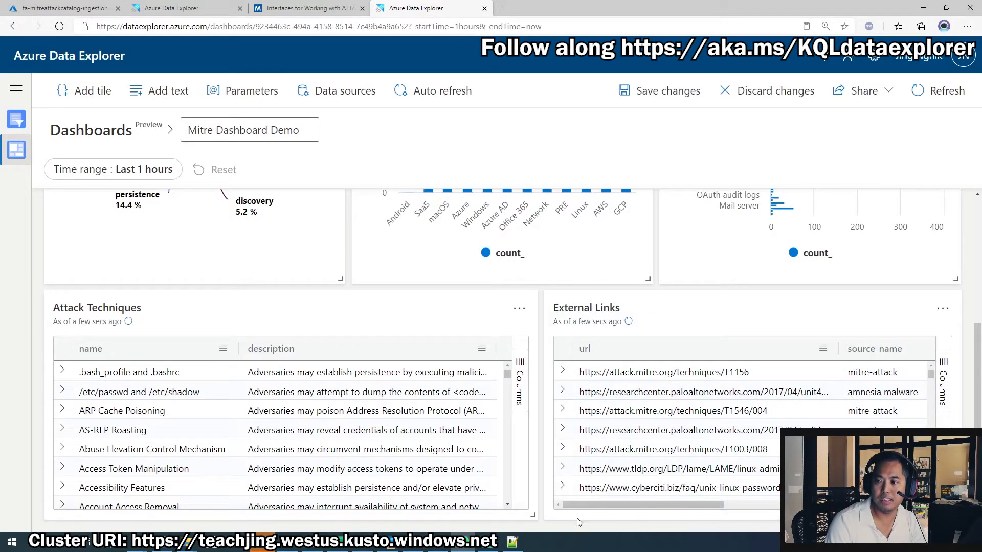
drag(532, 515, 519, 509)
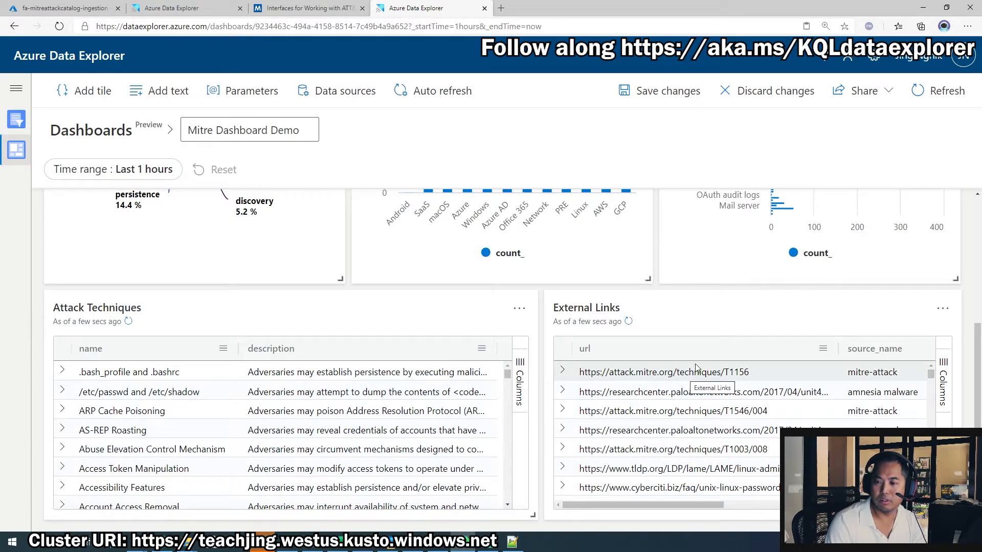
click(697, 95)
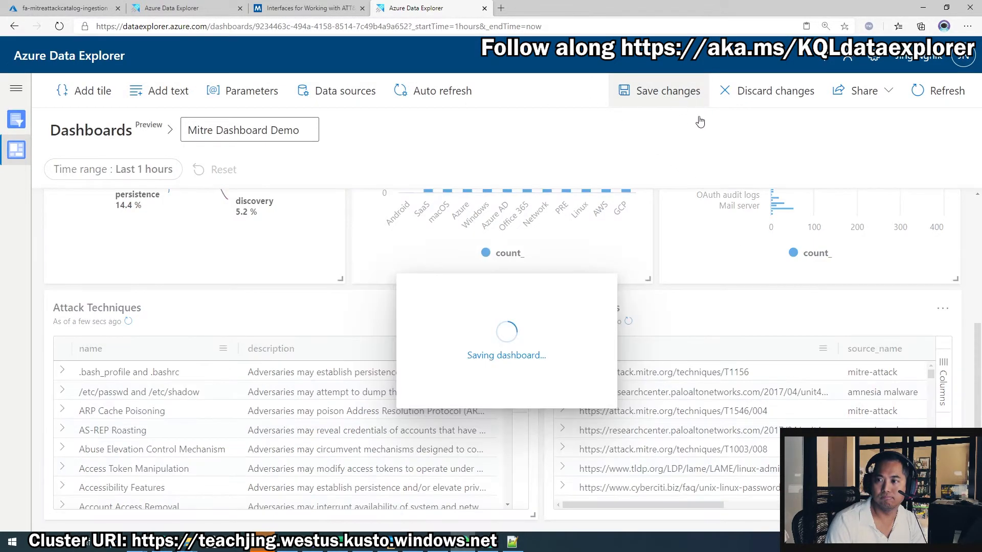
Edit the External Links tile to render links on the url column, apply the change and save the dashboard
click(942, 310)
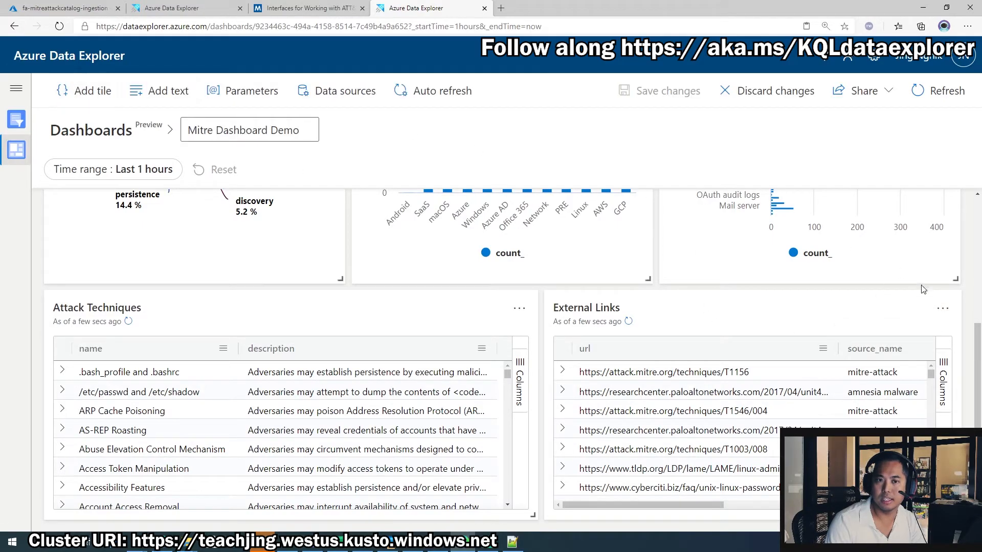
click(943, 310)
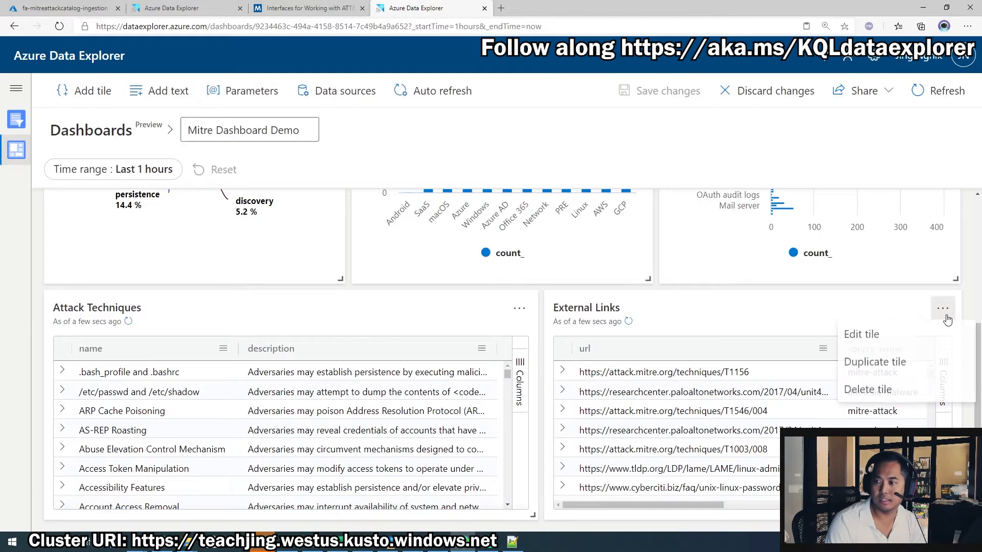
click(922, 339)
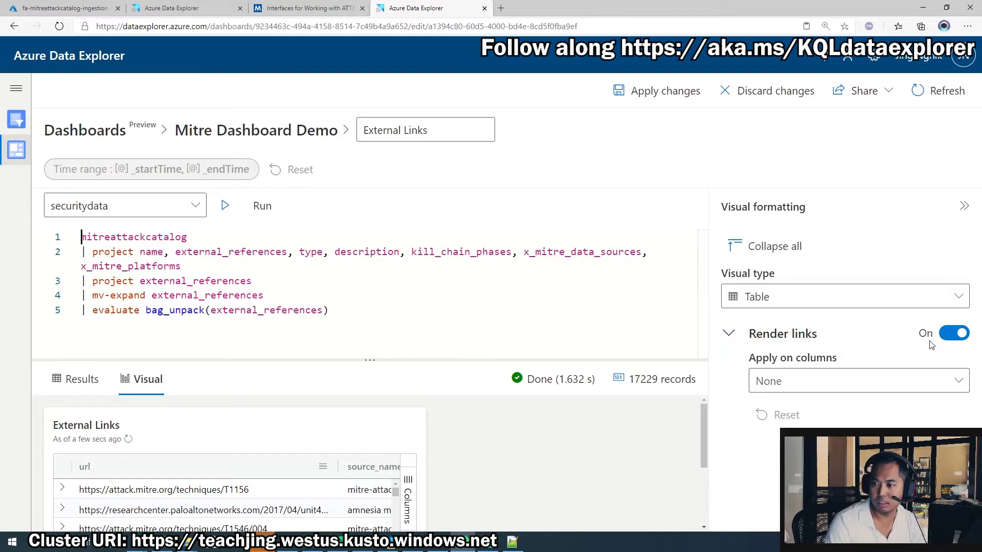
click(849, 384)
click(812, 409)
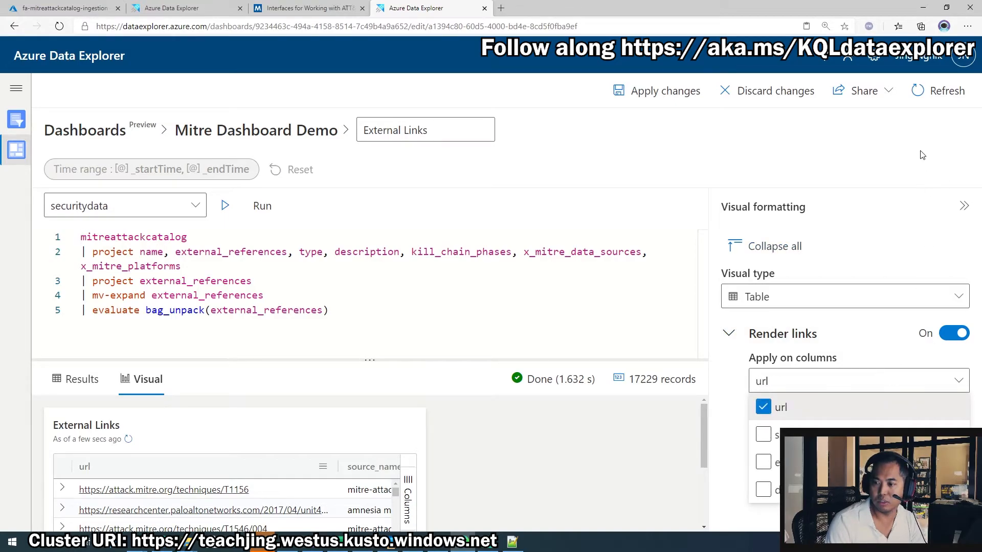
click(660, 93)
click(659, 93)
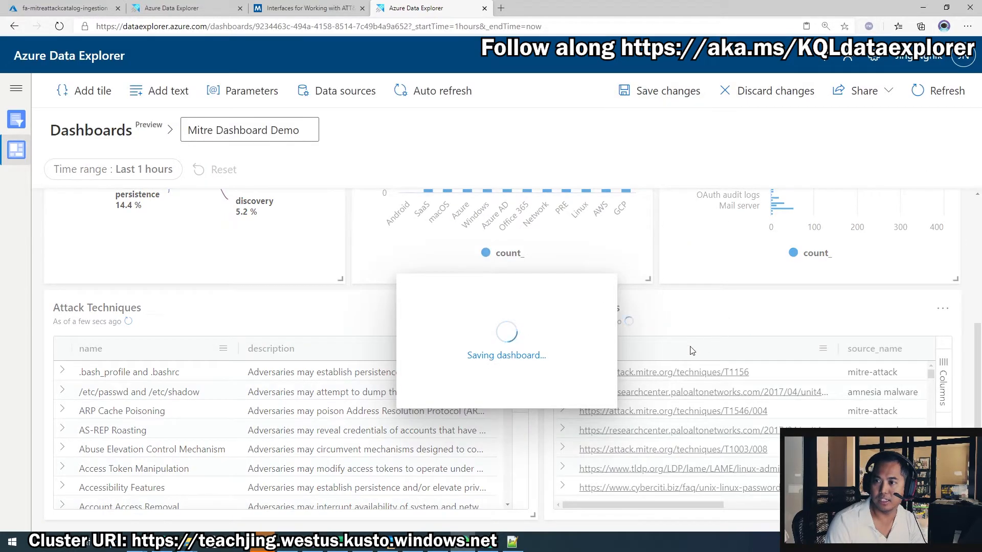
Test the T1156 link in the External Links table and close the page it opens
click(660, 373)
click(605, 9)
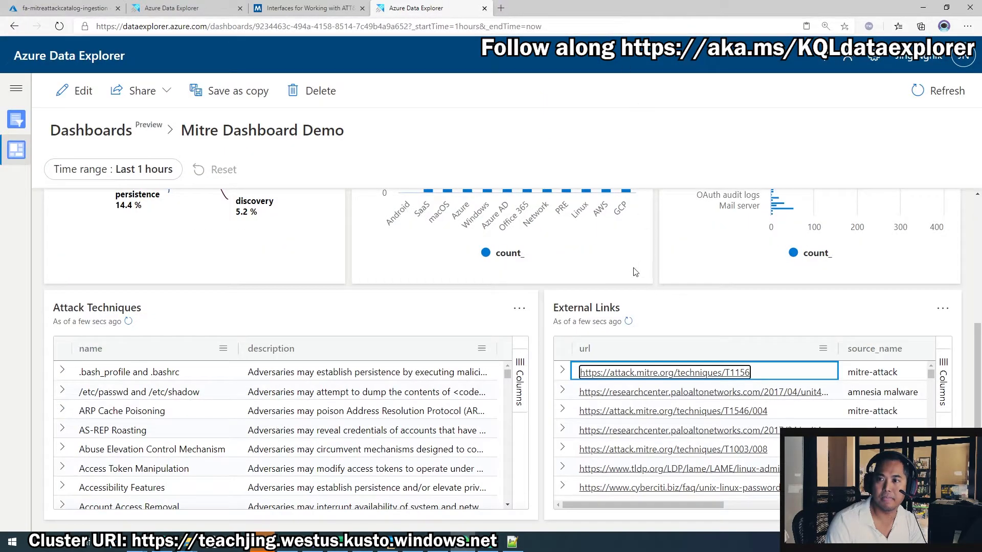
scroll(536, 395, up, 4)
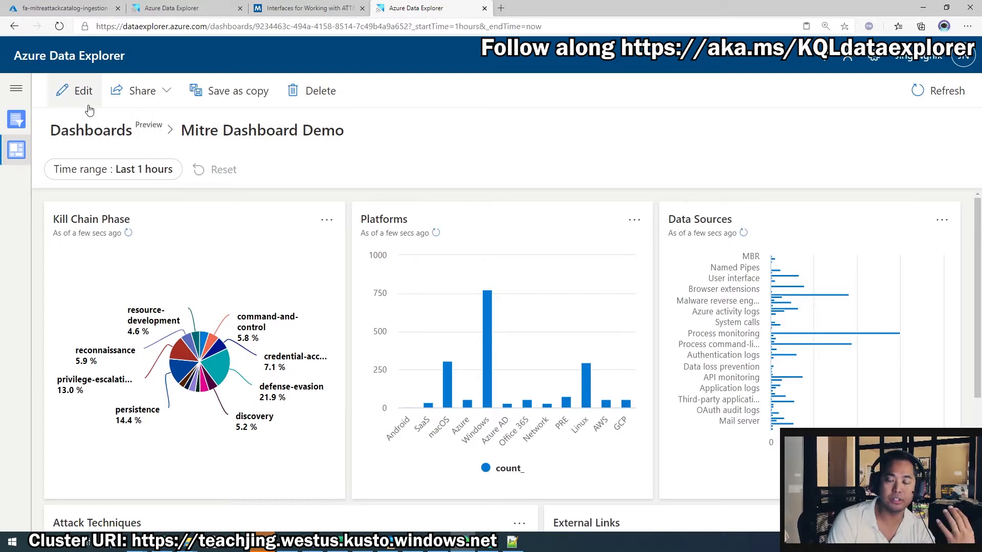
click(72, 97)
click(237, 92)
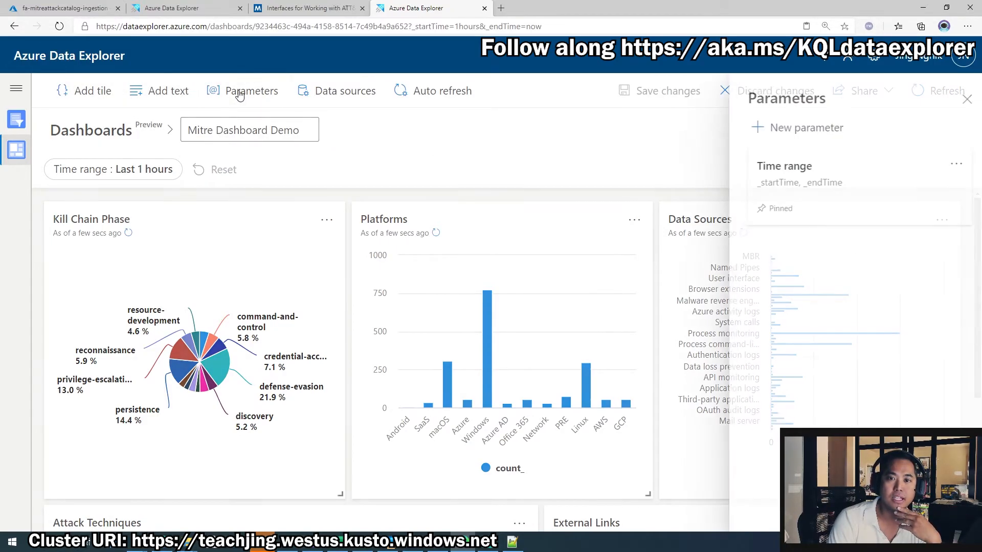
click(818, 128)
click(350, 163)
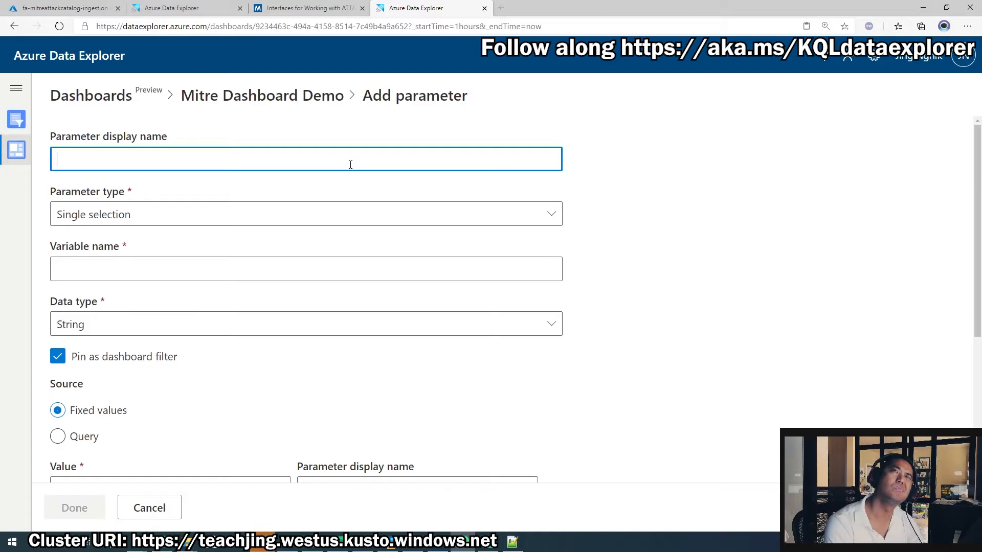
text(Kill Chain Phase)
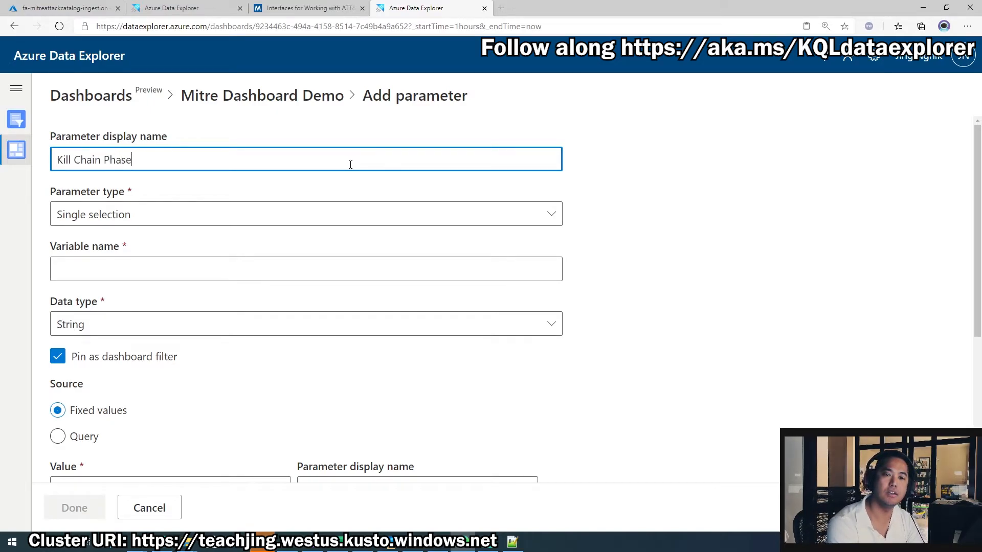
click(175, 221)
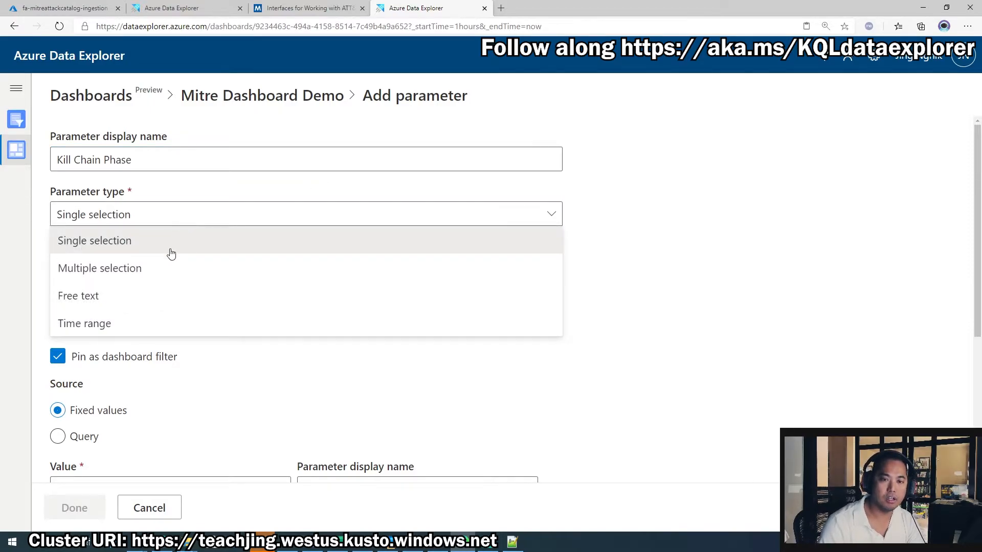
click(133, 267)
click(130, 262)
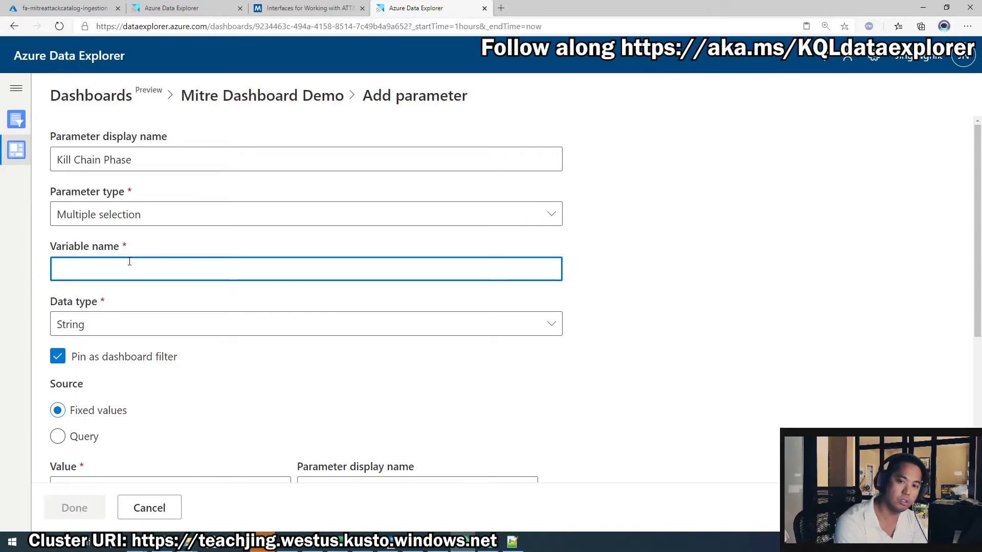
text(para)
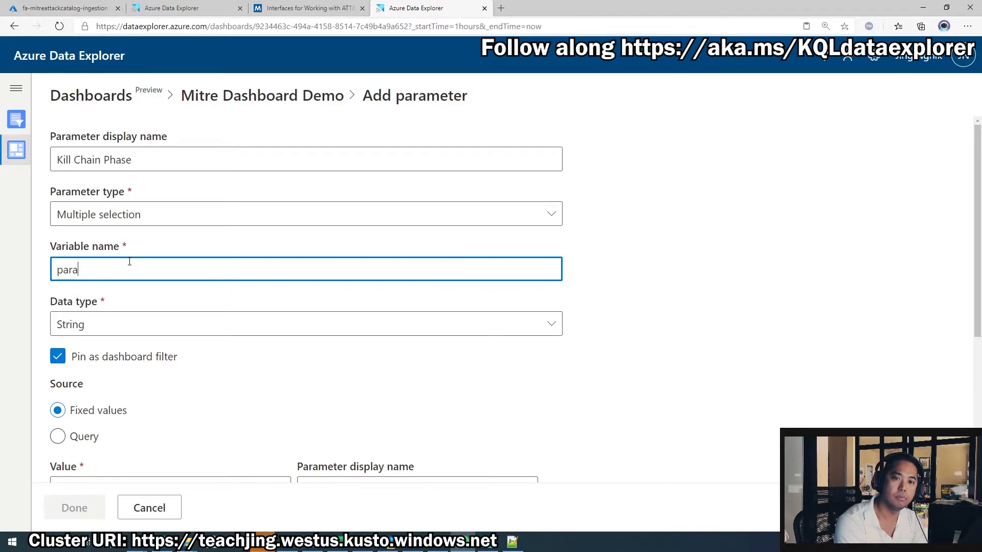
text(mkillchainphase)
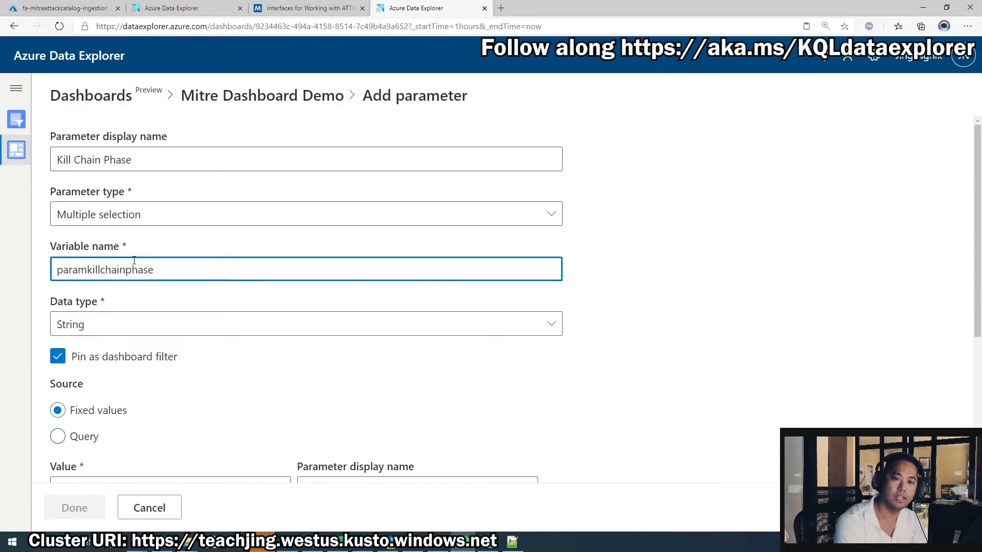
drag(88, 275, 62, 273)
double_click(68, 270)
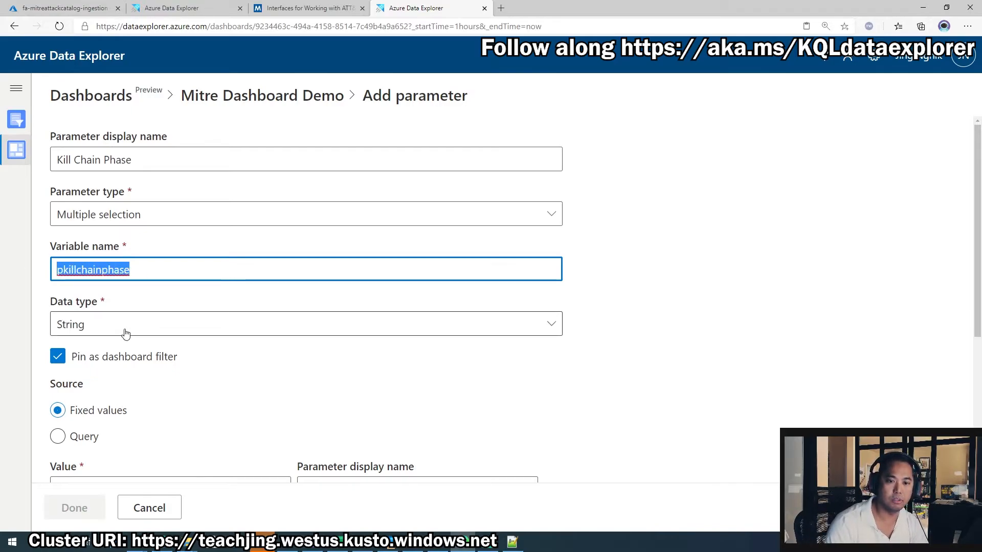
click(716, 307)
scroll(721, 307, down, 1)
scroll(721, 307, down, 3)
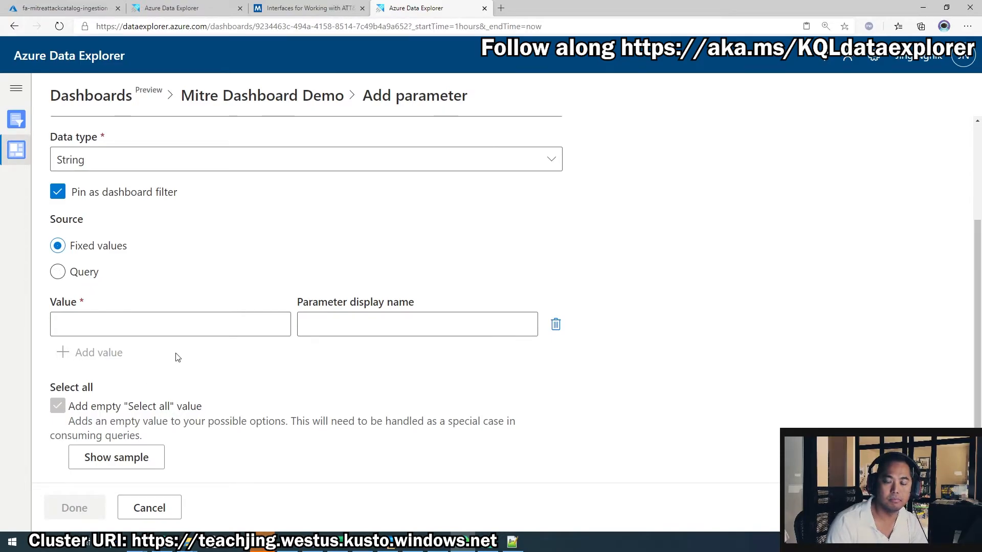
scroll(179, 313, up, 3)
scroll(208, 314, down, 5)
scroll(213, 320, up, 2)
scroll(211, 320, down, 2)
scroll(279, 321, up, 5)
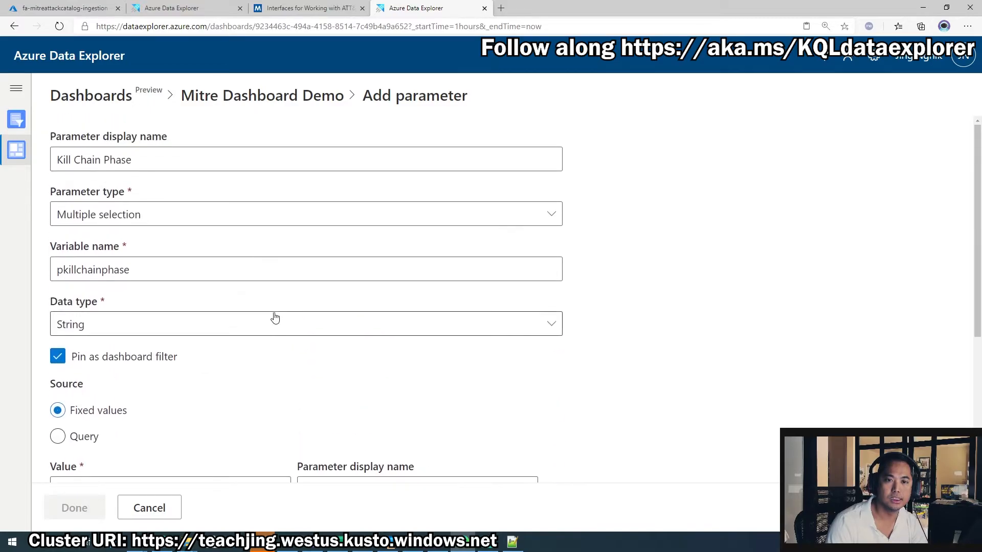
Leave the unsaved parameter form for the kill chain phase query, remove its limit 100 line and copy the full query
click(17, 120)
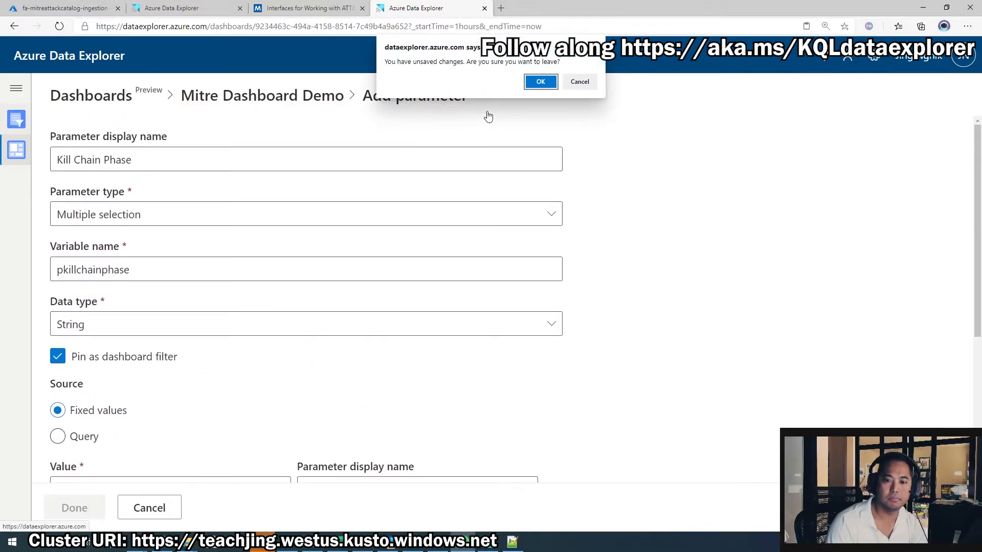
click(541, 81)
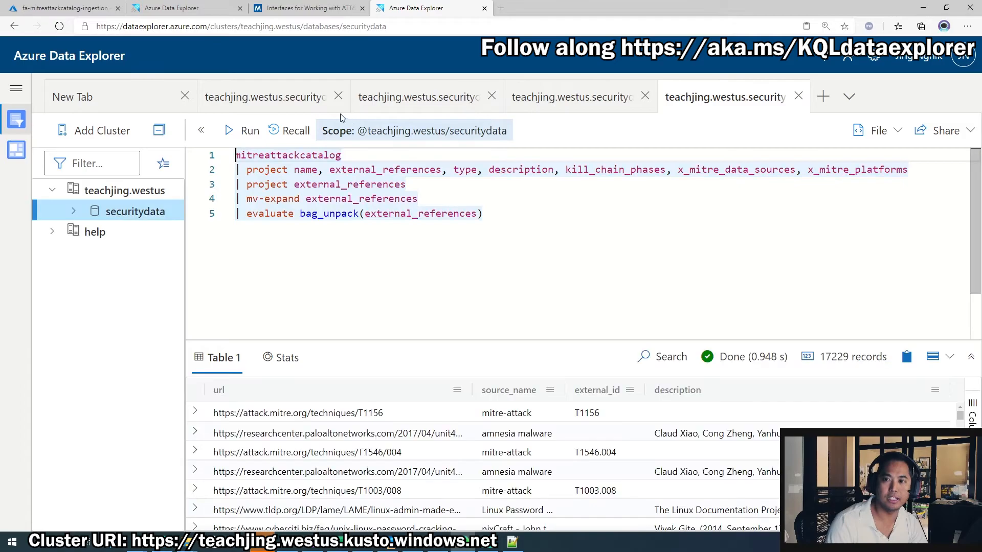
click(347, 114)
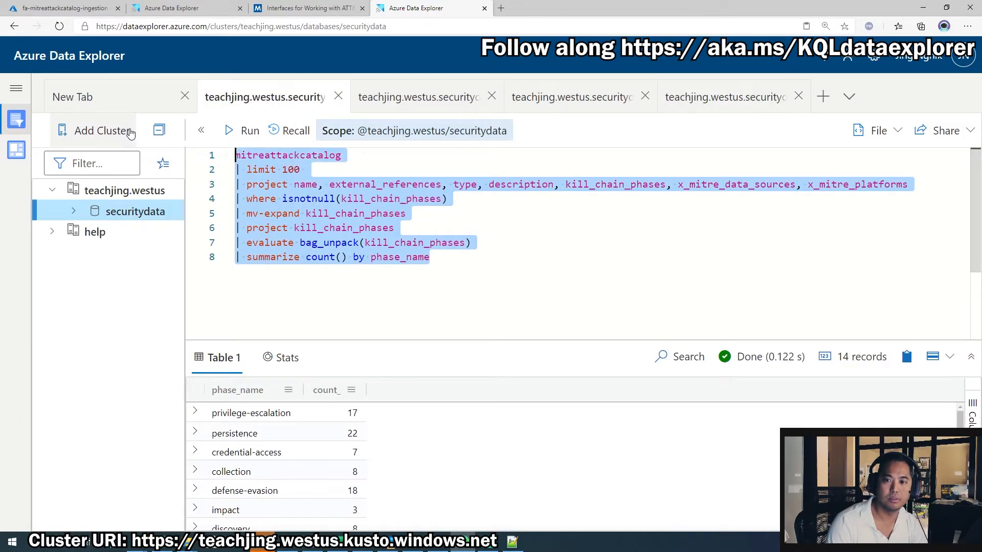
drag(305, 169, 246, 170)
key(BackSpace)
key(BackSpace)
key(BackSpace)
key(BackSpace)
key(ctrl+a)
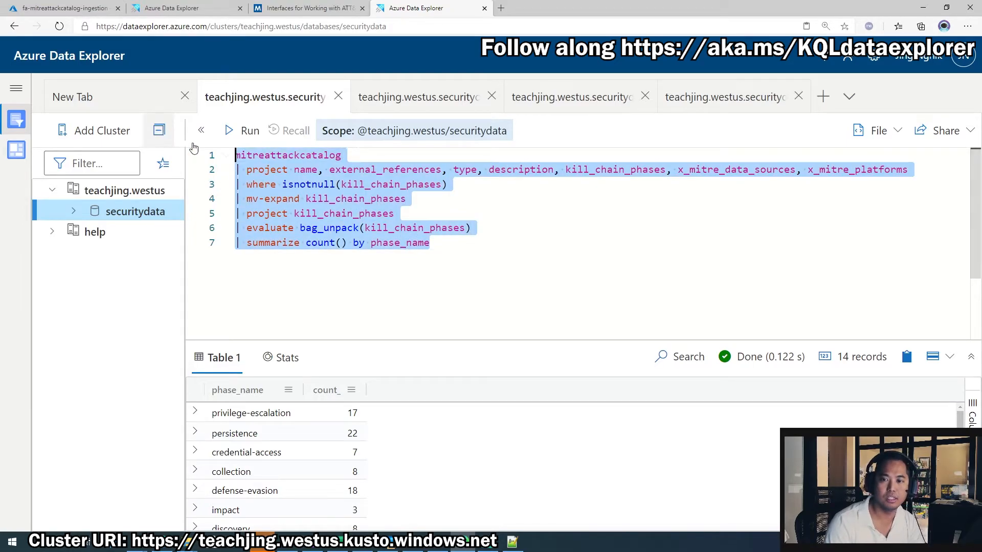
Start a new multiple-selection parameter in Mitre Dashboard Demo with display name Kill Chain Phase and variable name pkillChainPhase
click(16, 149)
click(149, 256)
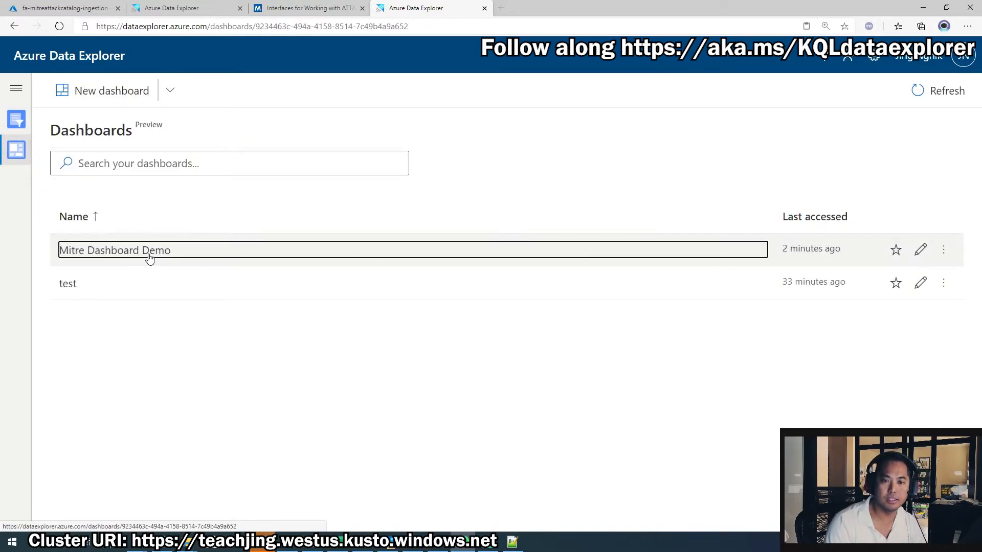
click(81, 92)
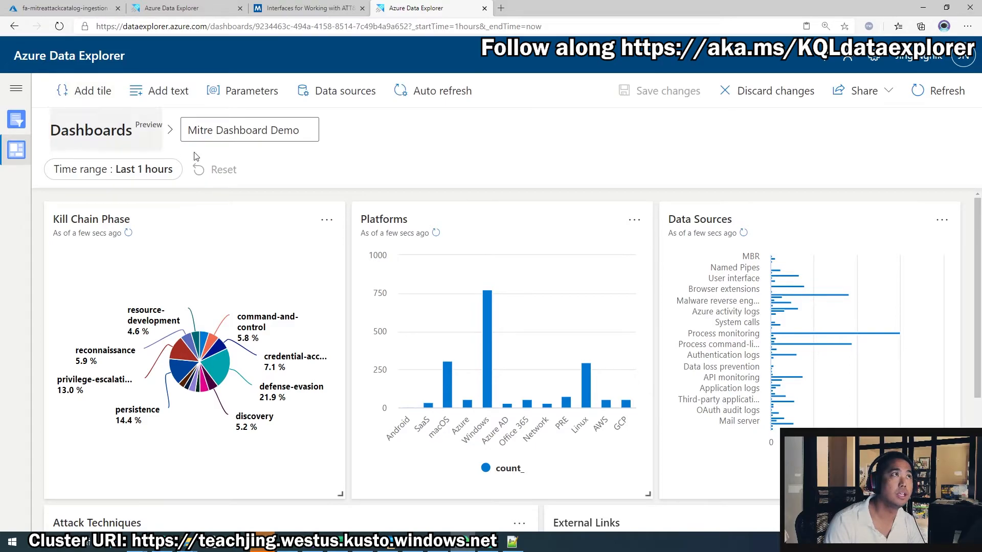
click(254, 93)
click(802, 129)
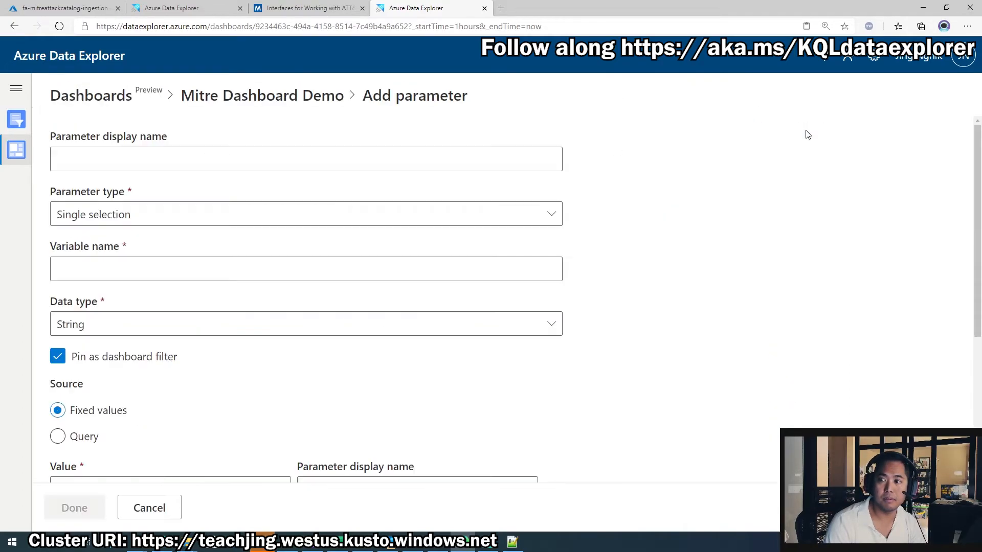
click(364, 153)
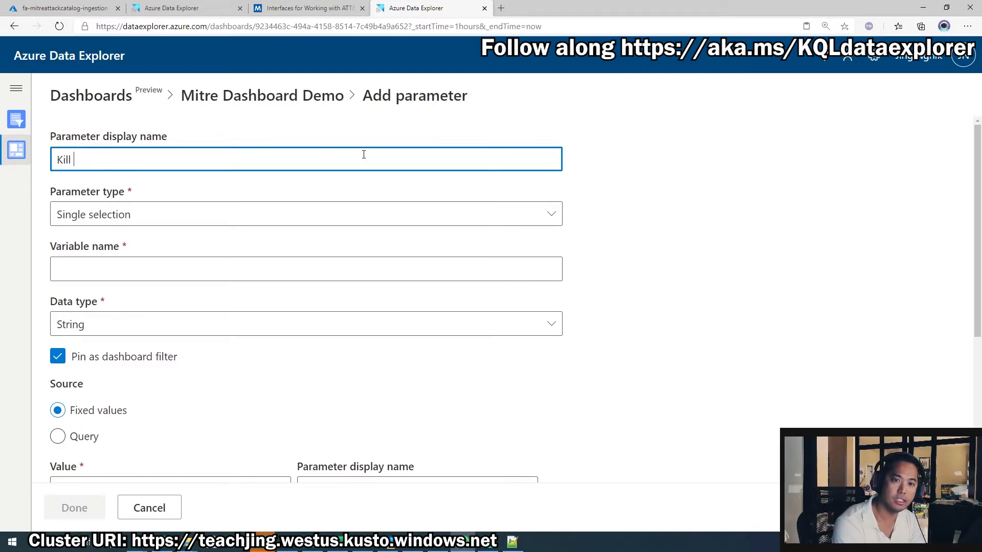
click(192, 219)
click(167, 276)
click(147, 266)
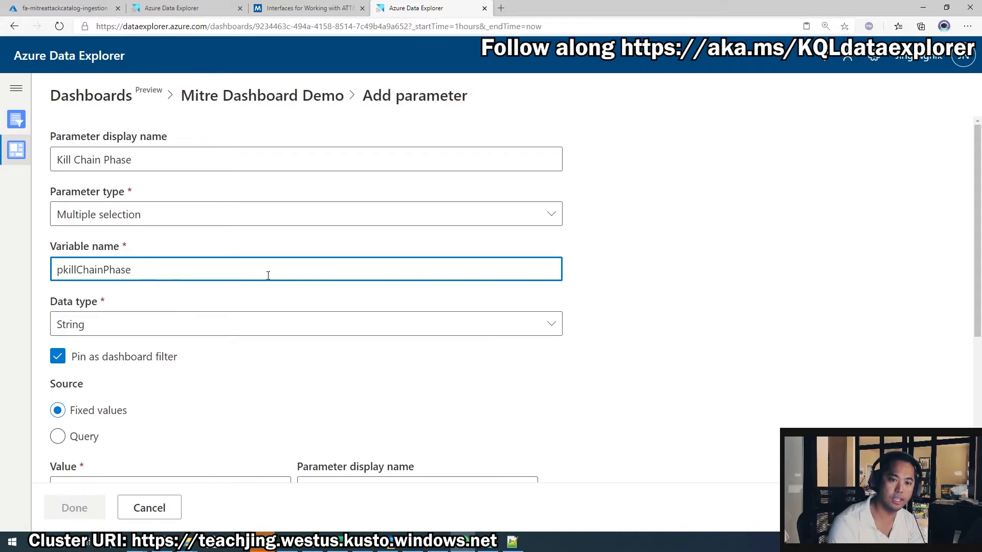
Source the parameter's values from a query on securitydata, using the copied kill chain phase query, then run and accept it
scroll(256, 321, down, 3)
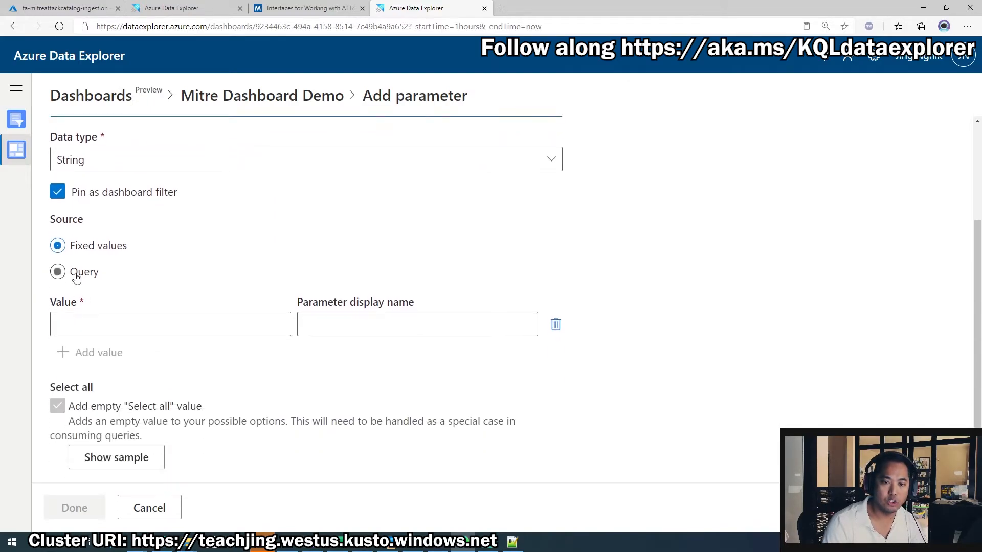
click(76, 277)
click(144, 354)
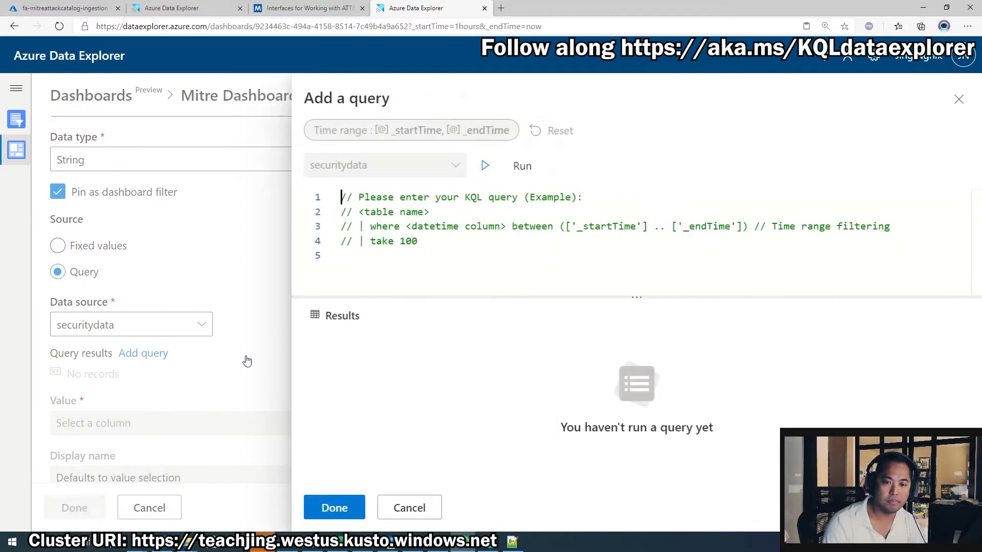
click(465, 254)
key(ctrl+a)
key(ctrl+v)
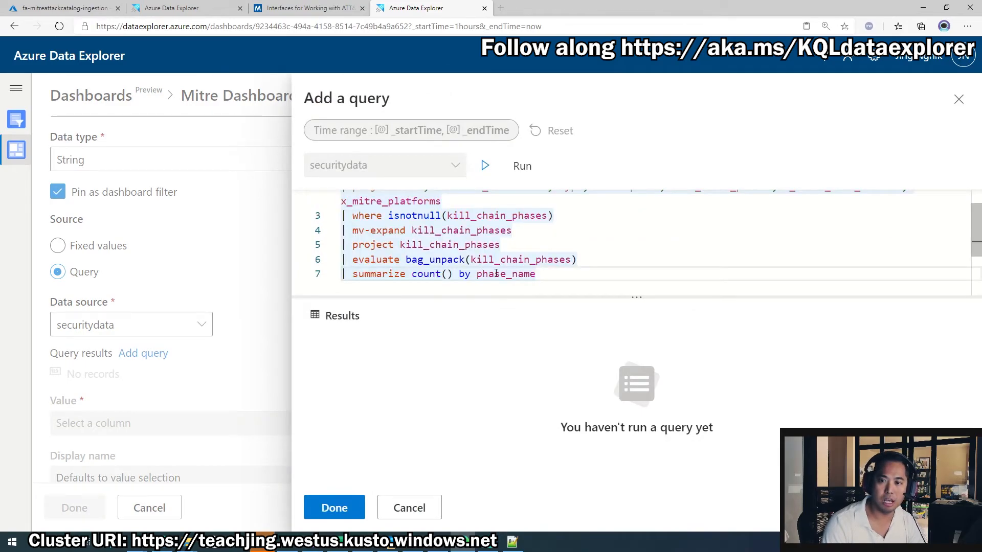
scroll(496, 273, up, 2)
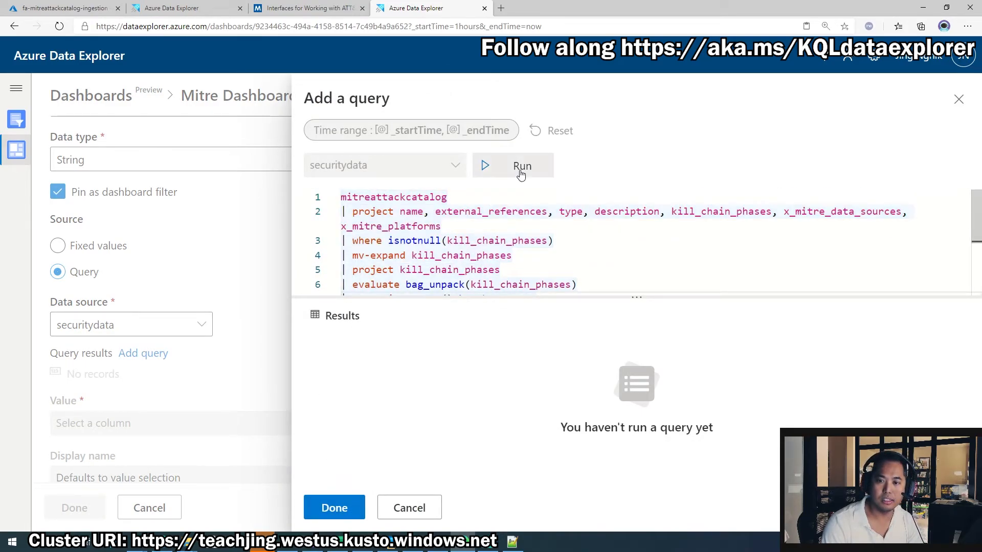
click(520, 174)
click(332, 508)
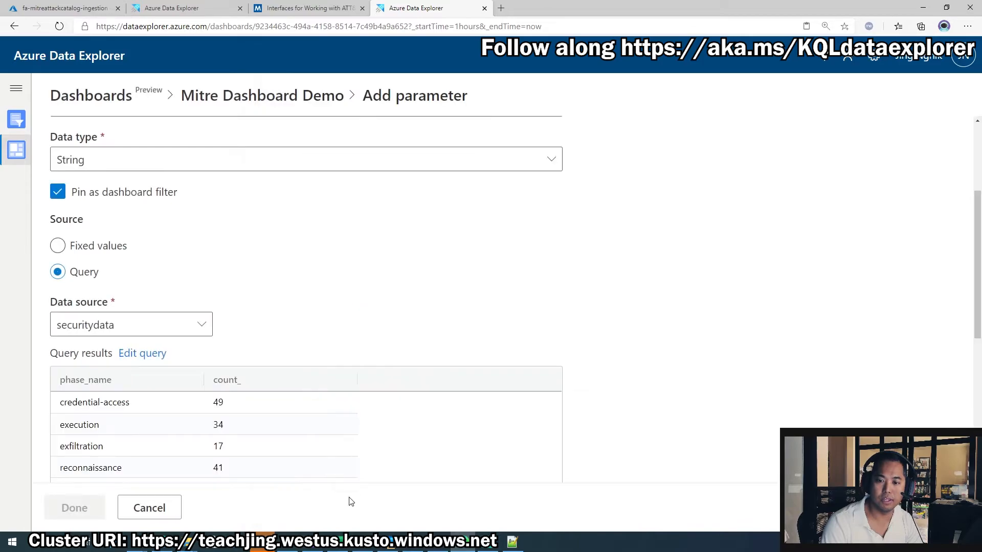
Use phase_name as the parameter's value column, select all values as the default, and finish adding the parameter
scroll(373, 432, down, 5)
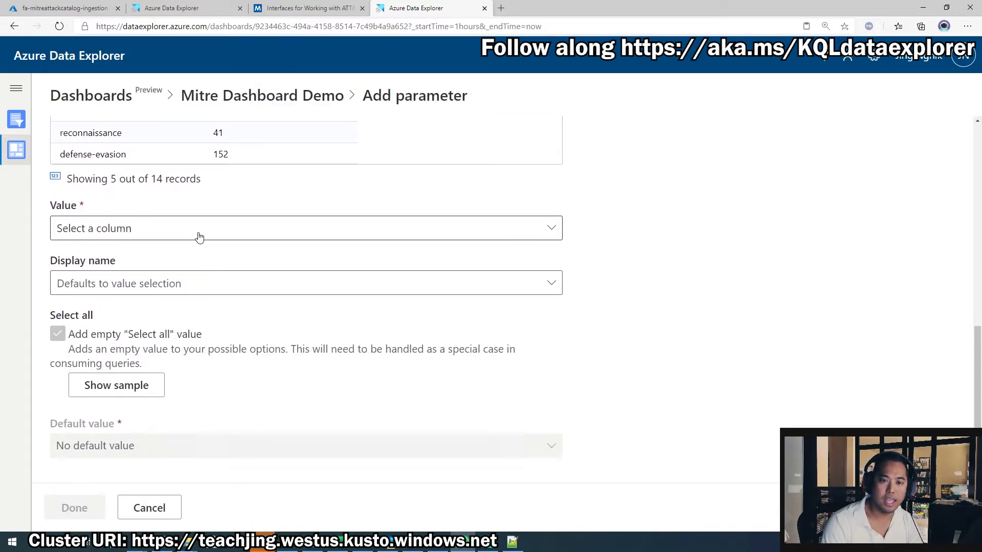
click(199, 238)
click(112, 258)
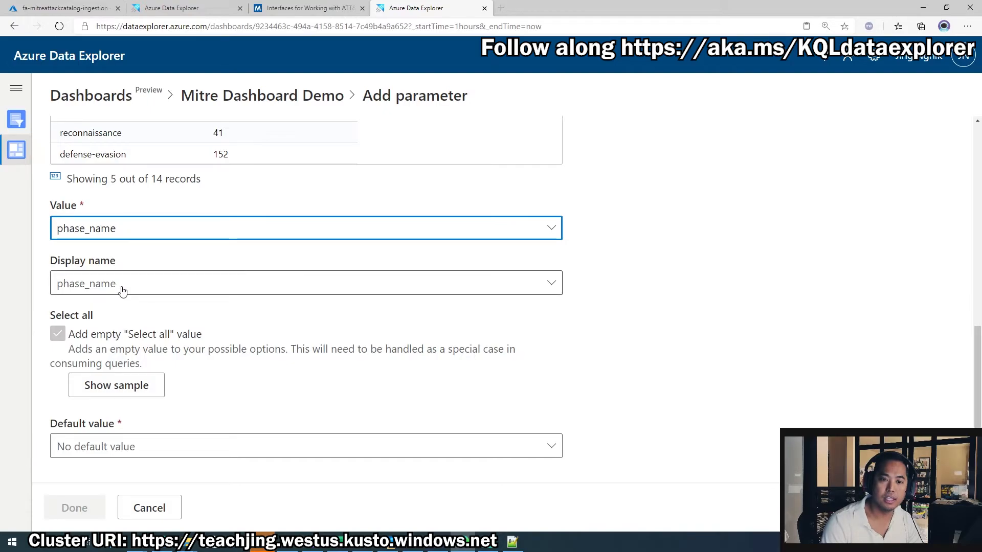
click(238, 447)
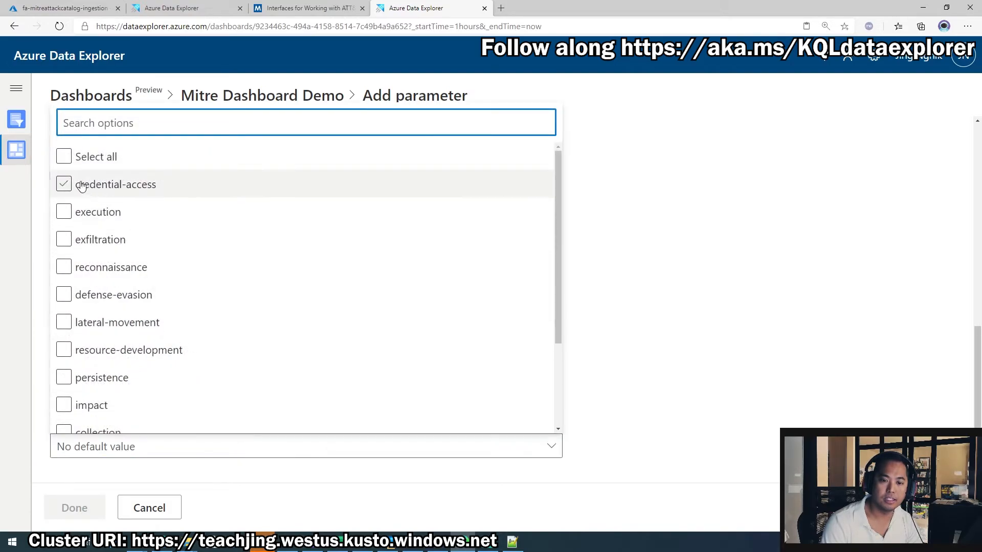
click(63, 156)
click(67, 506)
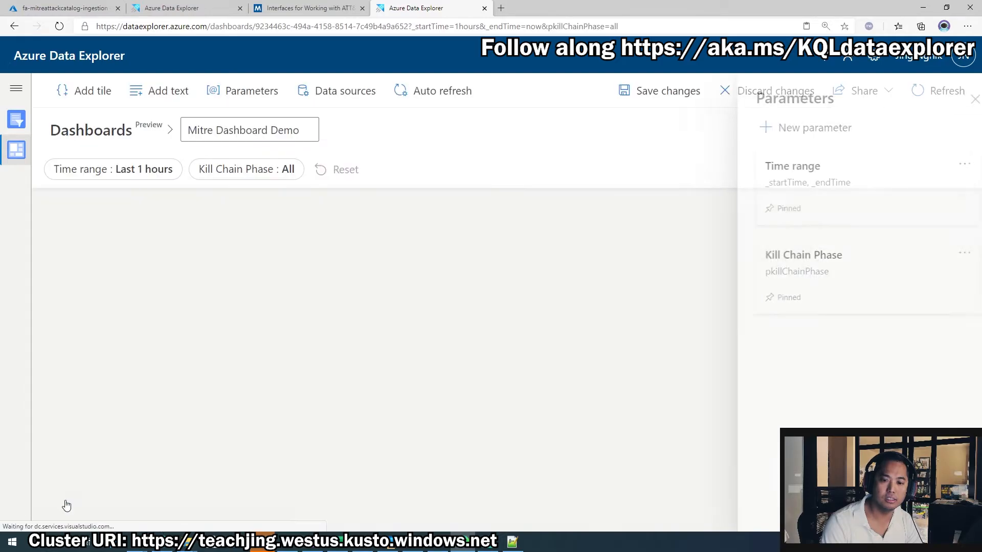
click(958, 101)
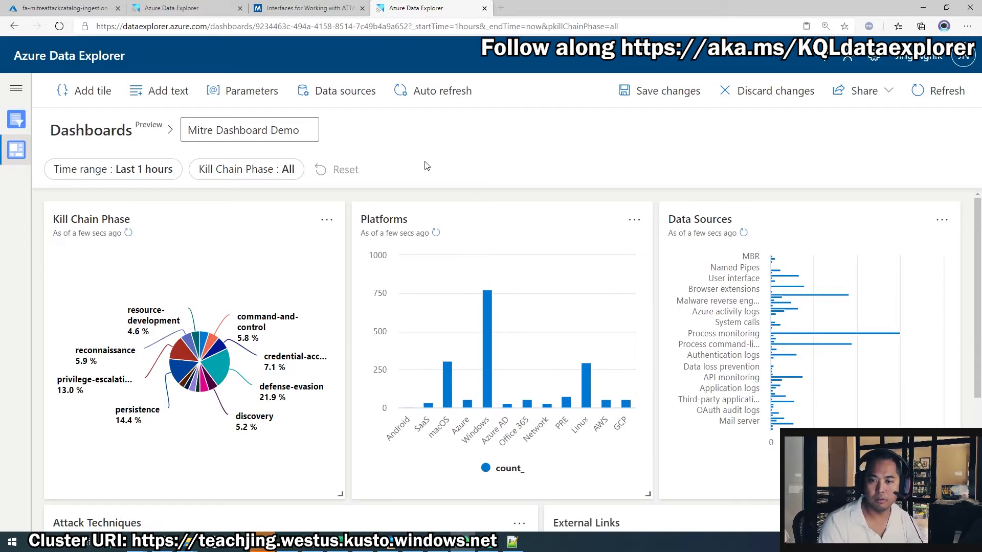
Stay on the dashboard when asked about leaving and save its changes
click(17, 149)
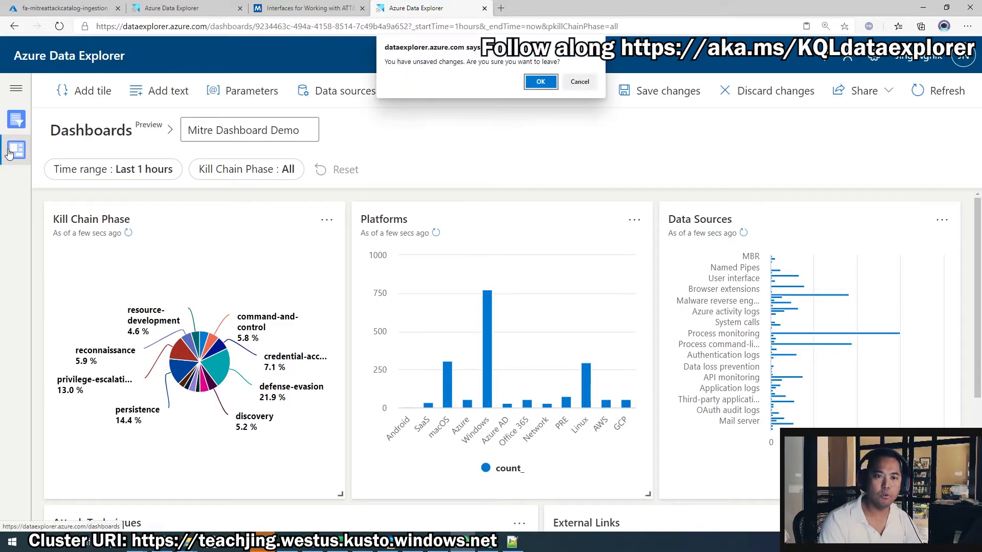
click(580, 82)
click(657, 96)
Remove the limit 100 line from the x_mitre_data_sources query in the query editor and copy the whole query
click(15, 121)
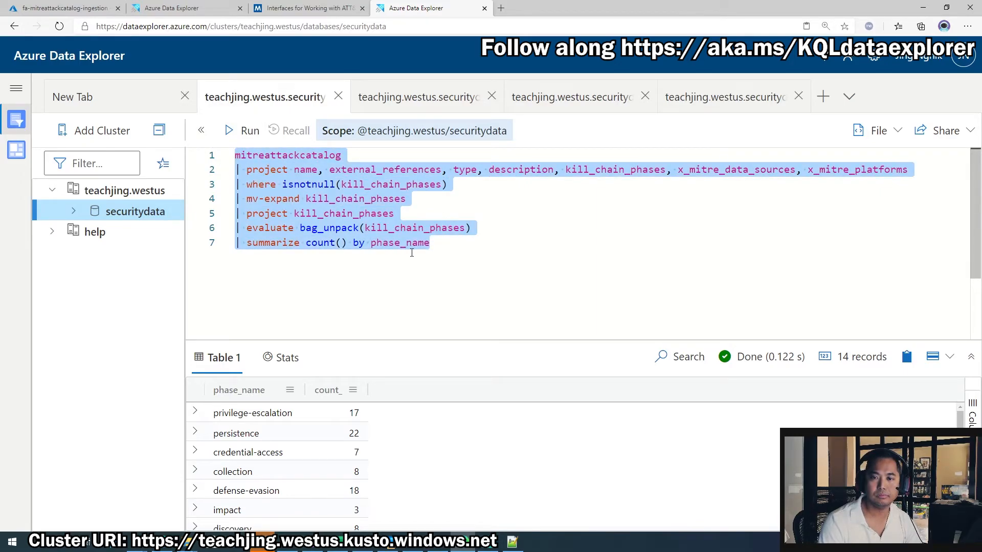
click(444, 99)
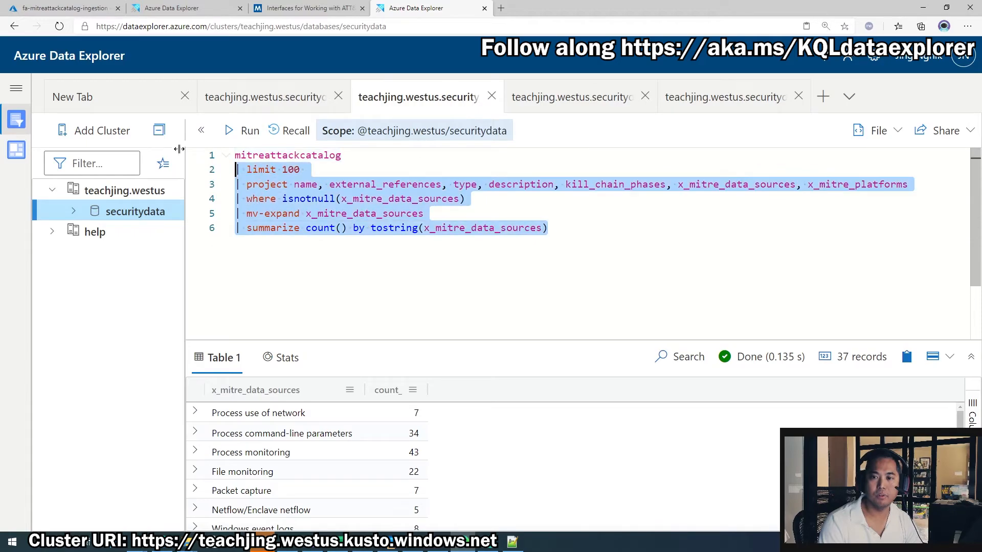
click(424, 214)
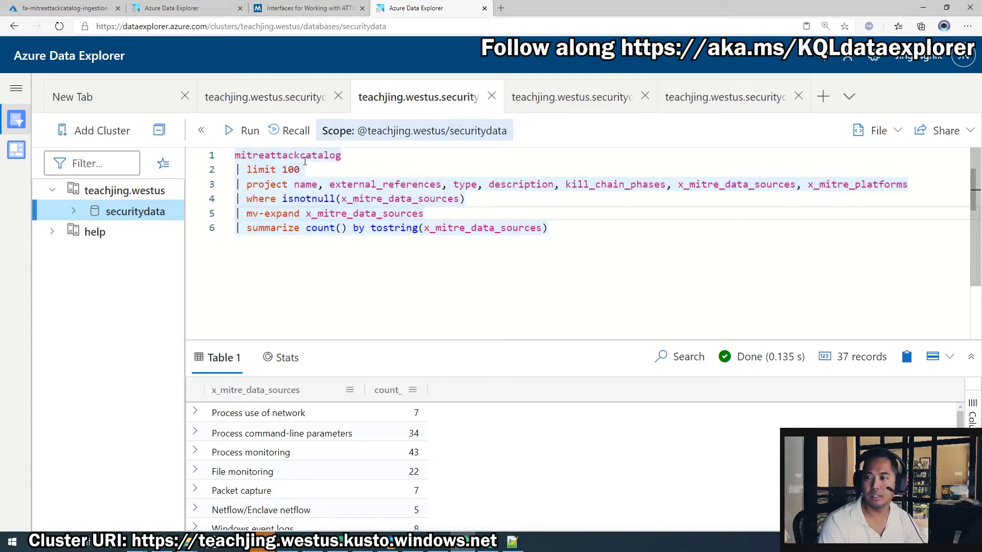
drag(307, 170, 224, 169)
key(BackSpace)
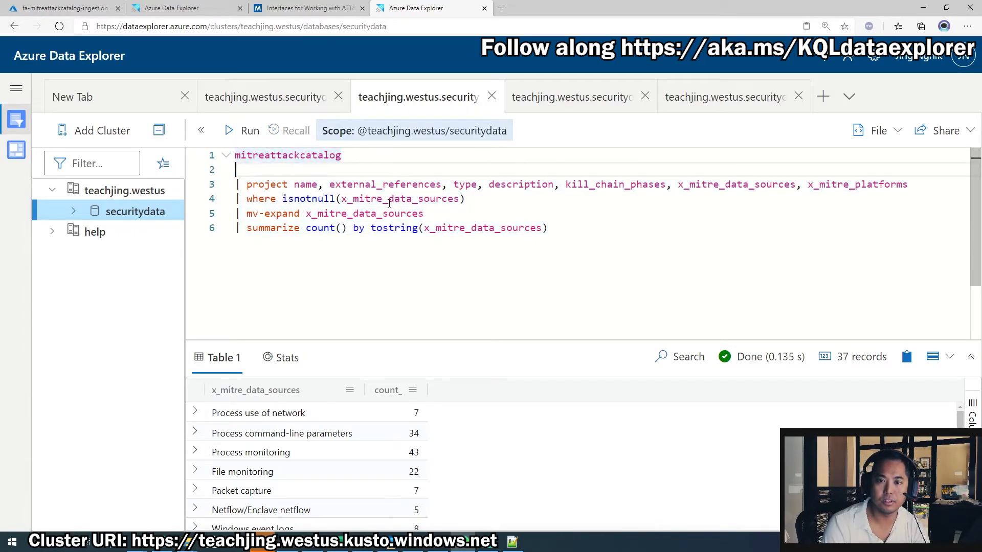
key(BackSpace)
key(ctrl+a)
key(ctrl+c)
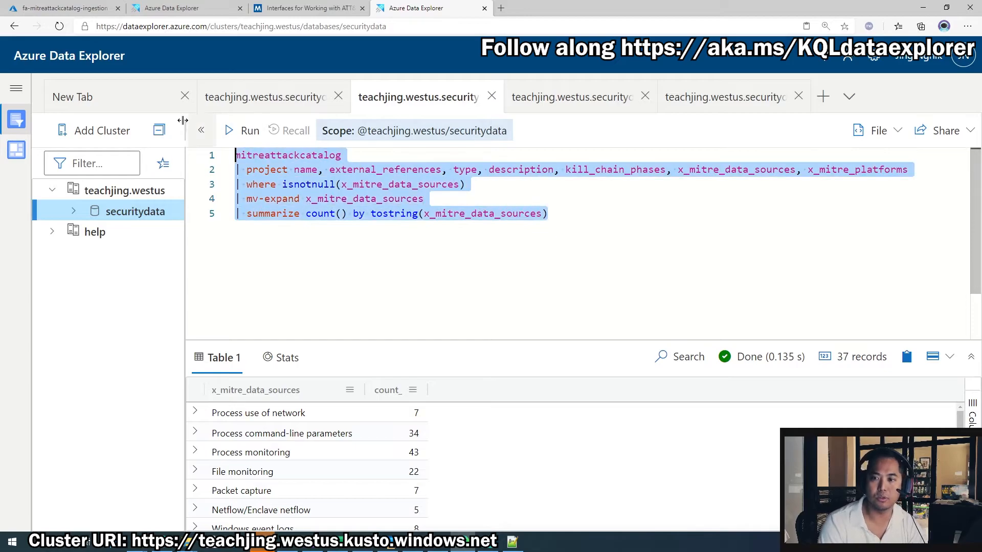
Edit Mitre Dashboard Demo and start a new multiple-selection parameter with display name Data Sources and variable name pDataSources
click(17, 150)
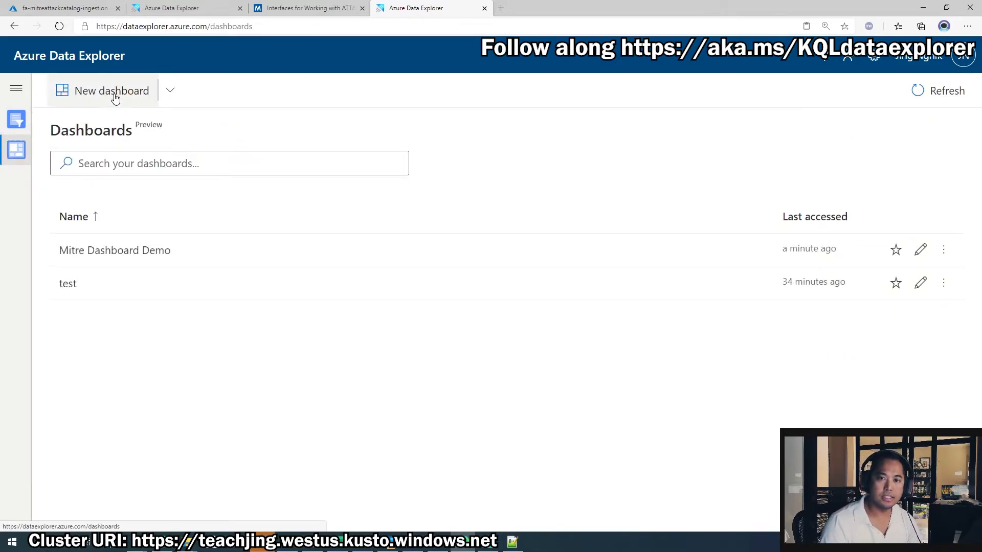
click(117, 250)
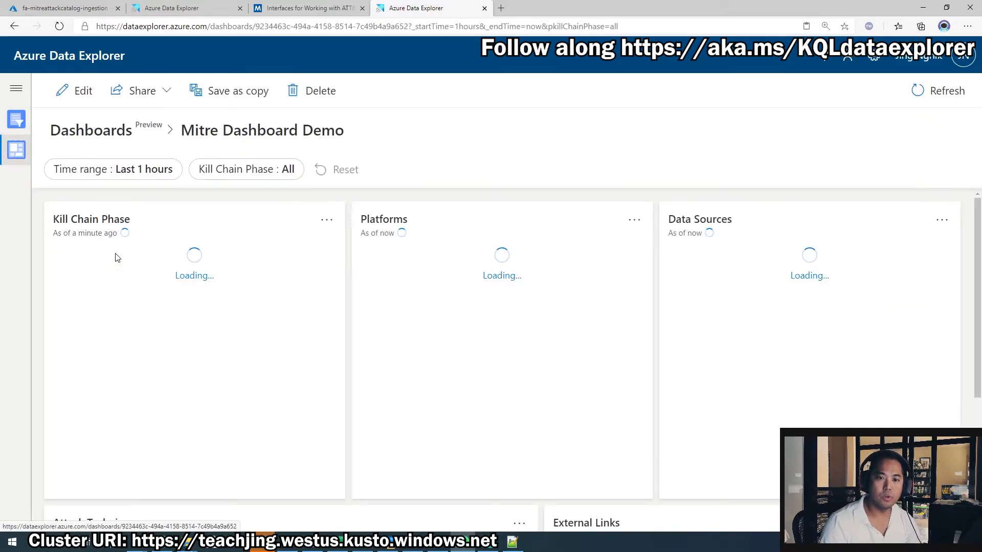
click(81, 100)
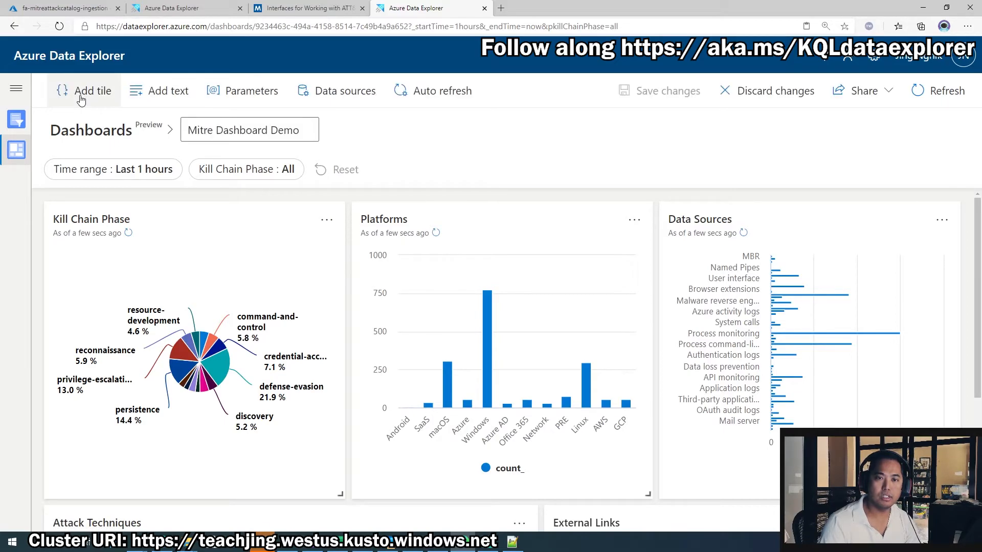
click(240, 91)
click(786, 127)
click(334, 154)
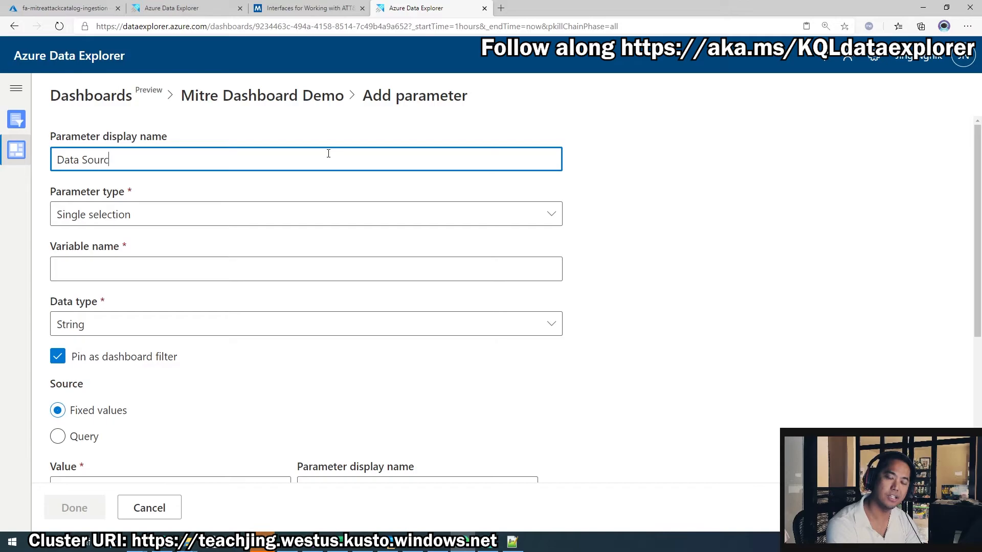
click(155, 266)
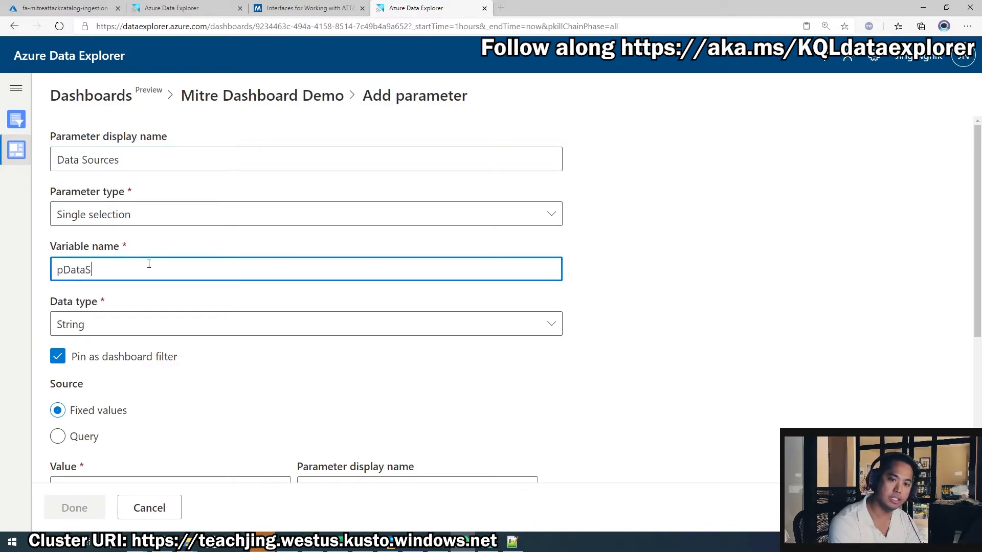
text(s)
click(181, 220)
click(135, 270)
Source the Data Sources parameter's values from a securitydata query, using the copied data sources query, and run and accept it
scroll(250, 410, down, 5)
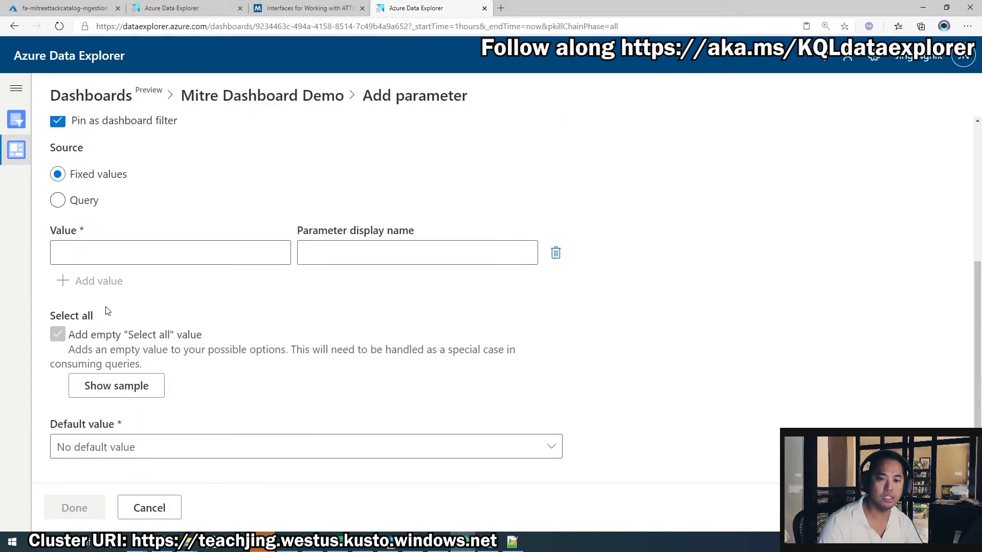
click(85, 202)
click(143, 281)
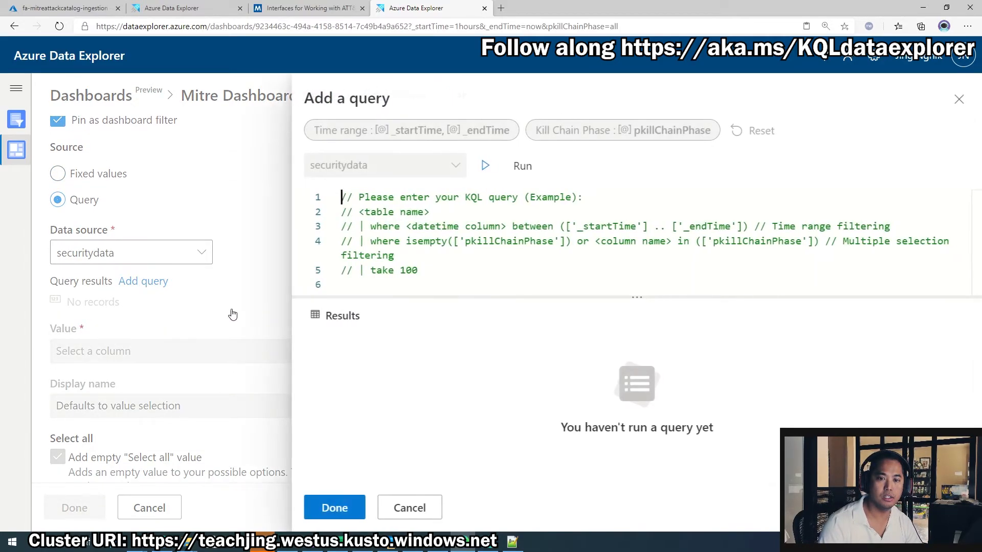
key(ctrl+a)
key(ctrl+v)
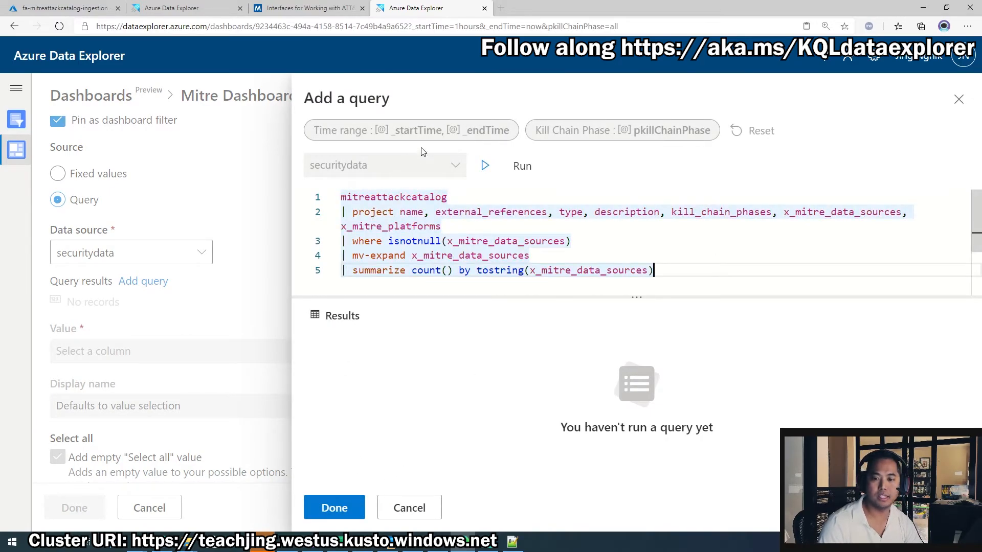
click(522, 166)
click(334, 508)
Add the parameter with x_mitre_data_sources as value column and all values as default, and save the dashboard changes
scroll(370, 420, down, 1)
scroll(370, 420, down, 5)
click(147, 236)
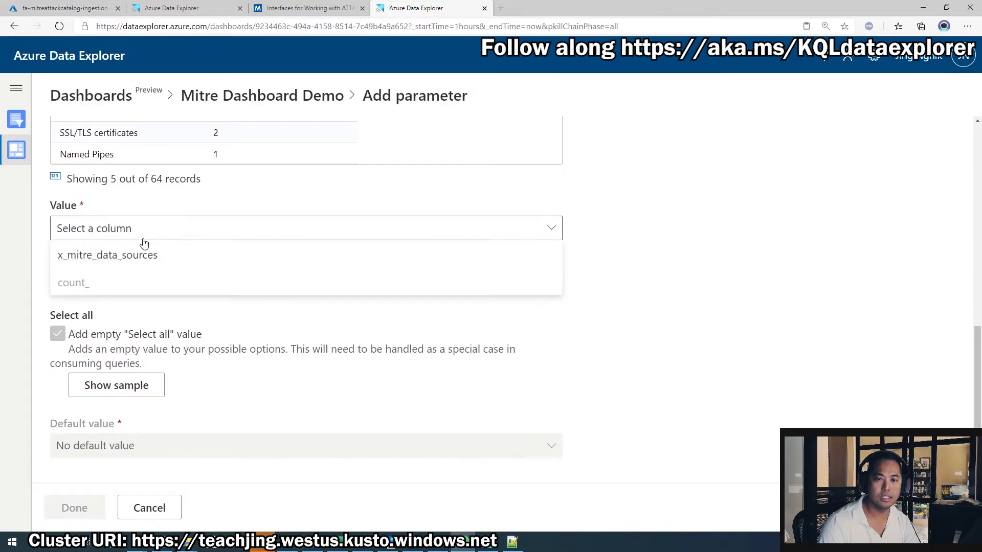
click(124, 255)
click(128, 444)
click(62, 156)
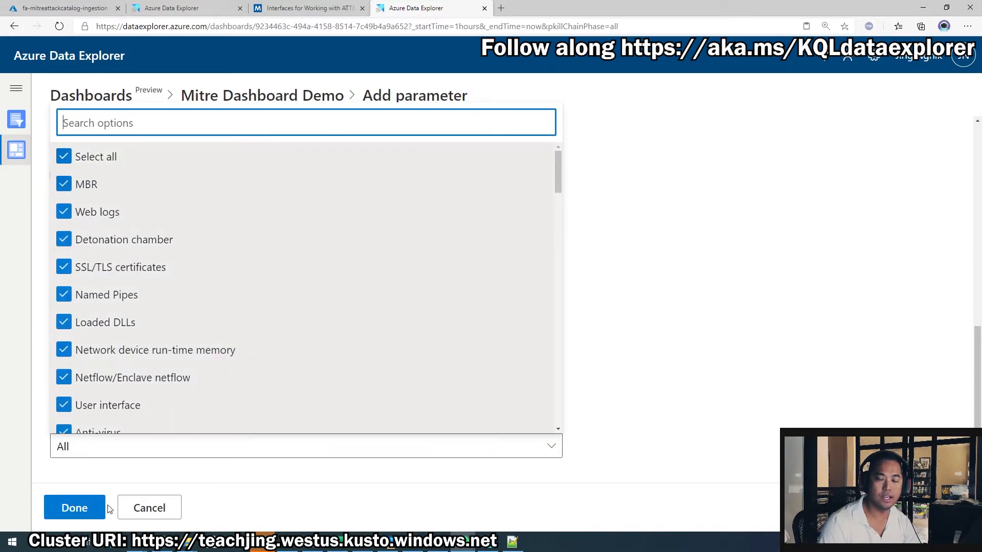
click(74, 508)
click(965, 99)
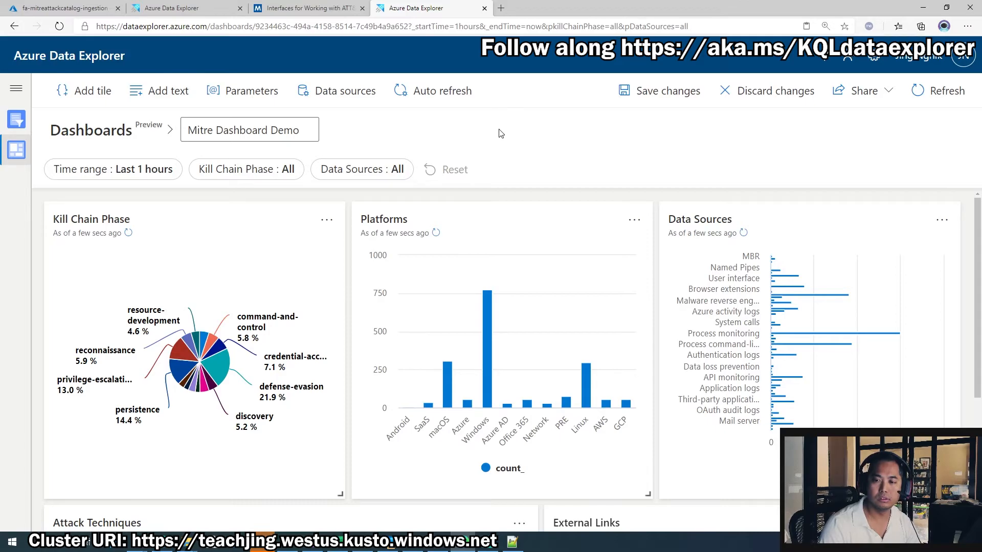
click(661, 90)
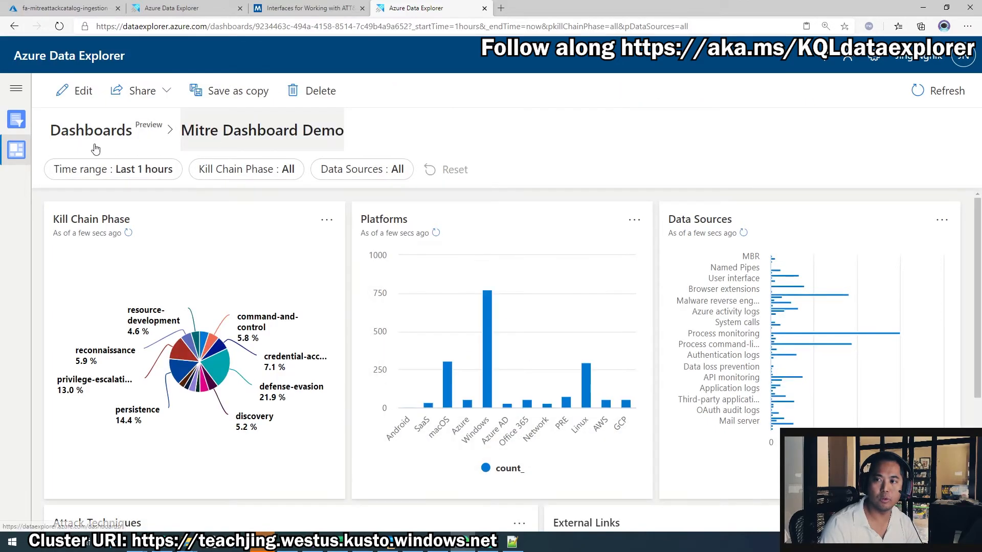
Copy the whole query that counts records by x_mitre_platforms from the query editor
click(8, 126)
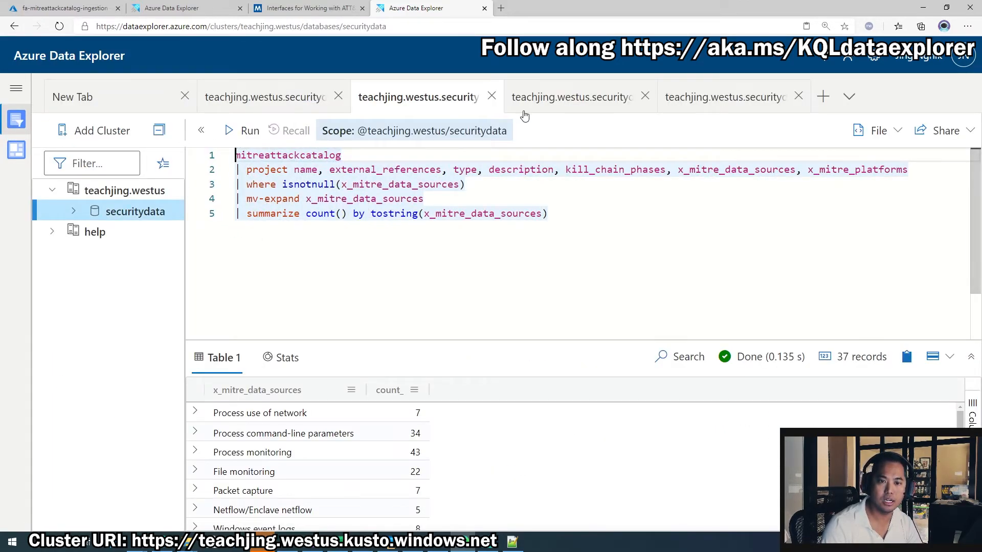
click(567, 105)
drag(637, 244, 235, 153)
key(ctrl+c)
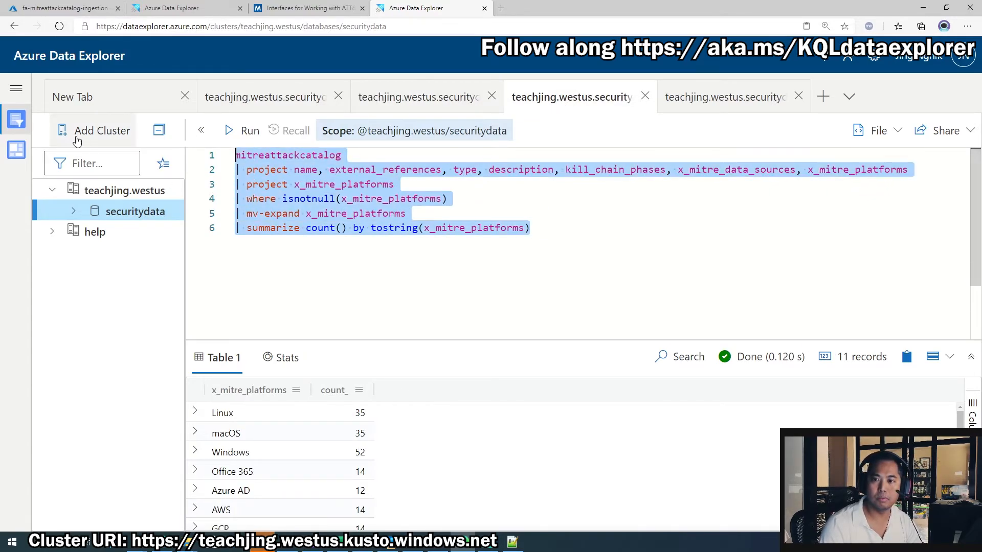
click(17, 125)
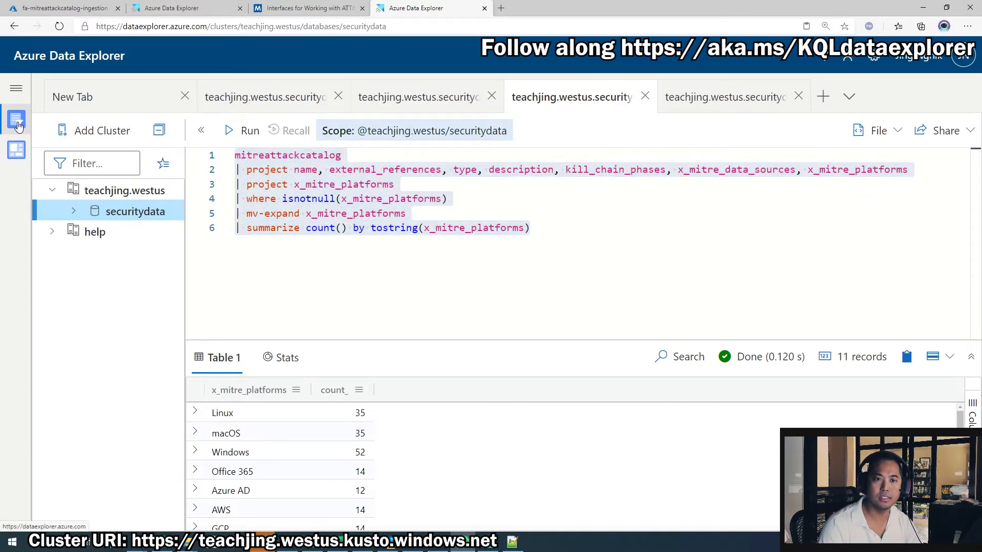
Reopen Mitre Dashboard Demo for editing and start a new multiple-selection parameter with display name Platforms and variable name pPlatforms
click(15, 150)
click(102, 249)
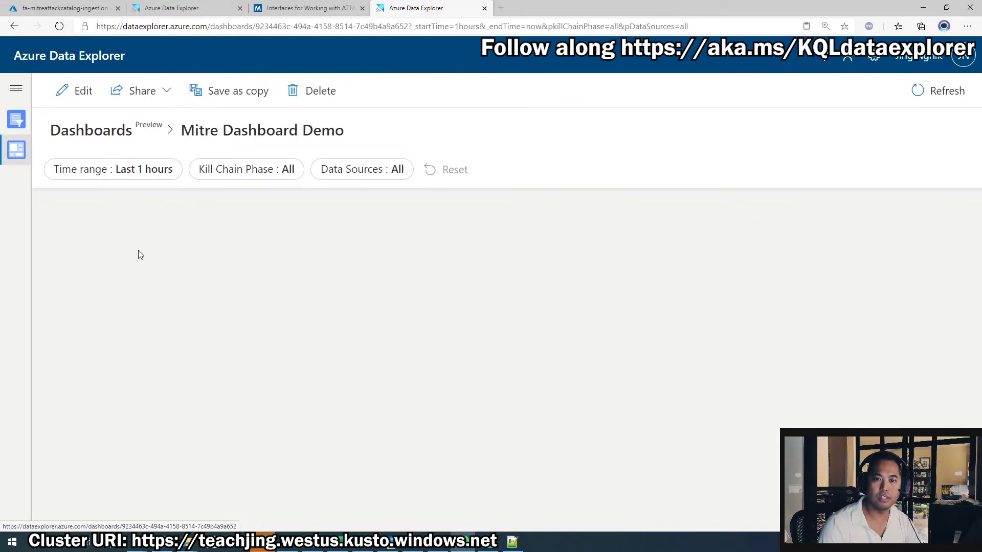
click(92, 97)
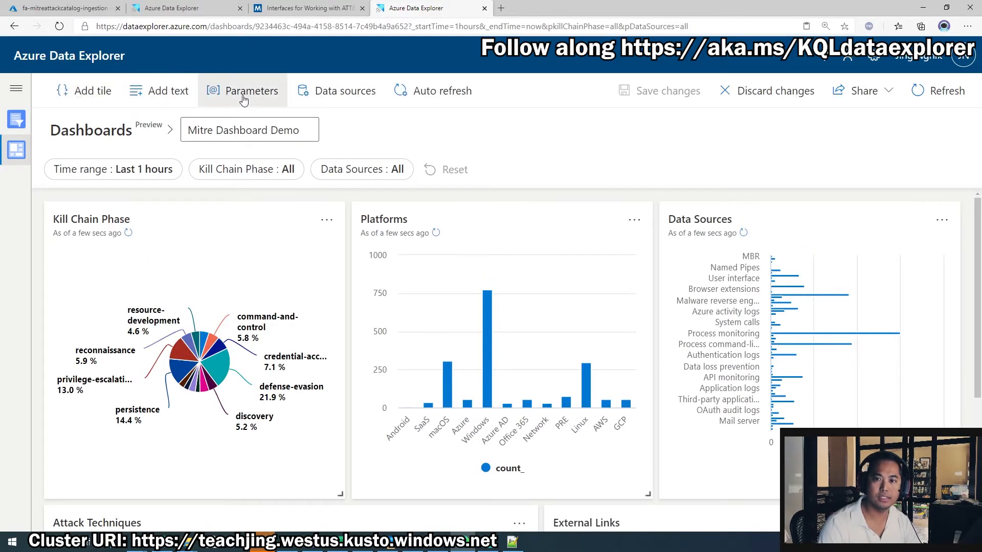
click(245, 90)
click(796, 129)
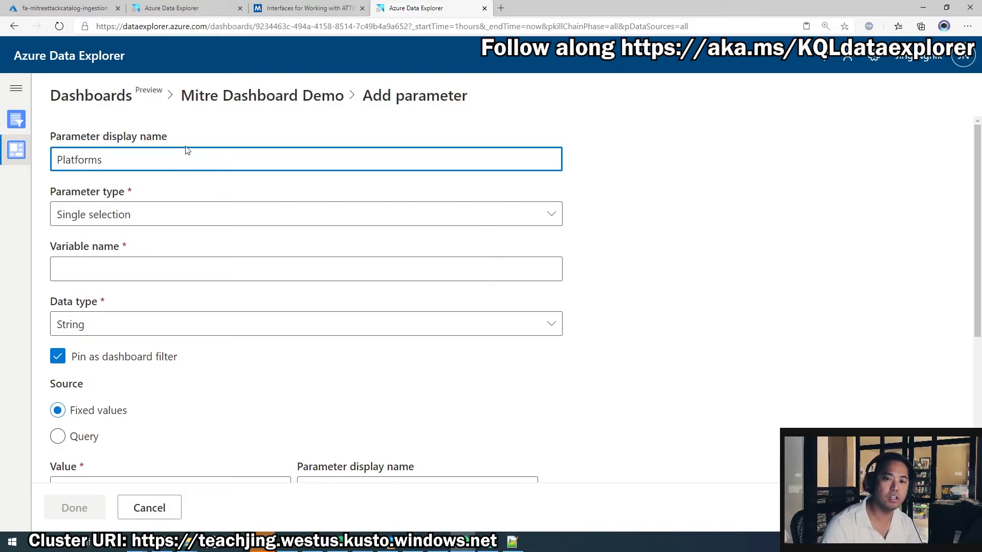
click(179, 214)
click(125, 267)
click(126, 268)
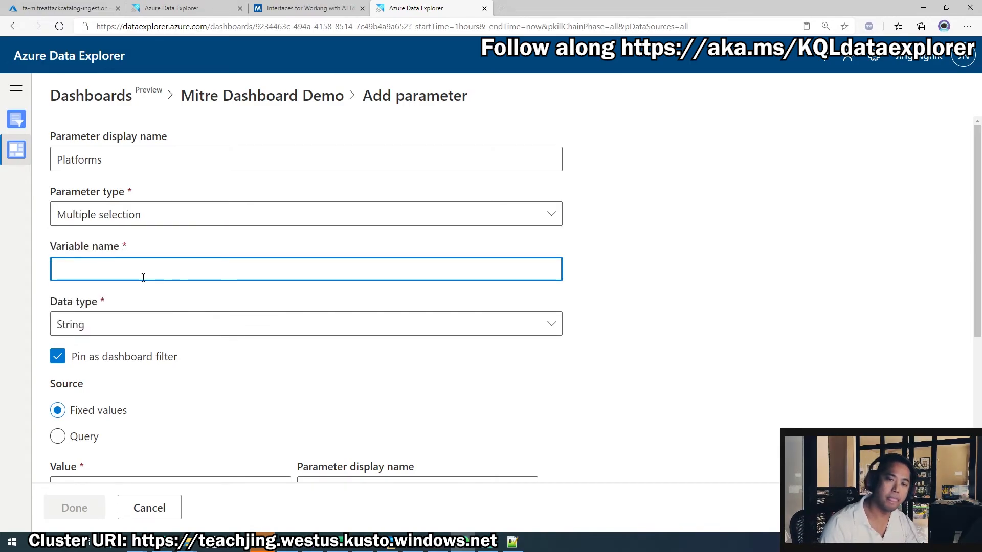
text(pPlatforms)
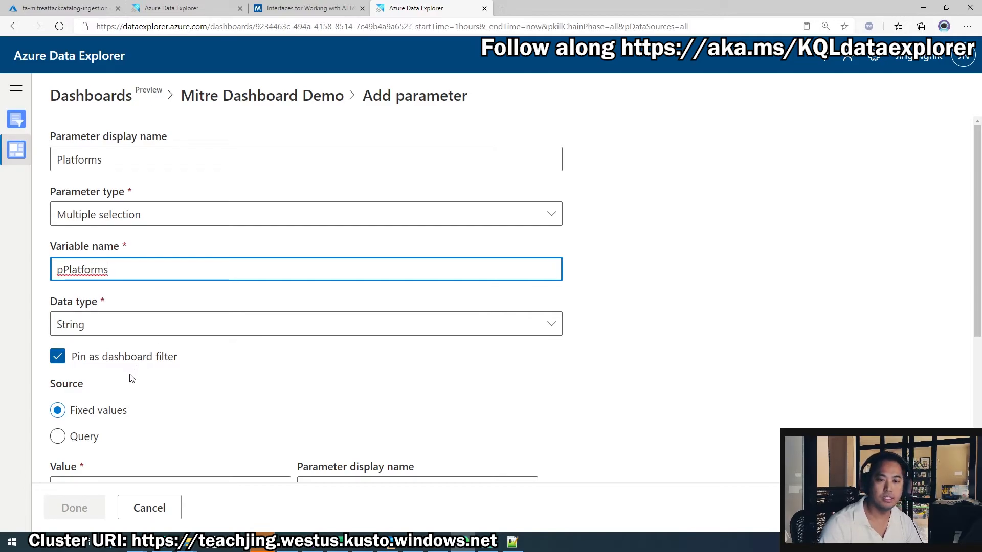
Source the Platforms parameter's values from a securitydata query, using the copied platforms query, and run and accept it
click(58, 438)
scroll(261, 423, down, 6)
click(143, 158)
key(ctrl+v)
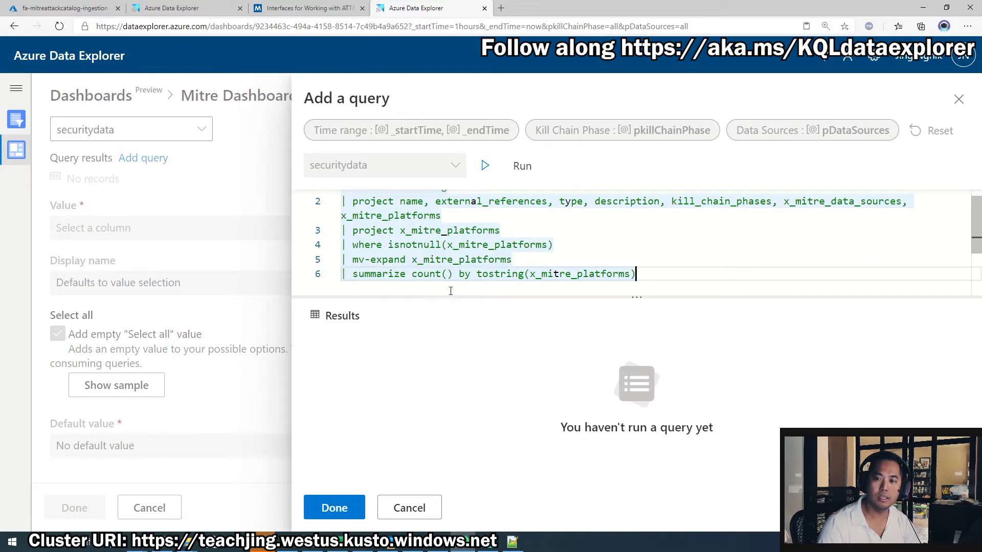
click(507, 244)
scroll(507, 243, up, 1)
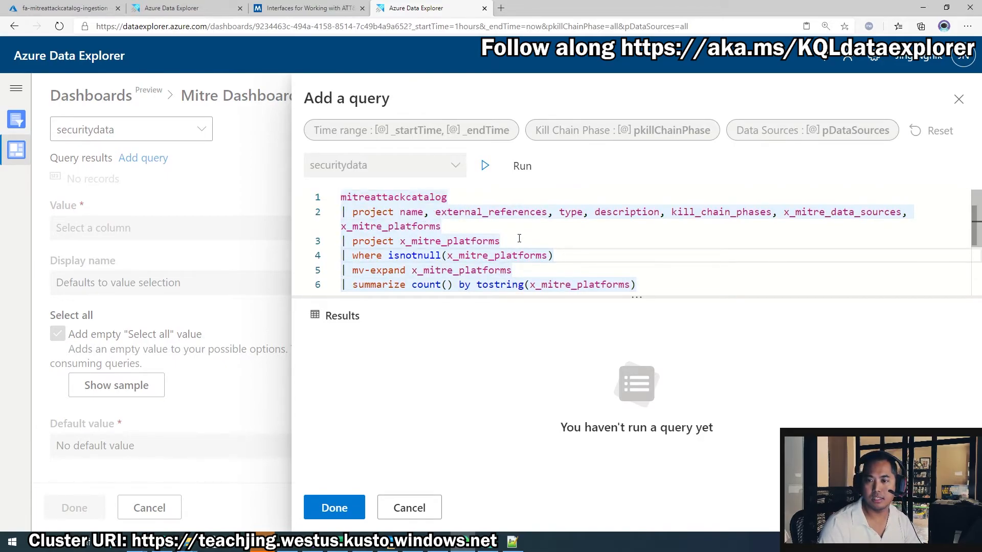
scroll(535, 267, down, 3)
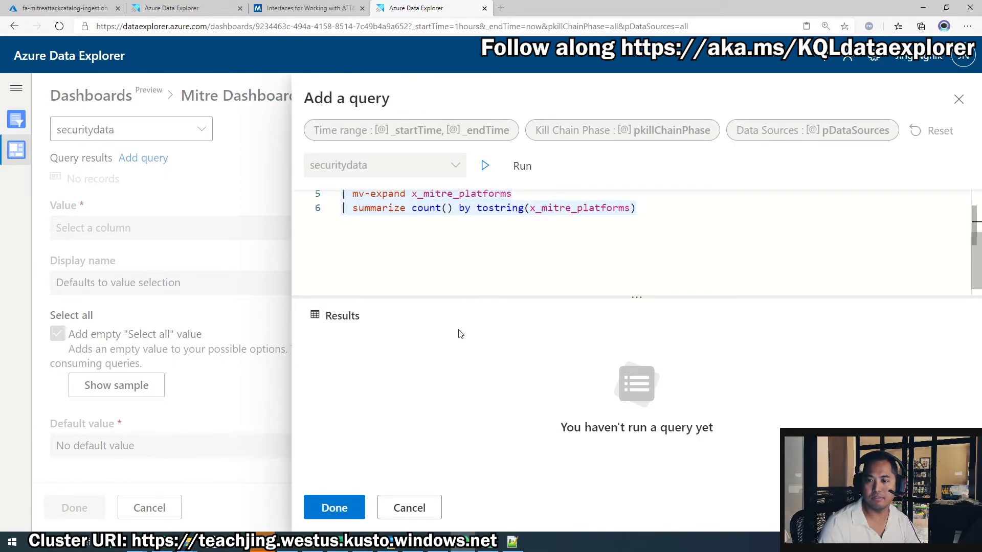
click(512, 176)
click(337, 506)
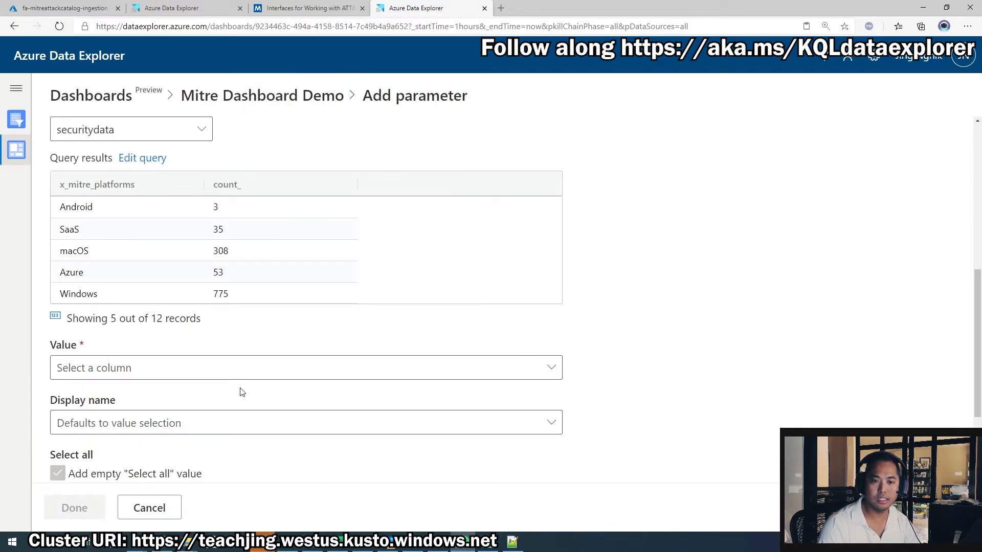
Use x_mitre_platforms as the parameter's value column, select all values as the default, and finish adding the parameter
click(235, 373)
click(126, 395)
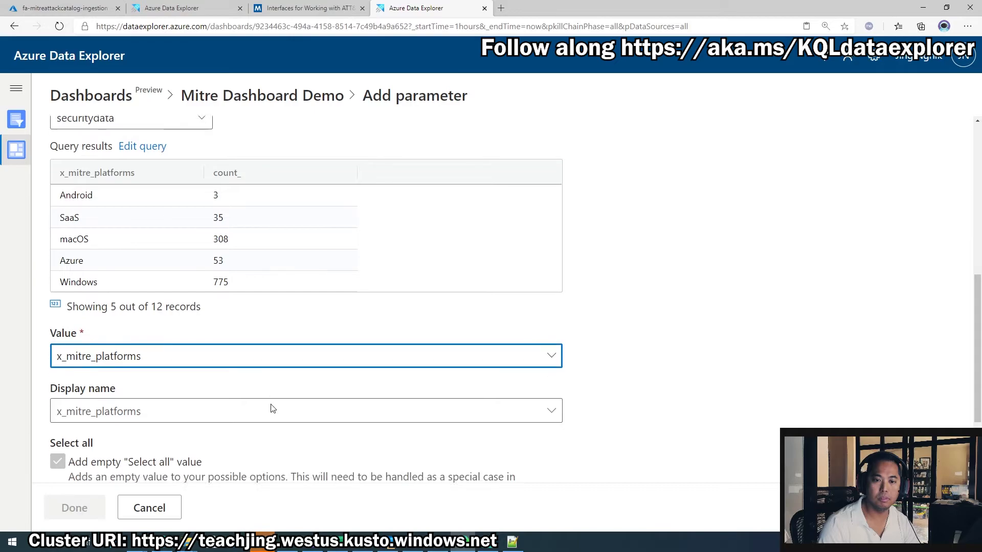
scroll(272, 408, down, 3)
click(130, 445)
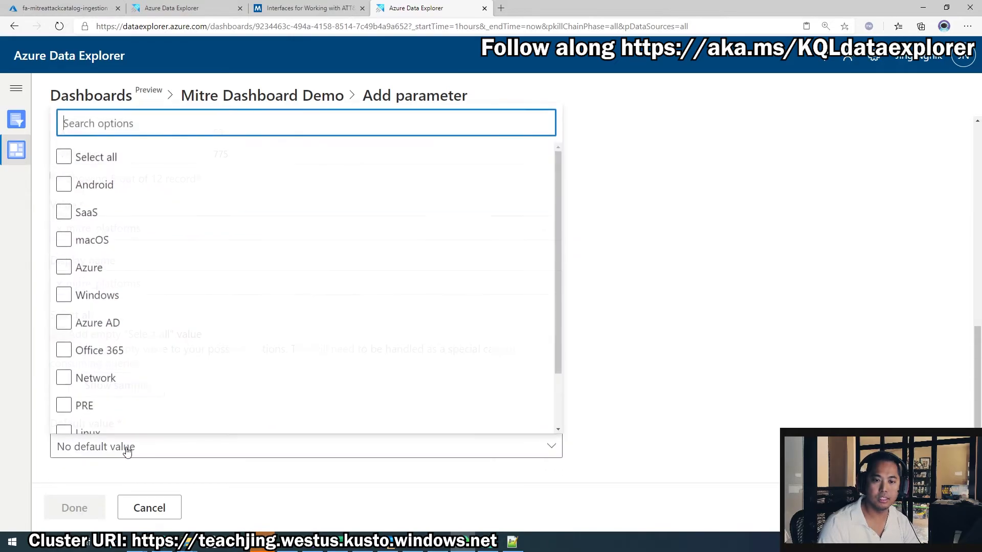
click(63, 157)
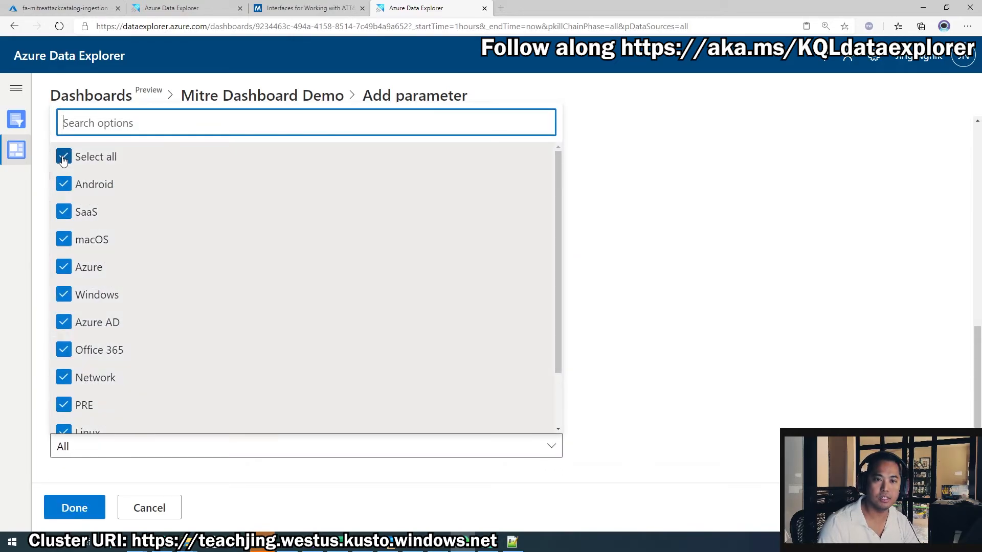
click(82, 511)
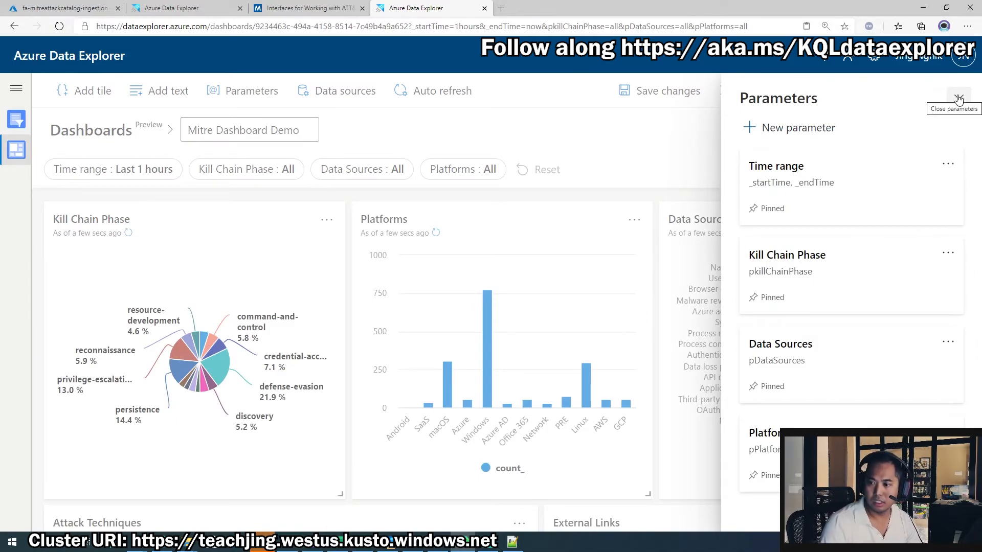
click(959, 100)
scroll(655, 318, down, 4)
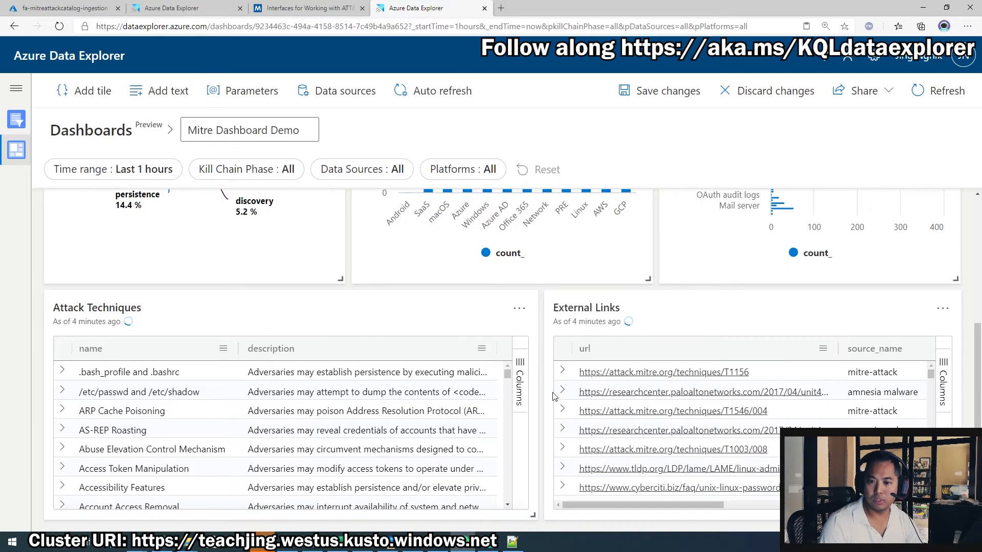
scroll(609, 363, up, 4)
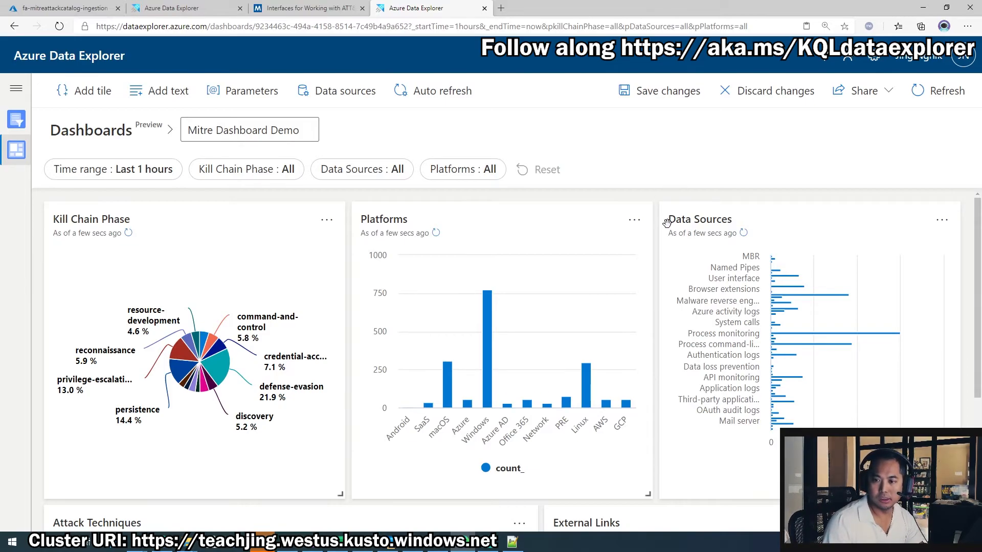
Save the dashboard with its new Platforms parameter, and reopen it to edit the Platforms tile
click(665, 105)
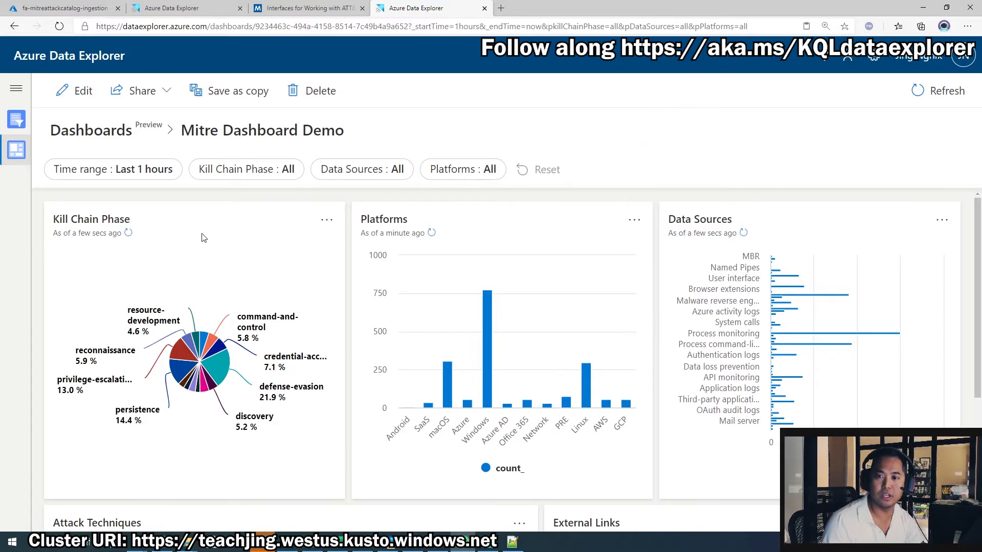
click(67, 91)
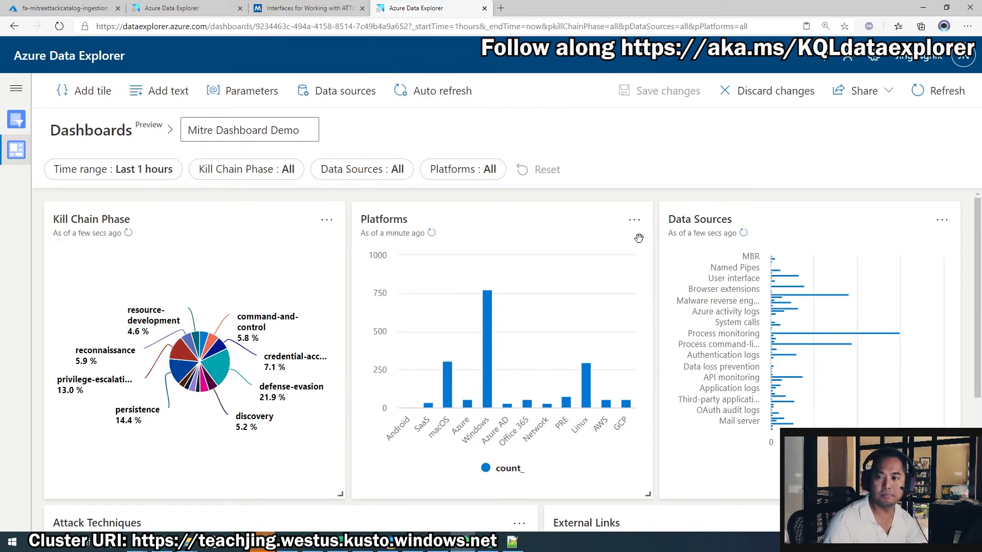
click(634, 220)
click(656, 254)
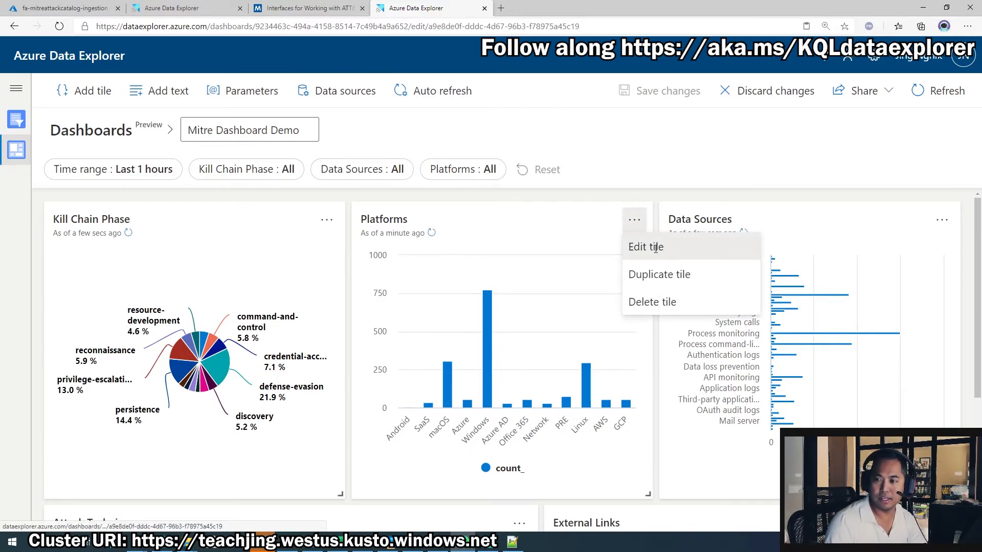
Remove the first project line, which lists name through x_mitre_platforms, from the Platforms tile's query
click(668, 252)
key(ctrl+a)
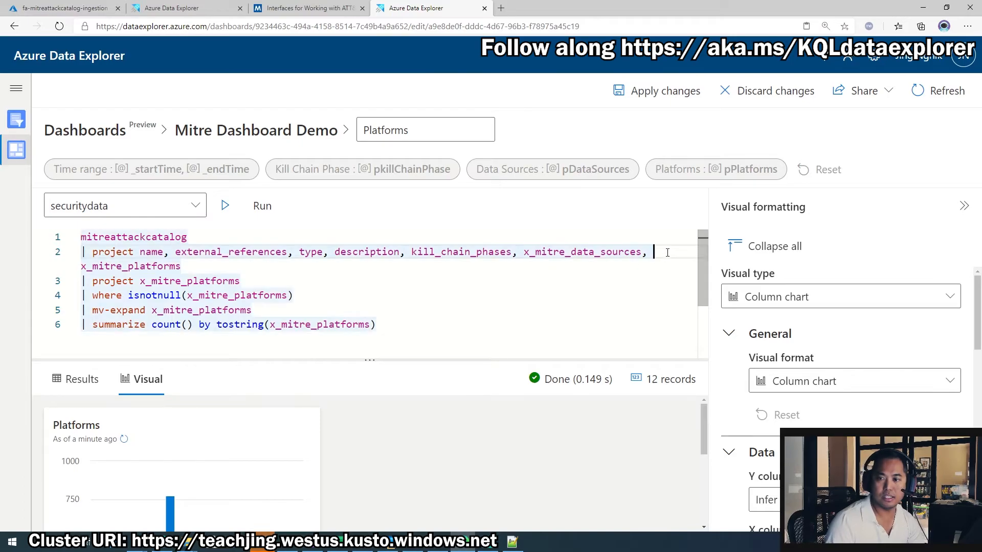
key(Down)
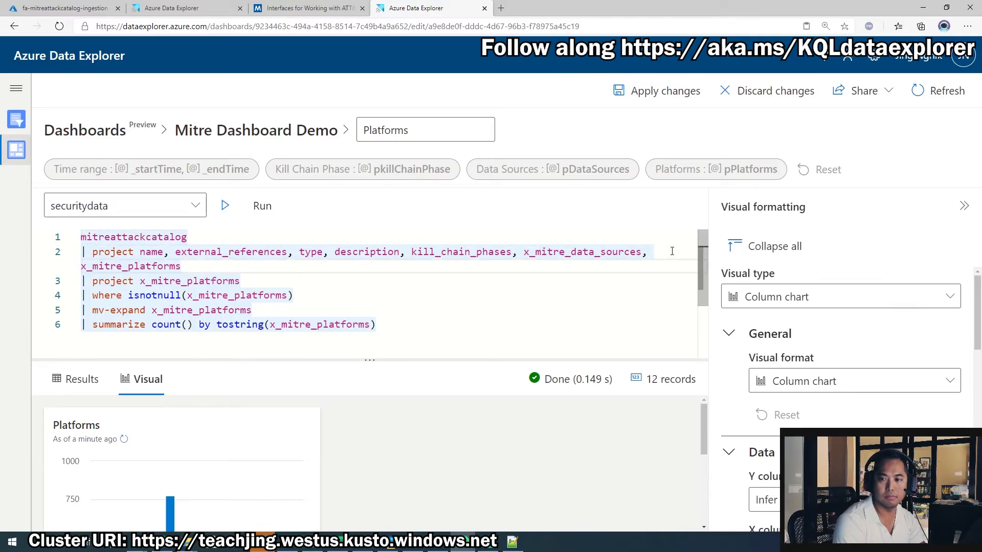
key(shift+Home)
key(shift+Home)
key(BackSpace)
Add the filter line "| where kill_chain_phases has_any (pkillChainPhase)" directly below mitreattackcatalog in the Platforms tile's query
text(| where )
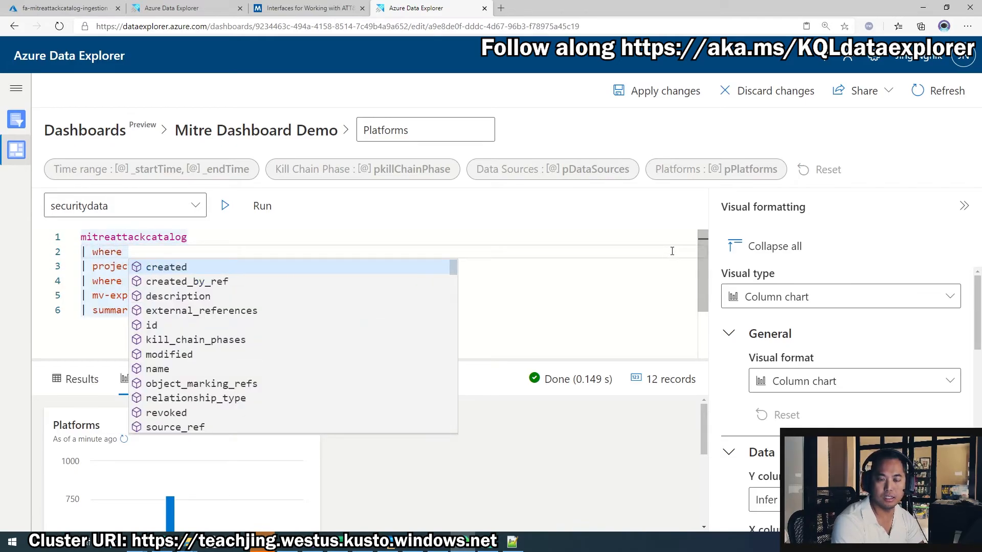
text(kill)
key(Tab)
text(ha)
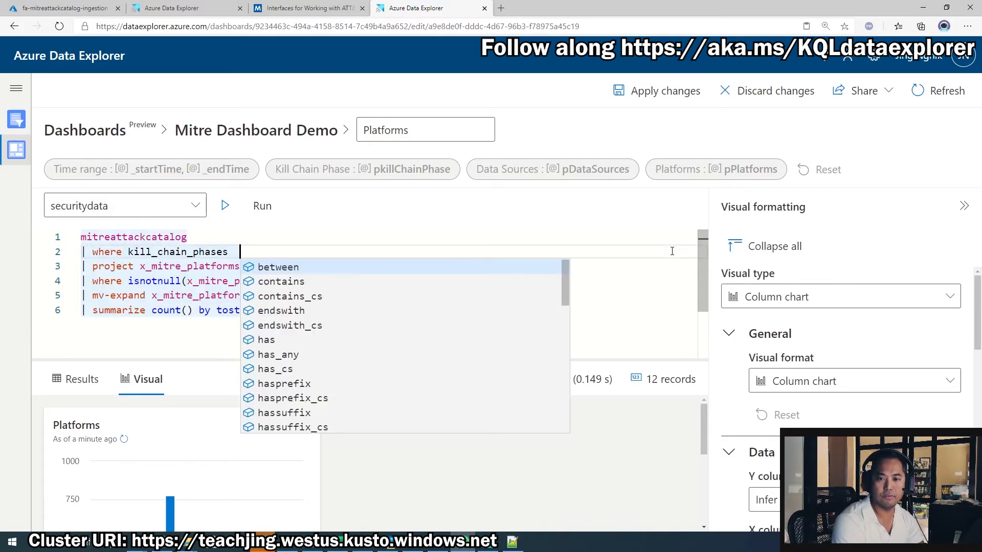
text(s_any )
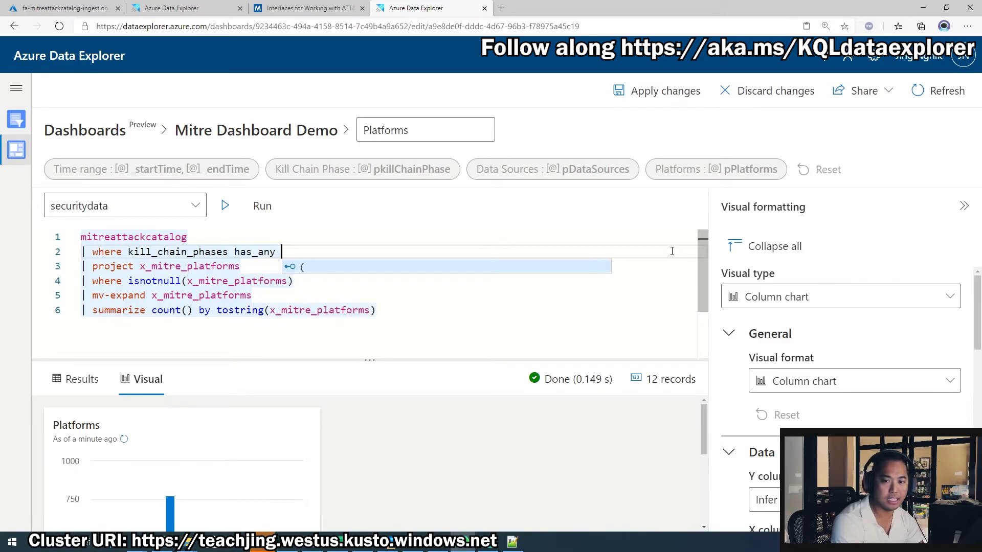
text(()
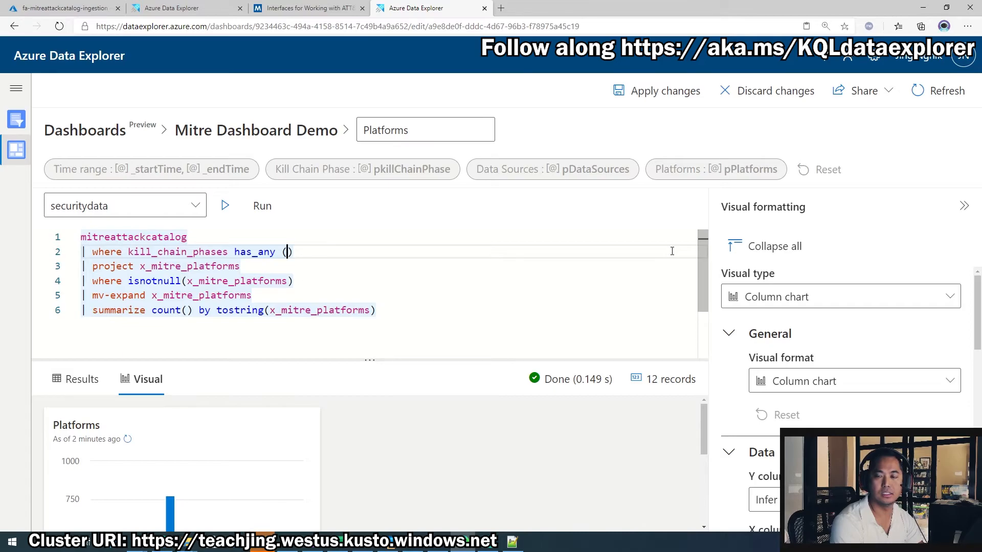
text(p)
key(Down)
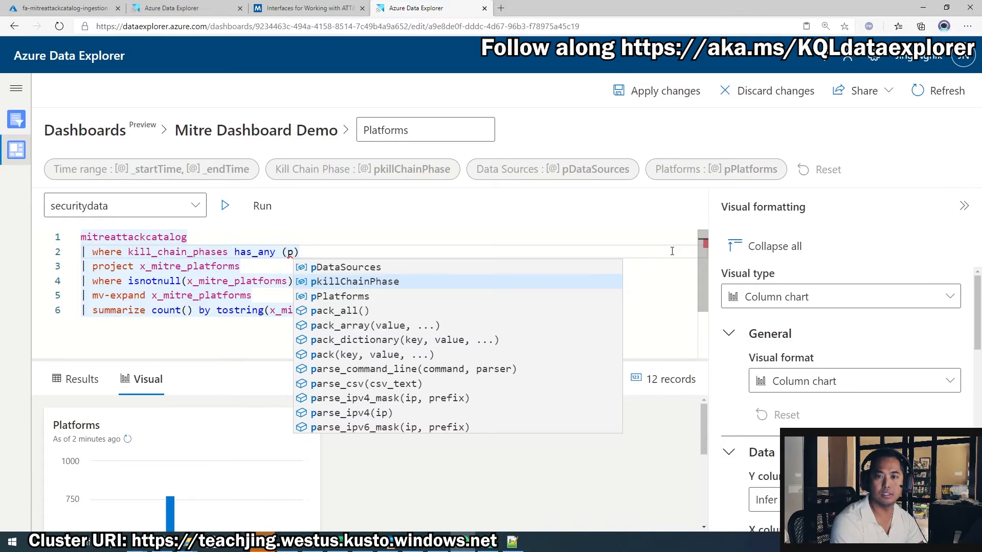
key(Return)
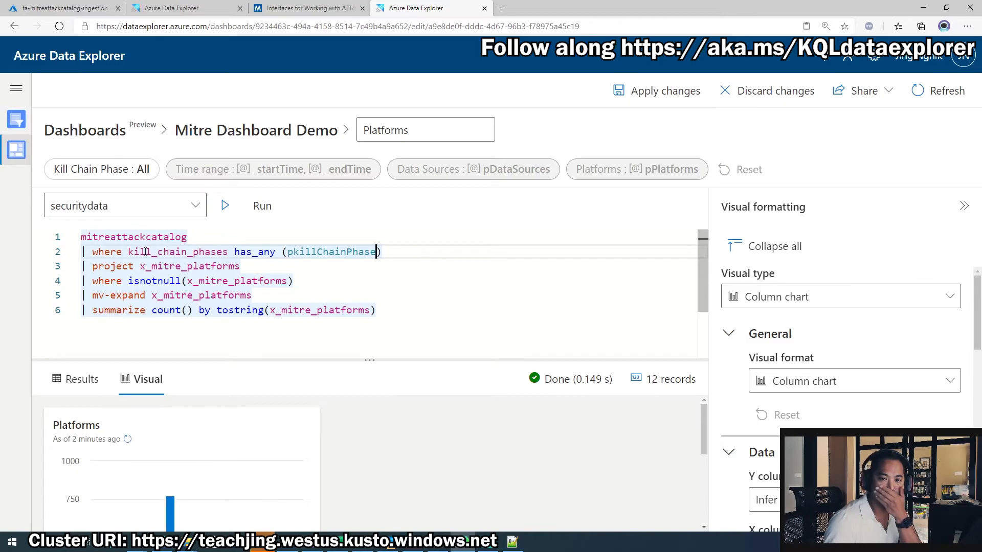
Copy the kill_chain_phases filter line, and apply and save the Platforms tile's changes to the dashboard
drag(404, 252, 82, 252)
key(ctrl+c)
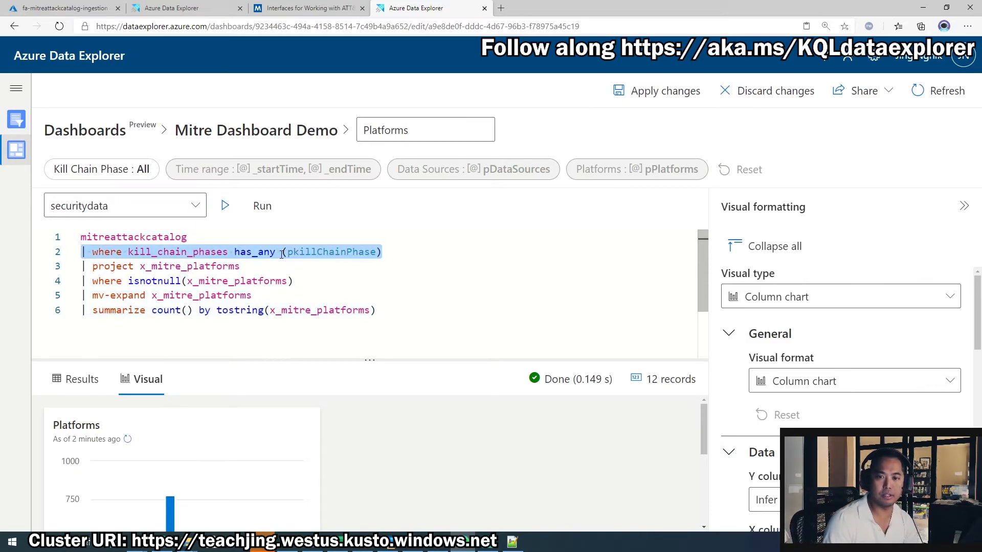
click(673, 98)
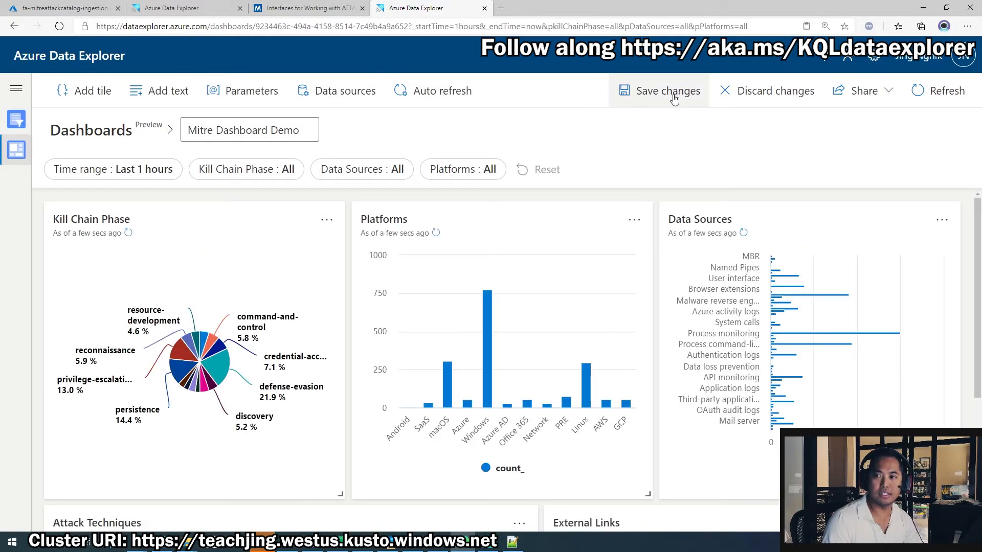
click(674, 98)
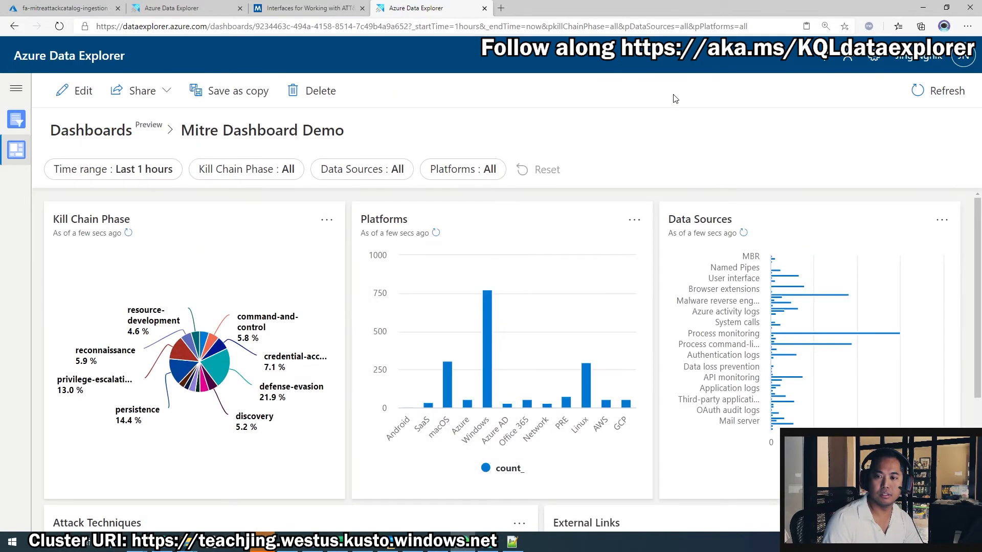
Reopen the dashboard for editing and open the Data Sources tile's query
click(942, 220)
click(80, 92)
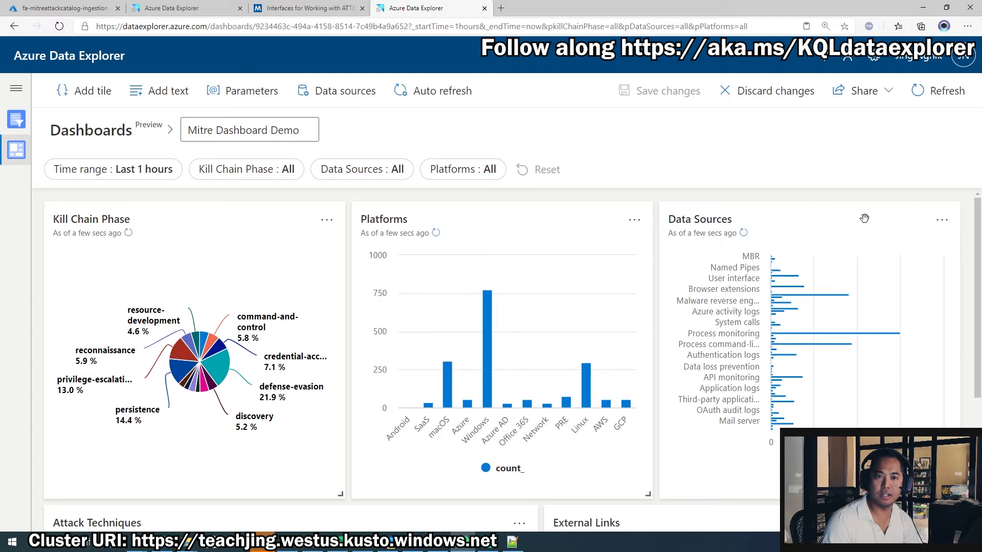
click(941, 219)
click(863, 245)
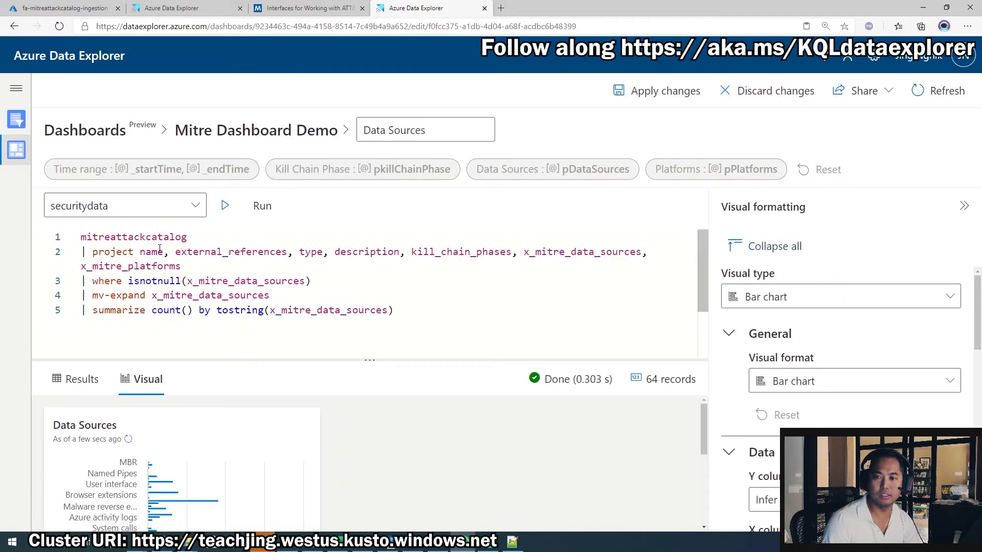
drag(183, 266, 80, 257)
click(117, 266)
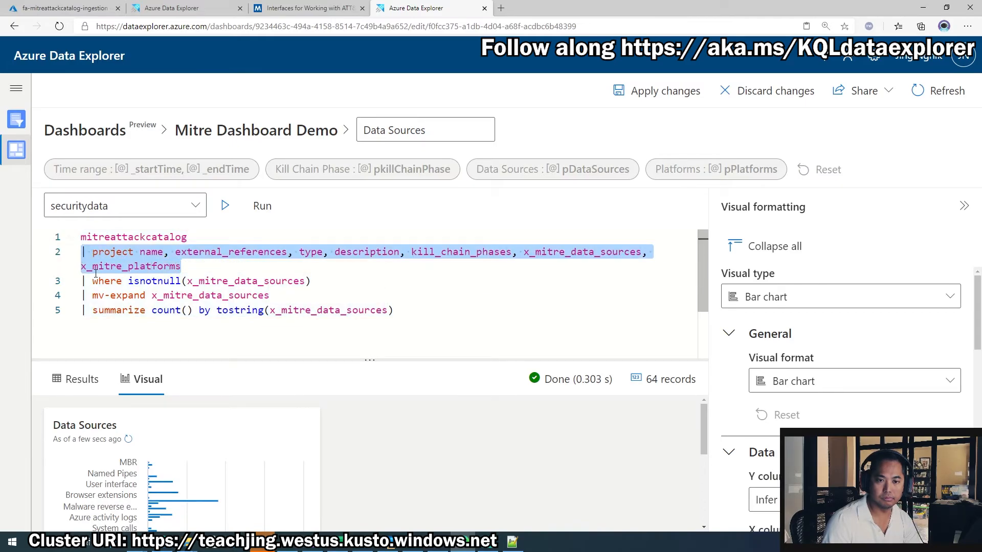
click(193, 272)
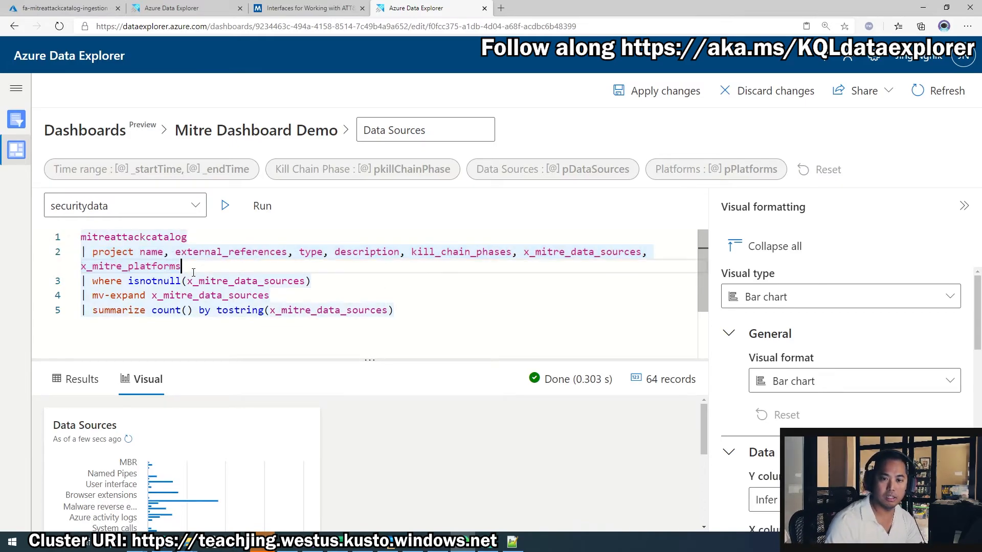
Insert the copied "| where kill_chain_phases has_any (pkillChainPhase)" line below mitreattackcatalog in the Data Sources query, and save the dashboard
click(231, 239)
key(Return)
text(|)
key(ctrl+v)
key(Home)
key(Delete)
key(Delete)
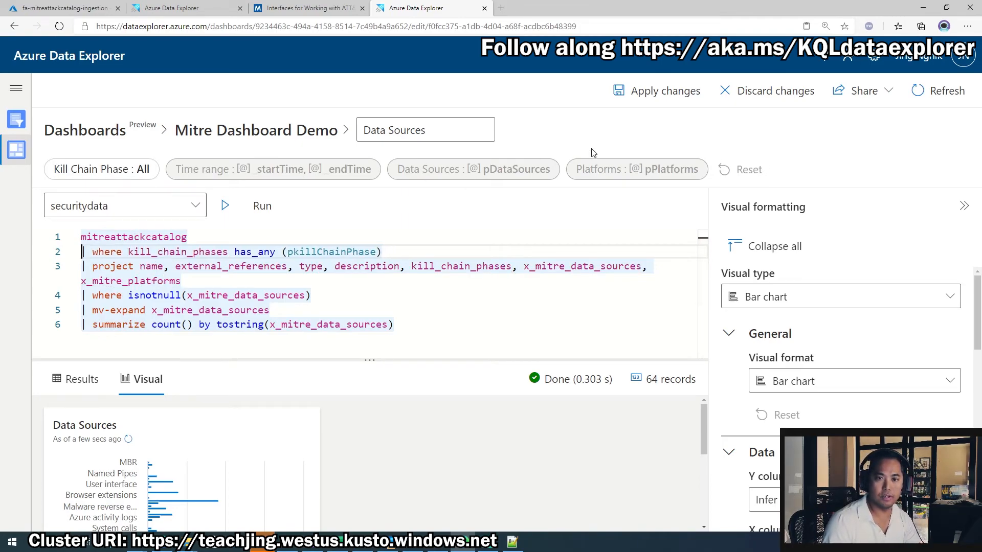
click(658, 100)
click(658, 100)
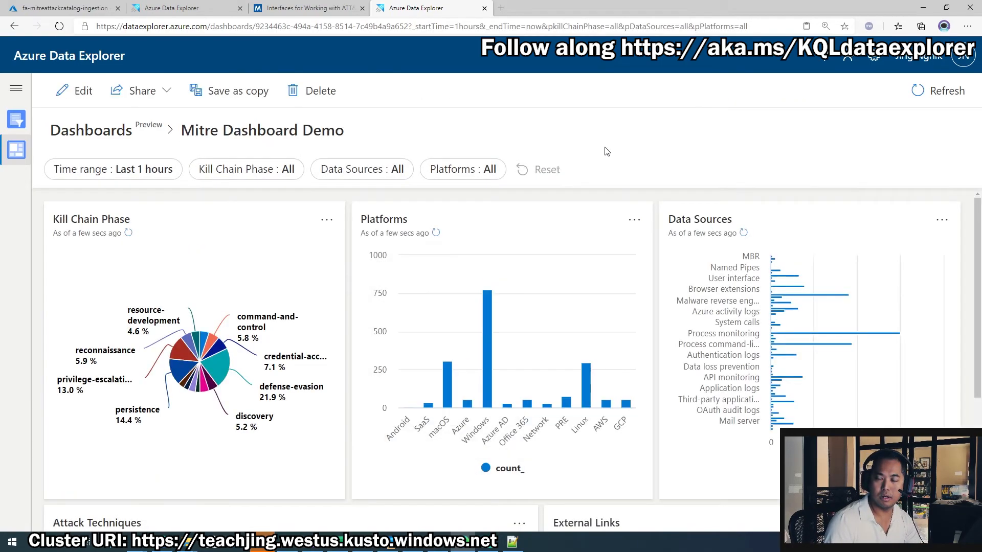
Insert the copied kill_chain_phases filter line below mitreattackcatalog in the Attack Techniques tile's query, and save the dashboard
scroll(317, 342, down, 4)
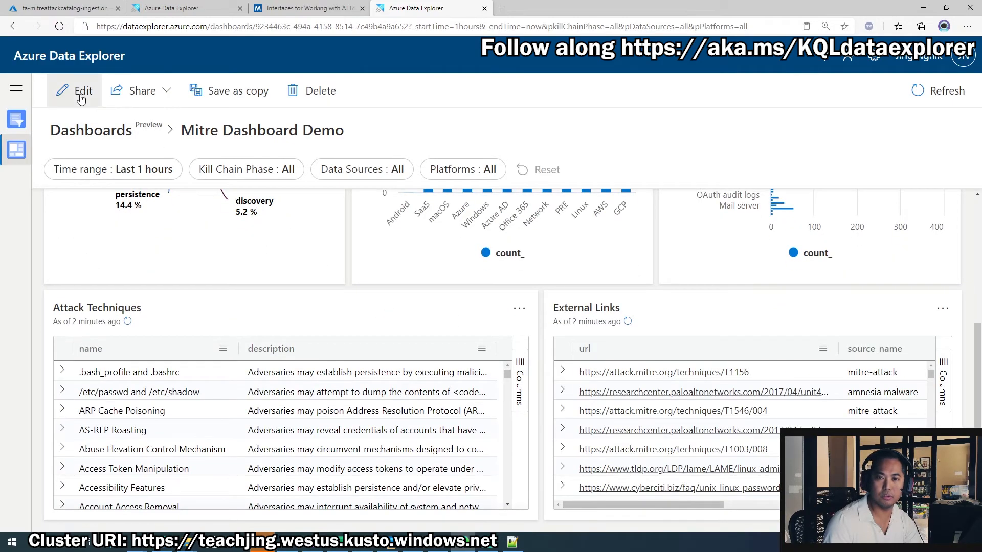
click(78, 91)
click(519, 307)
click(528, 335)
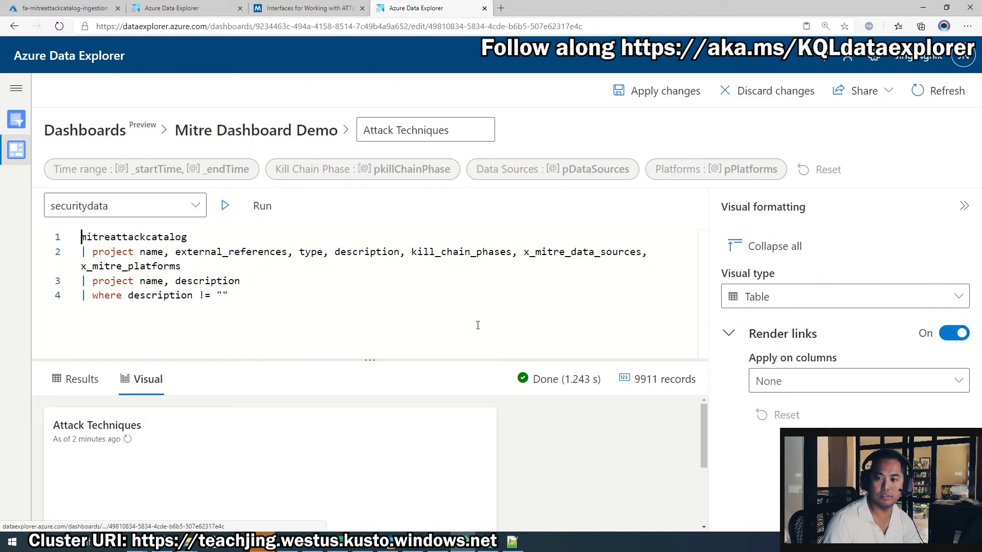
drag(229, 295, 219, 240)
key(Return)
key(ctrl+v)
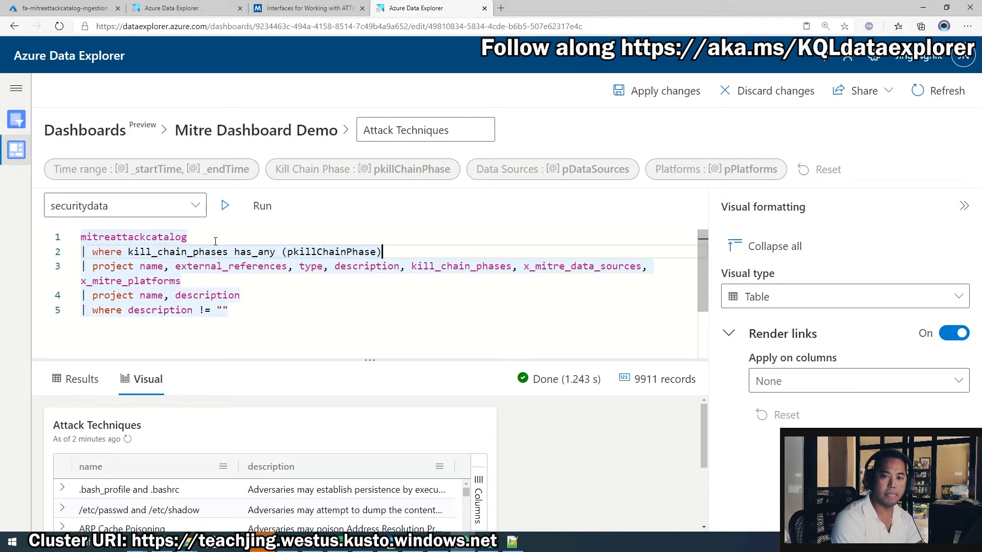
click(663, 94)
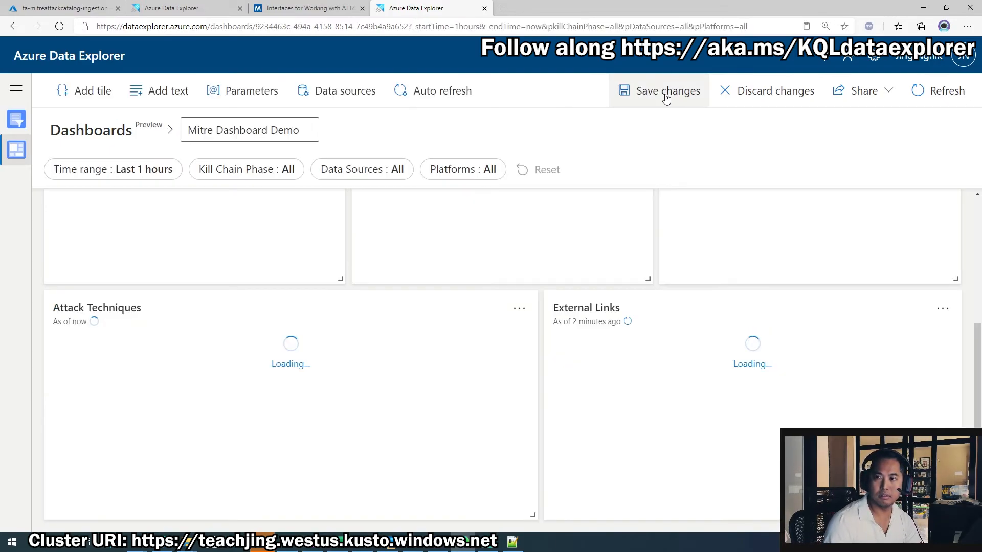
click(666, 94)
Add "| where kill_chain_phases has_any (pkillChainPhase)" below mitreattackcatalog in the External Links tile's query, and save the dashboard
click(943, 308)
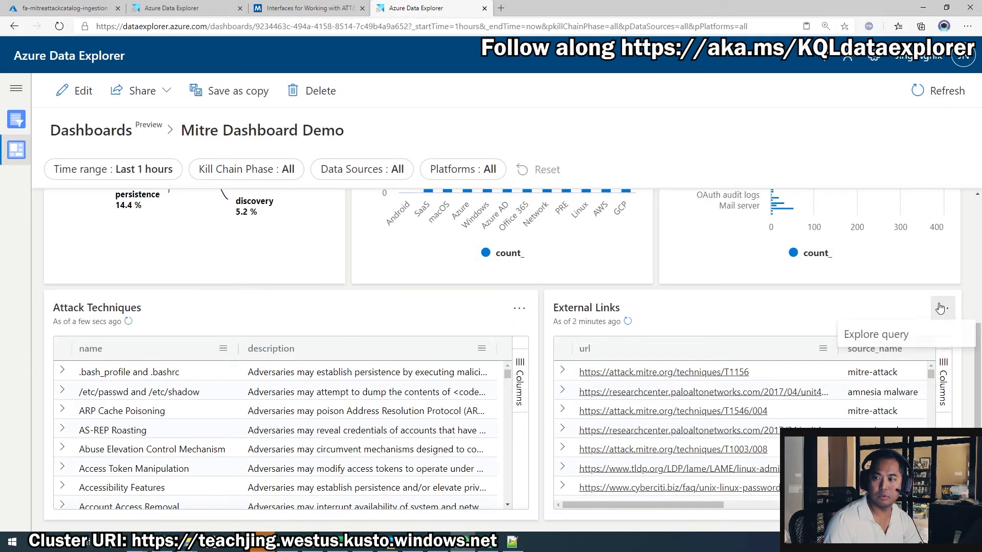
click(74, 90)
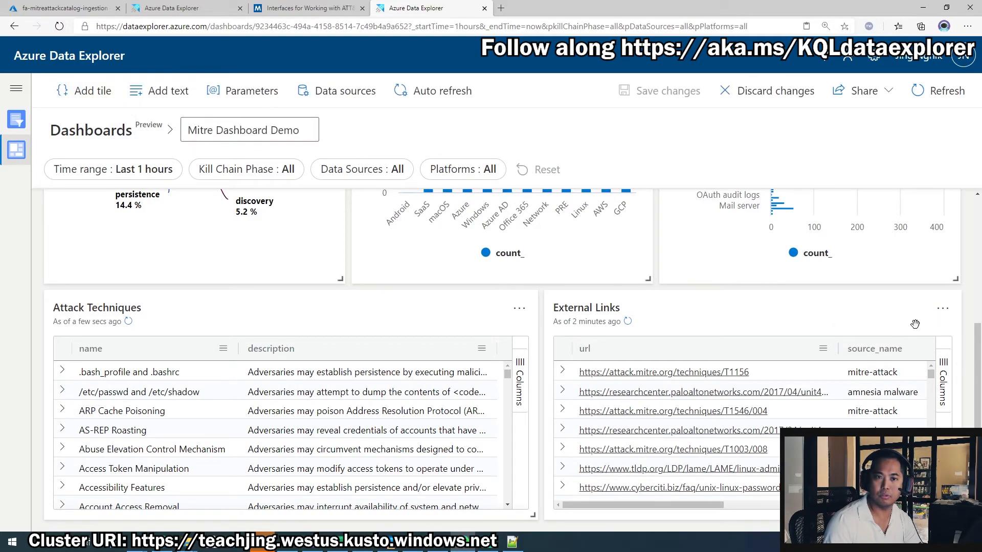
click(943, 308)
click(898, 342)
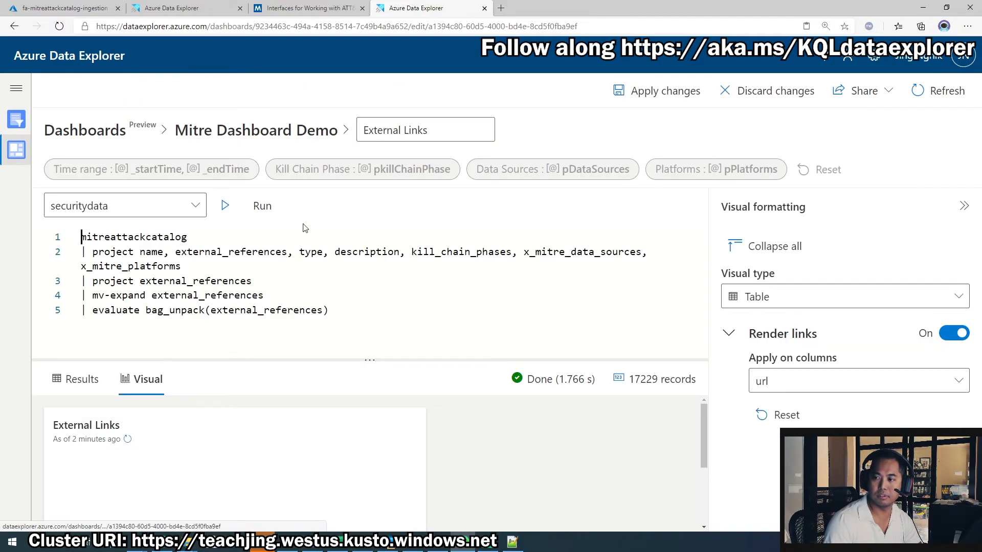
click(208, 243)
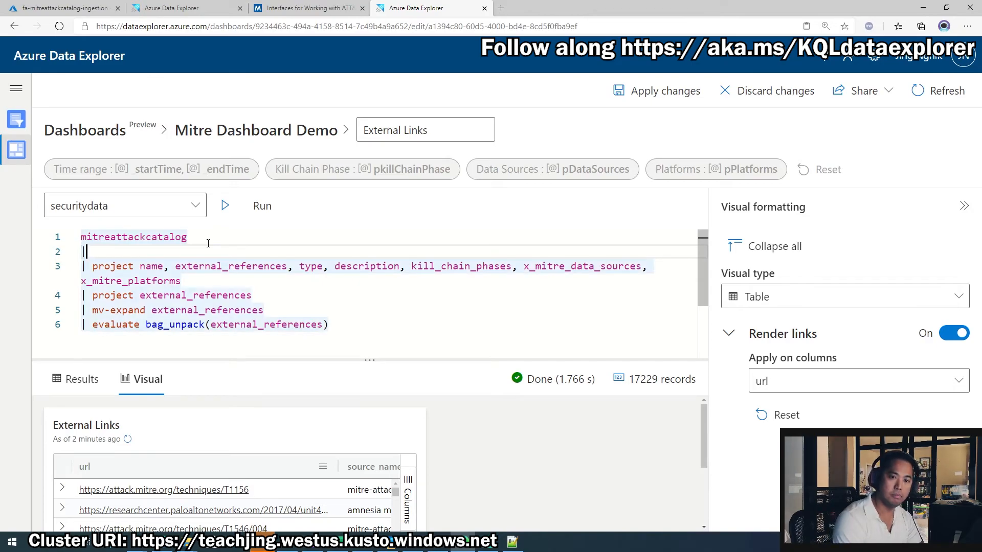
text(| where kill_chain_phases has_any (pkillChainPhase))
click(652, 92)
click(652, 94)
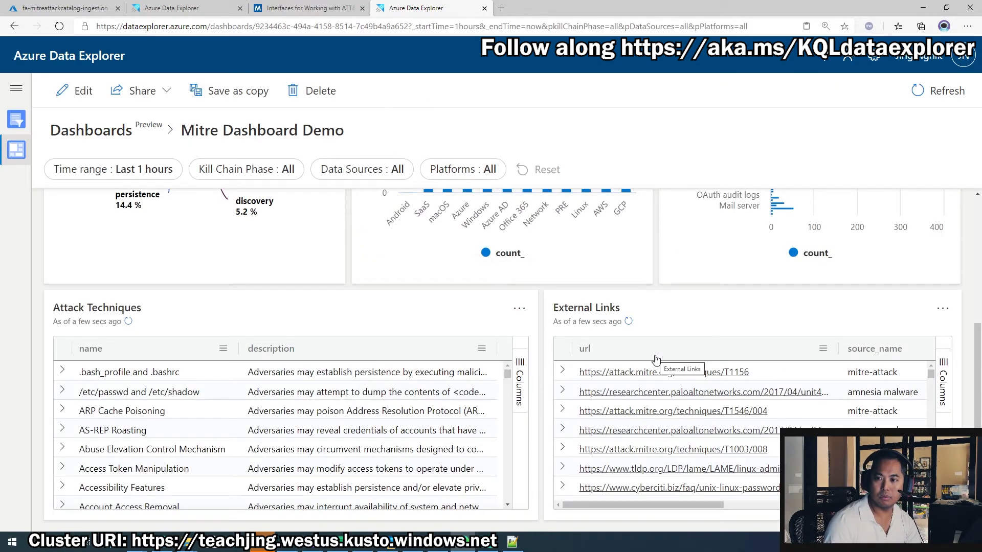
Filter the dashboard to only the exfiltration Kill Chain Phase and review the Attack Techniques and External Links tables
scroll(586, 389, up, 3)
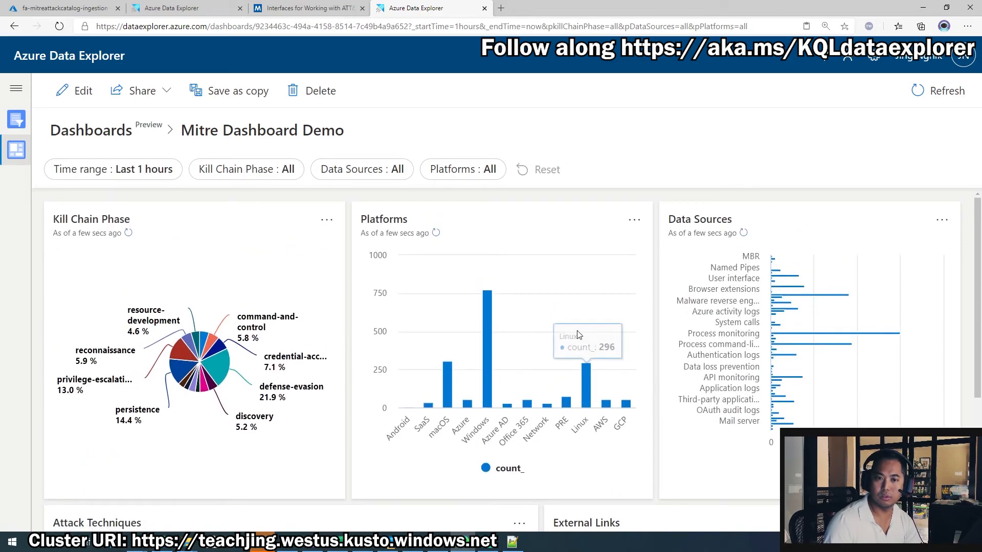
scroll(589, 348, down, 4)
scroll(504, 378, up, 4)
click(252, 168)
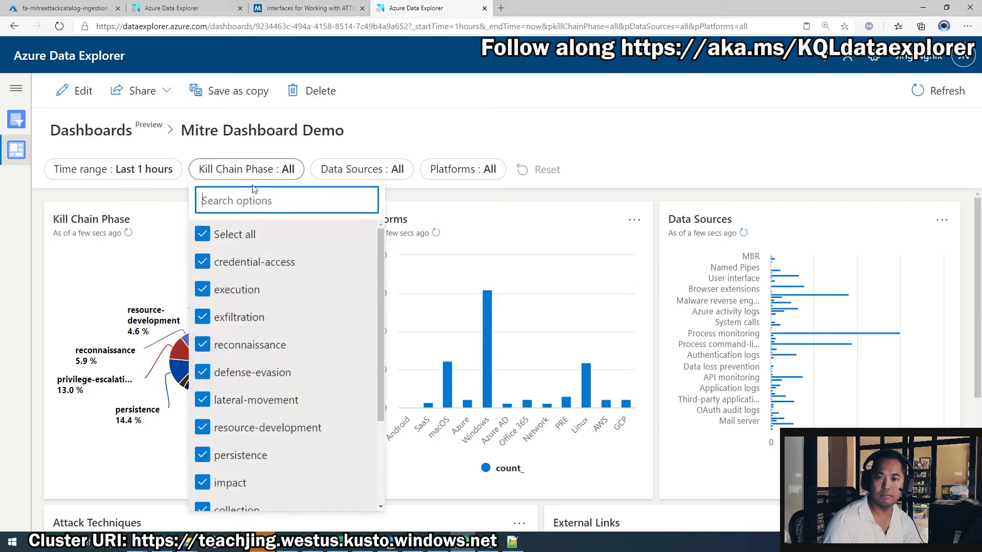
click(202, 234)
click(203, 318)
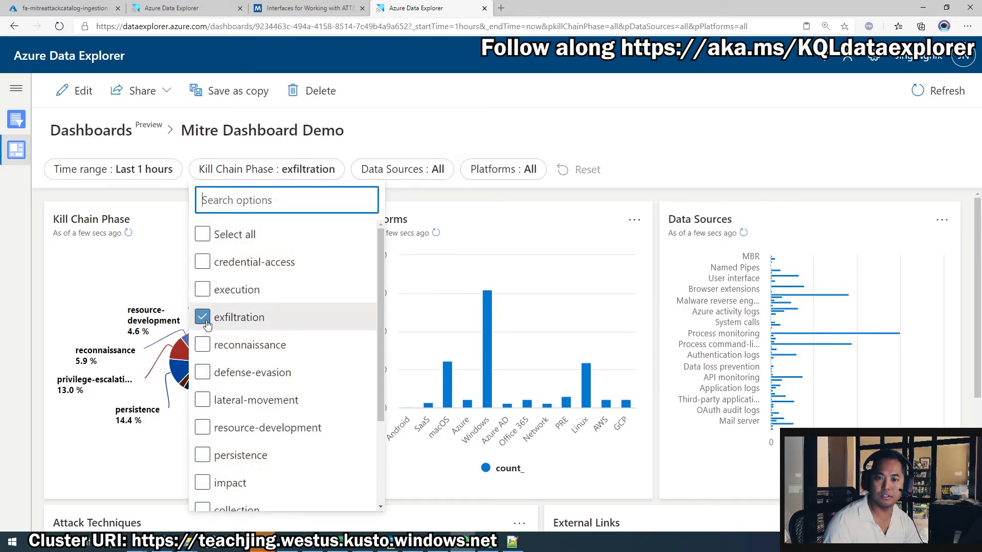
click(708, 138)
scroll(542, 307, down, 4)
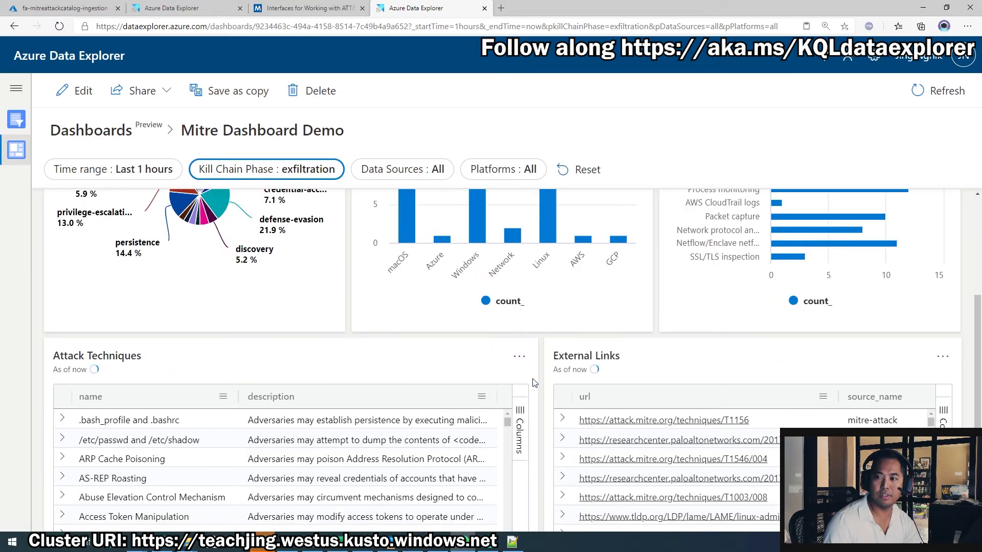
scroll(508, 410, down, 3)
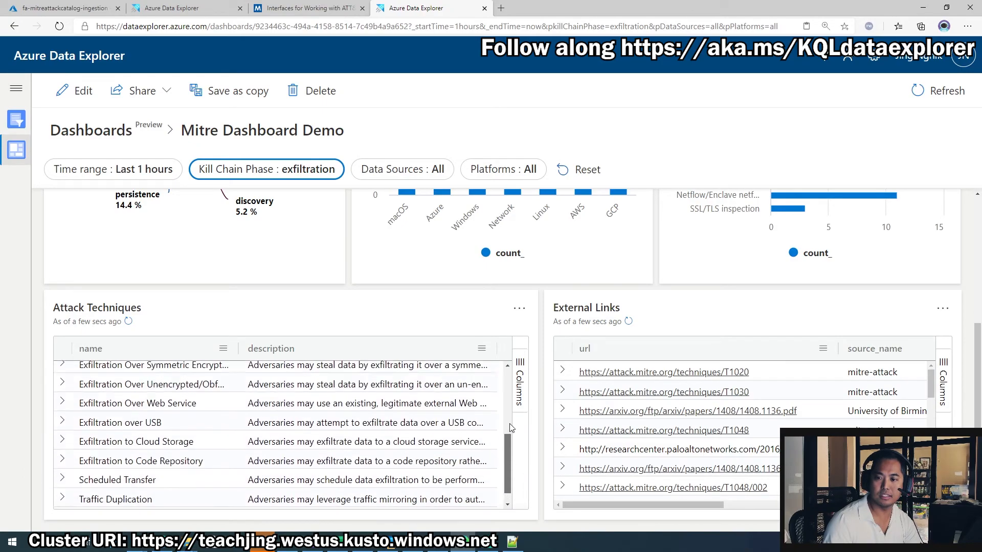
scroll(508, 409, up, 3)
scroll(933, 383, down, 3)
scroll(934, 384, up, 3)
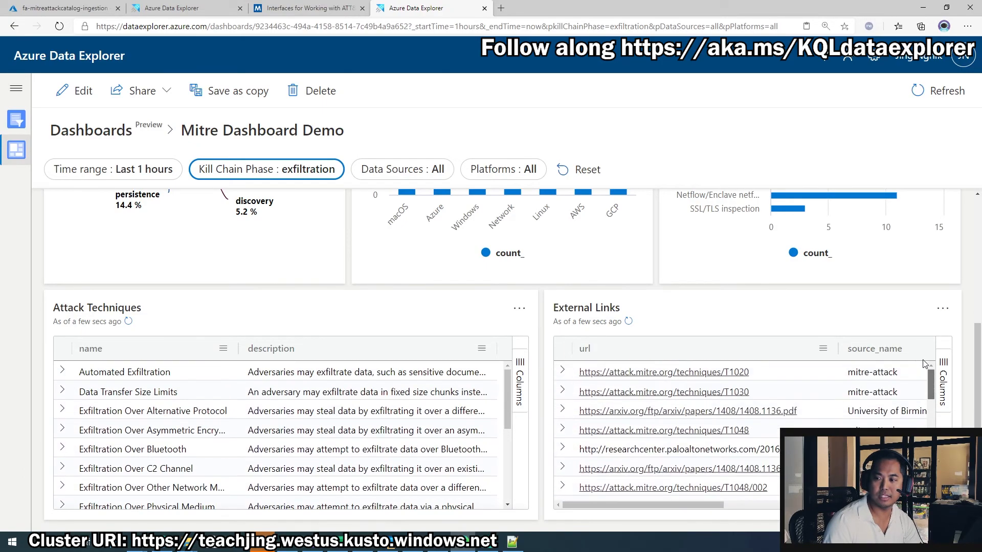
Review the exfiltration-filtered dashboard, comparing the Kill Chain Phase, Platforms and Data Sources charts with the Attack Techniques and External Links tables
scroll(406, 339, up, 4)
click(593, 138)
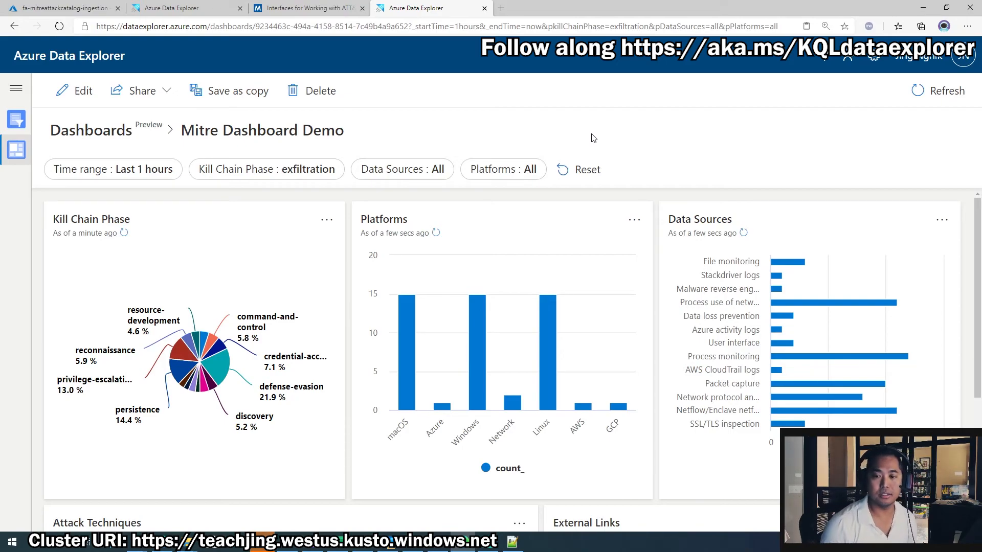
scroll(526, 266, down, 4)
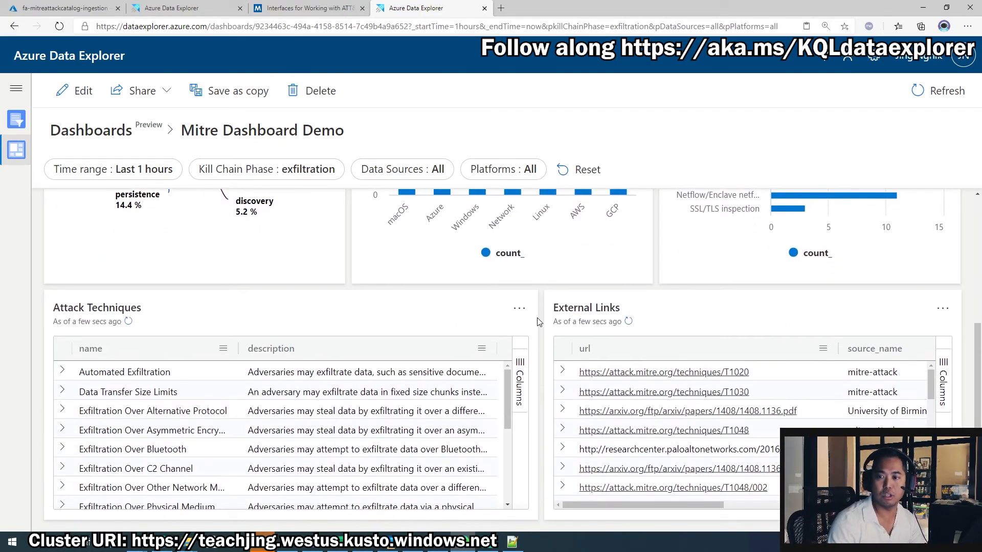
scroll(524, 264, up, 4)
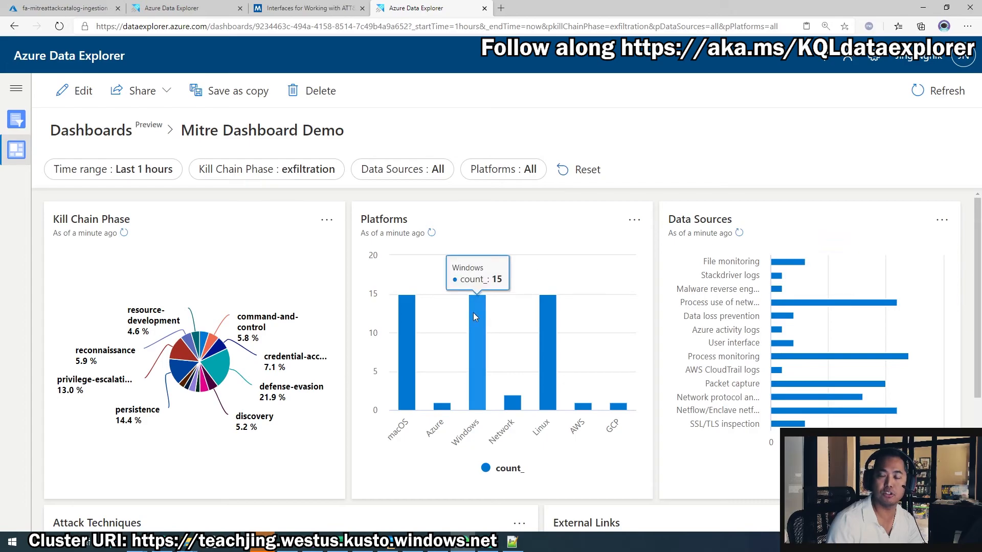
scroll(491, 278, down, 4)
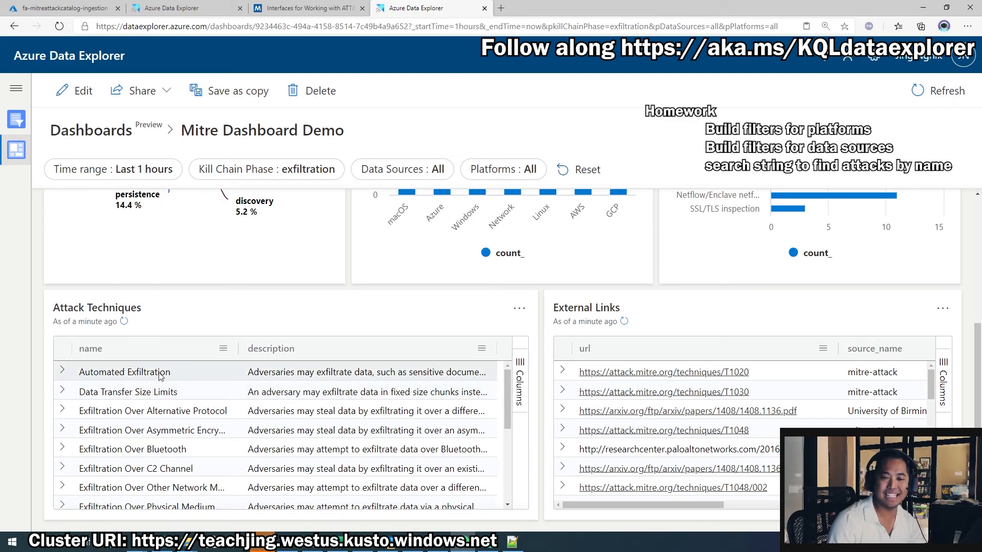
scroll(132, 360, up, 5)
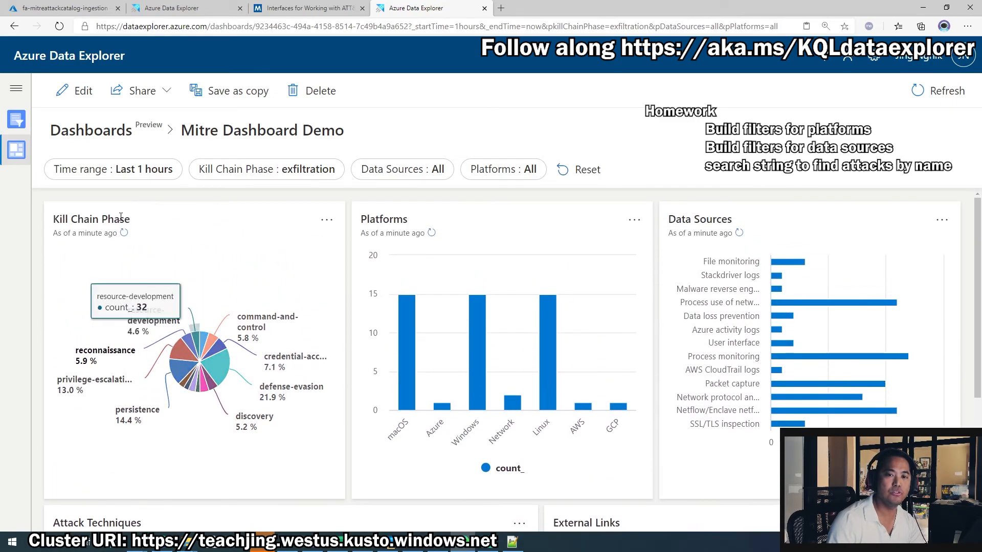
click(75, 91)
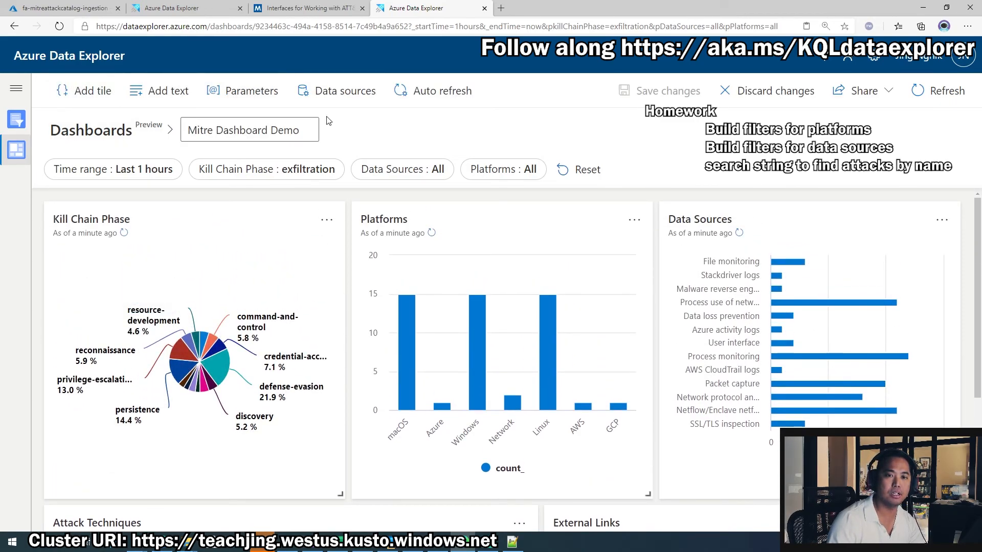
click(772, 94)
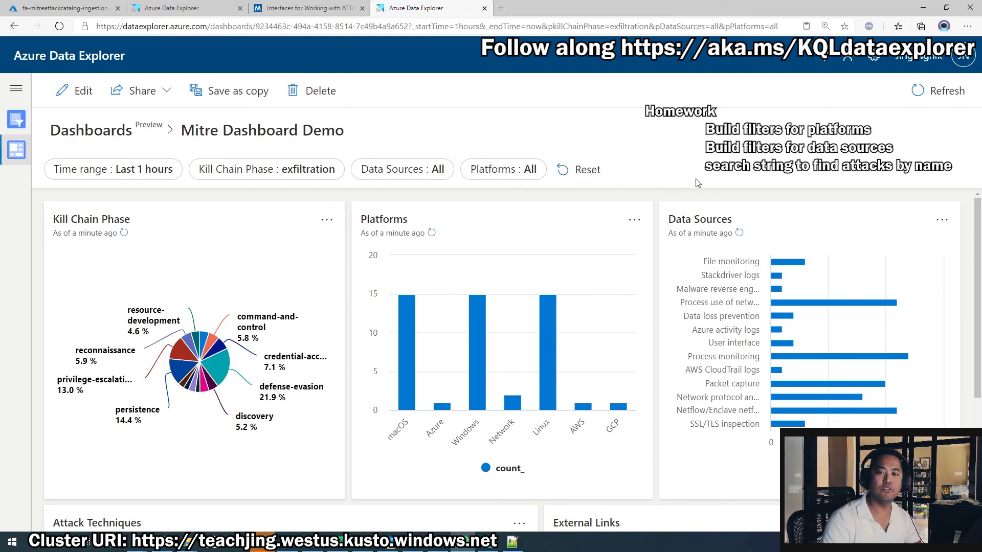
scroll(473, 279, down, 4)
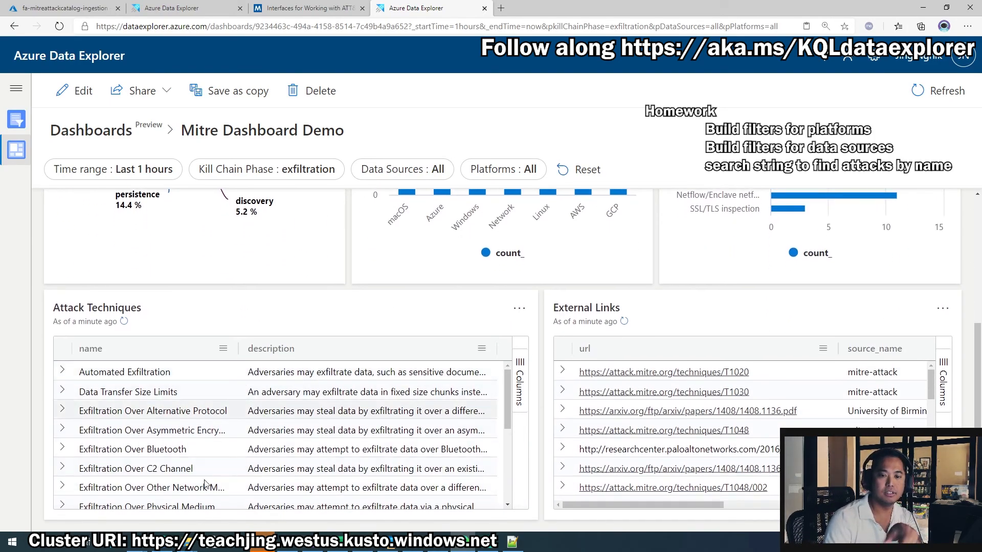
scroll(342, 476, up, 4)
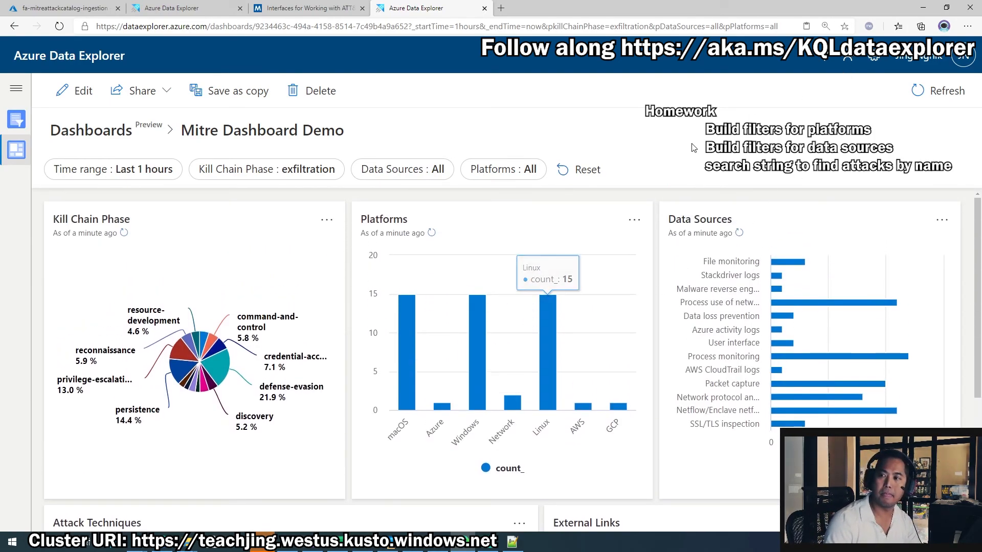